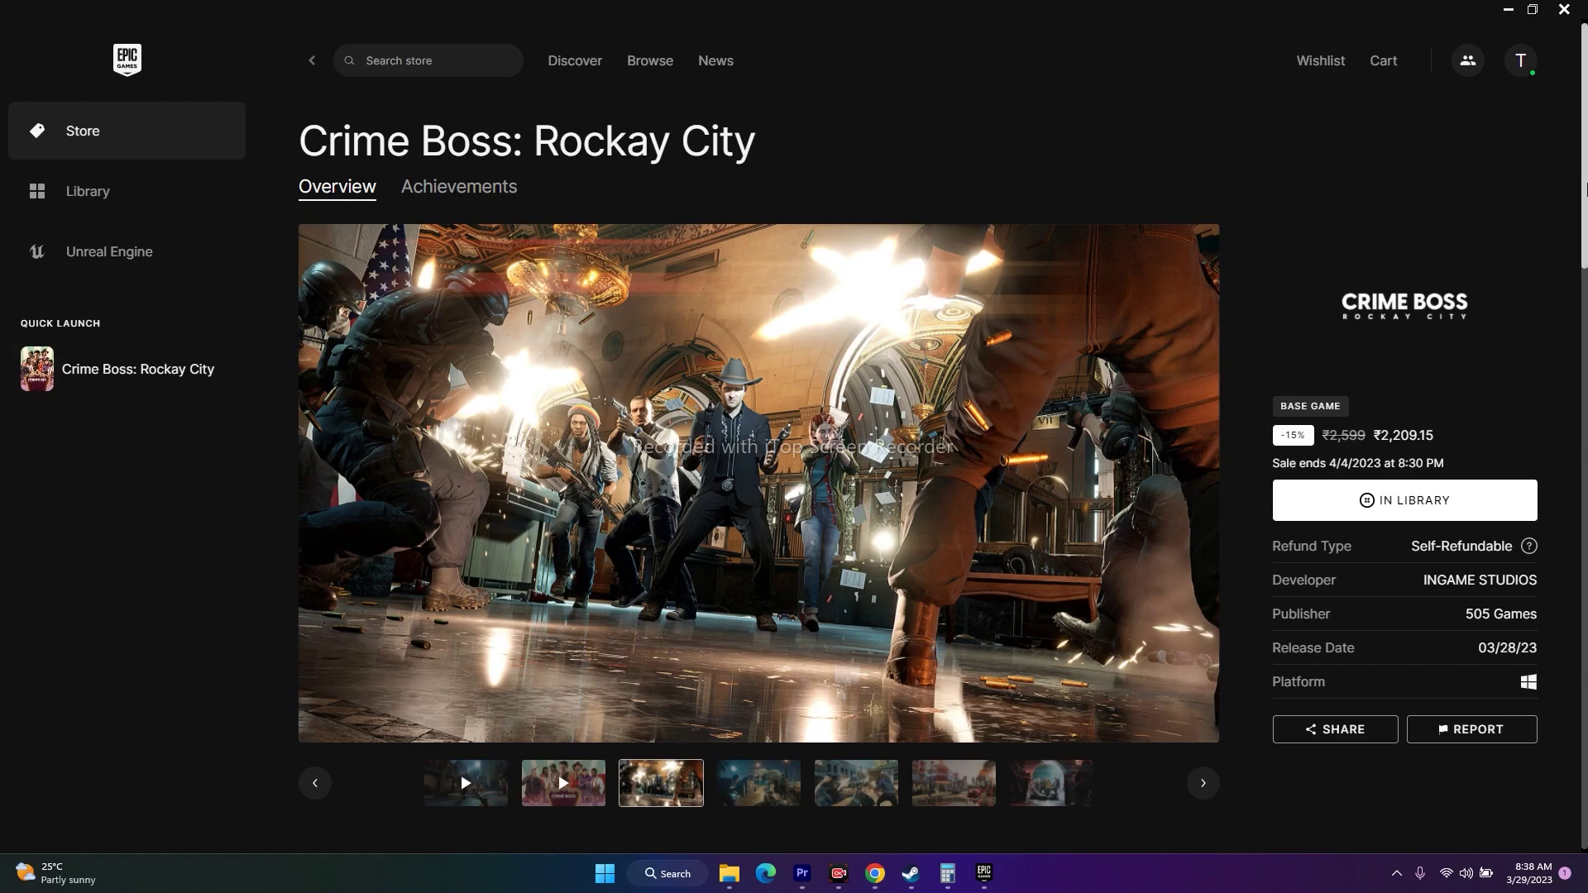
- Open the game library and select Crime Boss: Rockay City under quick launch
left_click(96, 200)
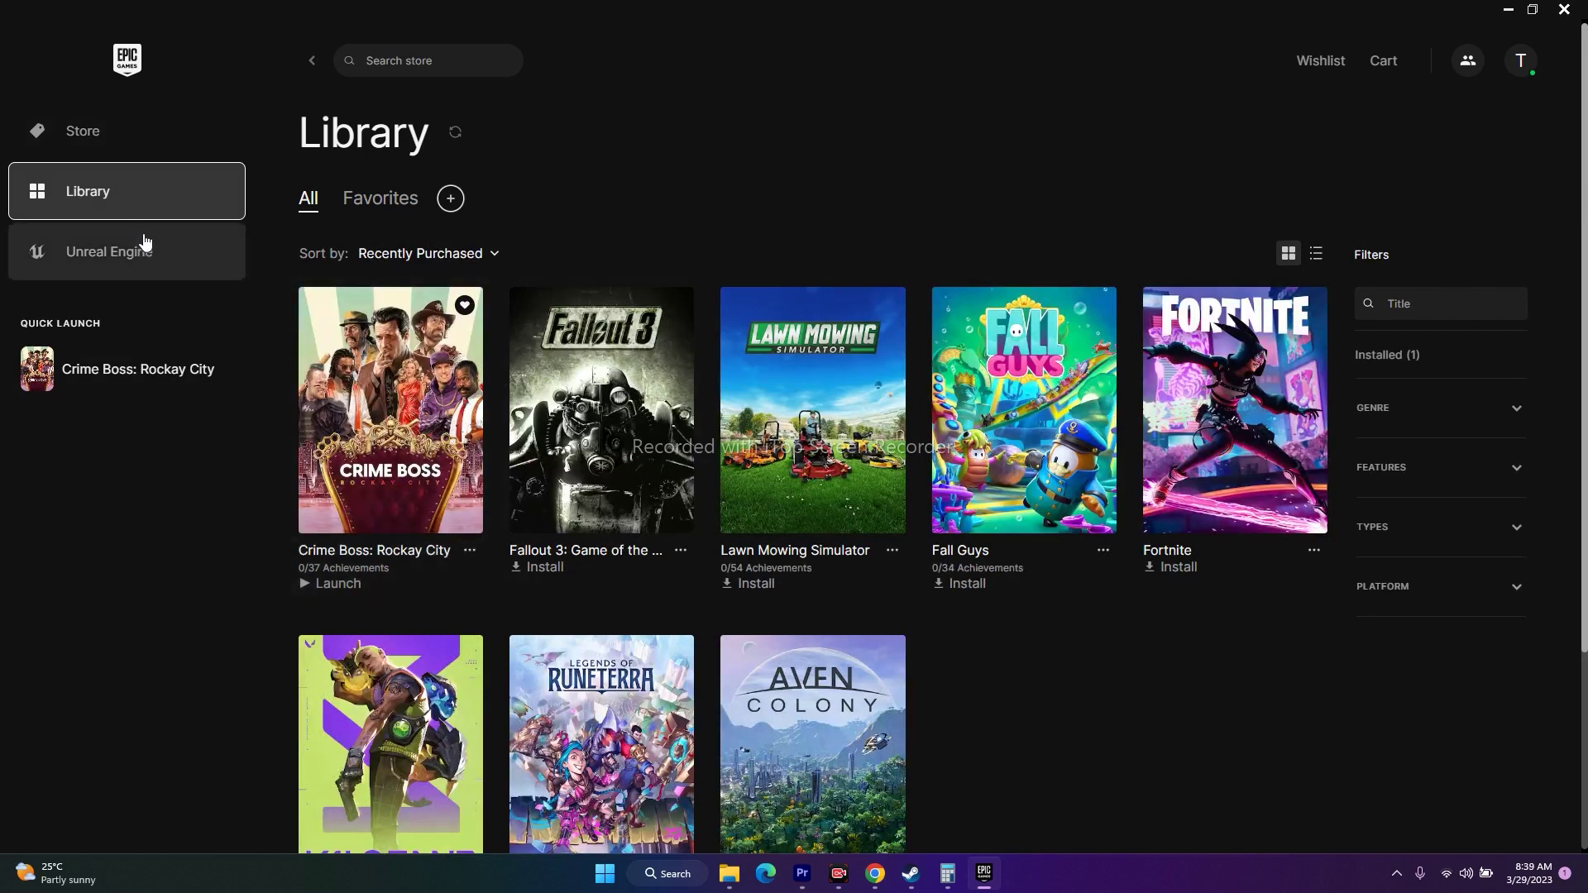
left_click(204, 359)
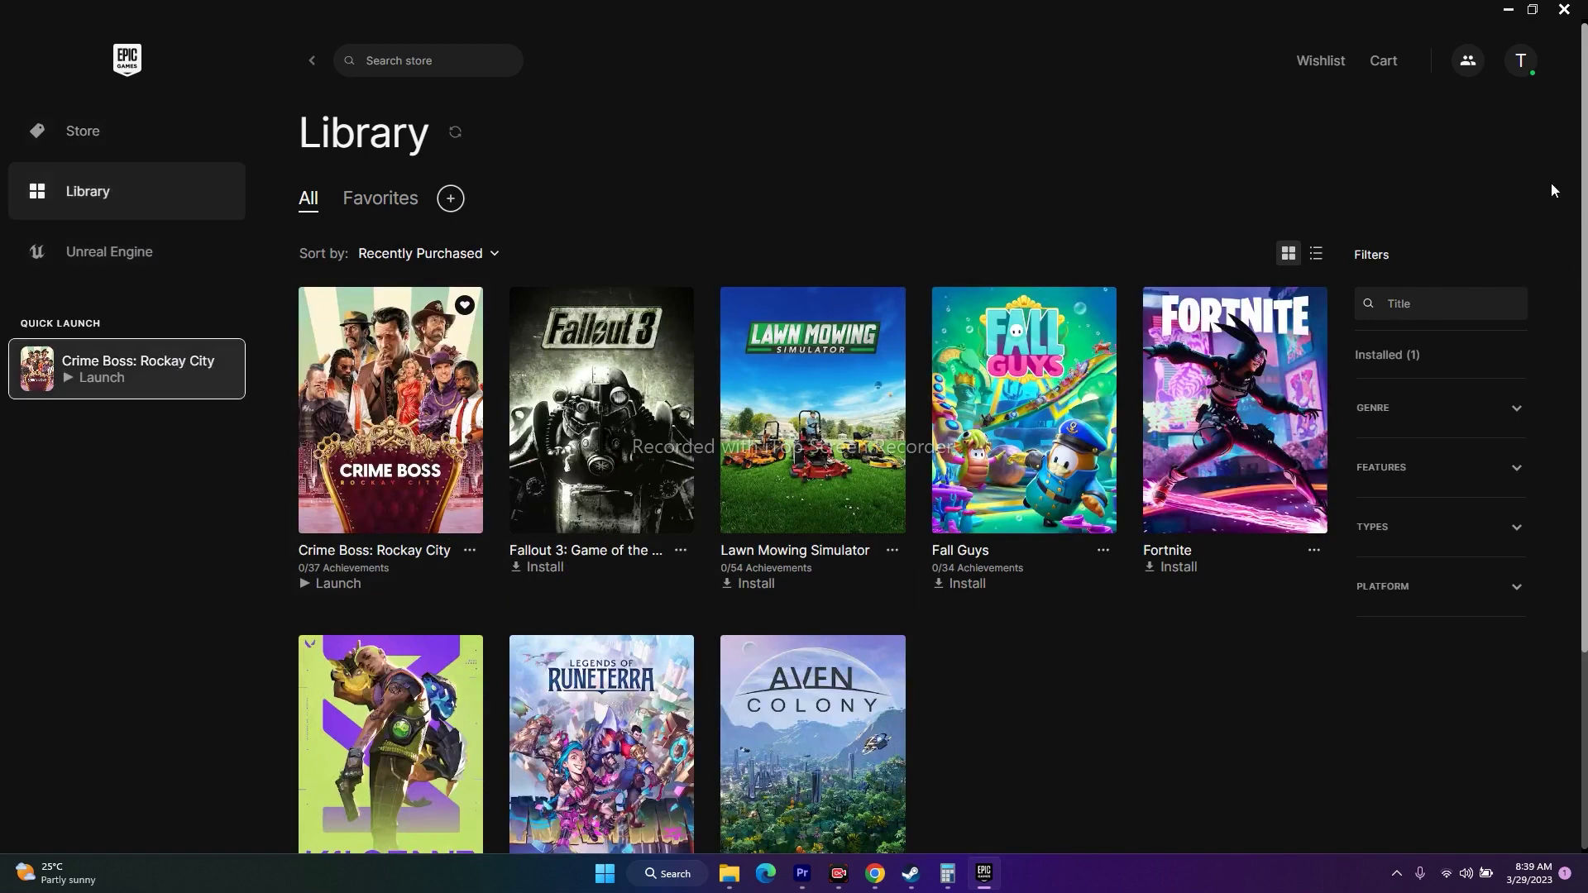
- Minimize the launcher, show the computer's restart option among the power choices, and dismiss it
left_click(1508, 10)
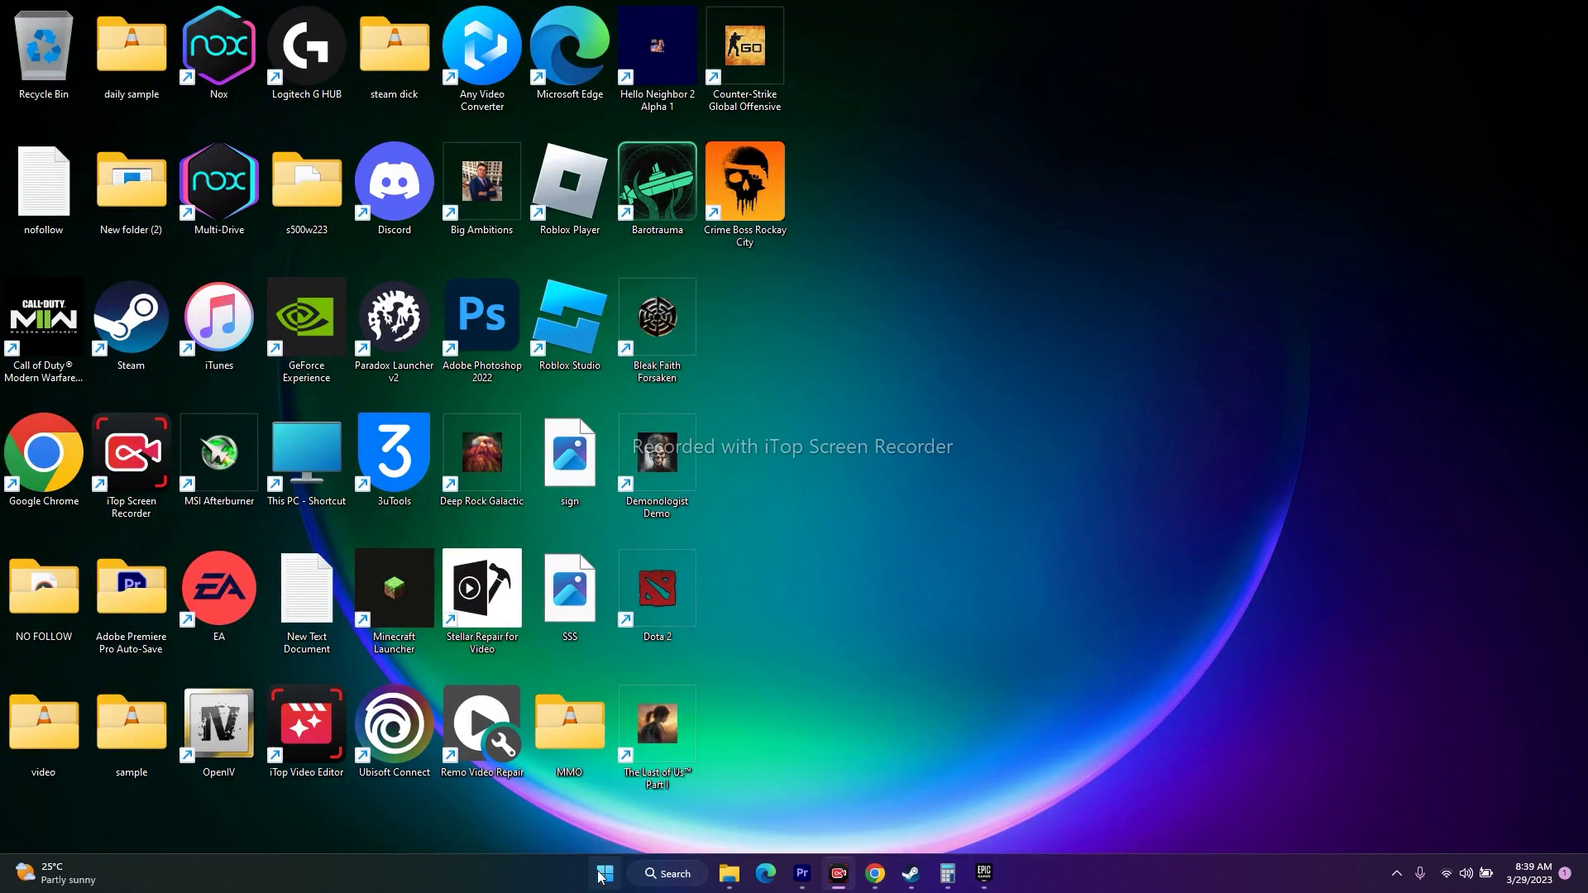
left_click(601, 877)
left_click(998, 817)
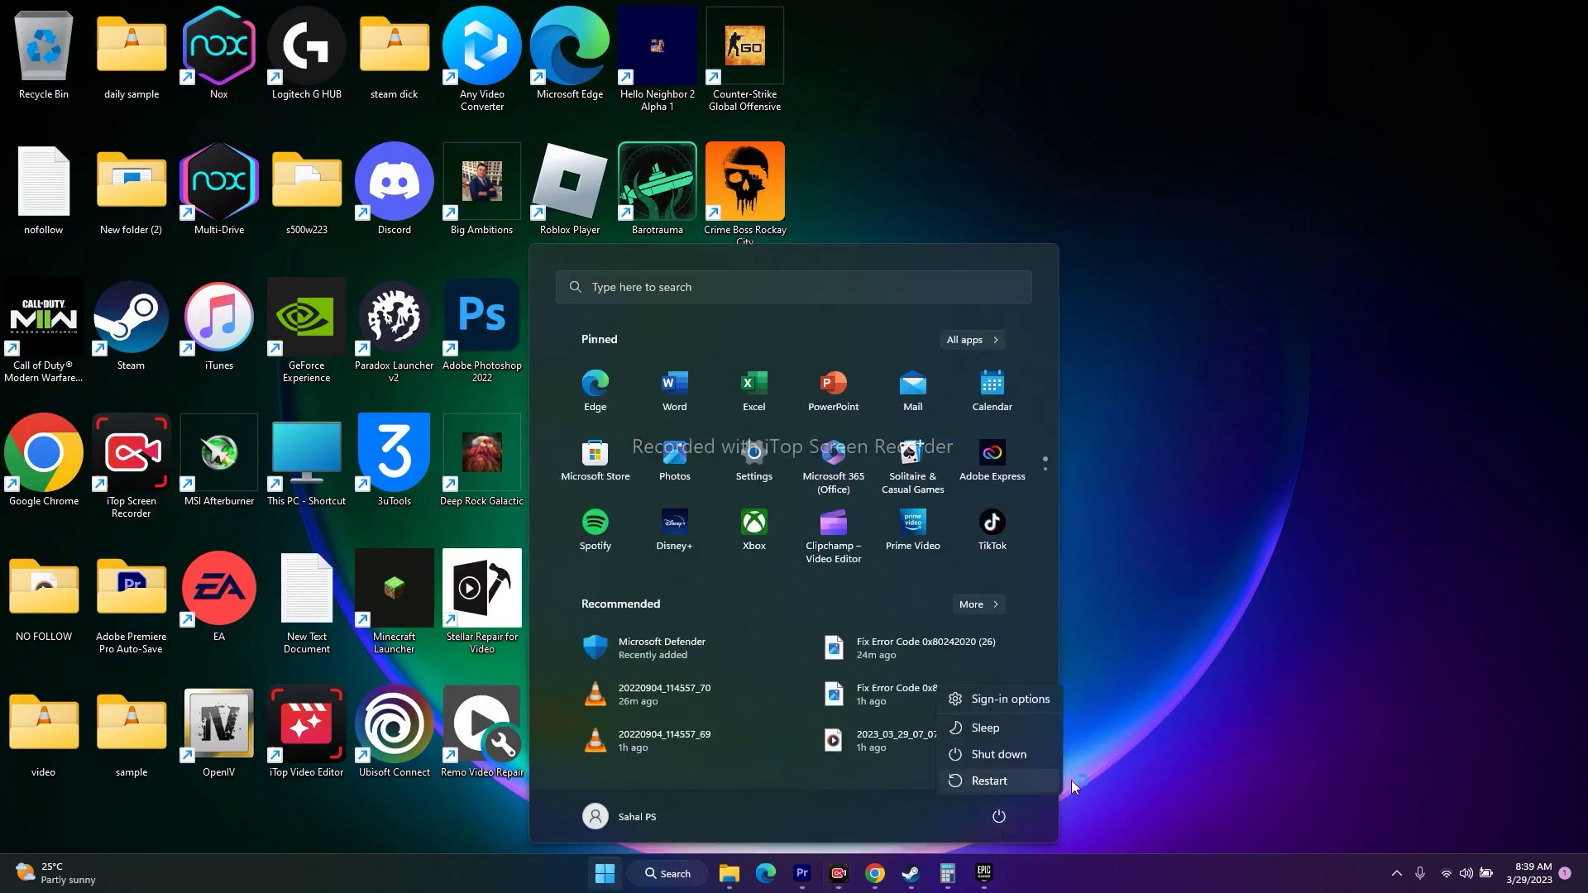
left_click(1170, 741)
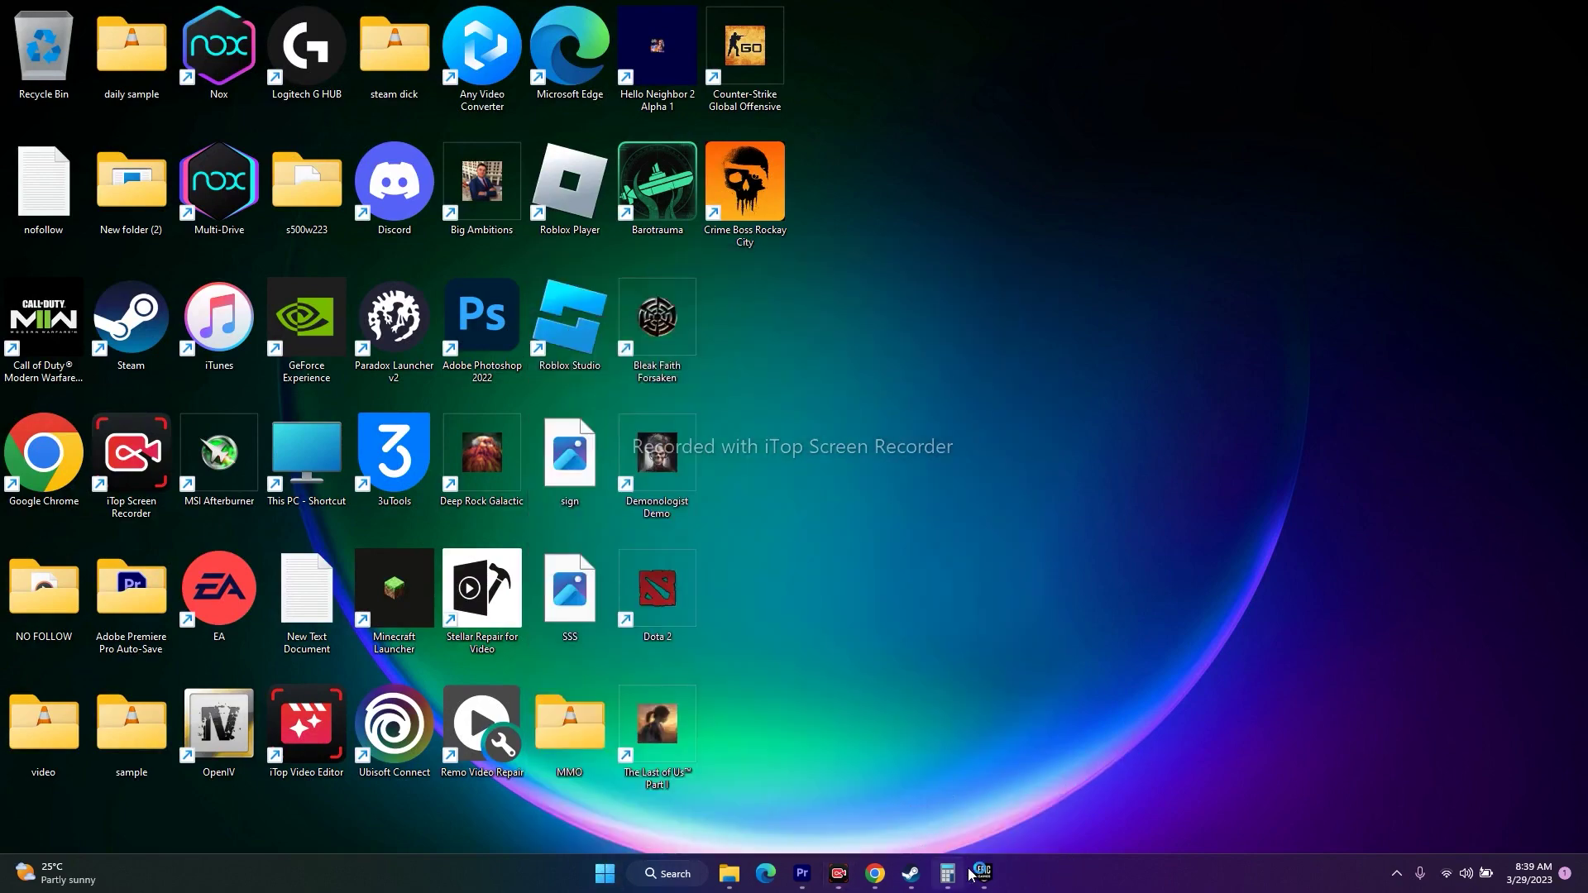
- Restore the launcher, view the running apps in Task Manager, and close Task Manager
left_click(985, 875)
right_click(1069, 862)
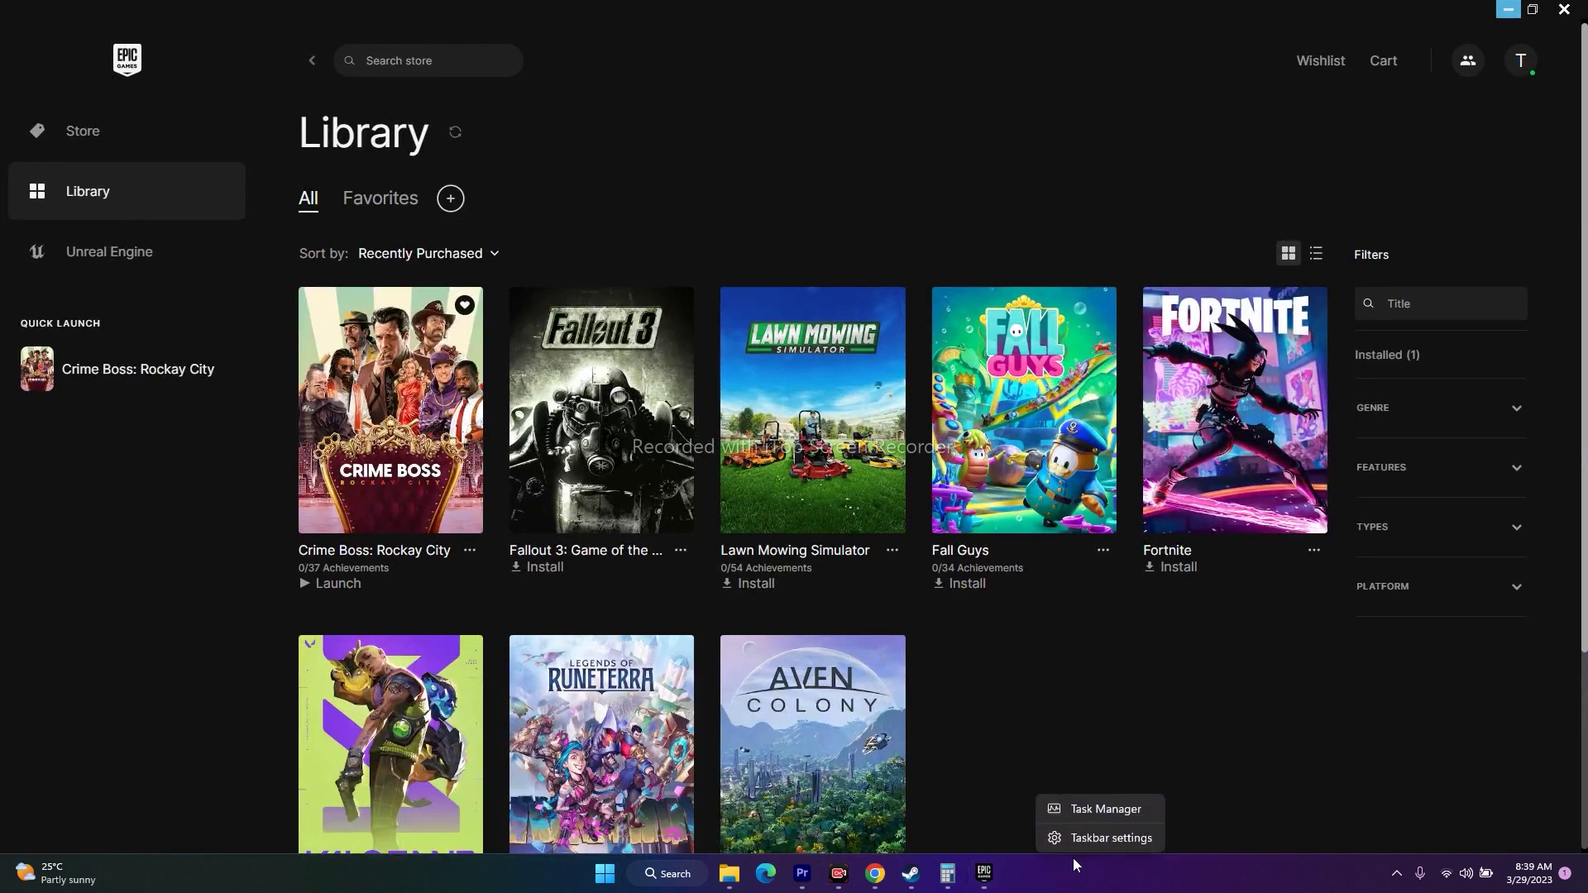
left_click(1135, 814)
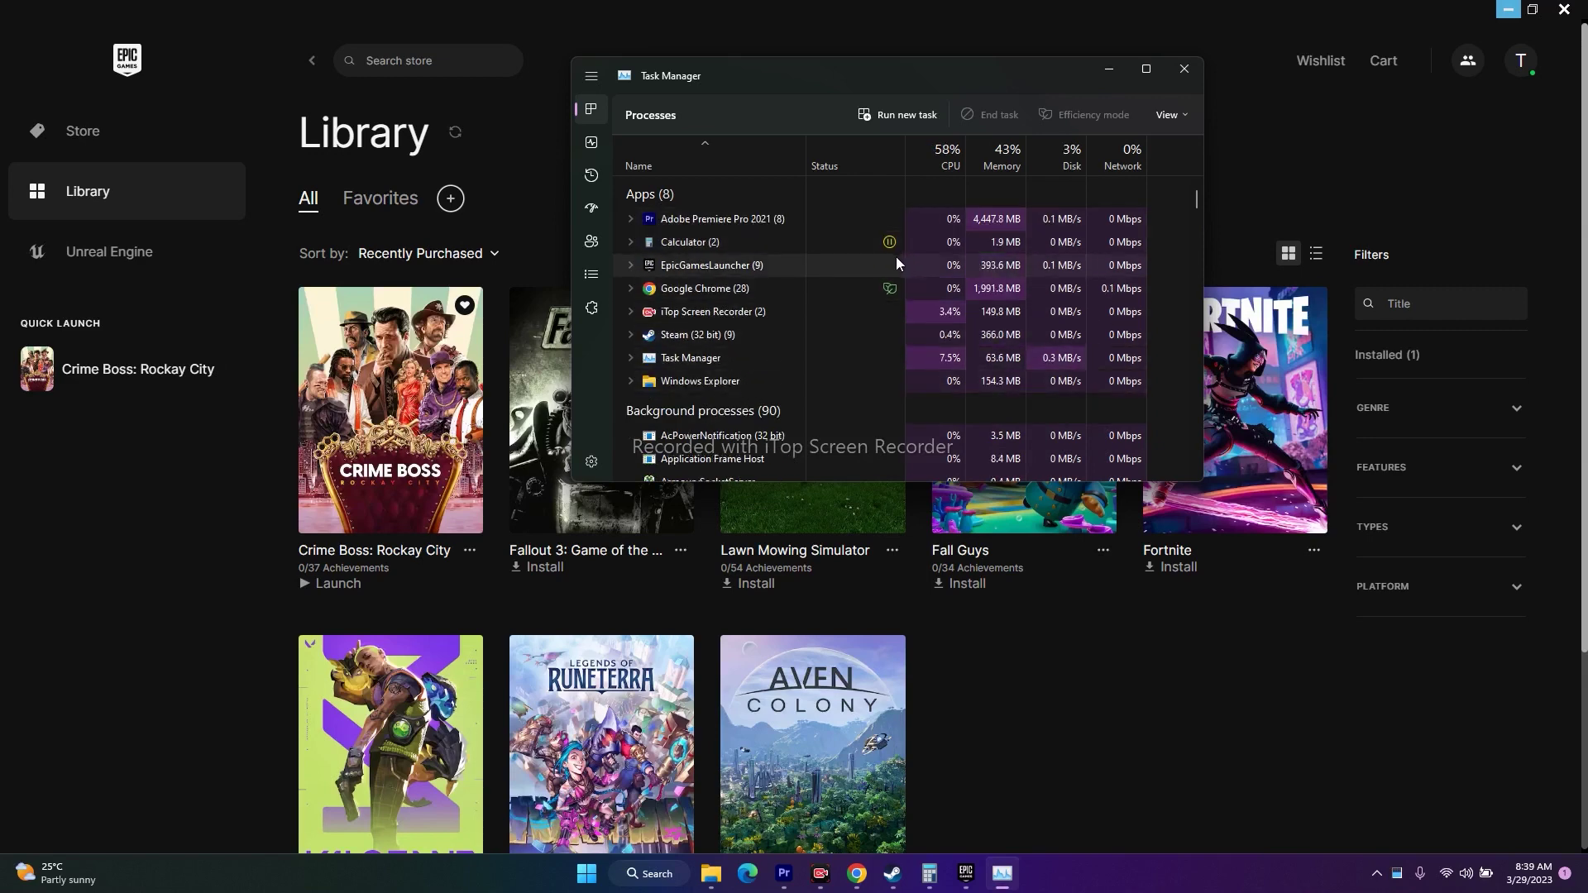
left_click(1109, 70)
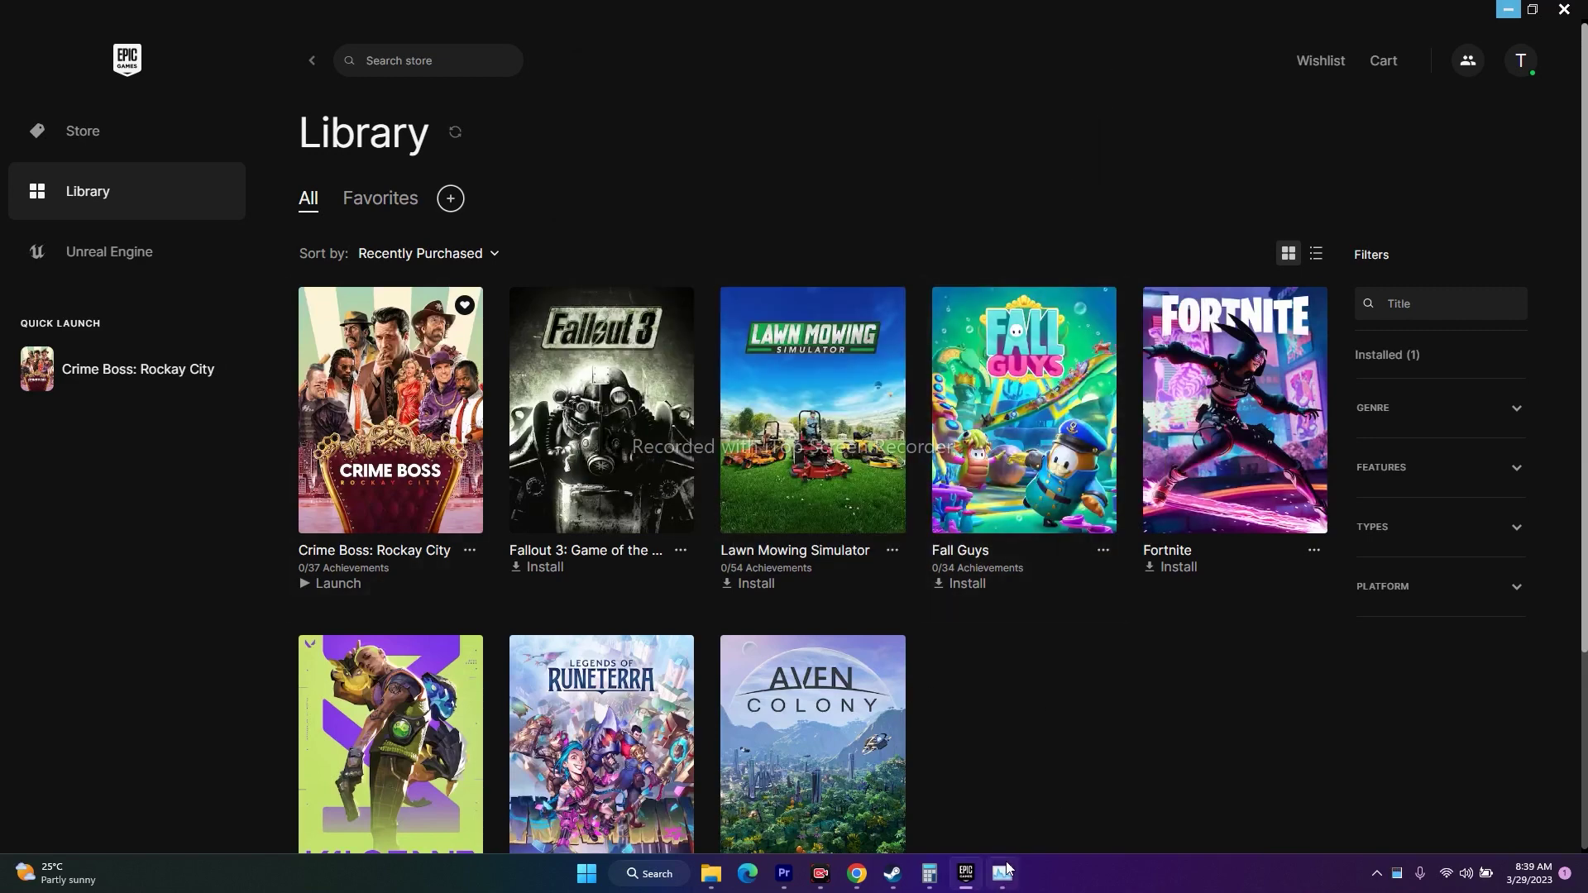
left_click(1001, 874)
left_click(1184, 69)
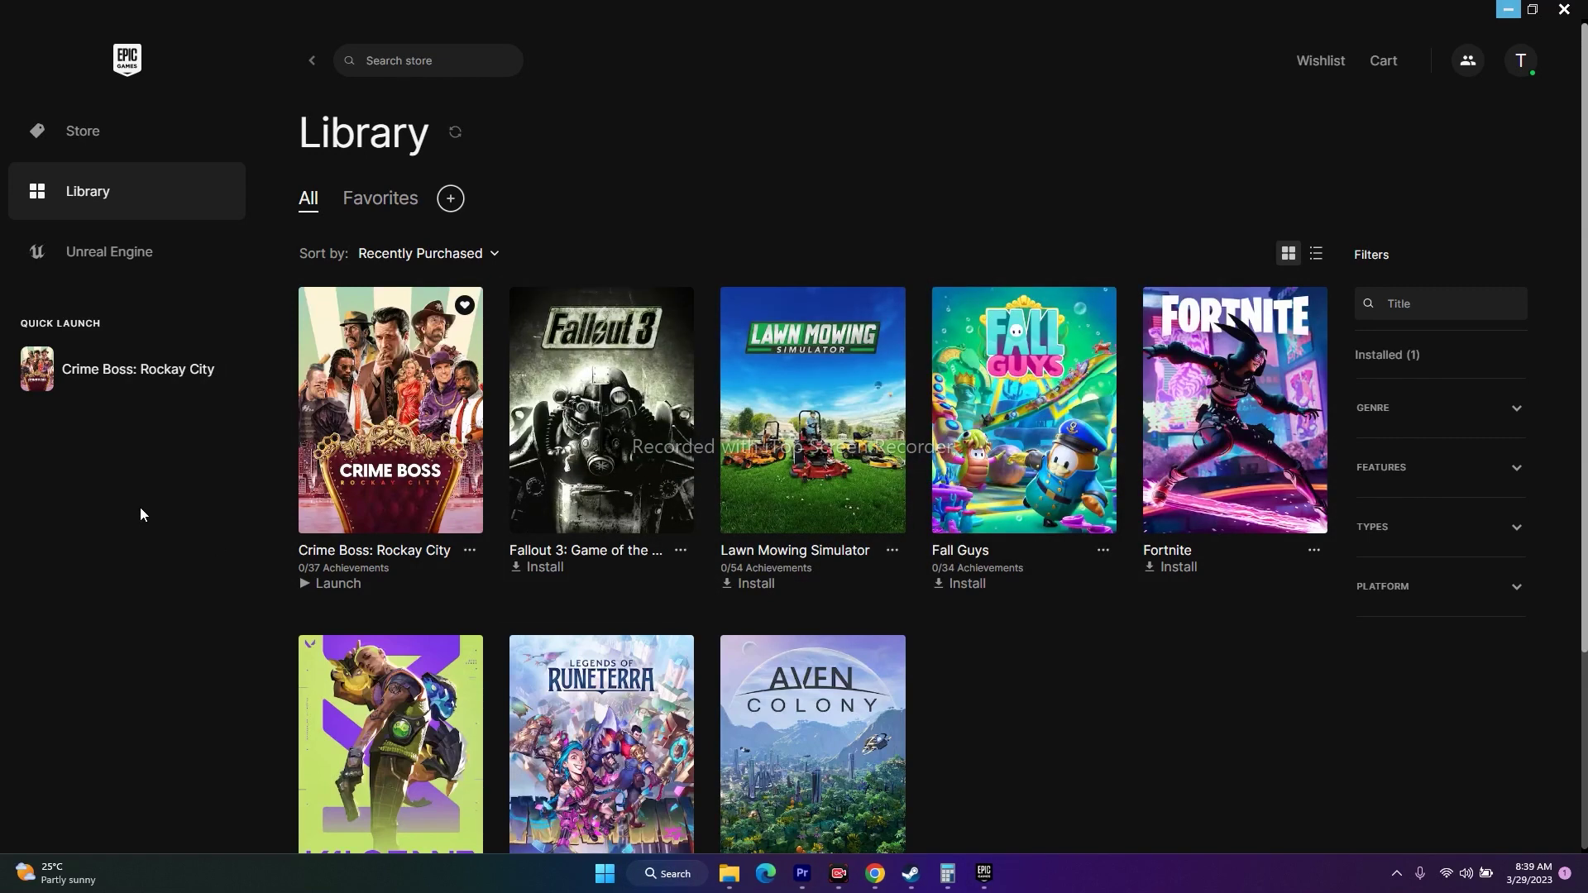
- Launch Crime Boss: Rockay City and try to close its running window
mouse_move(177, 369)
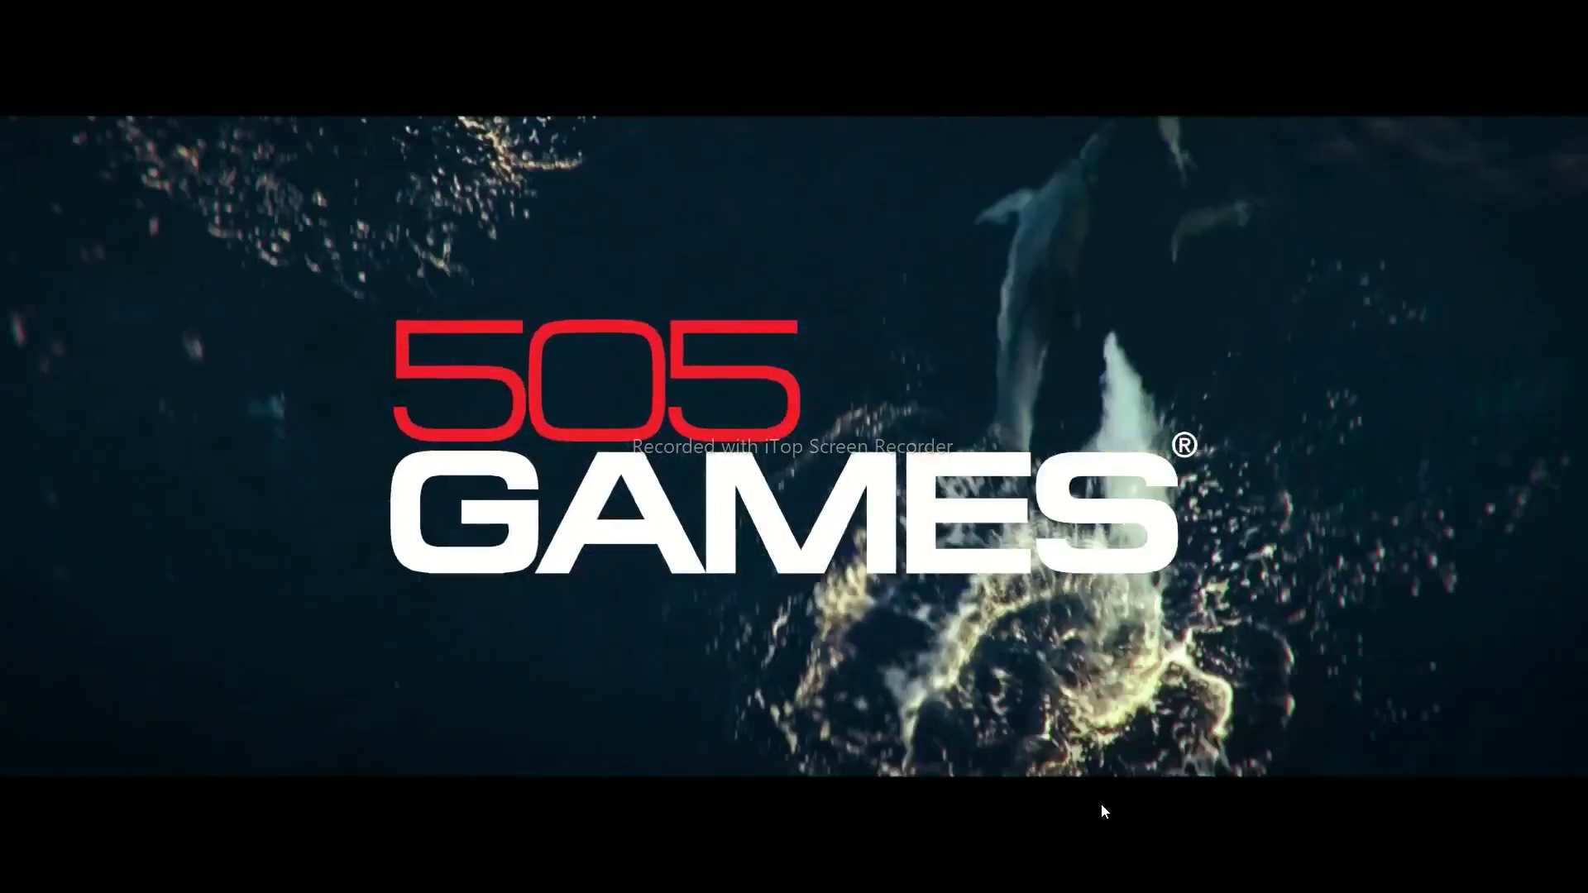
key("super")
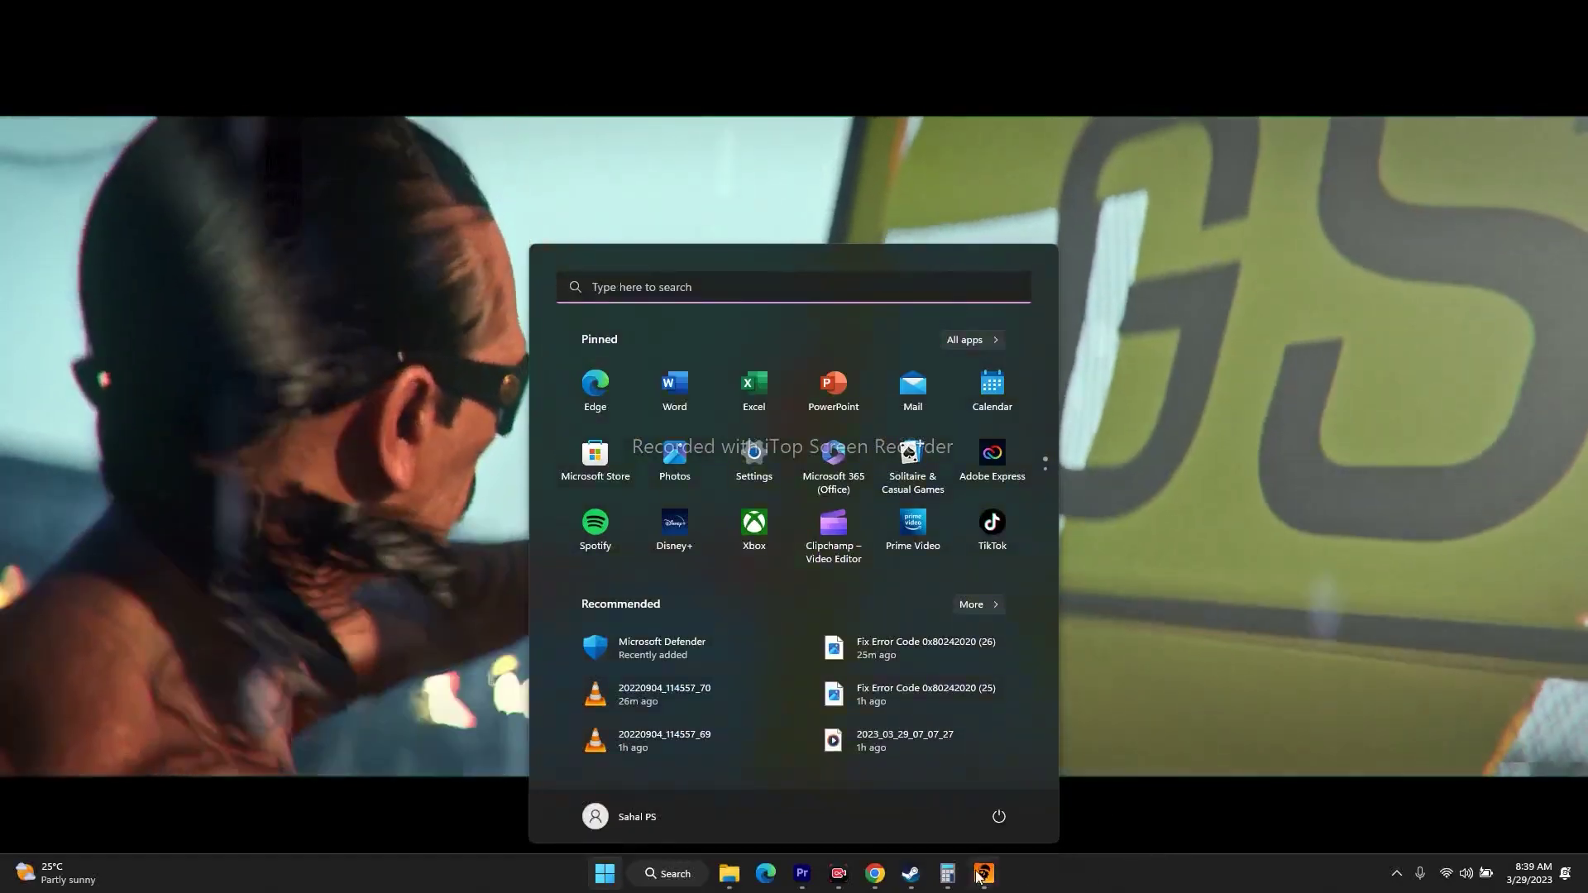
right_click(984, 873)
left_click(991, 825)
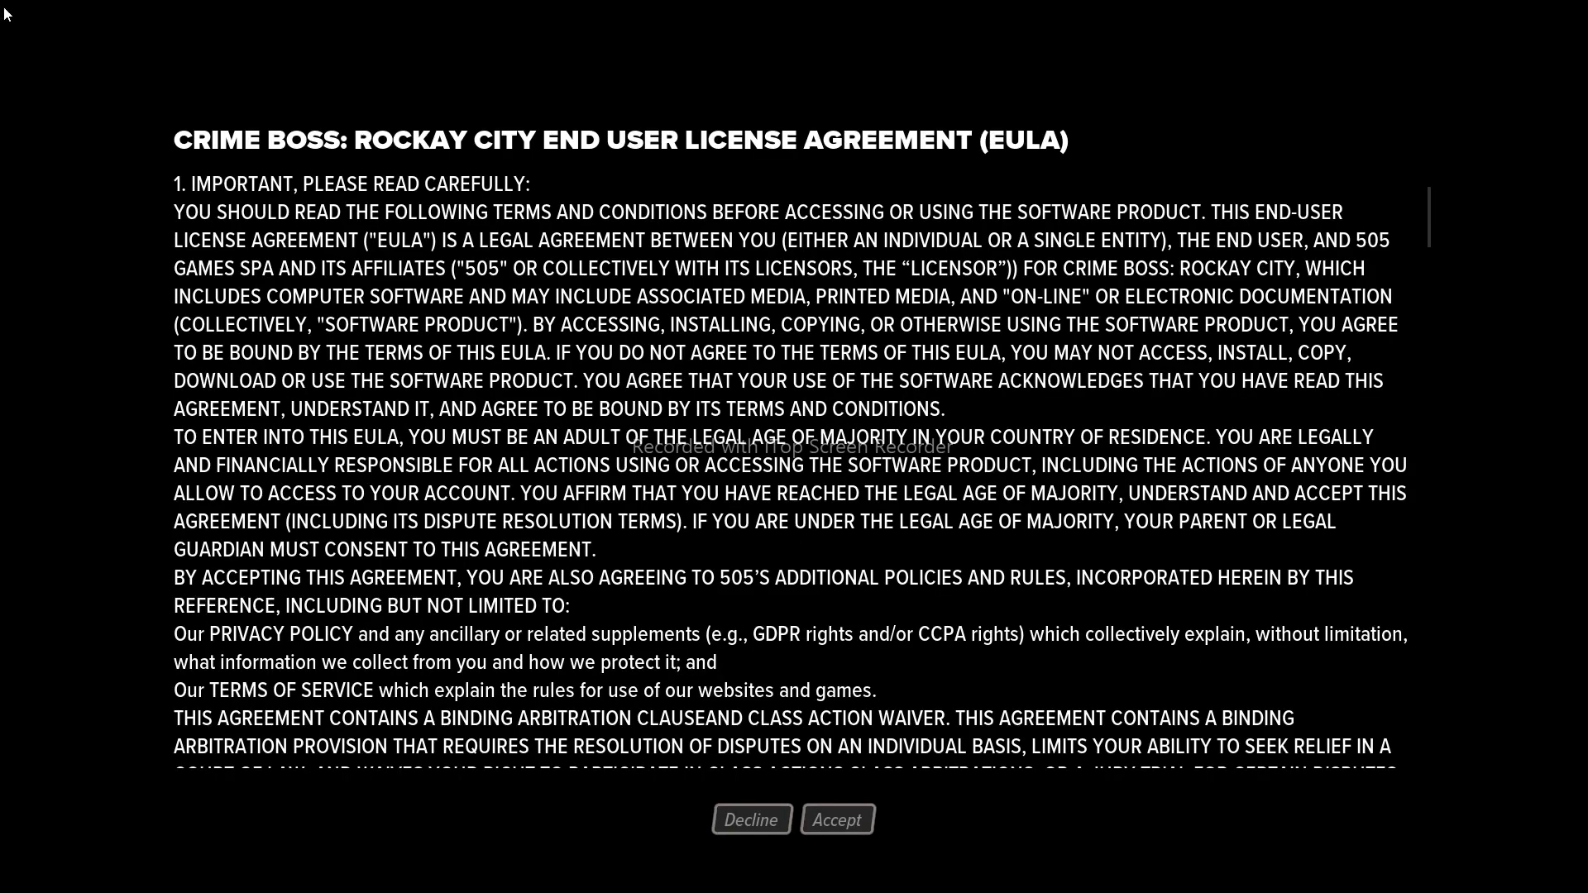
- Try to accept the Crime Boss license agreement and close the Epic Games login browser window
left_click(843, 820)
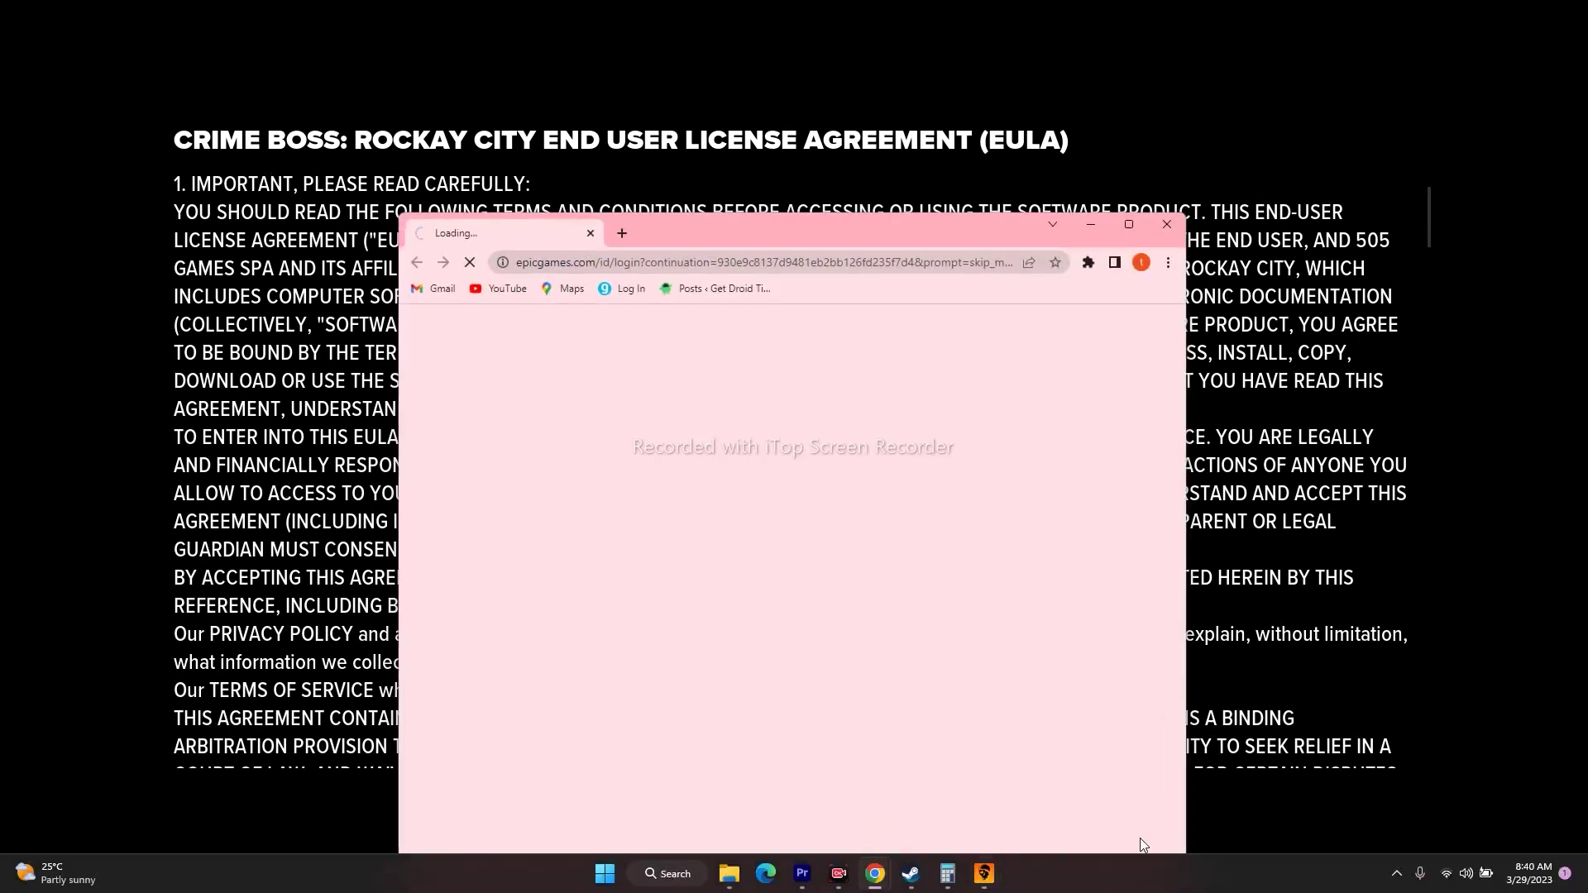
left_click(1156, 217)
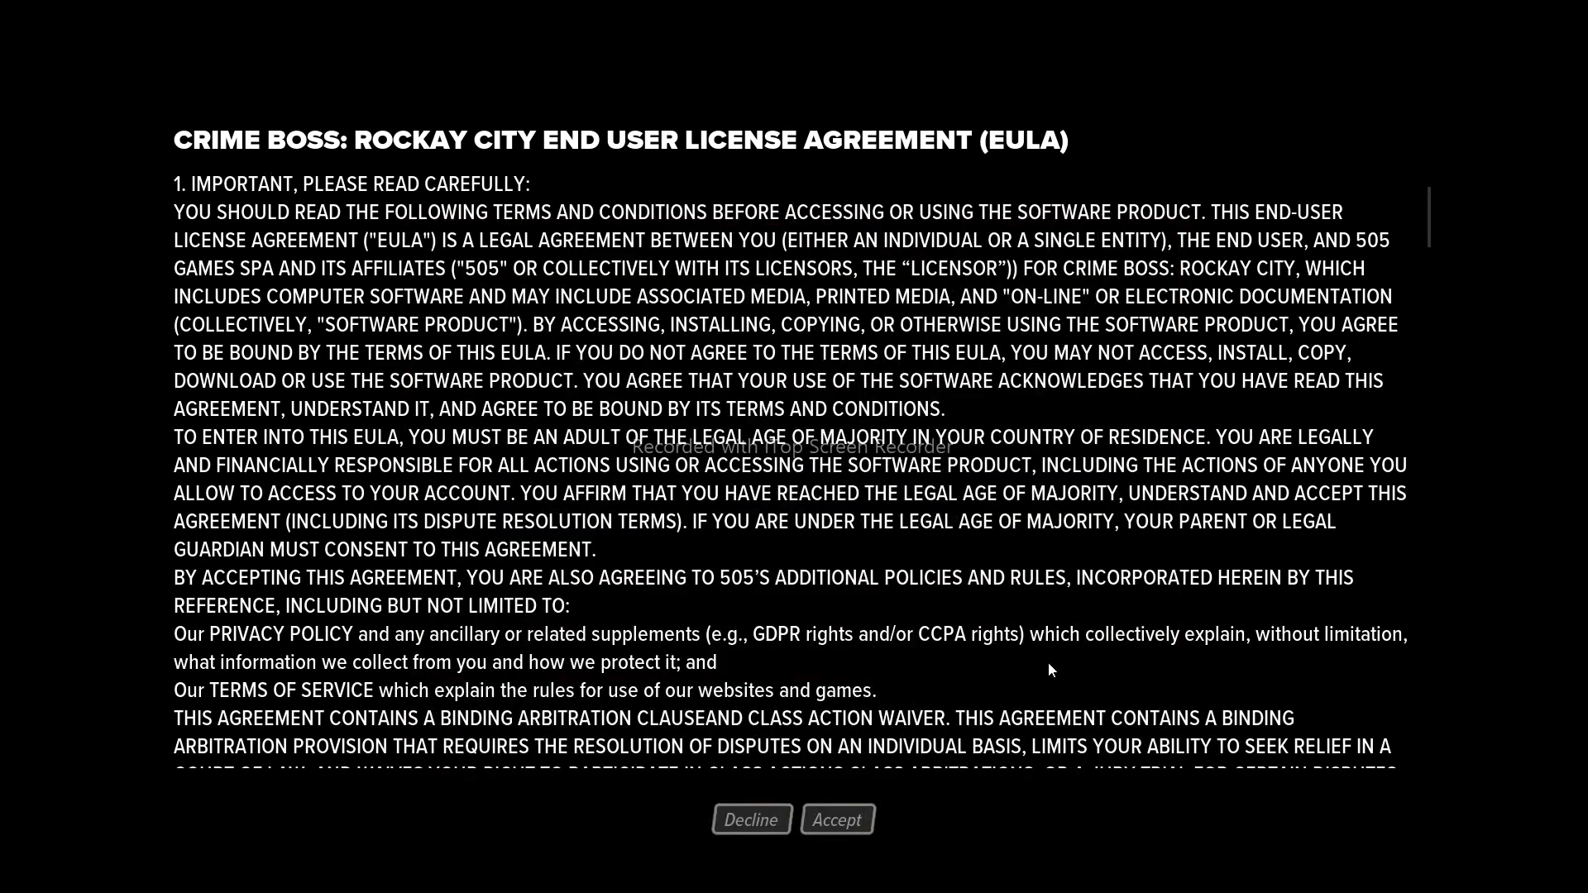
- End the Crime Boss task in Task Manager and close Task Manager
key("super")
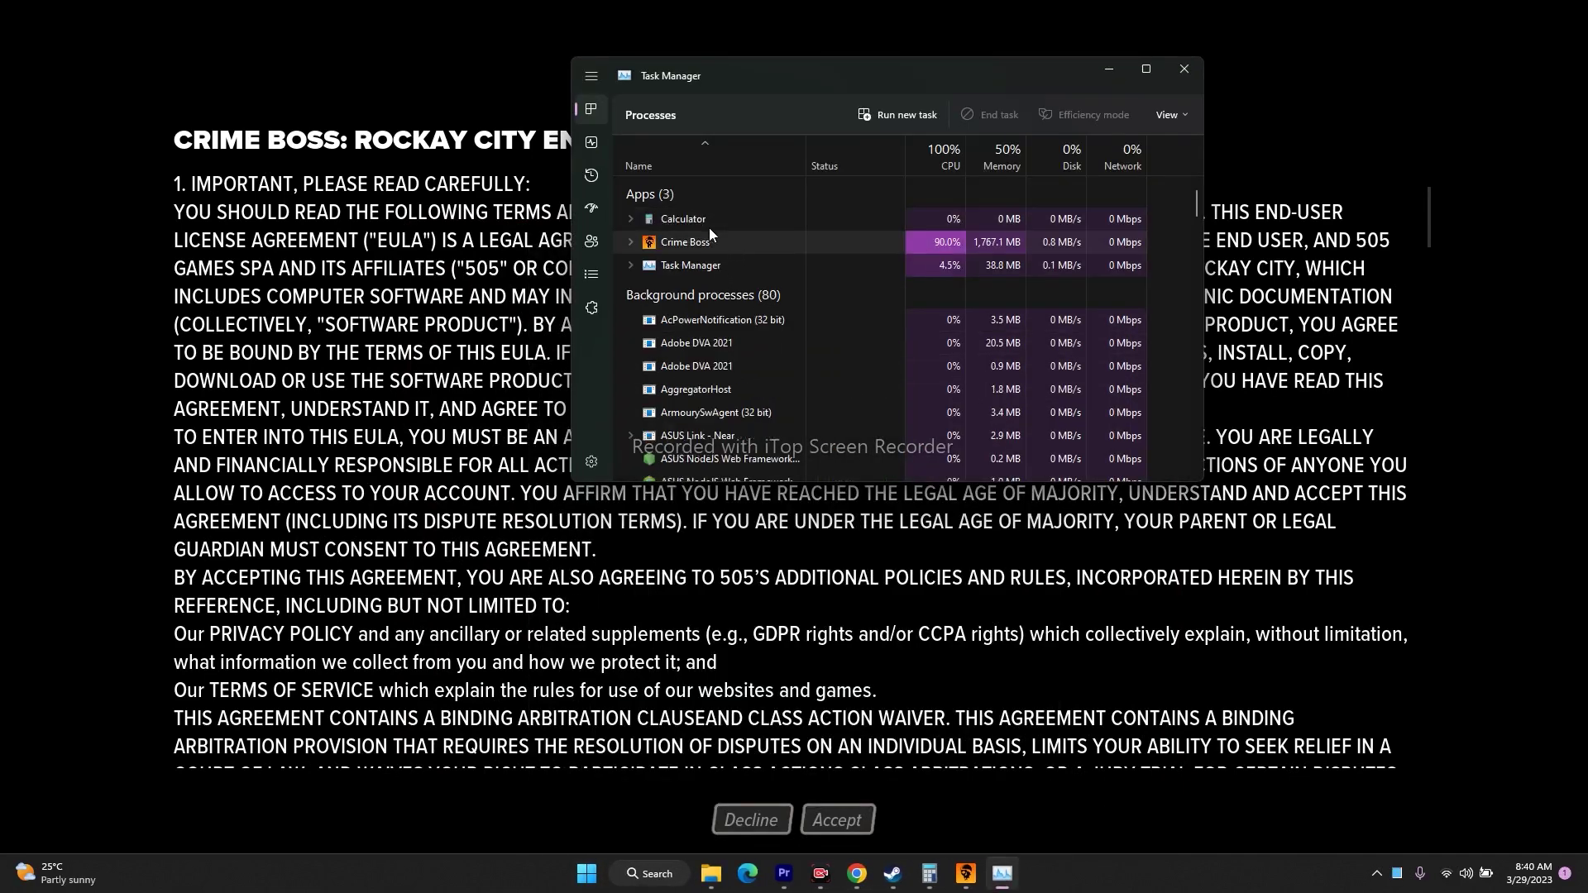
right_click(703, 242)
scroll(761, 271, "down", 5)
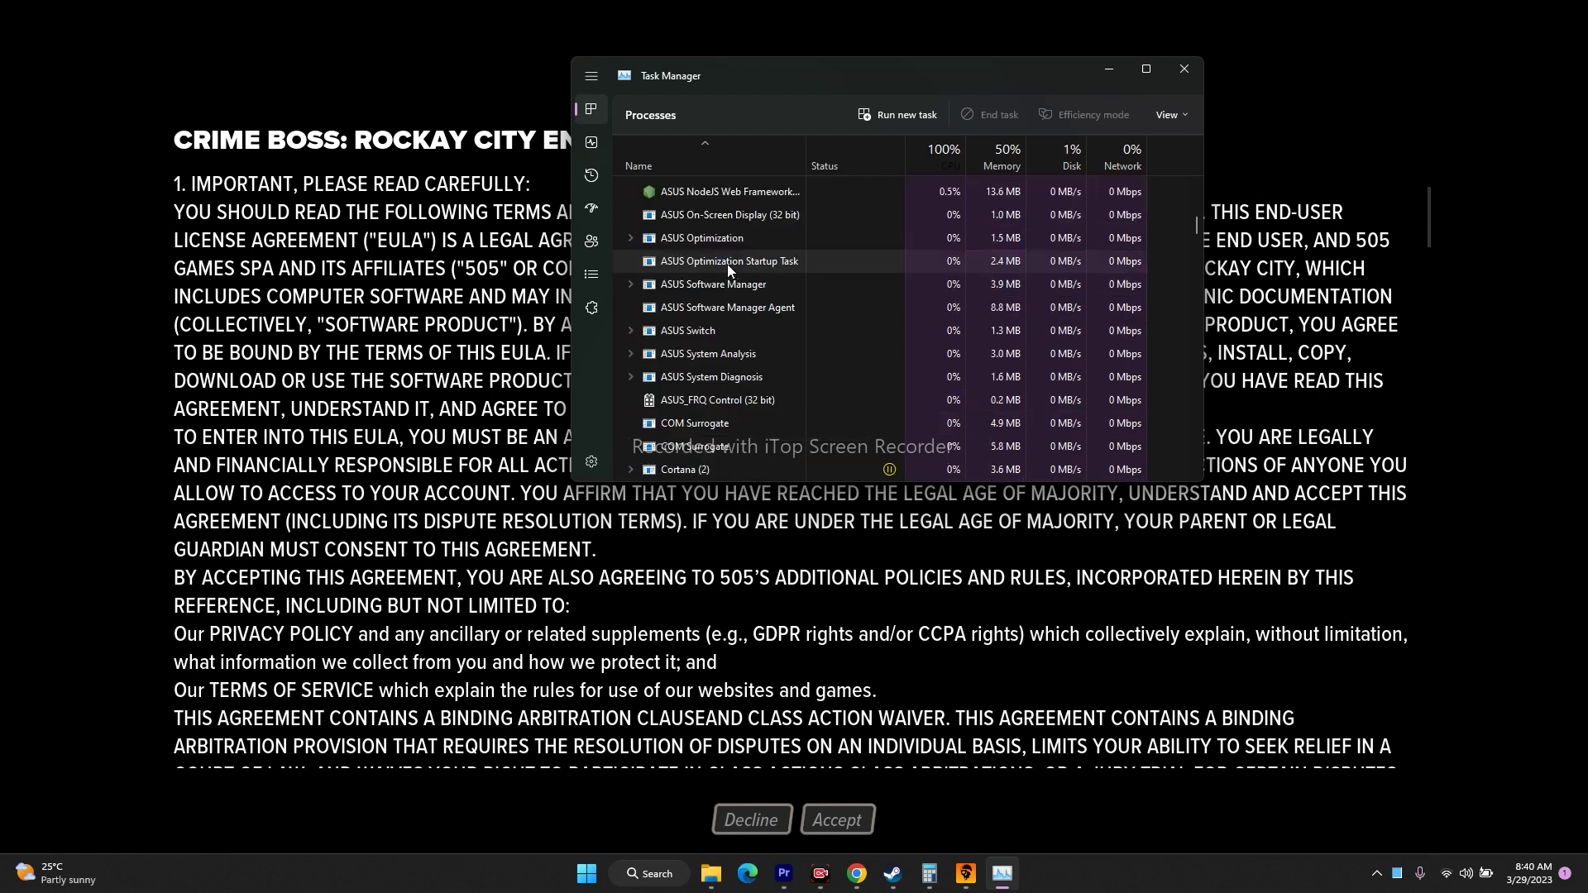
scroll(710, 343, "up", 2)
scroll(713, 355, "up", 10)
right_click(732, 266)
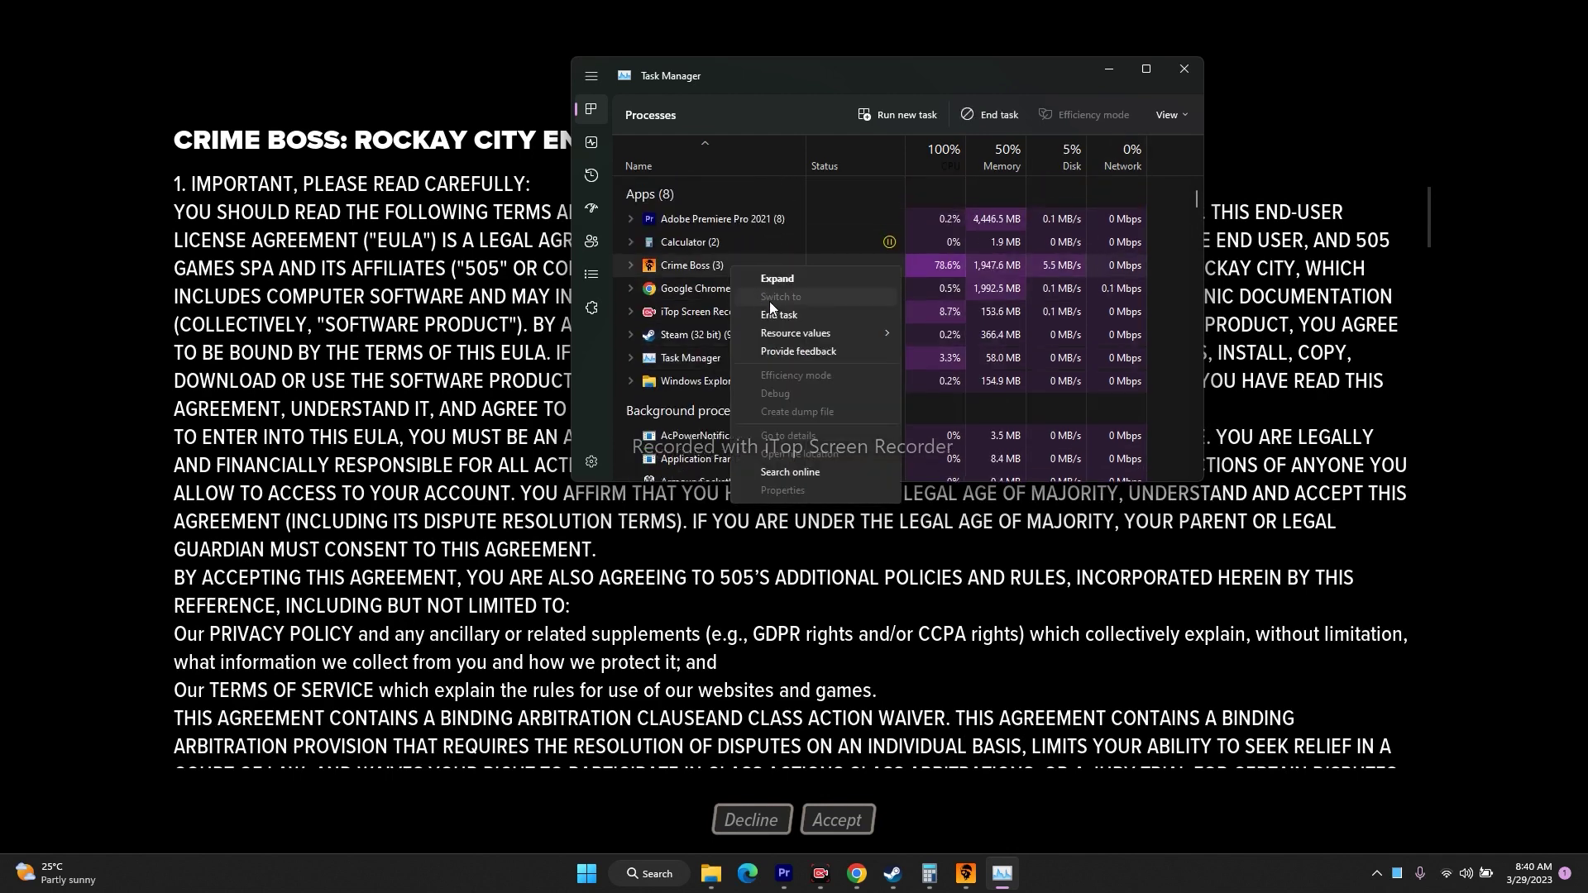
left_click(779, 314)
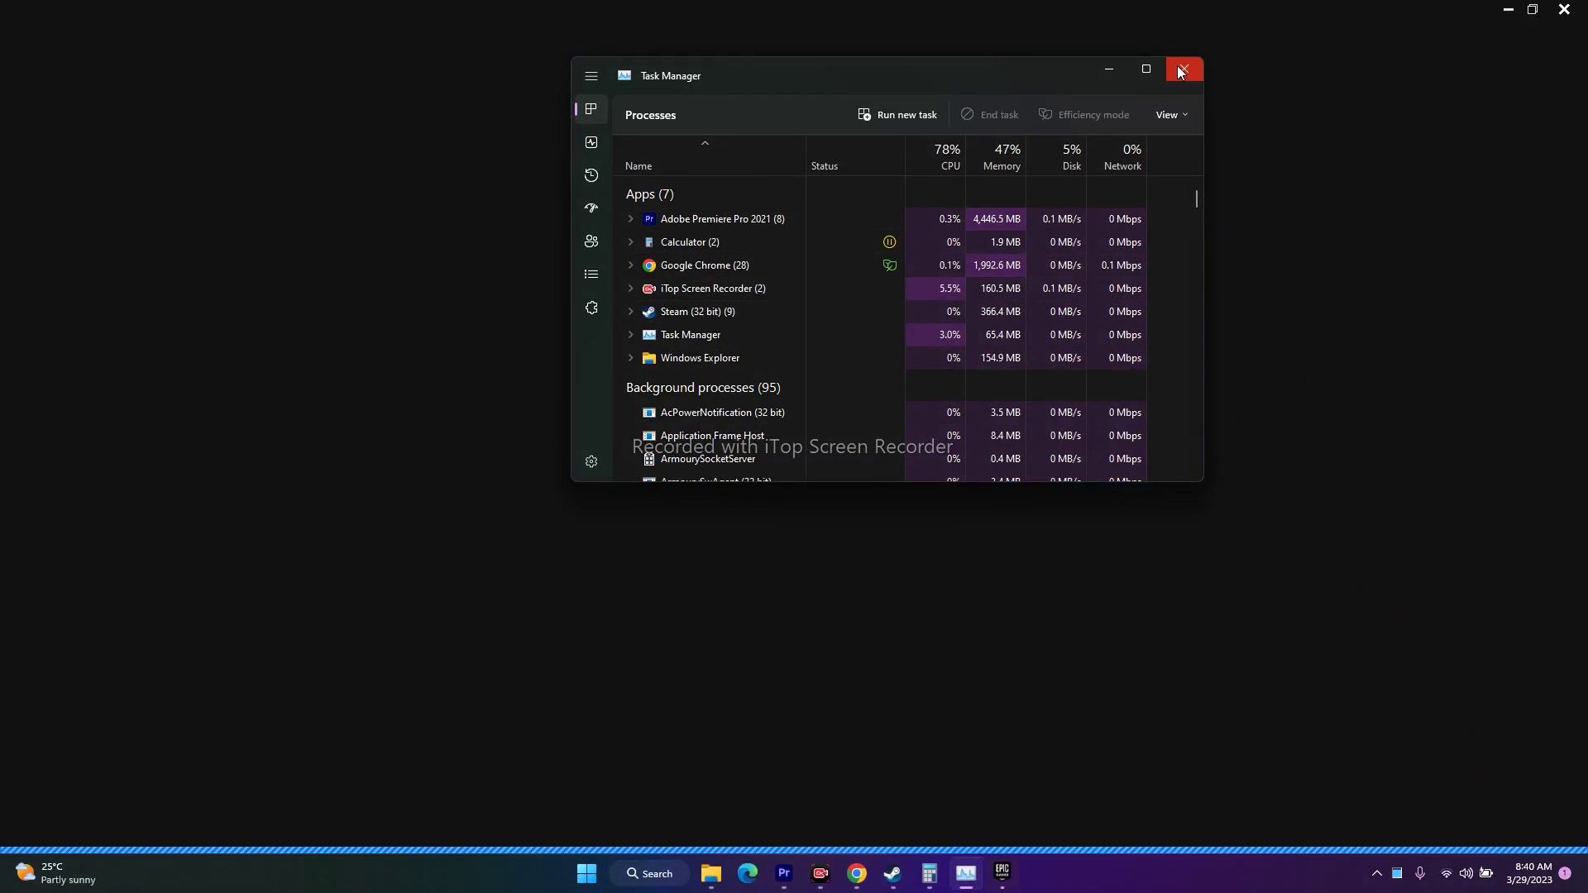
left_click(1184, 69)
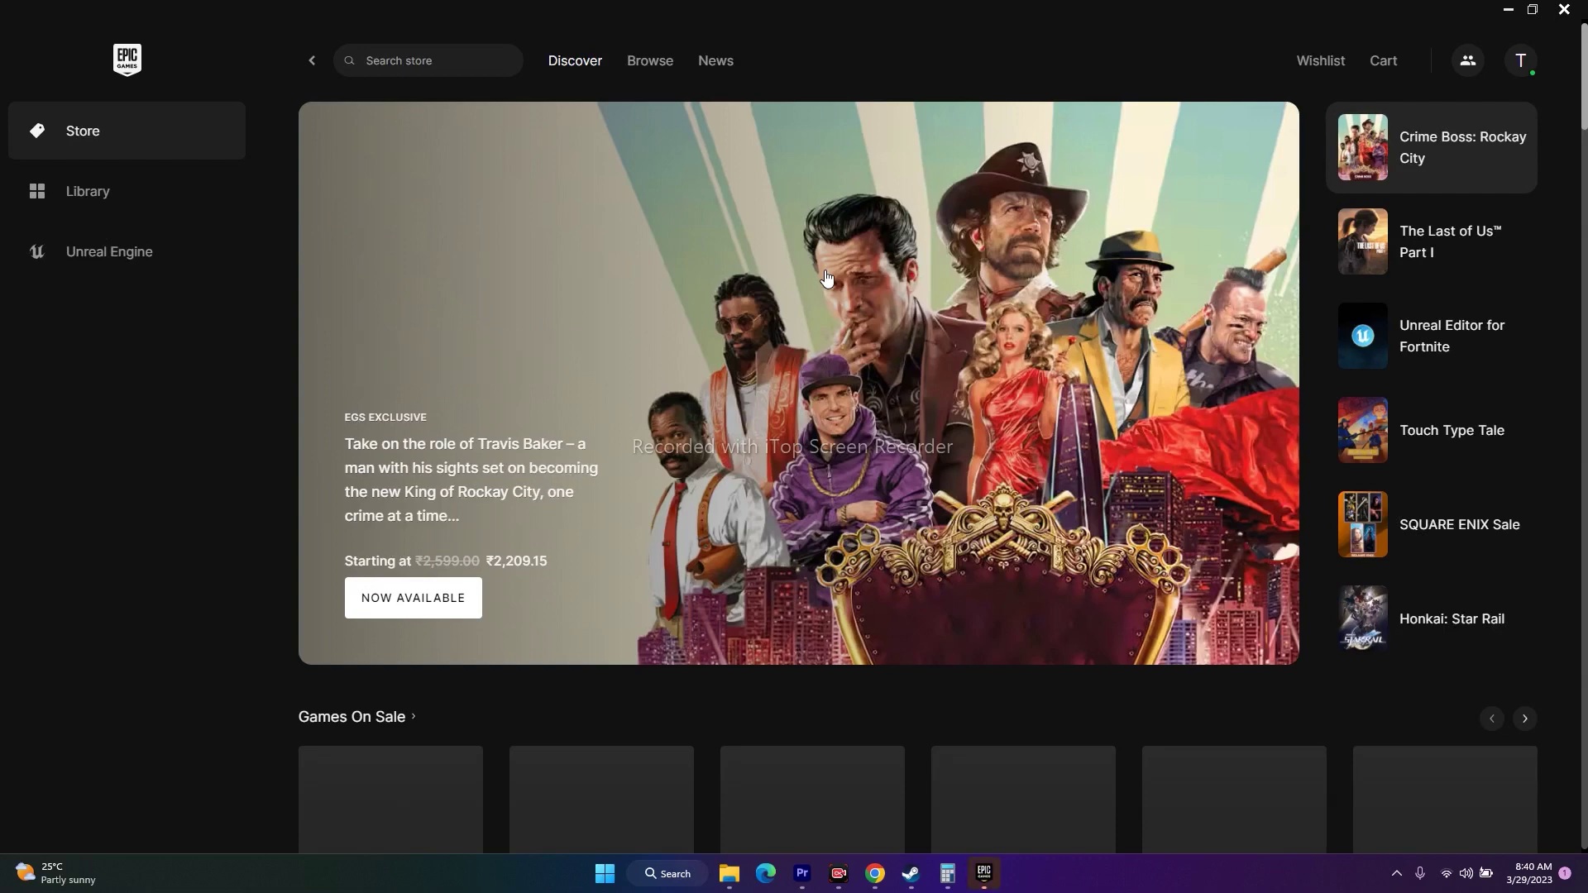
- Start verifying the game files of Crime Boss: Rockay City from its management options in the library
left_click(99, 196)
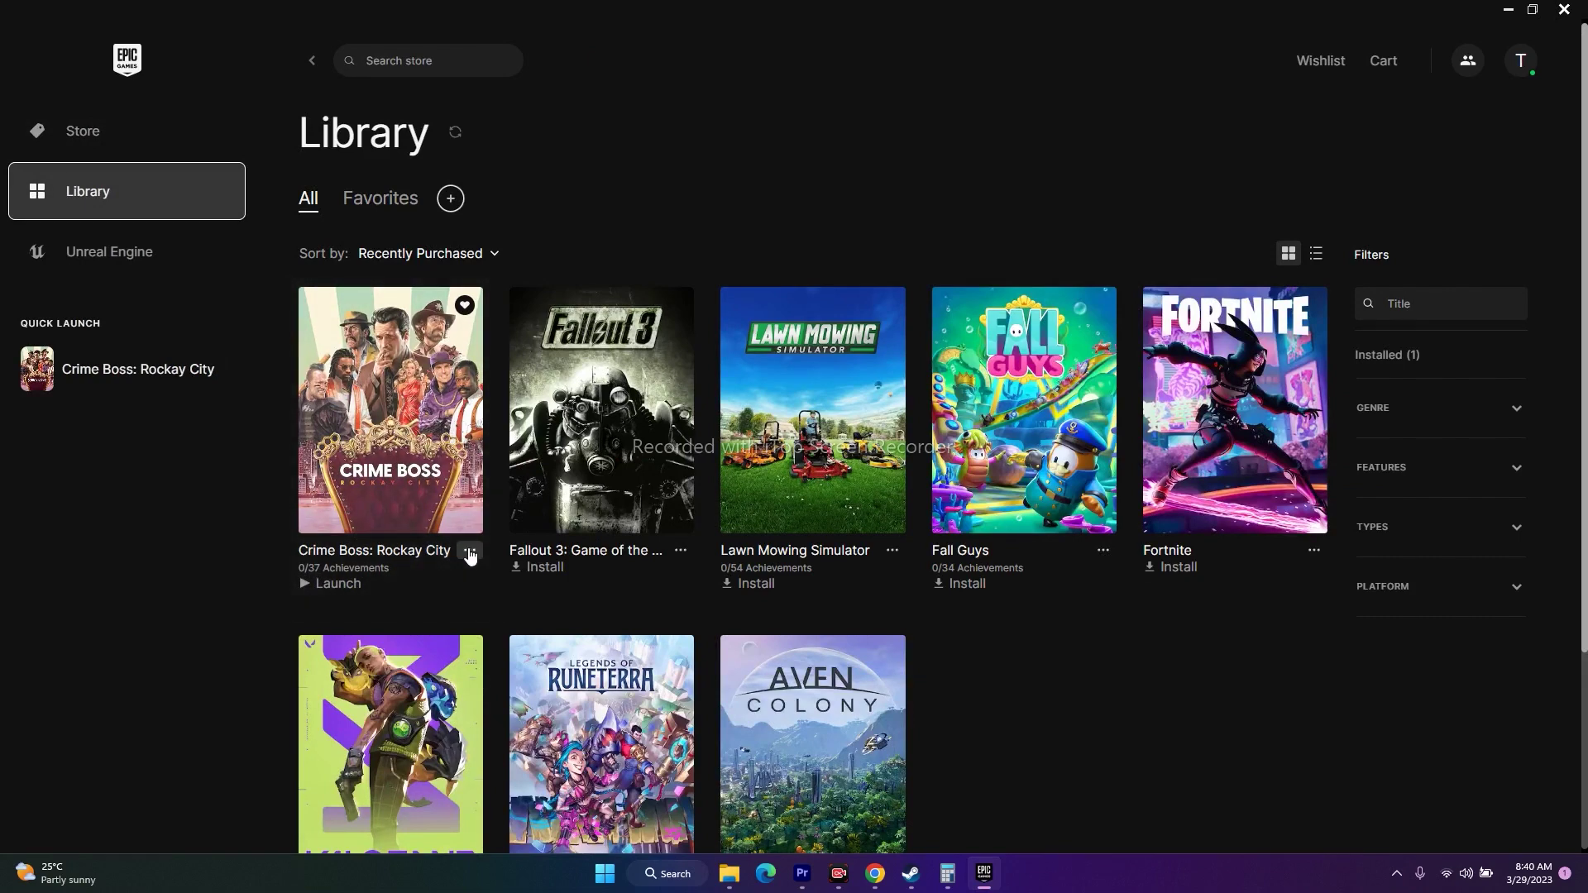
left_click(469, 551)
left_click(283, 402)
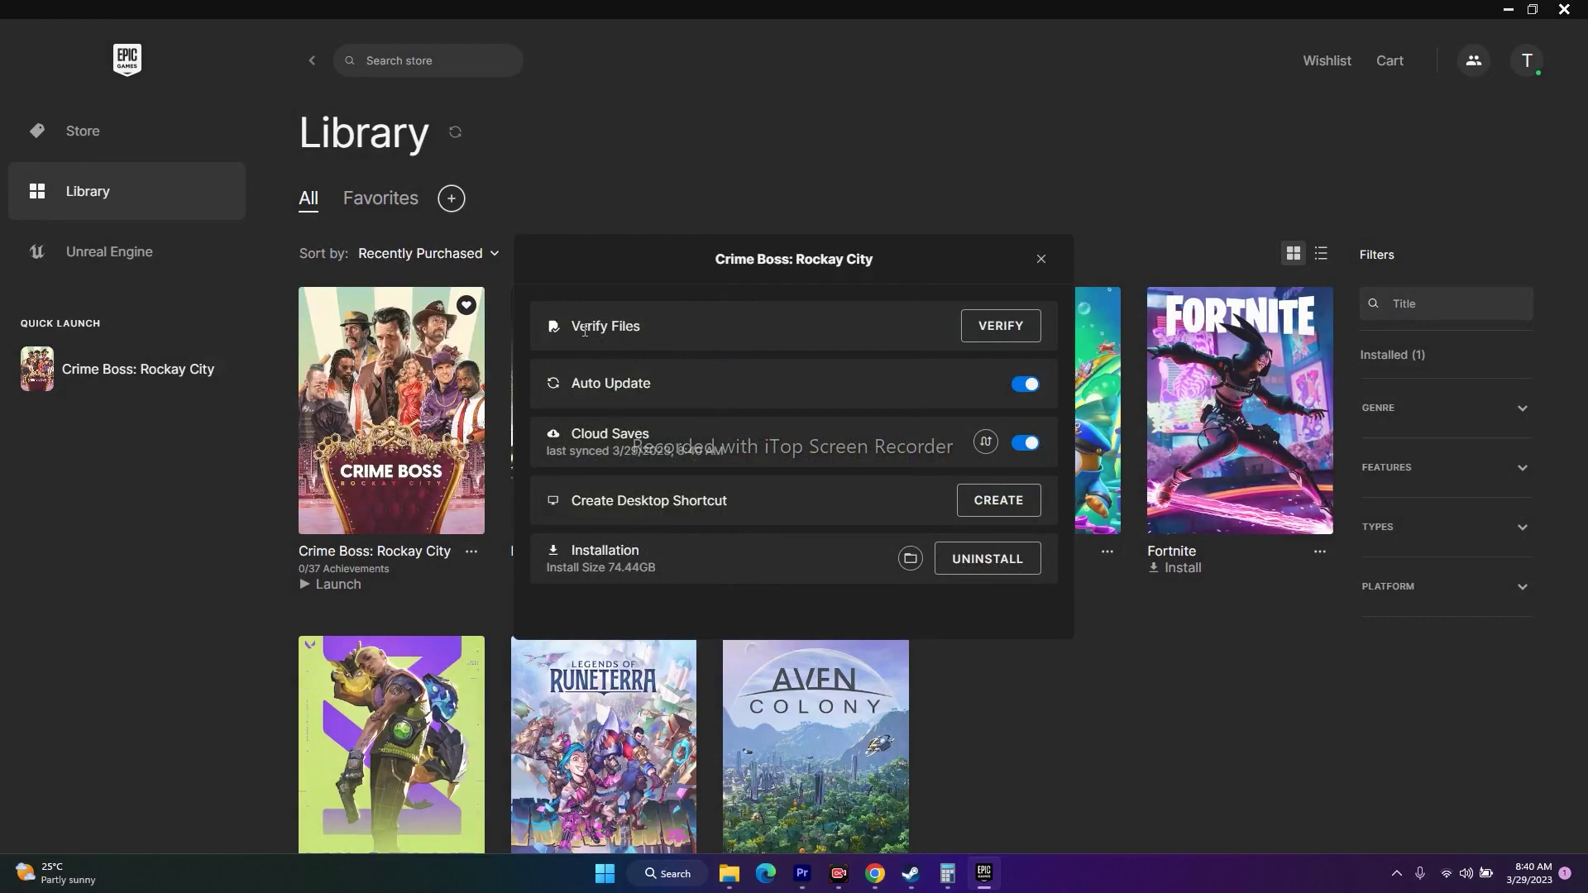
left_click(995, 327)
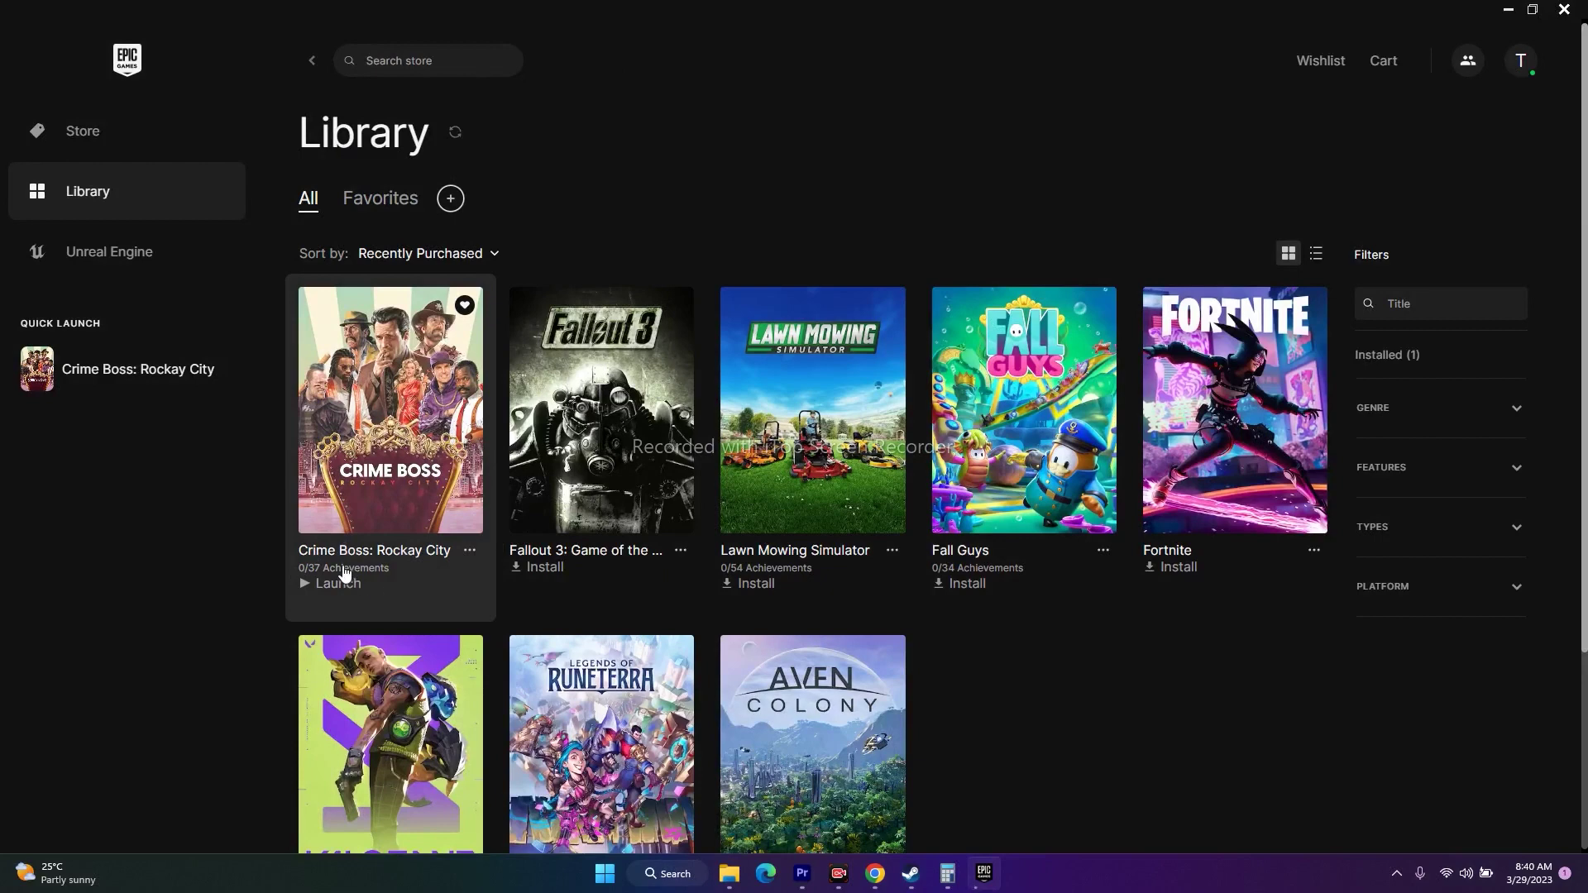
left_click(341, 581)
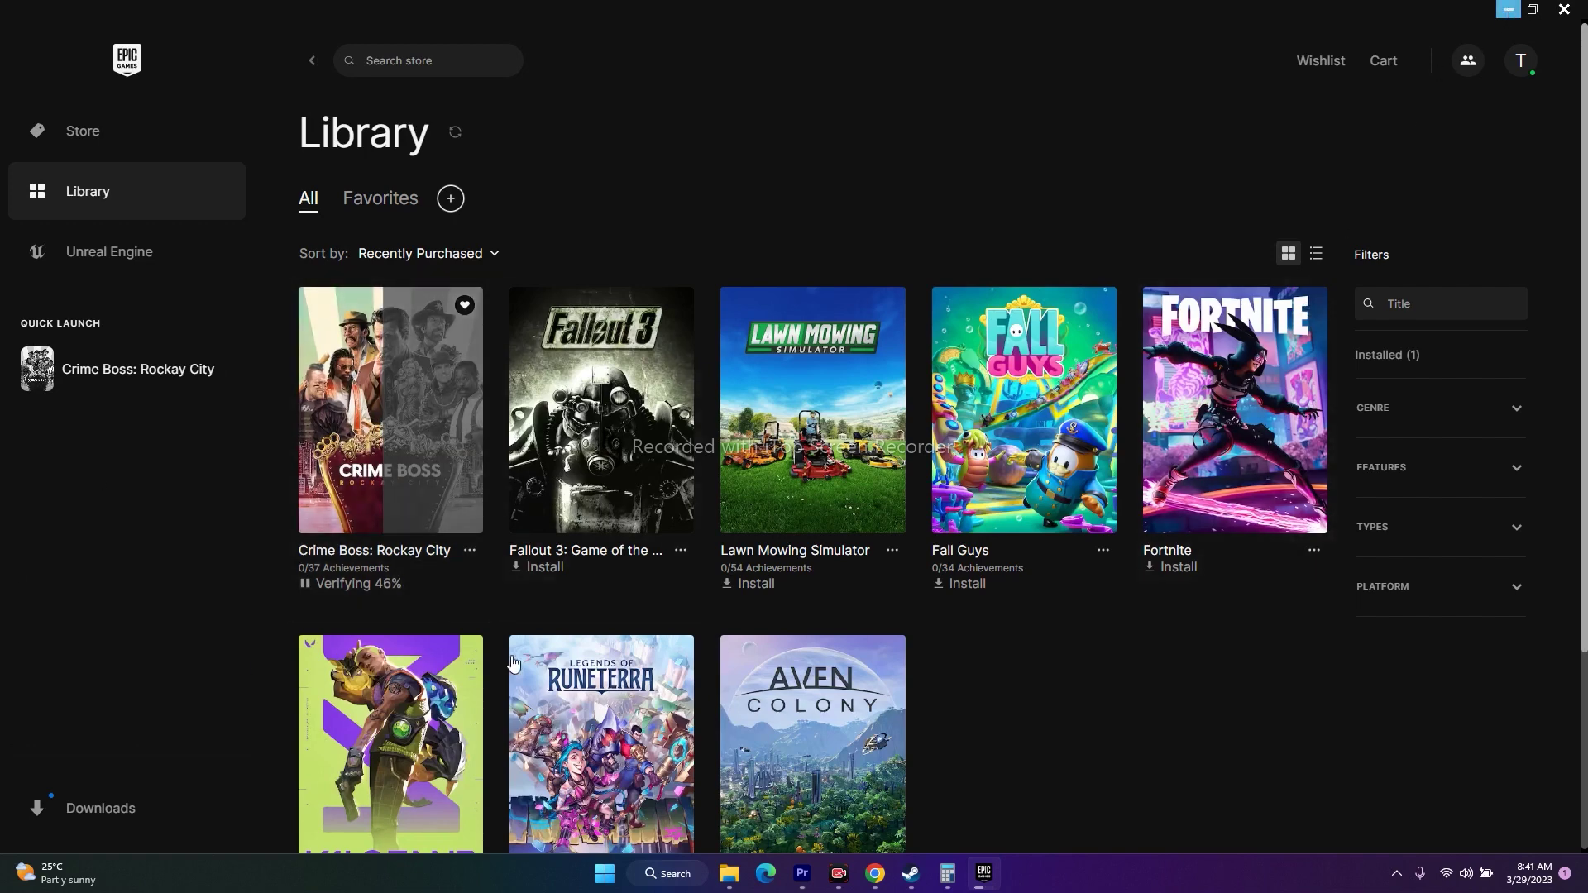
left_click(469, 551)
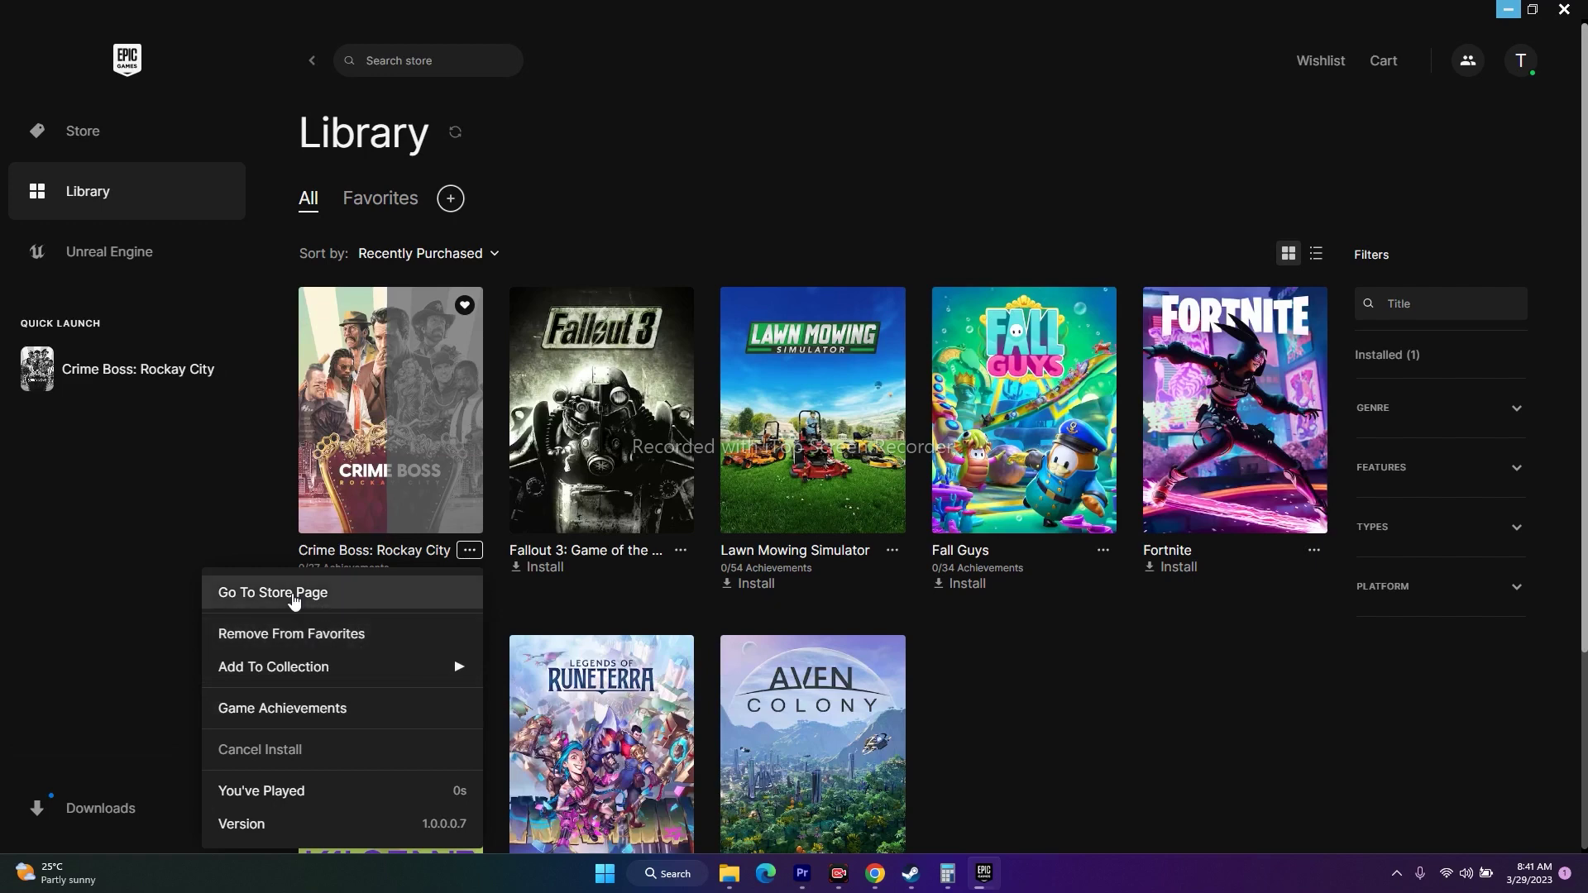
left_click(166, 422)
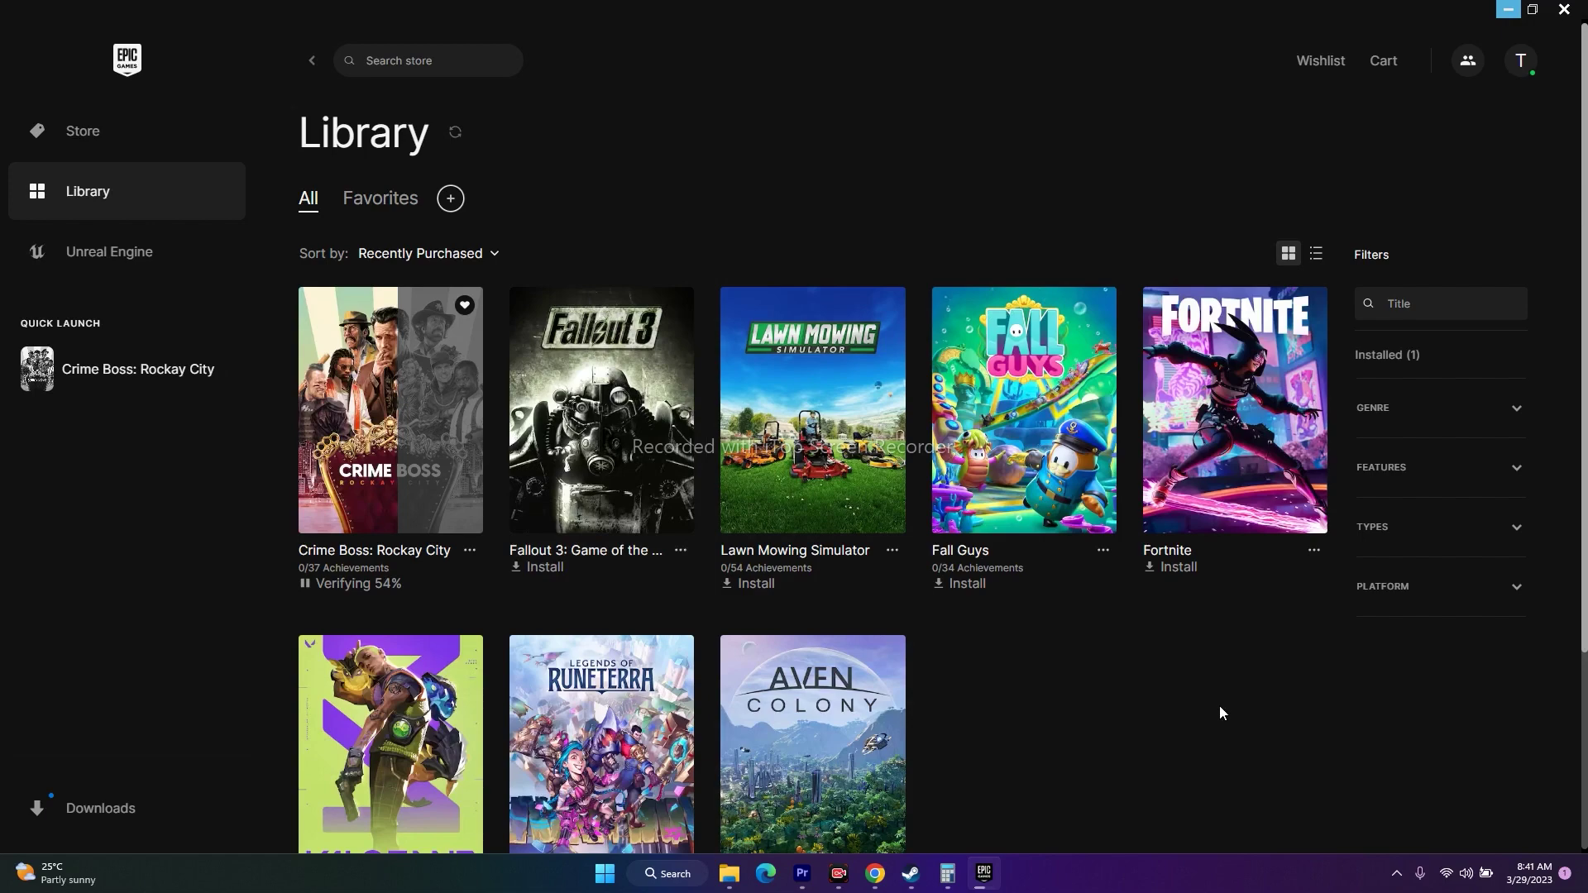
left_click(1508, 9)
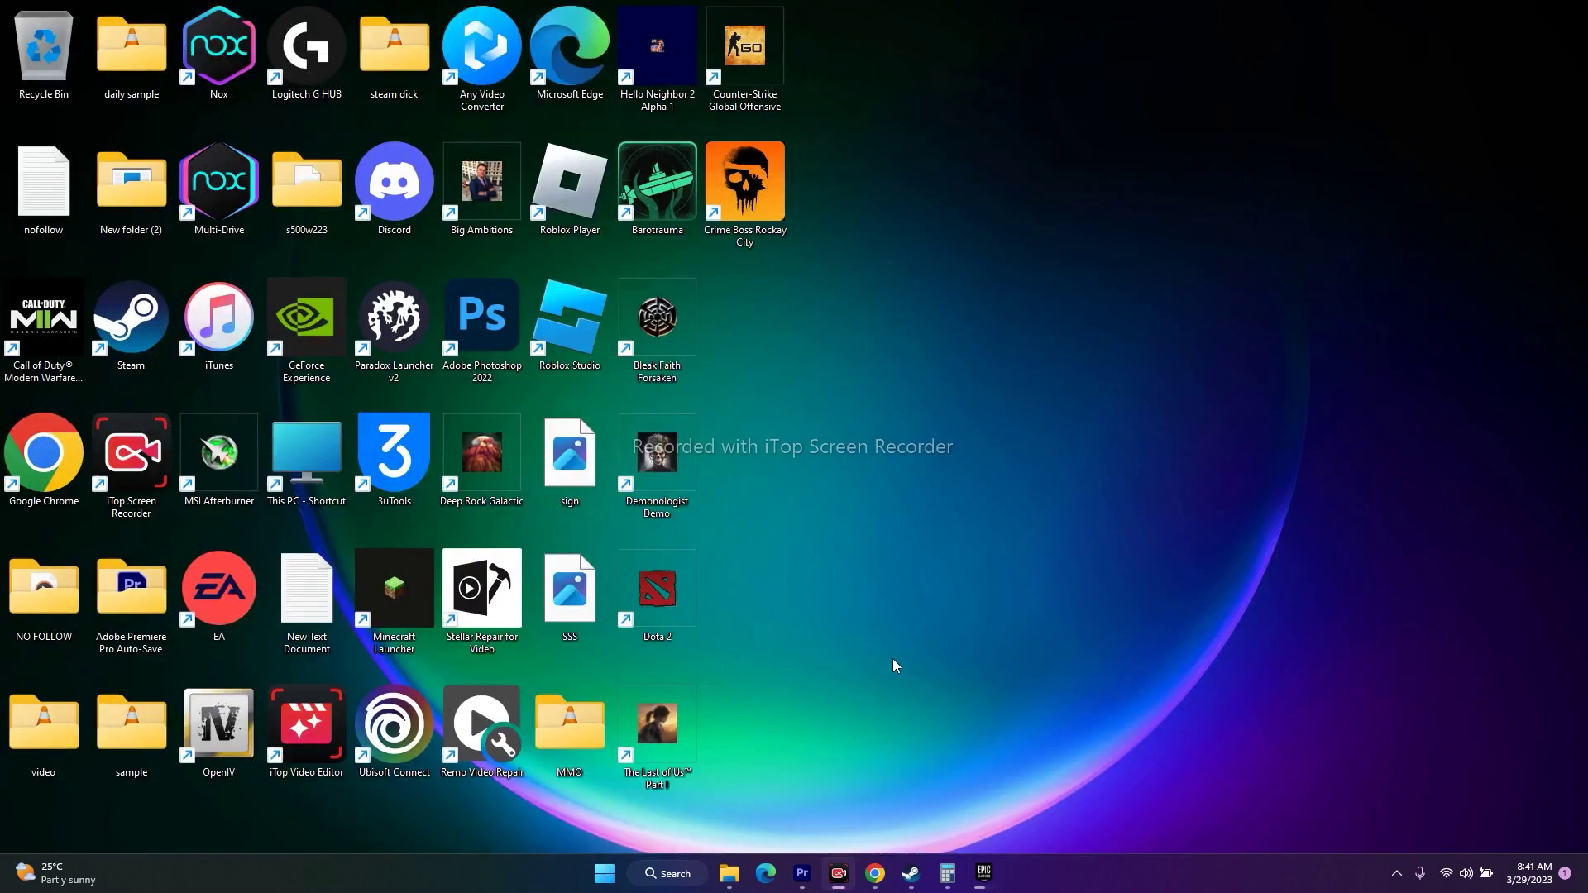
left_click(986, 875)
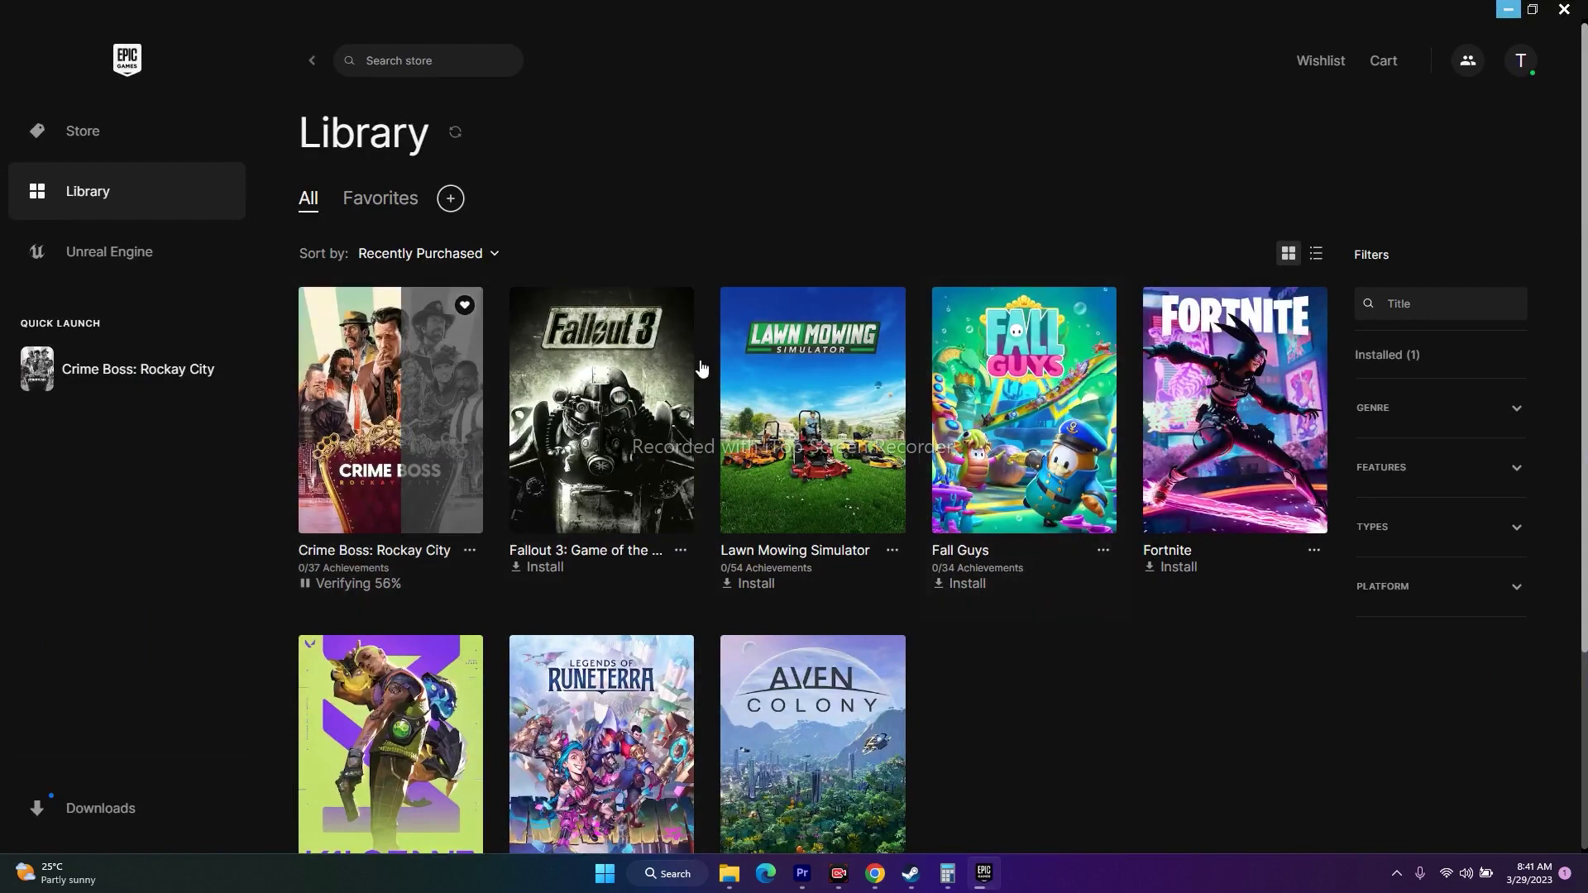
left_click(1501, 21)
mouse_move(728, 874)
left_click(728, 786)
left_click(662, 464)
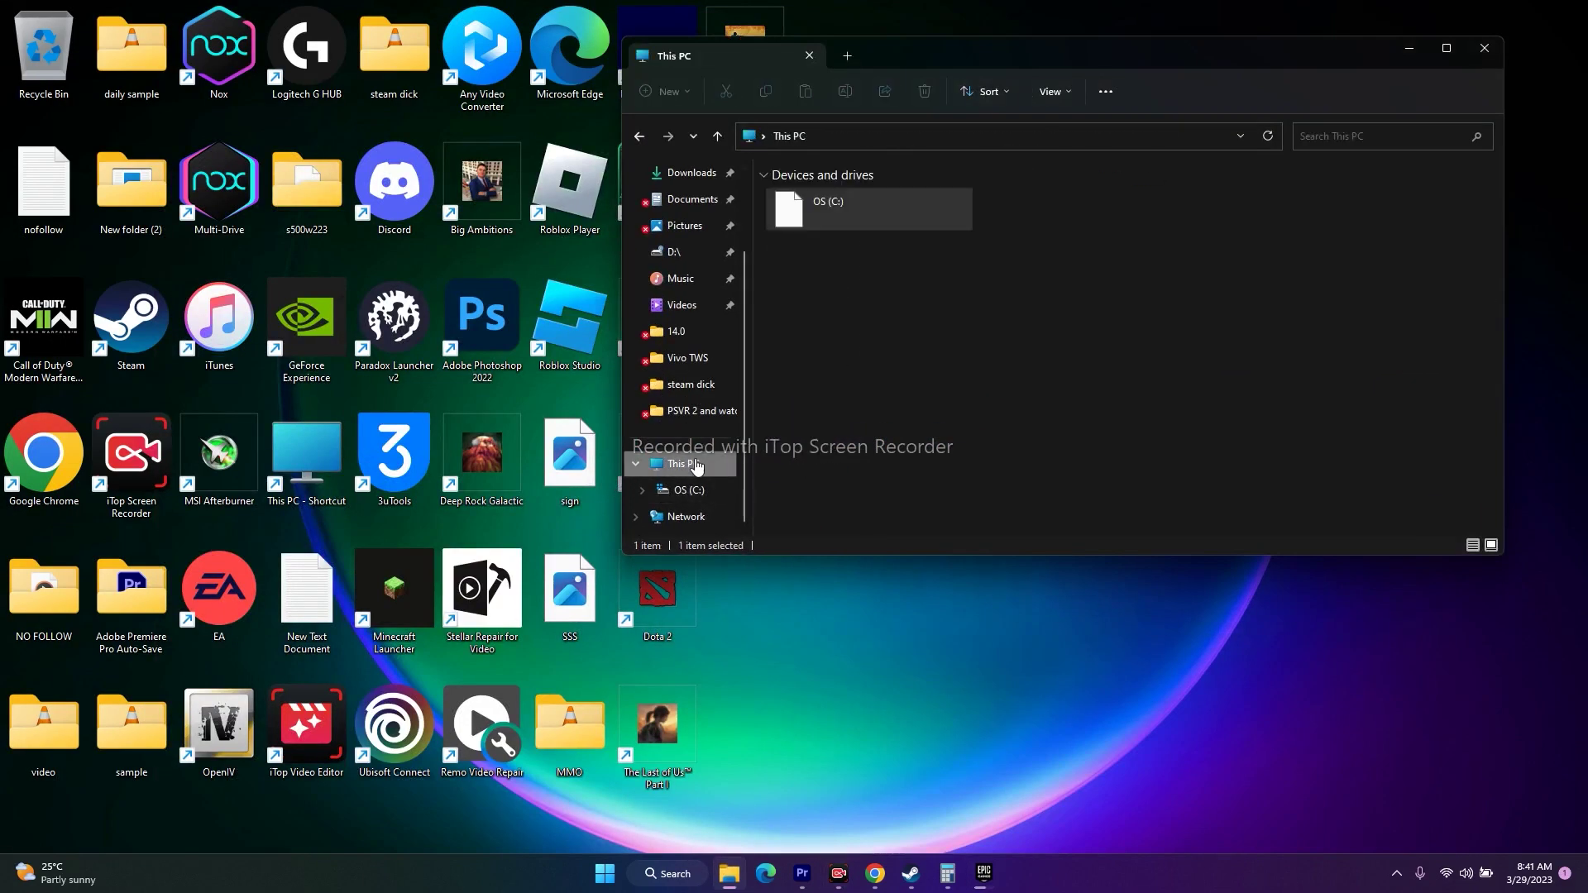
left_click(1447, 48)
double_click(228, 172)
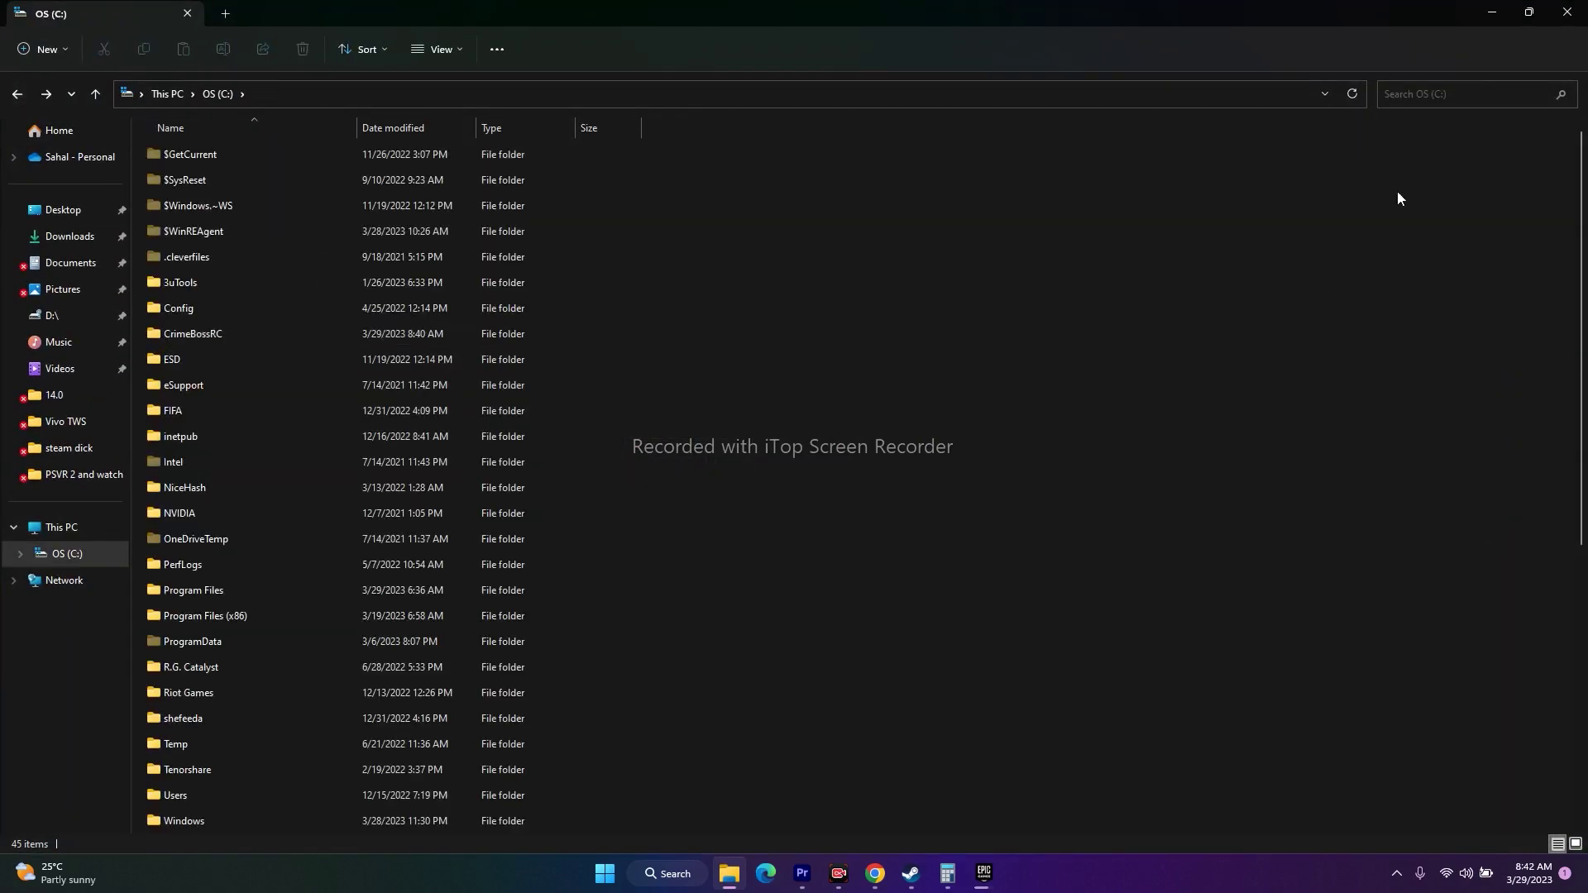
left_click(1567, 12)
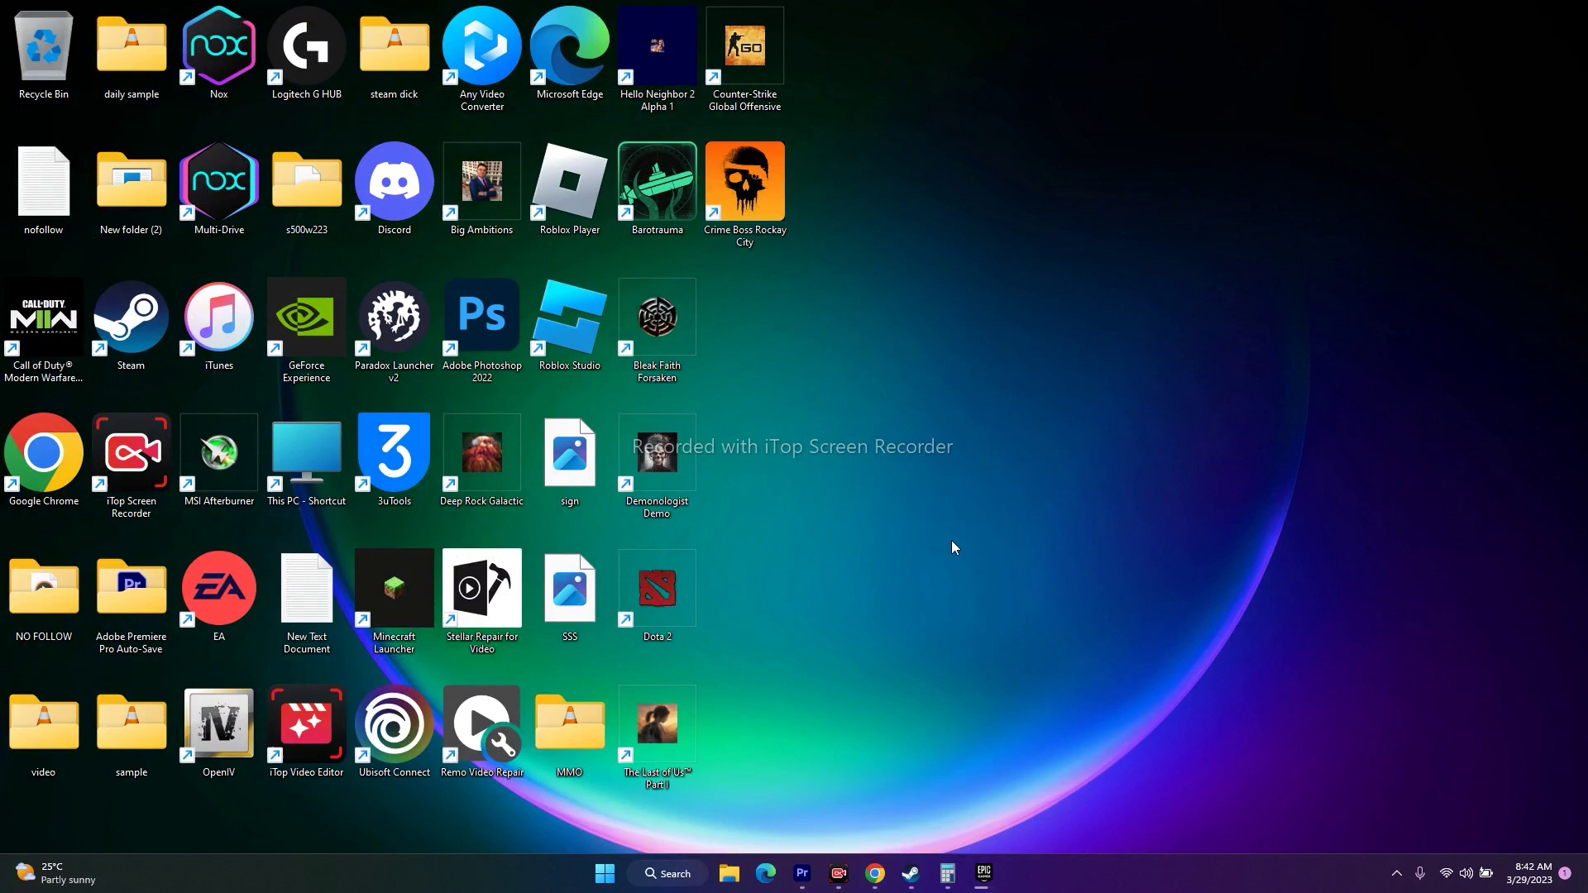
- Open the CrimeBossRC folder on the C: drive in File Explorer and locate the CrimeBoss application
left_click(729, 875)
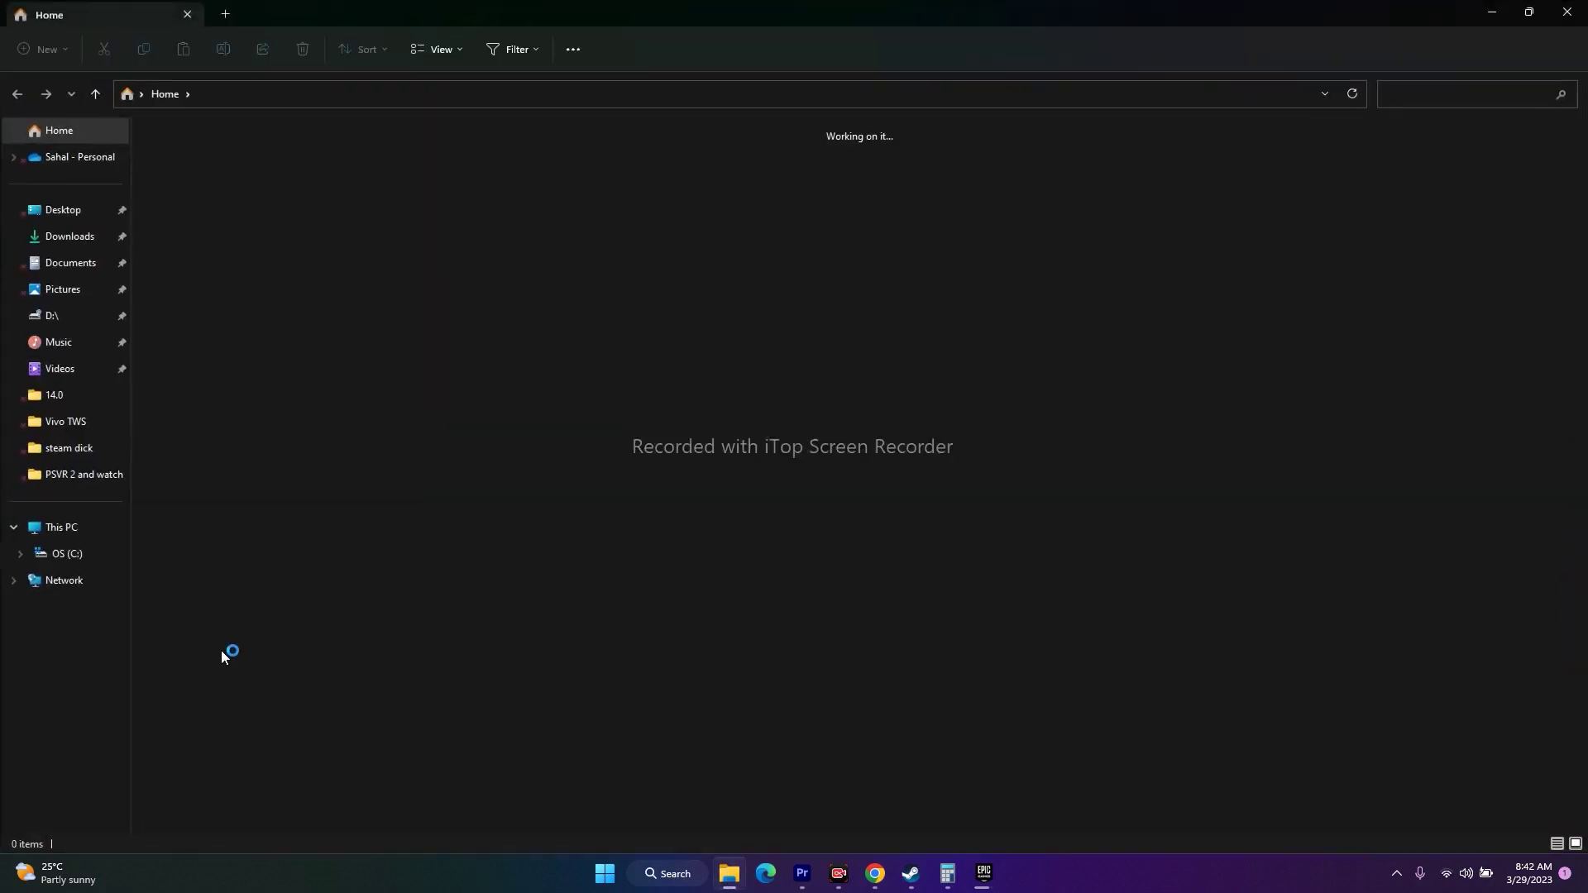
left_click(70, 532)
double_click(193, 180)
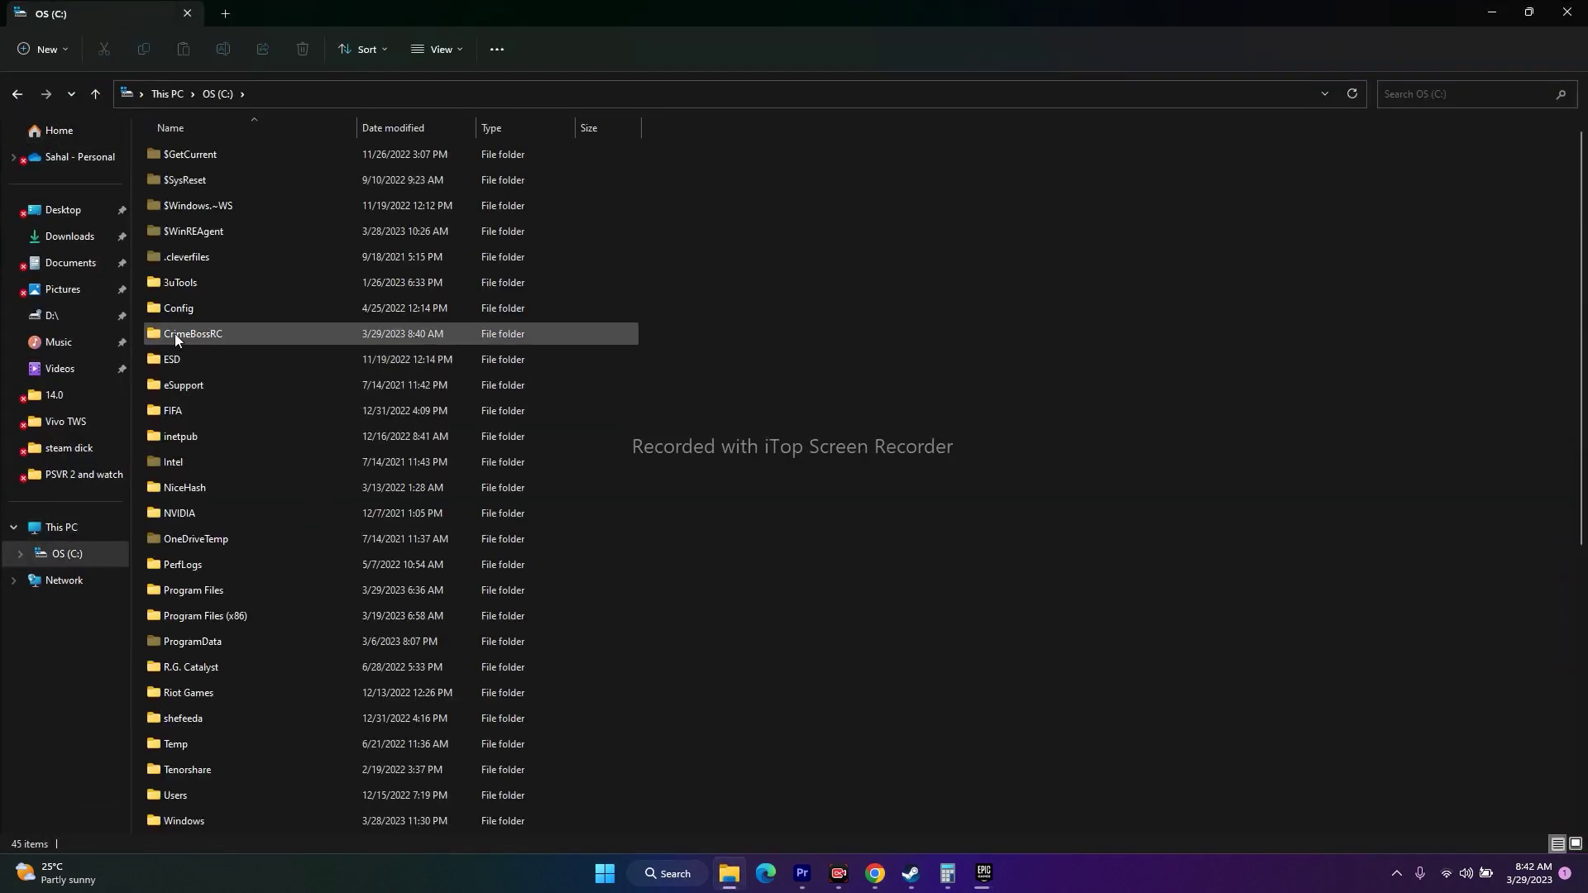
double_click(221, 336)
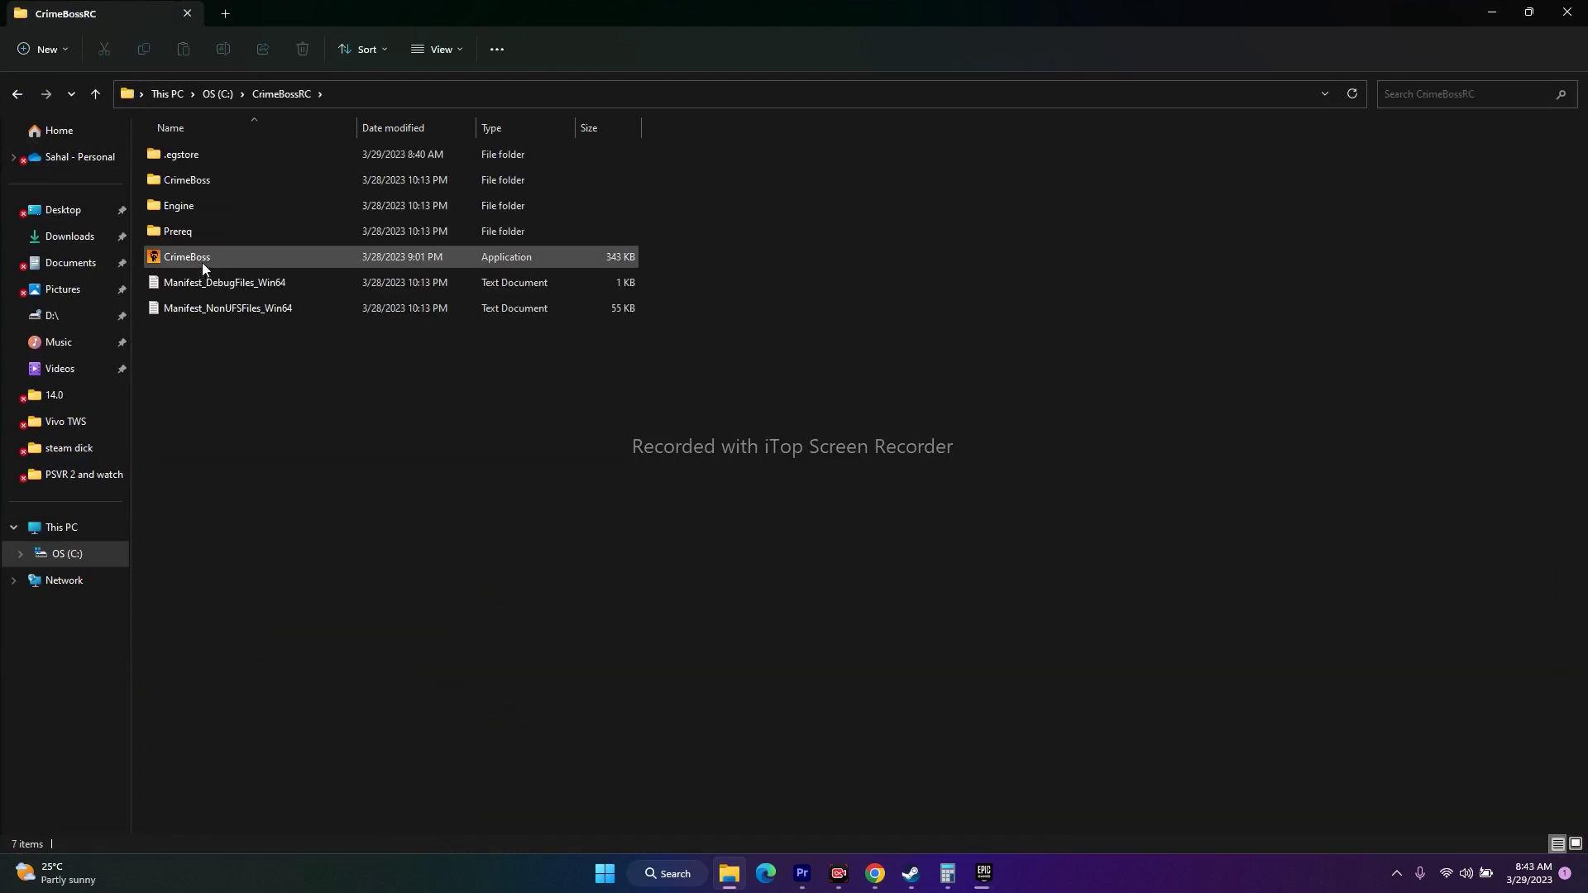
left_click(202, 260)
left_click(396, 527)
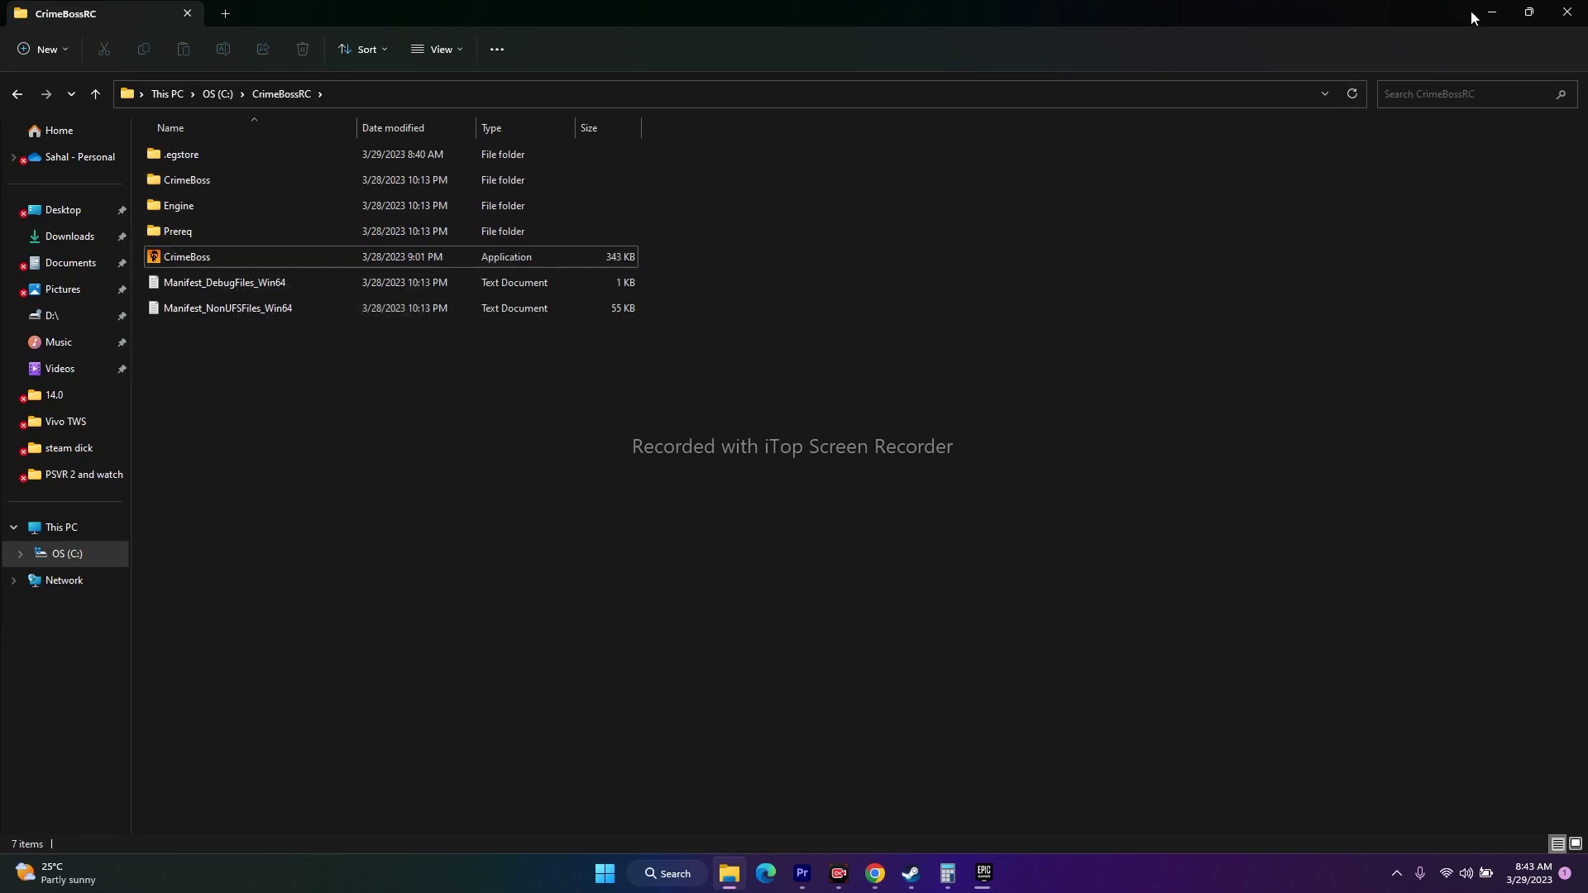
- Minimize File Explorer and switch back to the Epic Games Launcher to check the file verification progress
left_click(1491, 11)
left_click(984, 874)
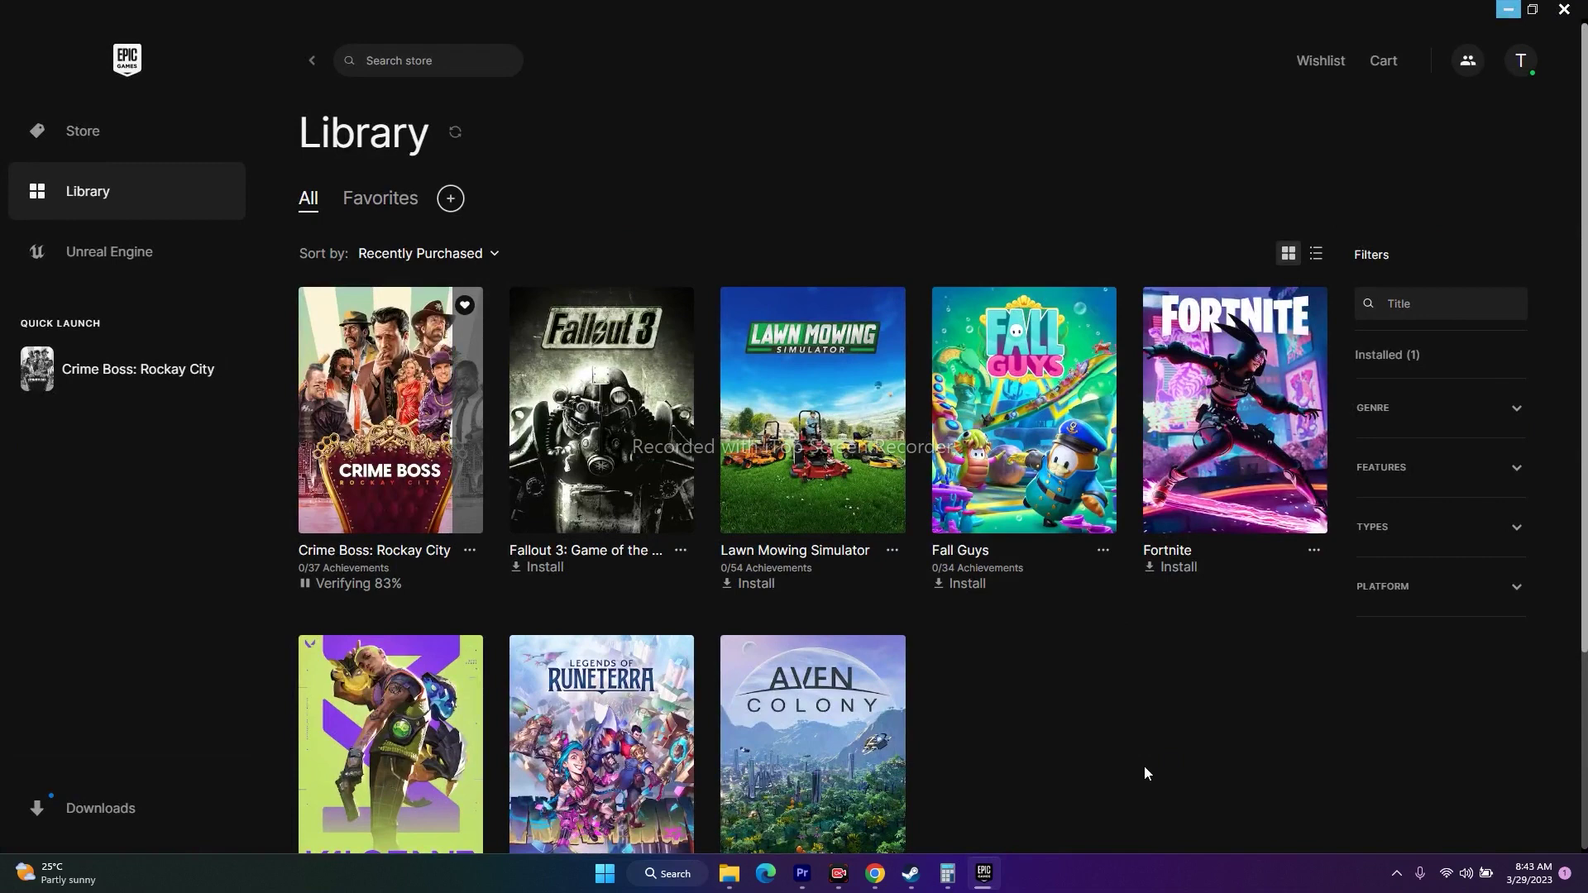
- Minimize the Epic Games Launcher and select the CrimeBoss application in the CrimeBossRC folder on the C: drive in File Explorer
left_click(1508, 9)
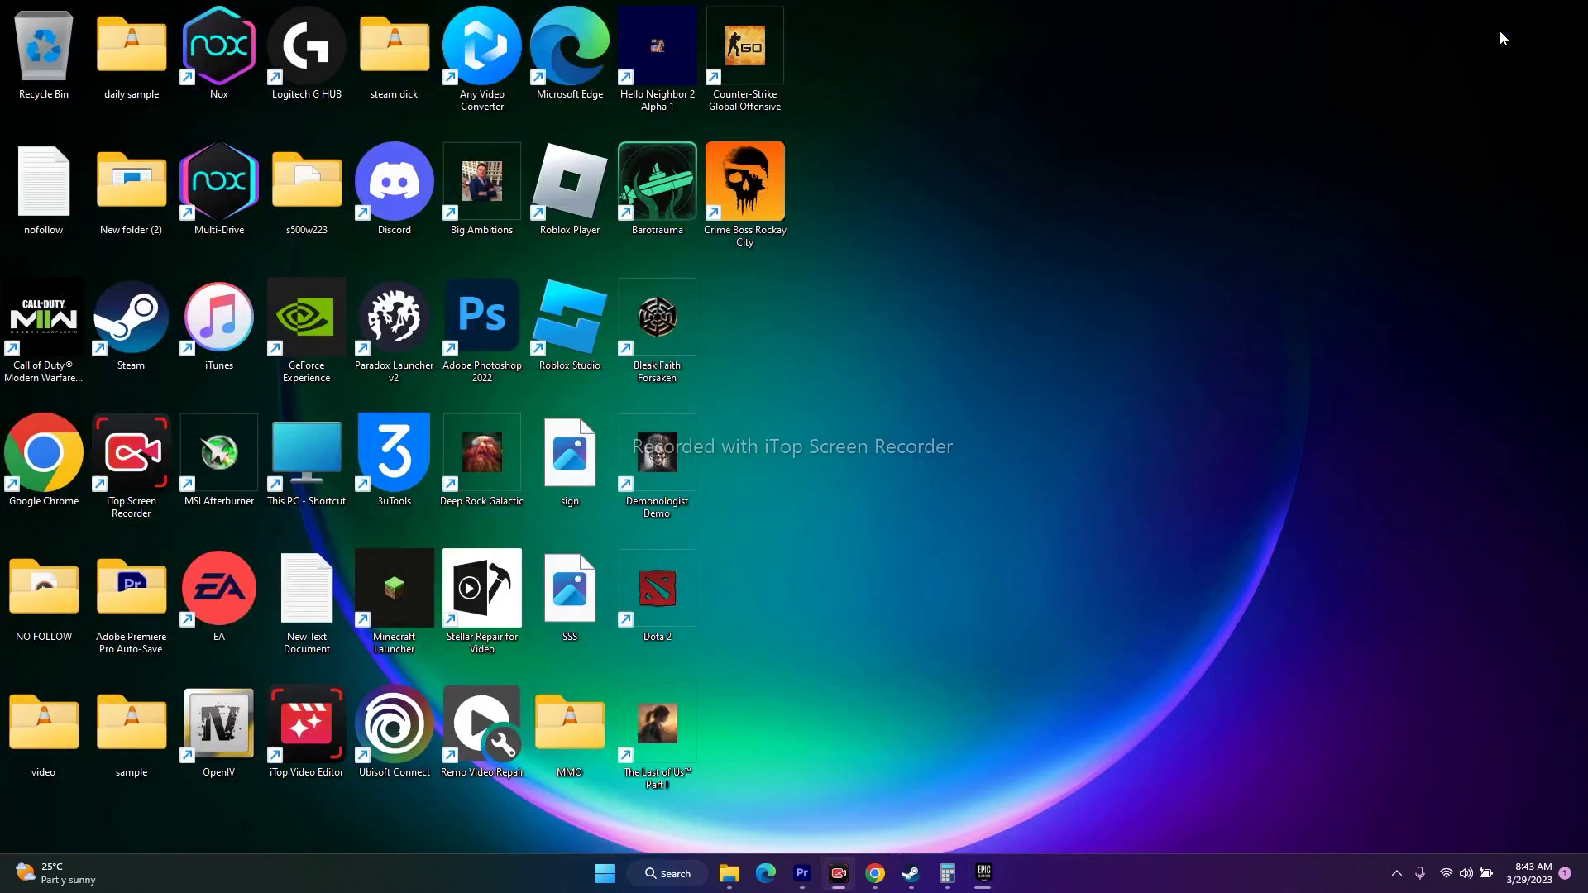
left_click(728, 874)
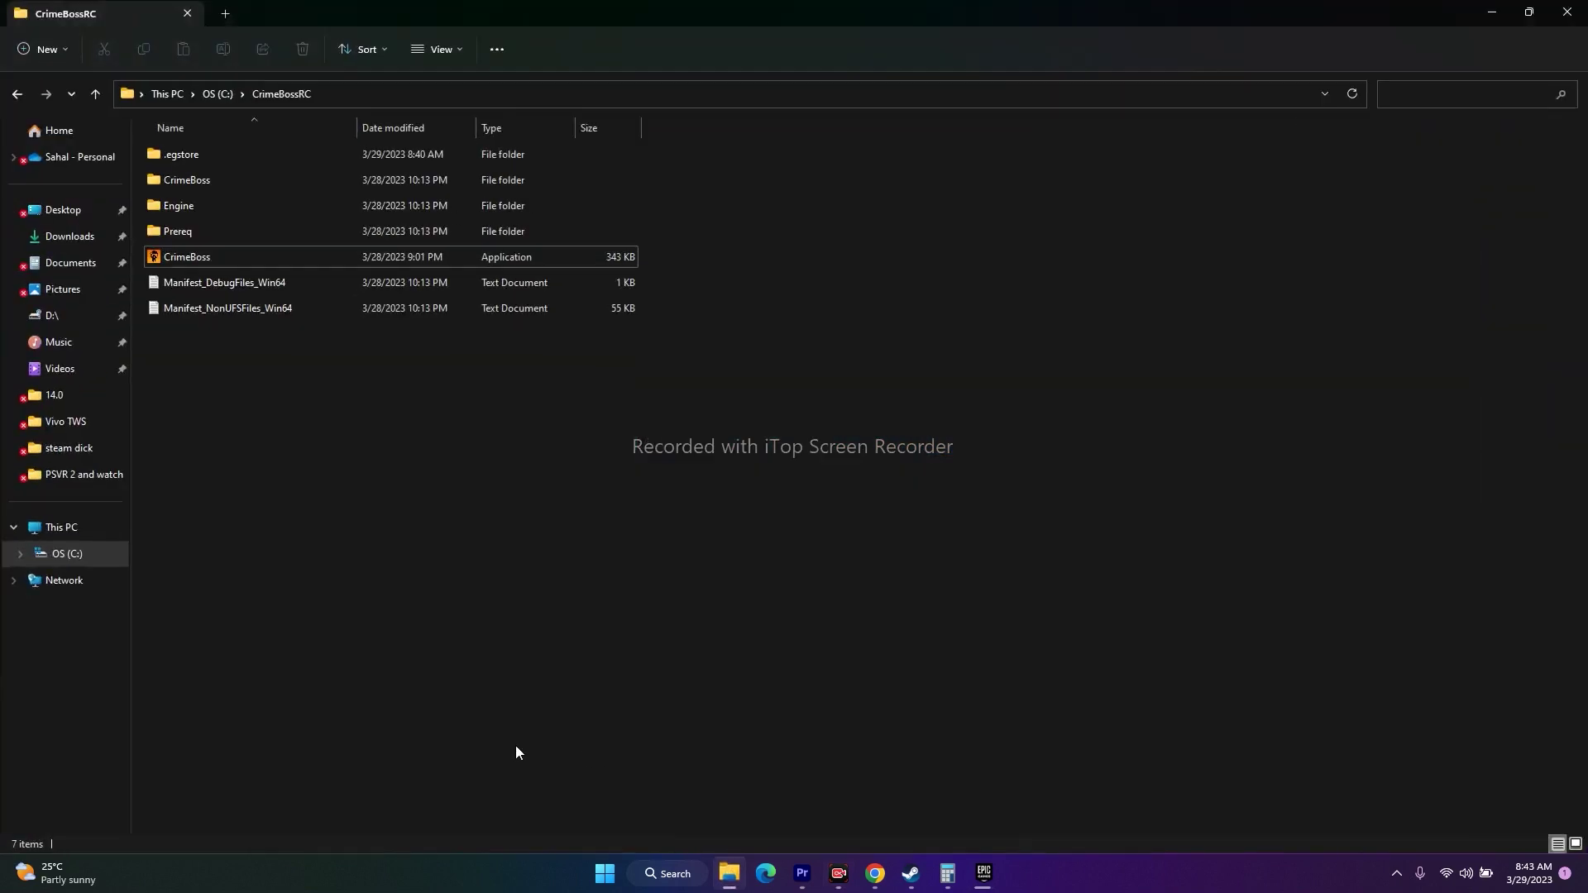
left_click(62, 528)
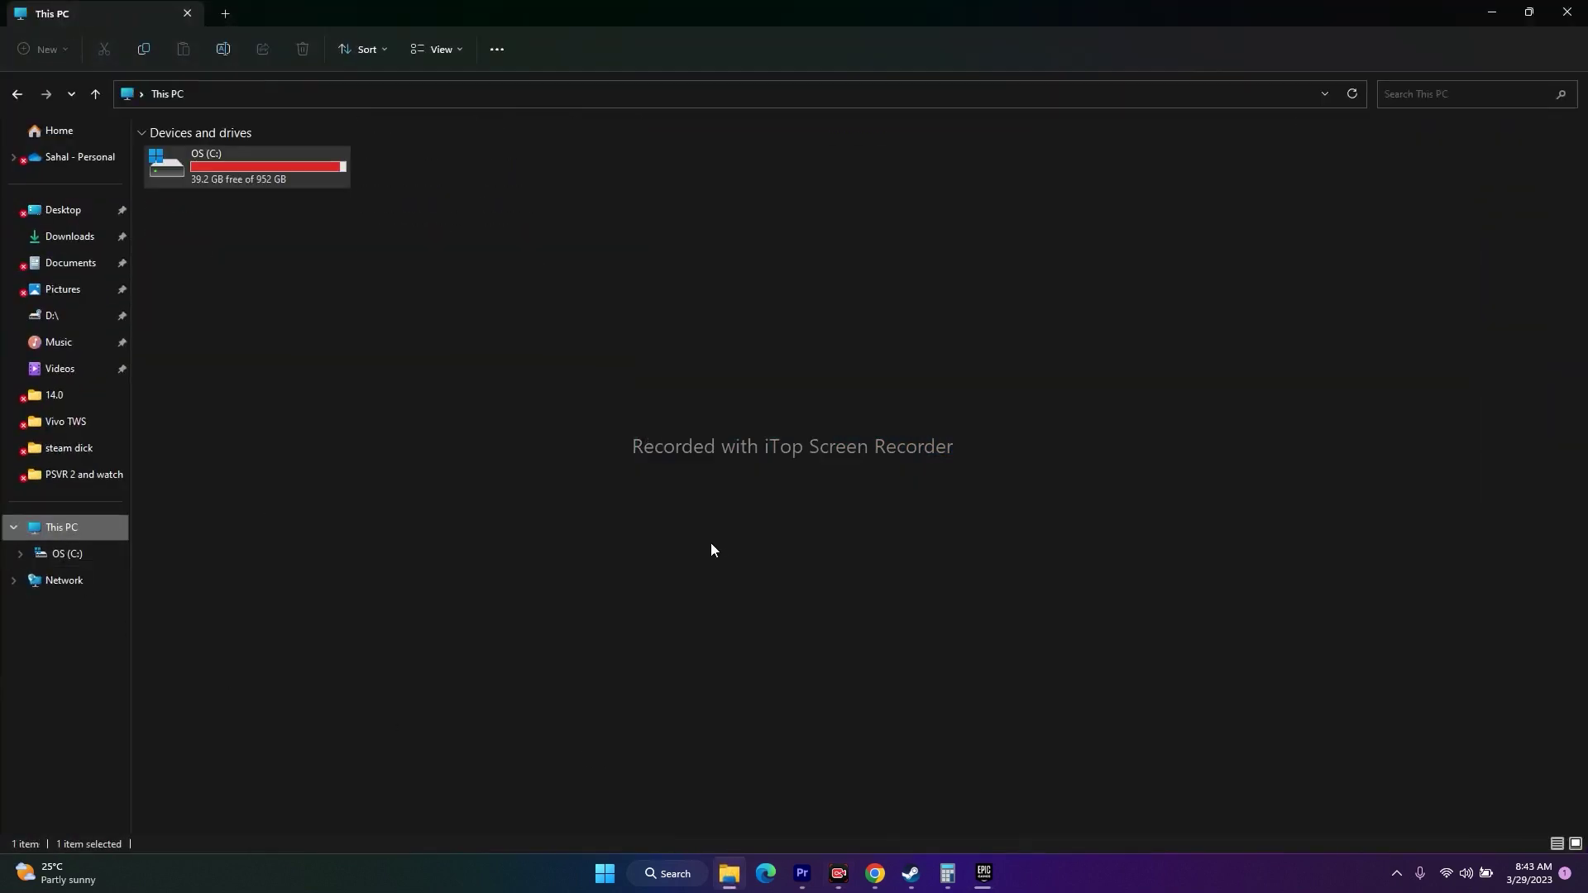
double_click(219, 166)
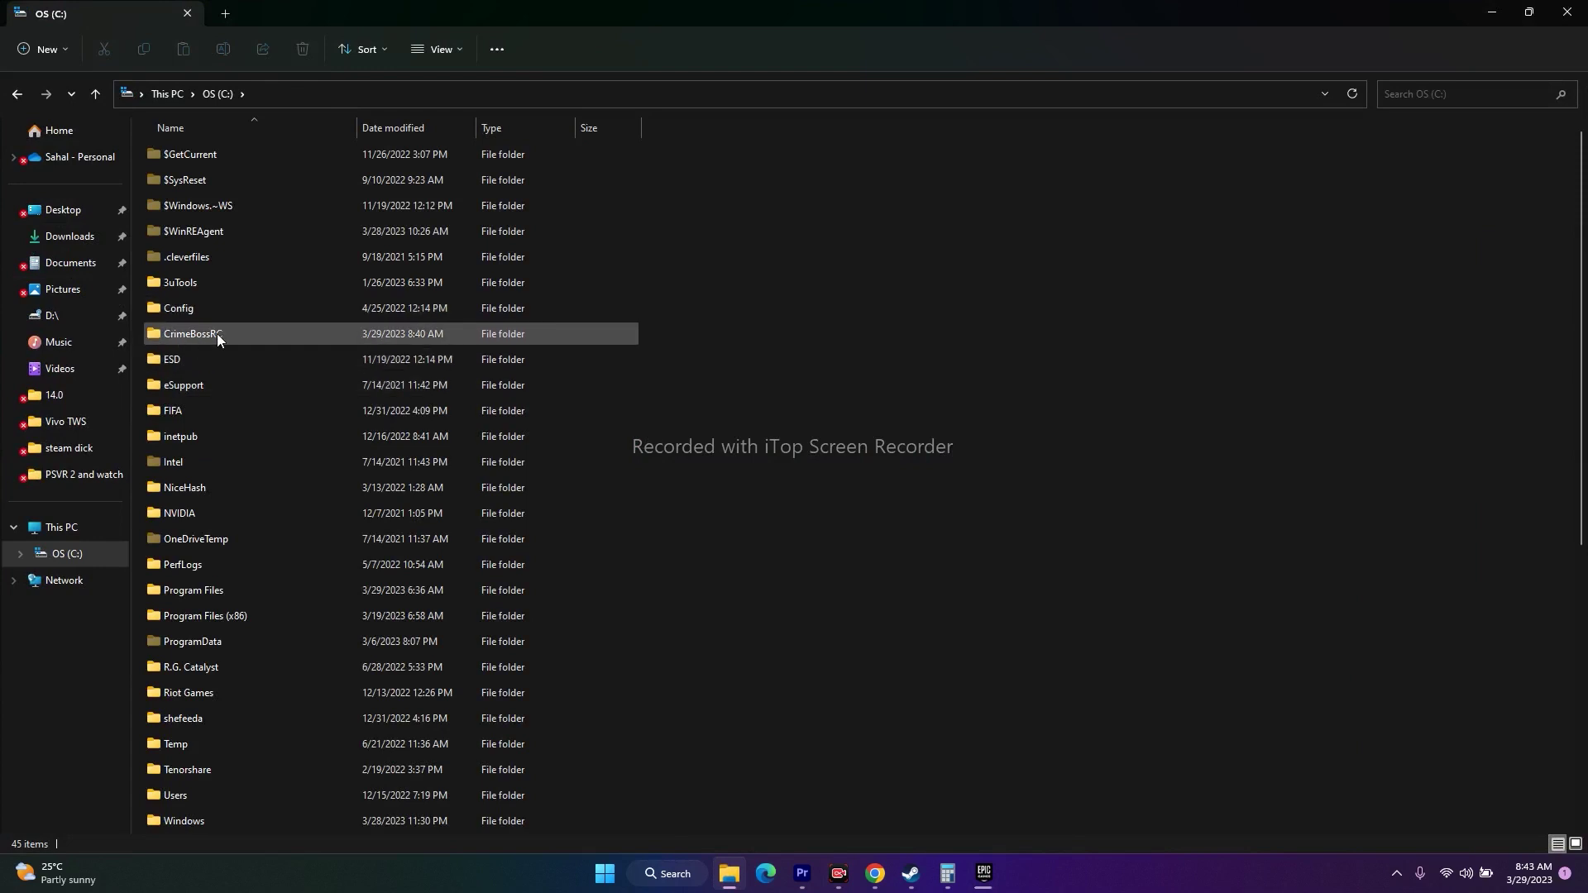
double_click(218, 335)
left_click(215, 259)
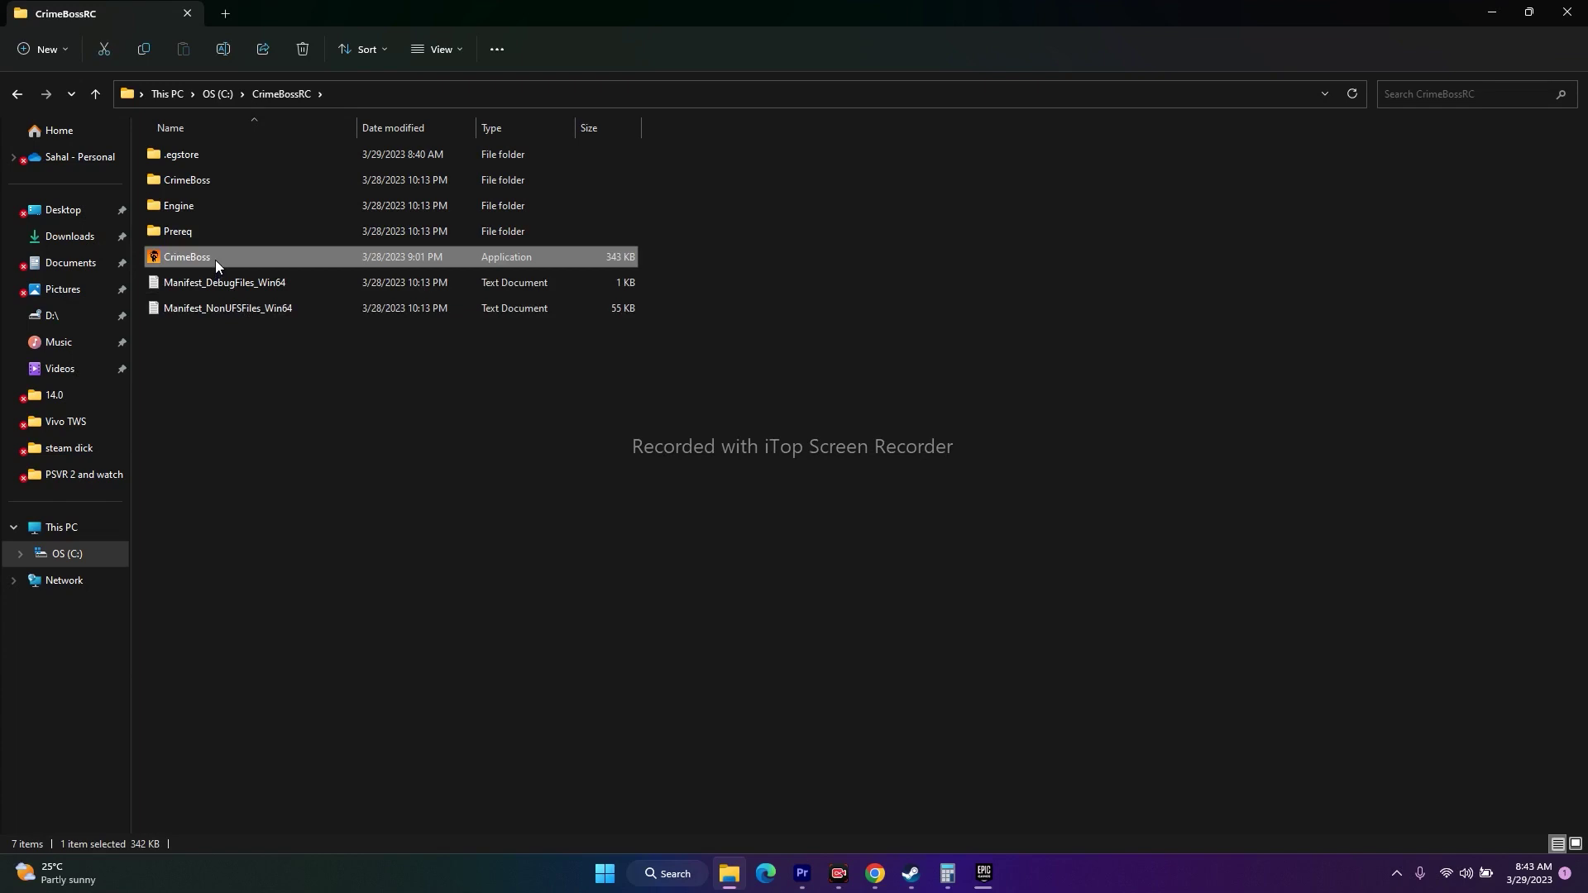
- Set the CrimeBoss application to run as an administrator in its compatibility properties, apply the change and close File Explorer
right_click(216, 257)
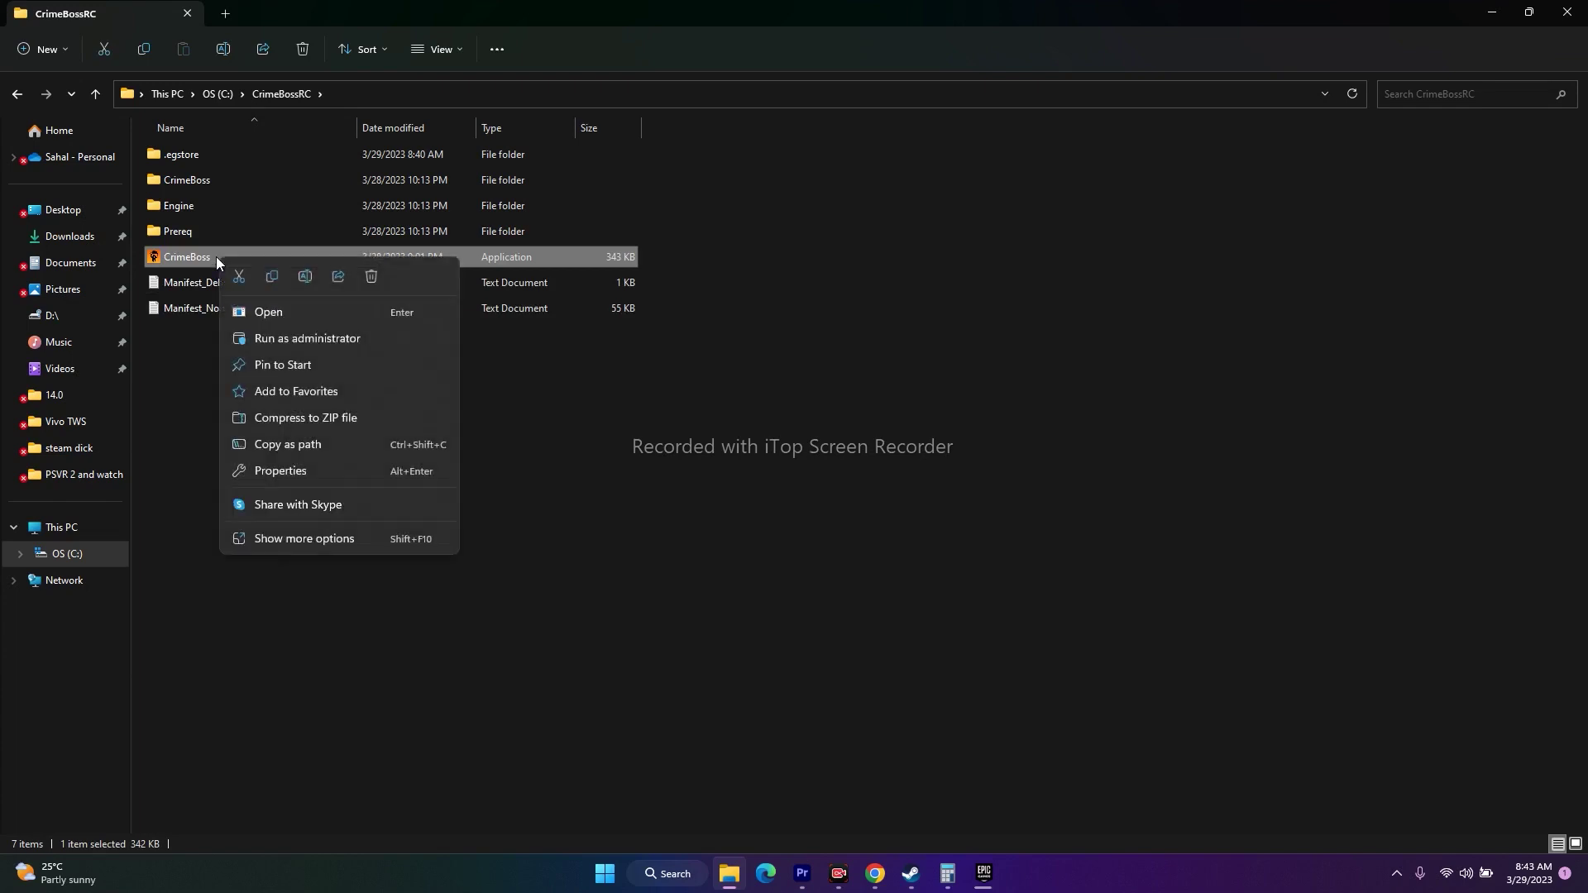
left_click(265, 556)
left_click(318, 542)
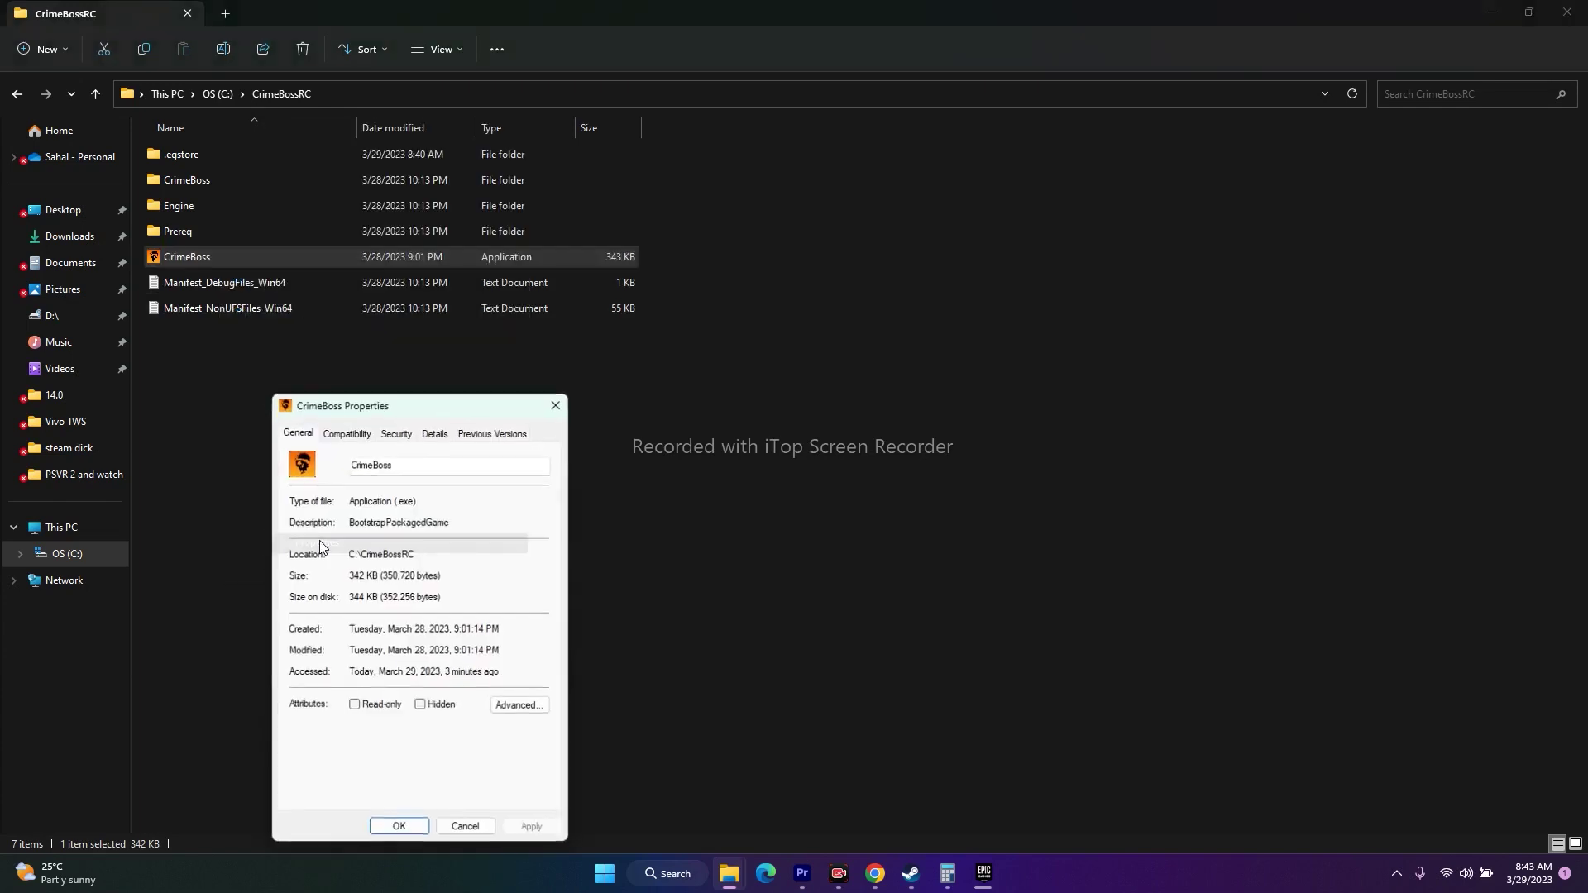
left_click(346, 431)
left_click_drag(385, 411, 861, 218)
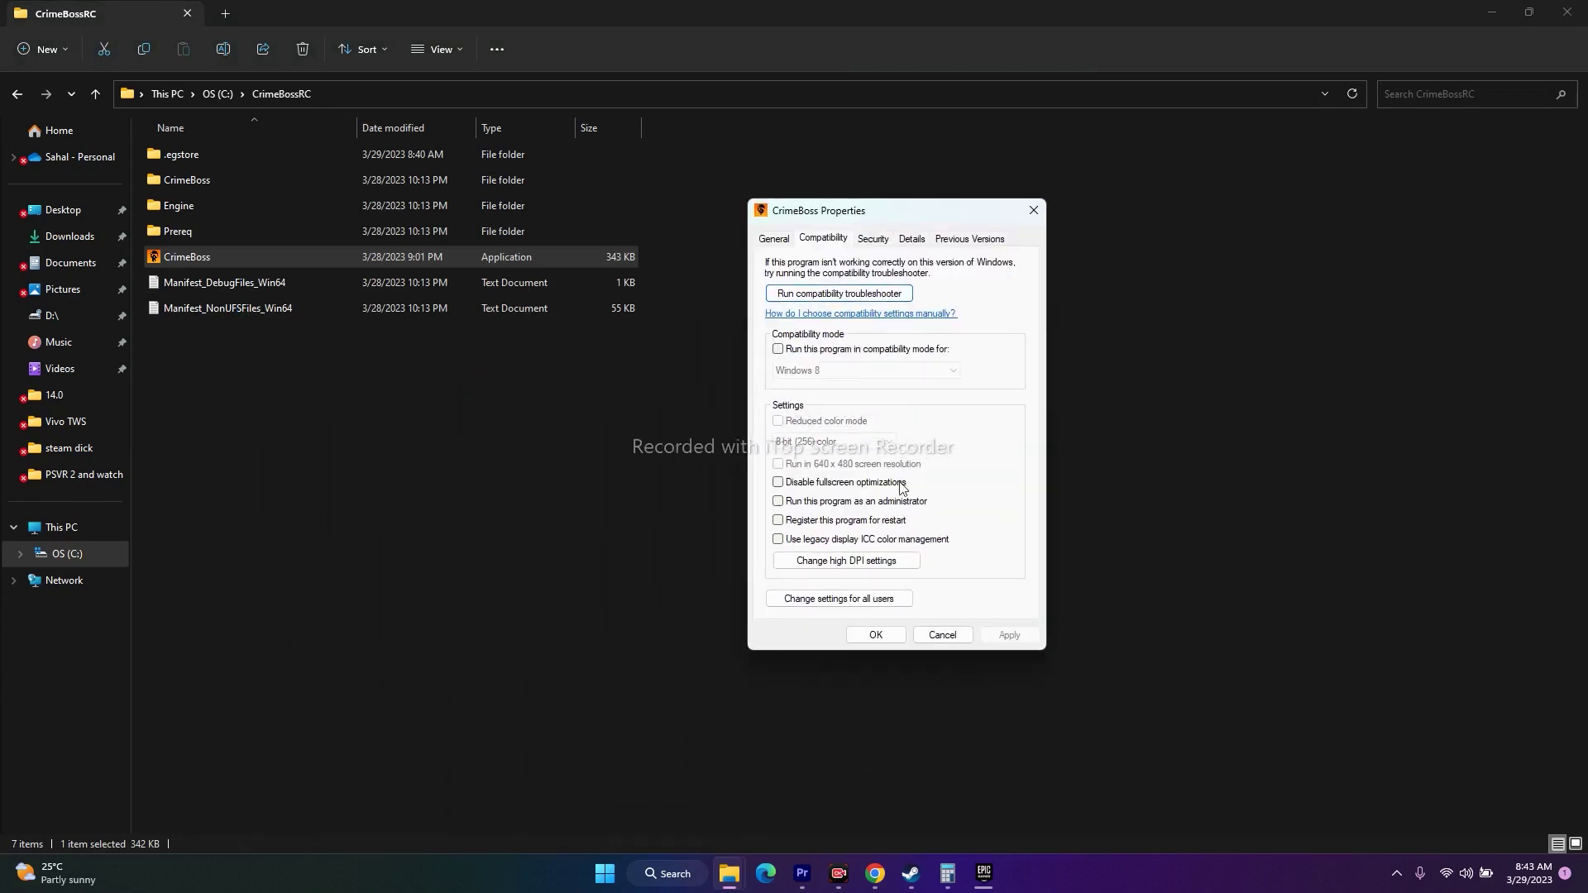
left_click(786, 506)
left_click(1010, 637)
left_click(864, 638)
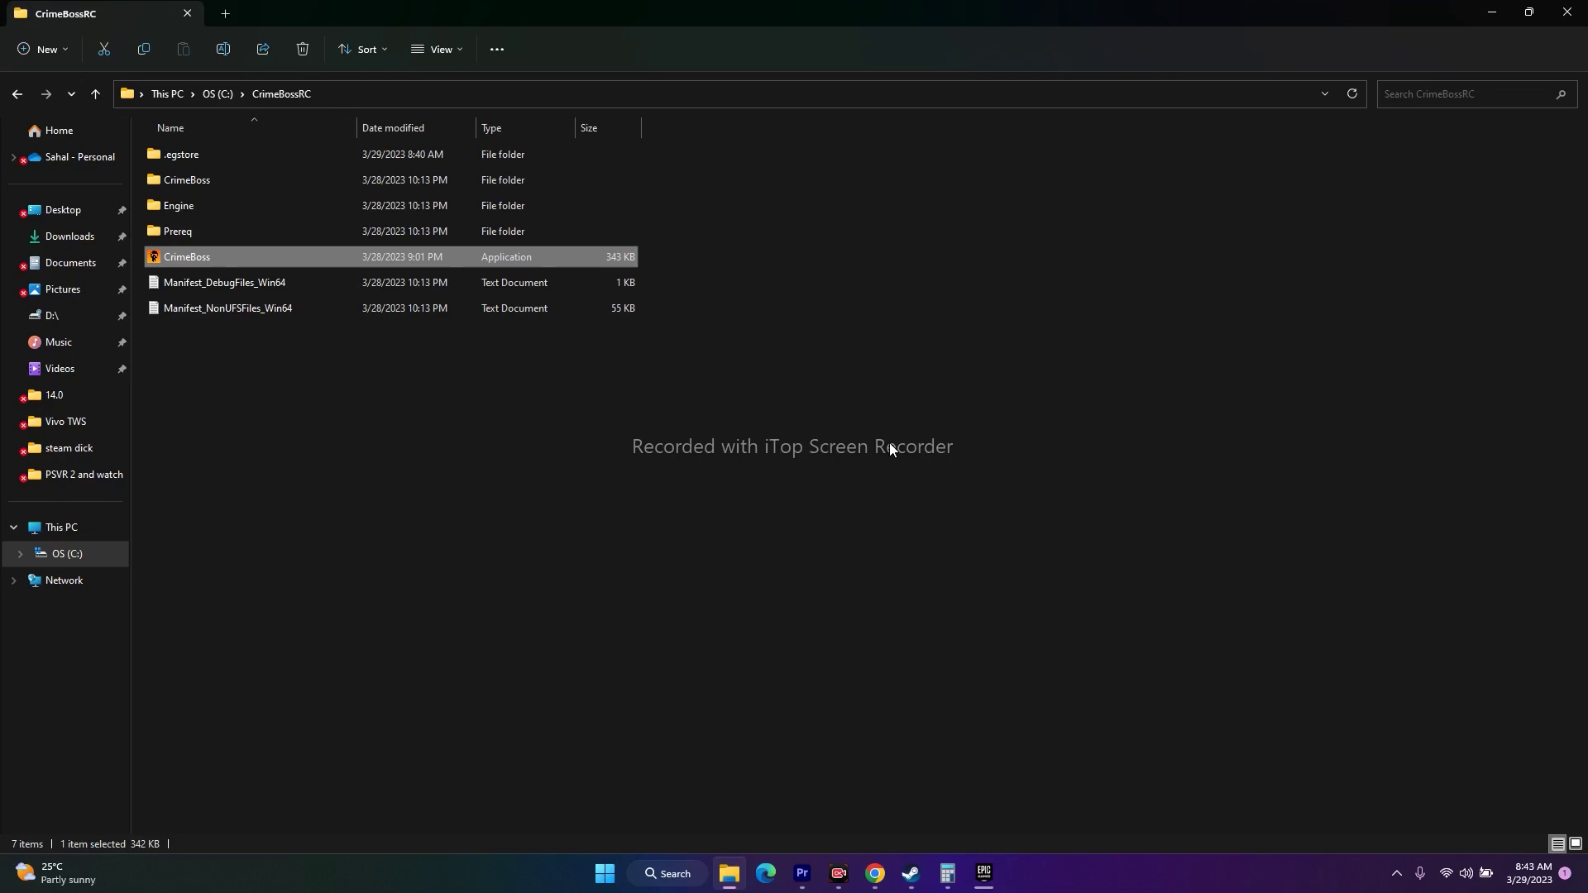
left_click(1567, 13)
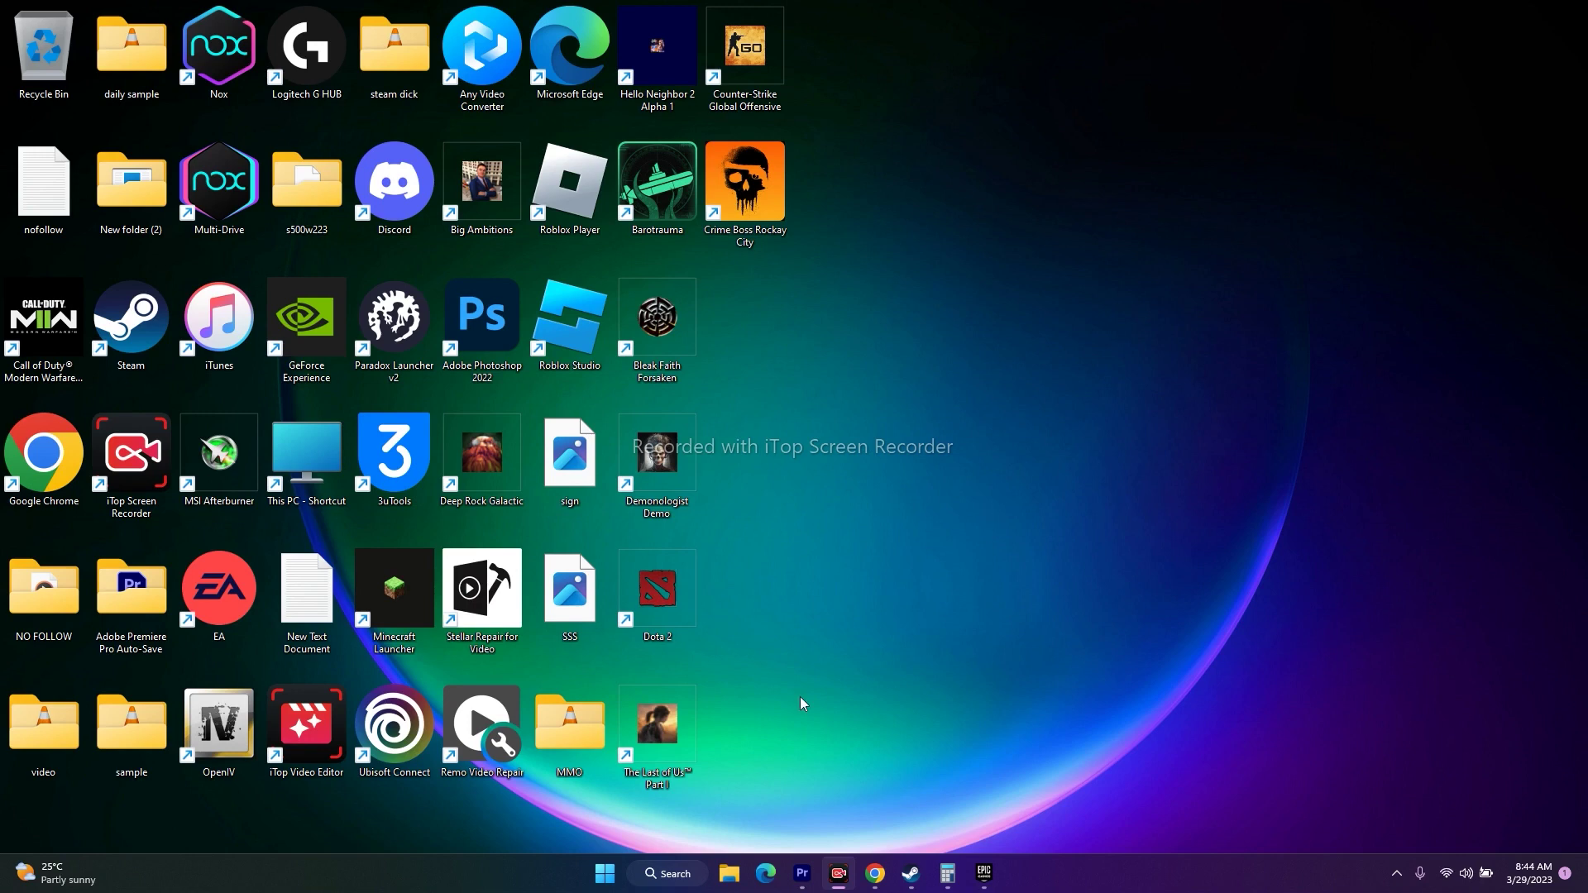
- Open the Language & region page under Time & language in Windows Settings
left_click(671, 882)
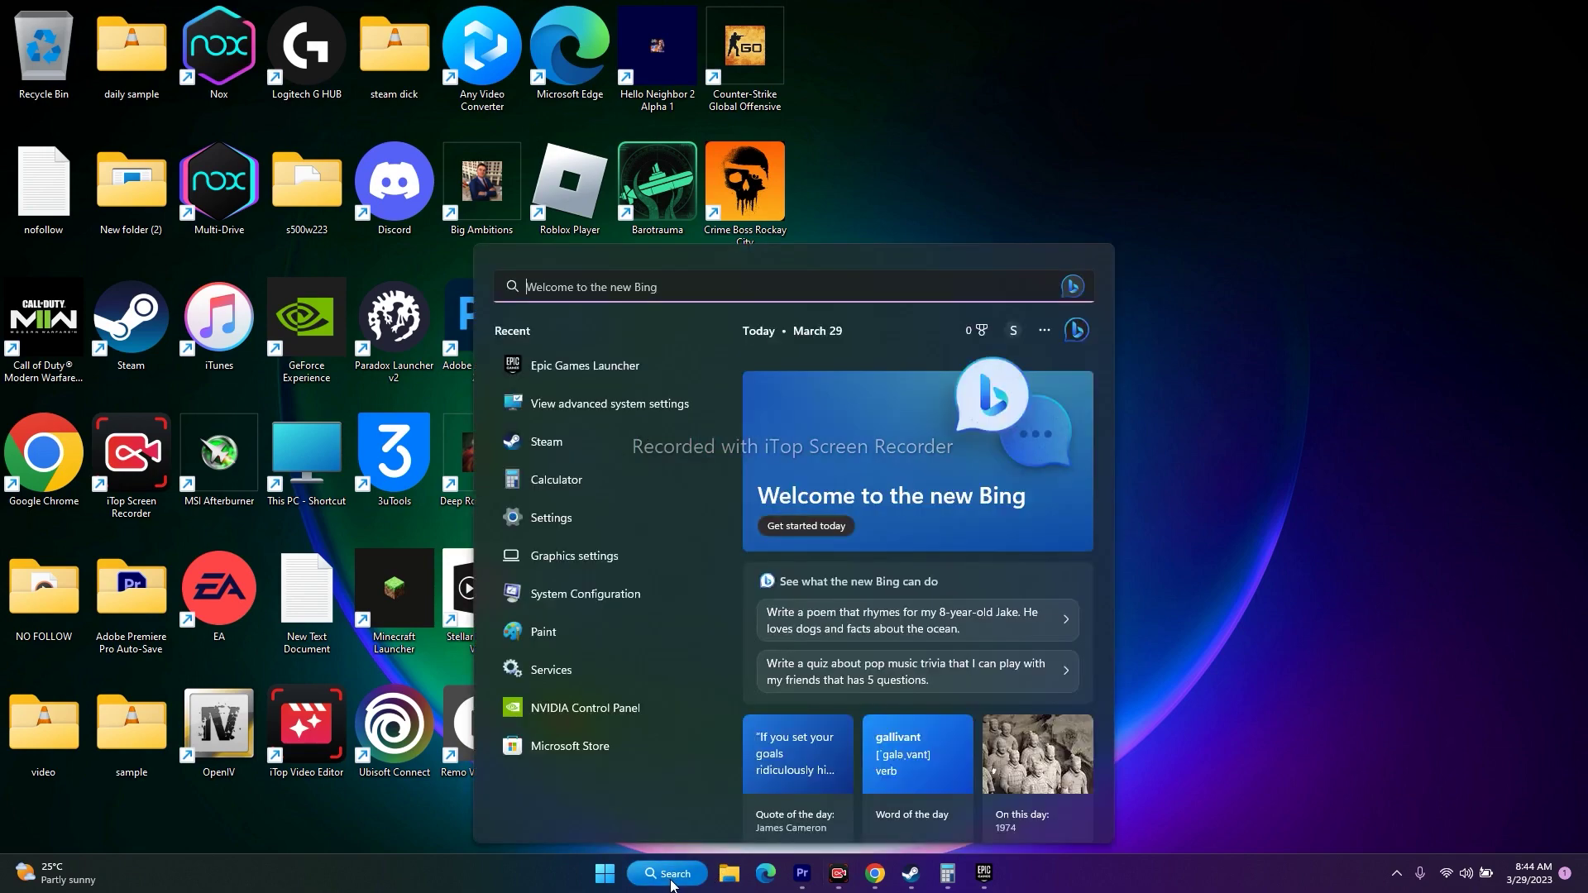
left_click(554, 524)
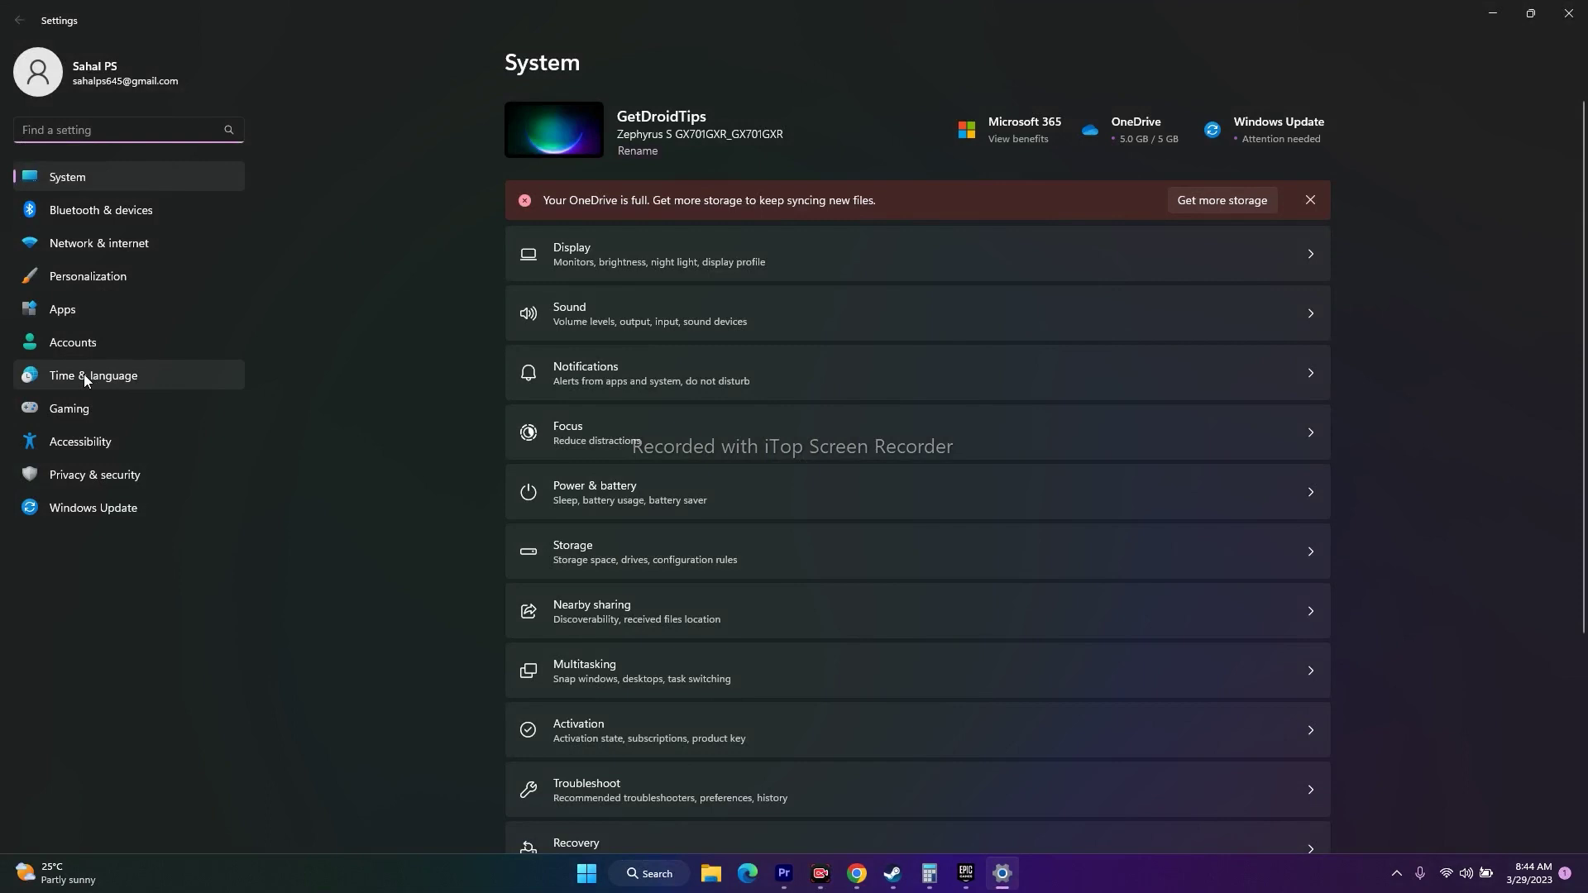
left_click(83, 374)
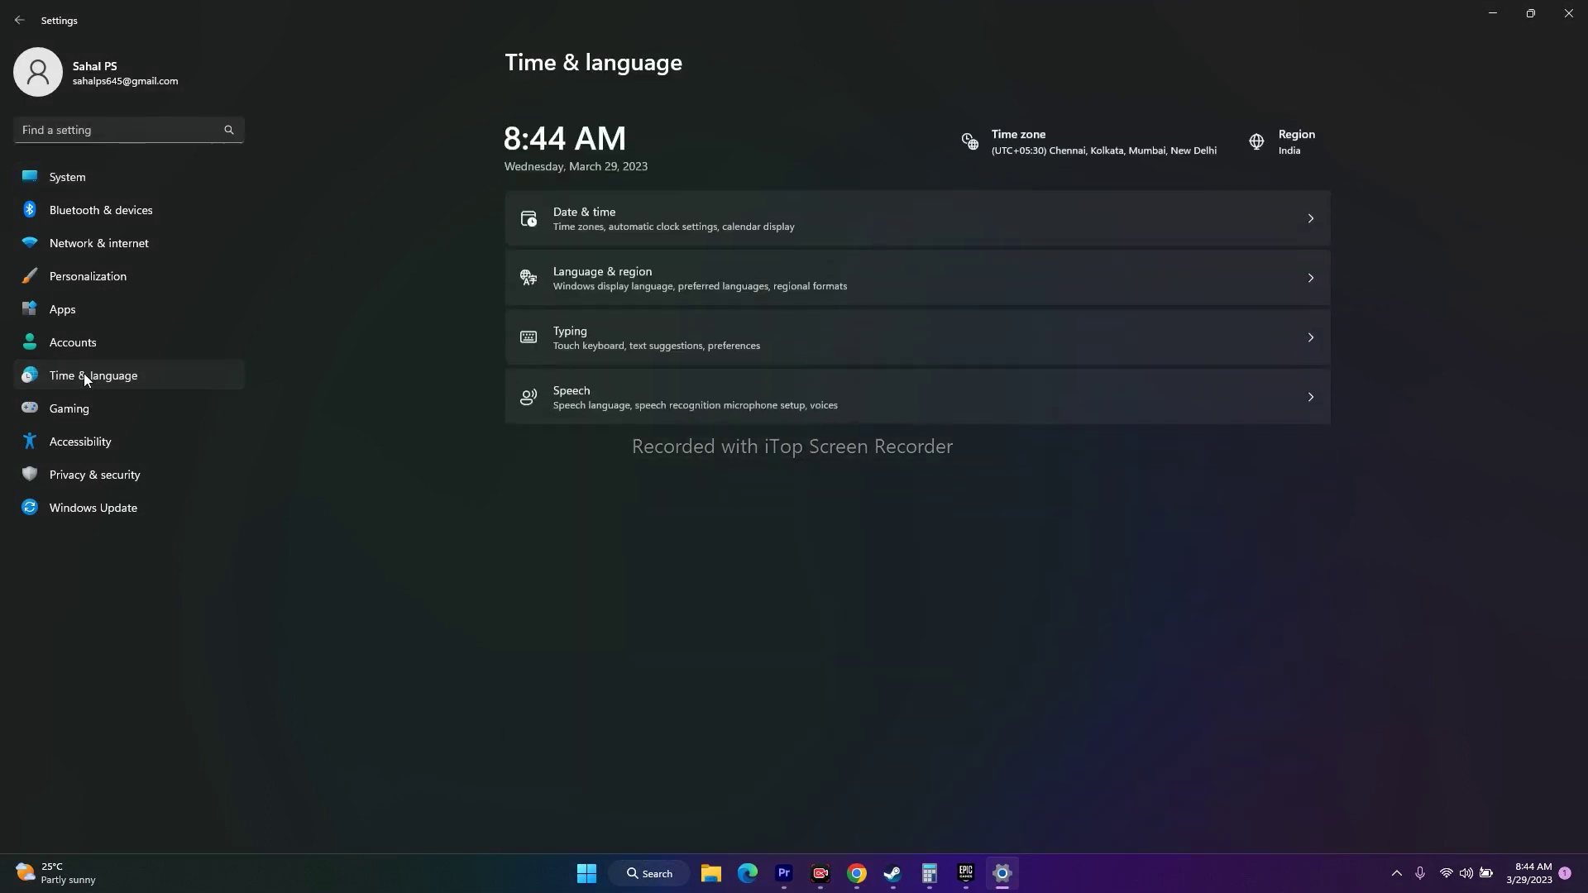
left_click(653, 262)
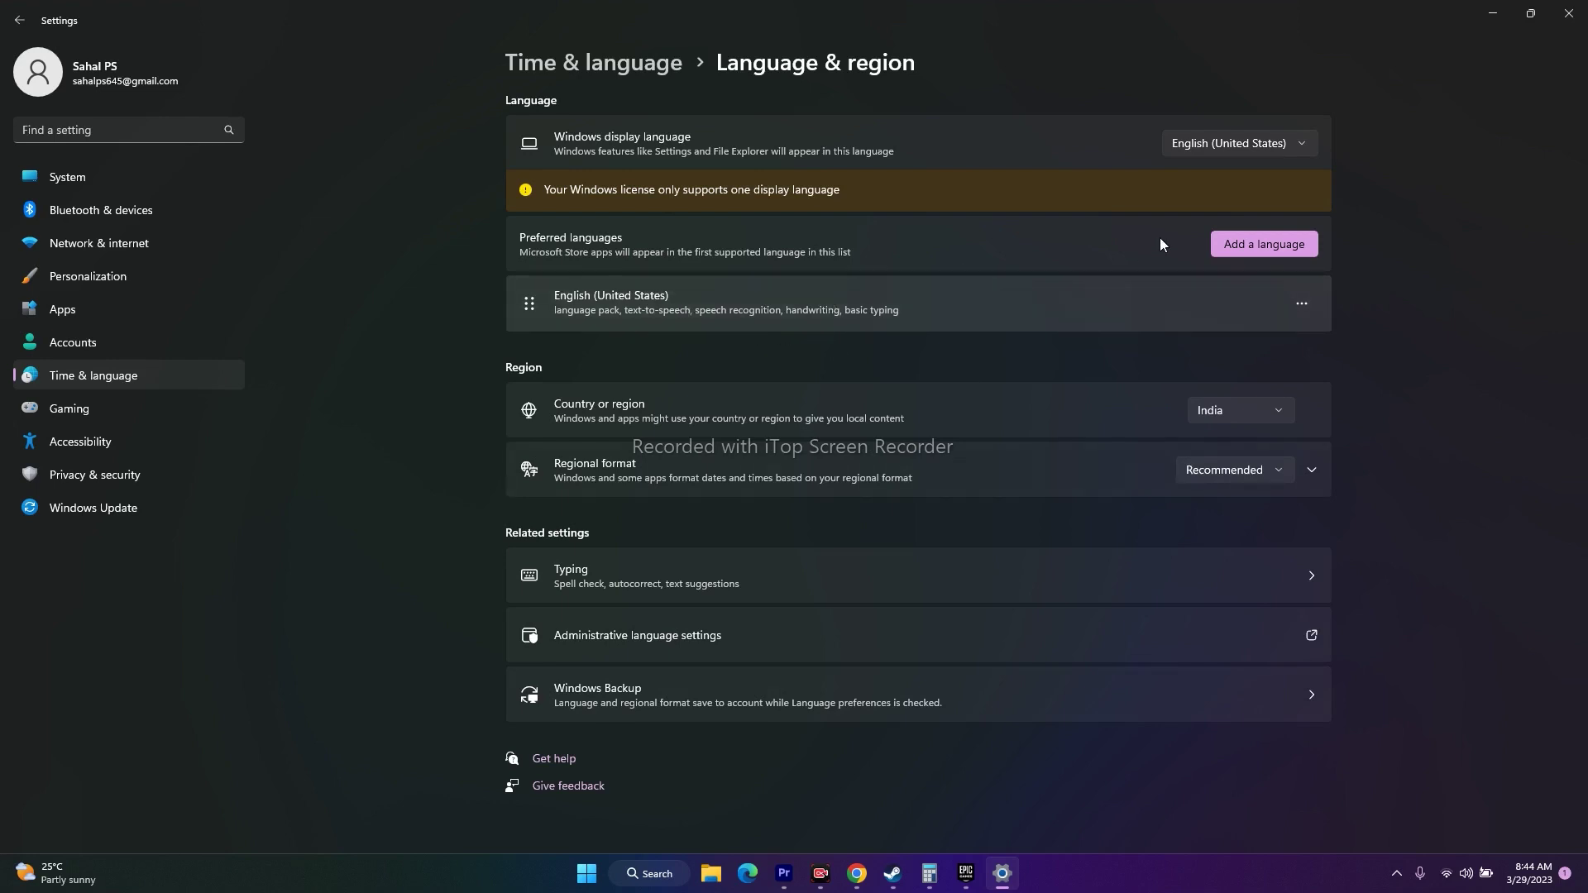
- Search the installable languages for ENG, clear the search and leave the language chooser without adding one
left_click(1243, 238)
type("ENG")
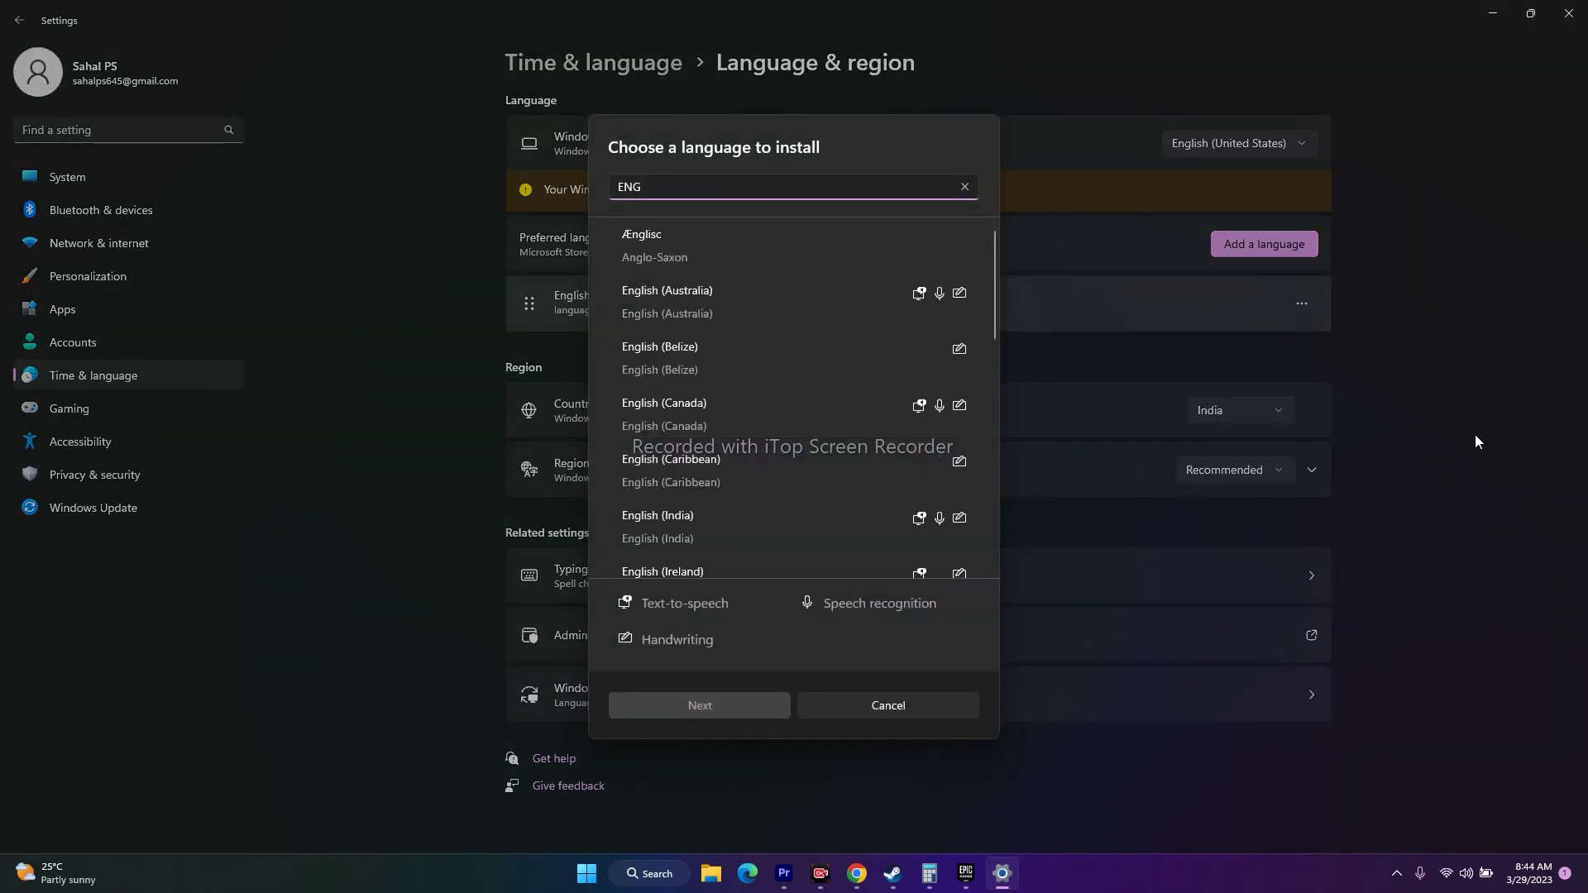
left_click(964, 187)
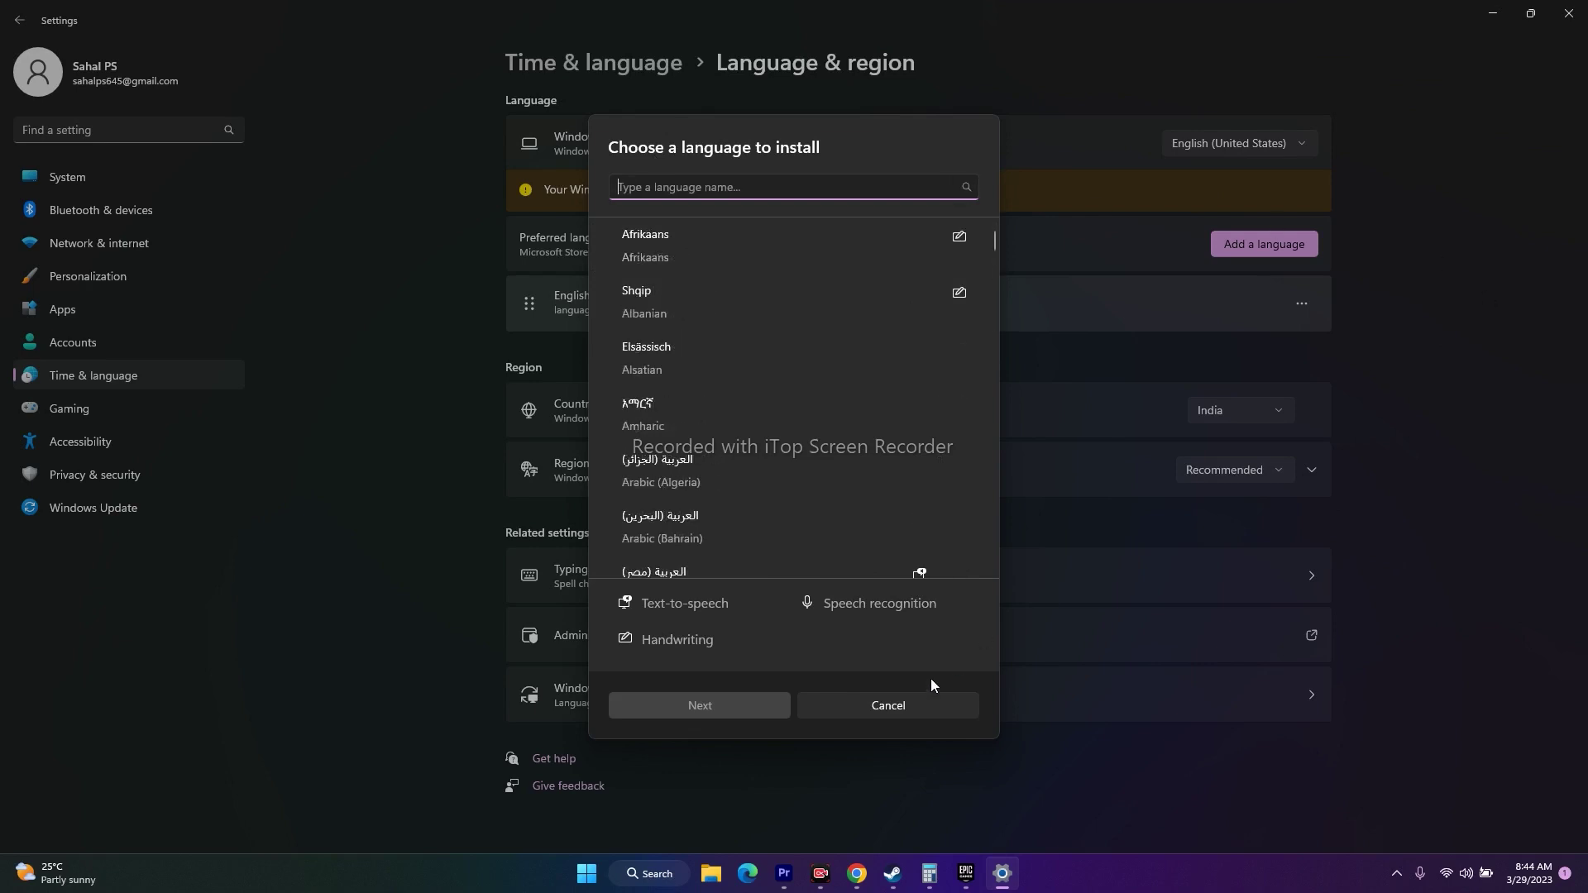
left_click(943, 699)
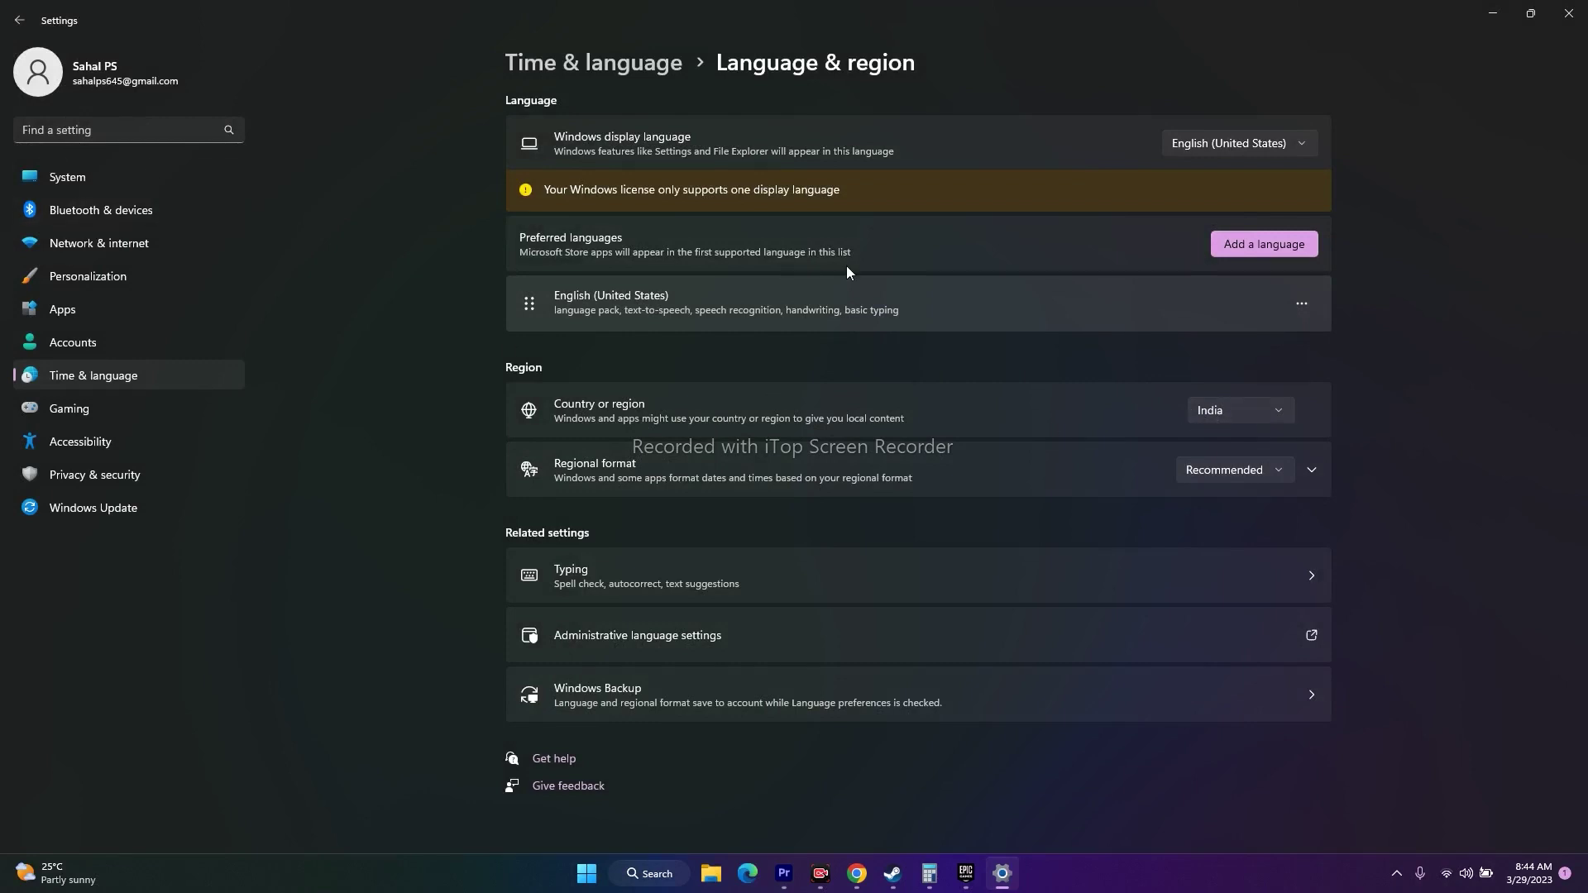
- Check the automatic time and time zone options on the Date & time page, and close Settings
left_click(10, 21)
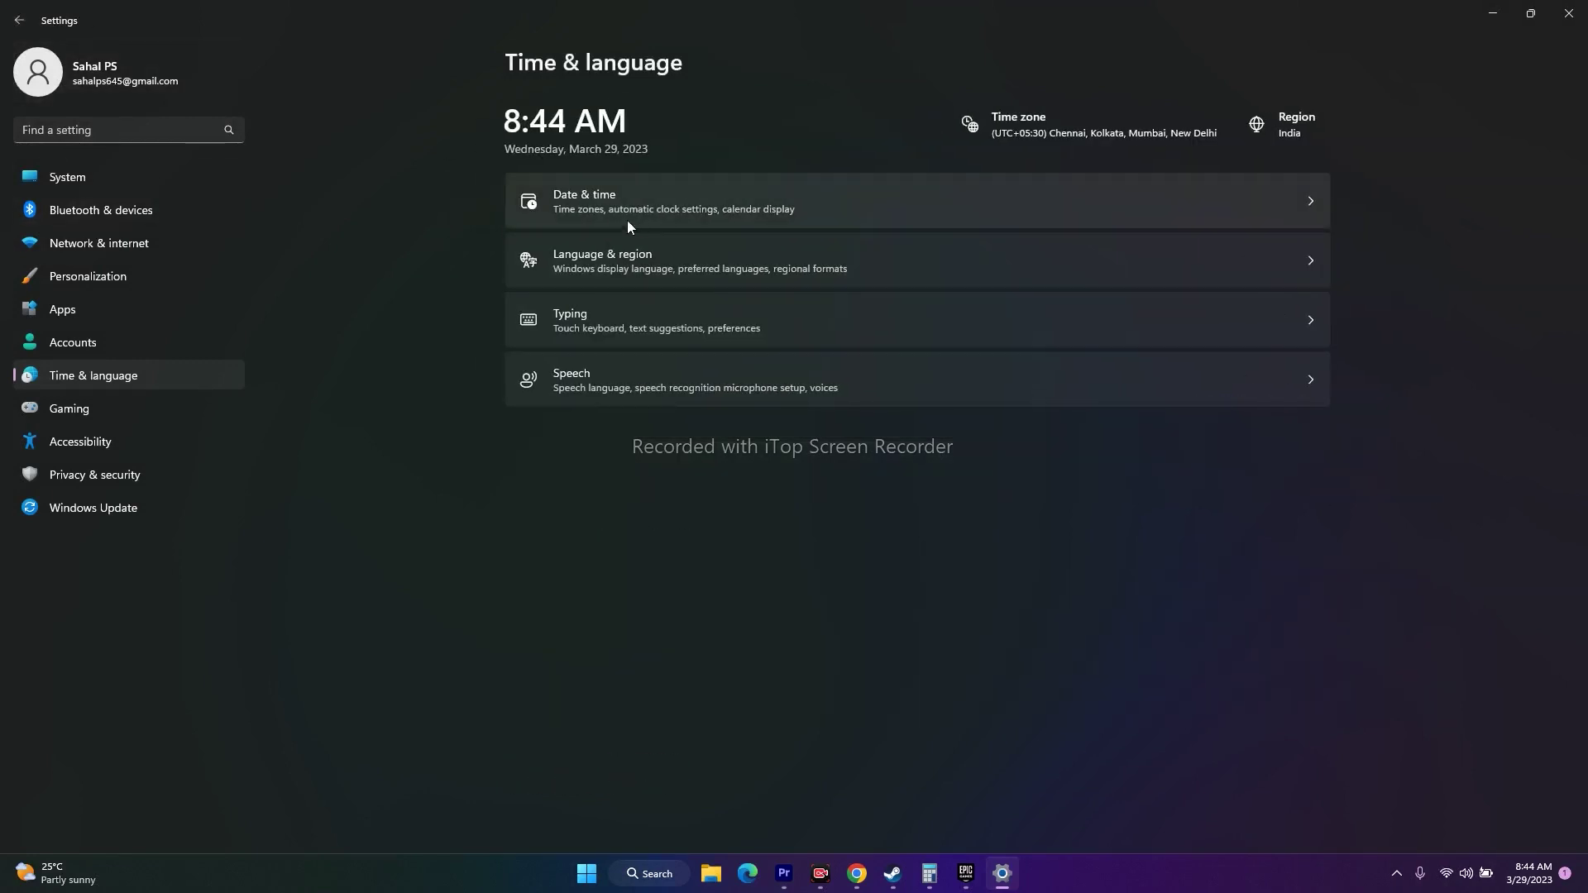
left_click(623, 197)
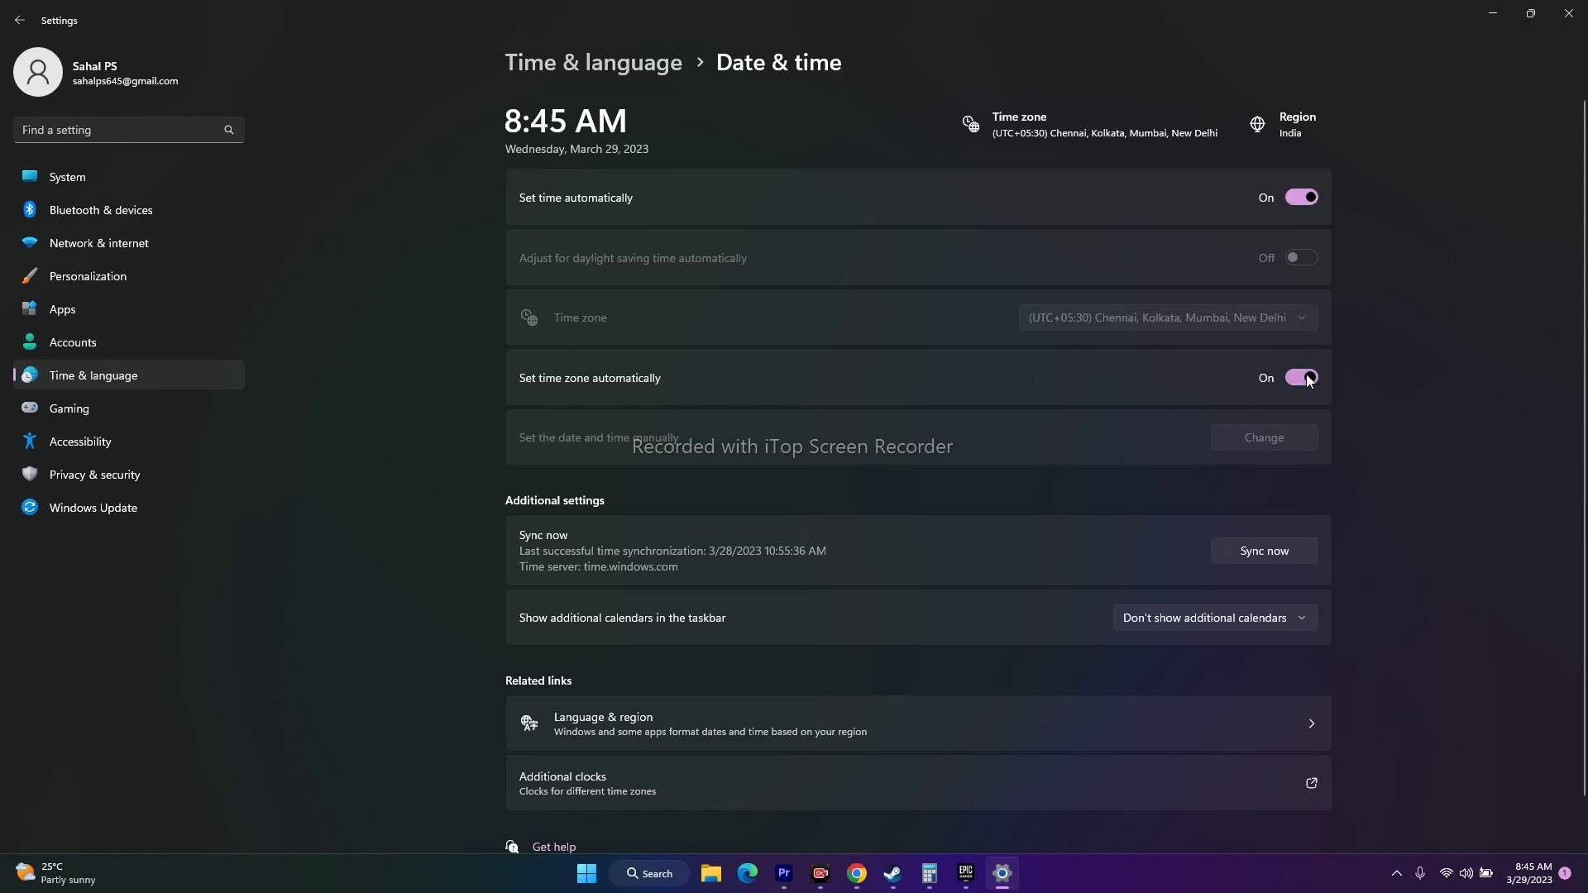
left_click(1572, 25)
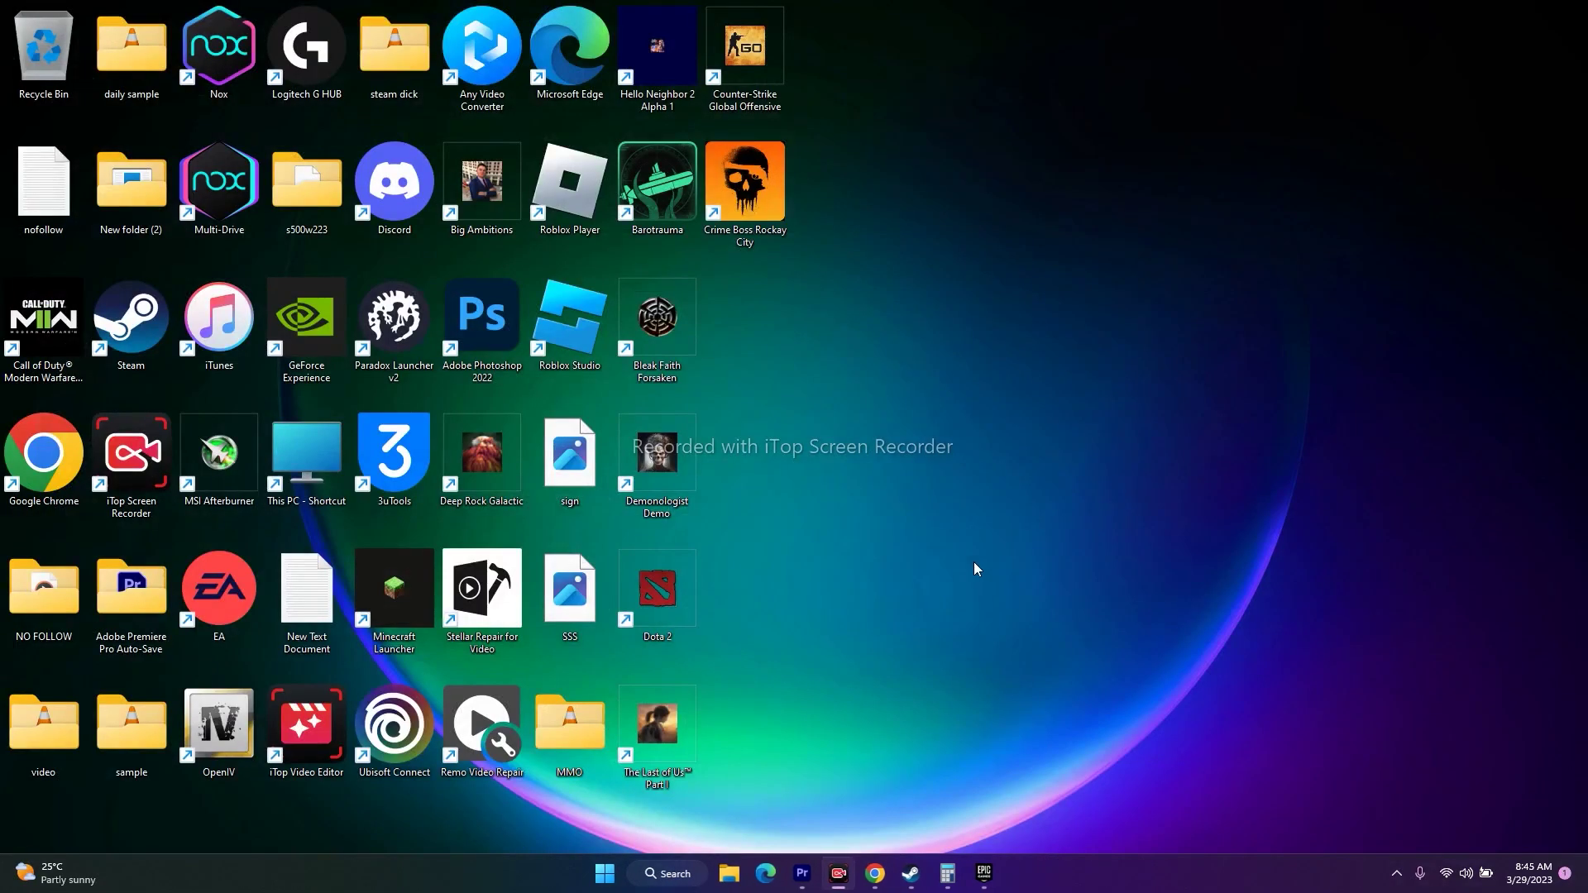
- Switch to the Epic Games Launcher to check the Crime Boss: Rockay City entry in the library, and minimize the launcher
left_click(983, 873)
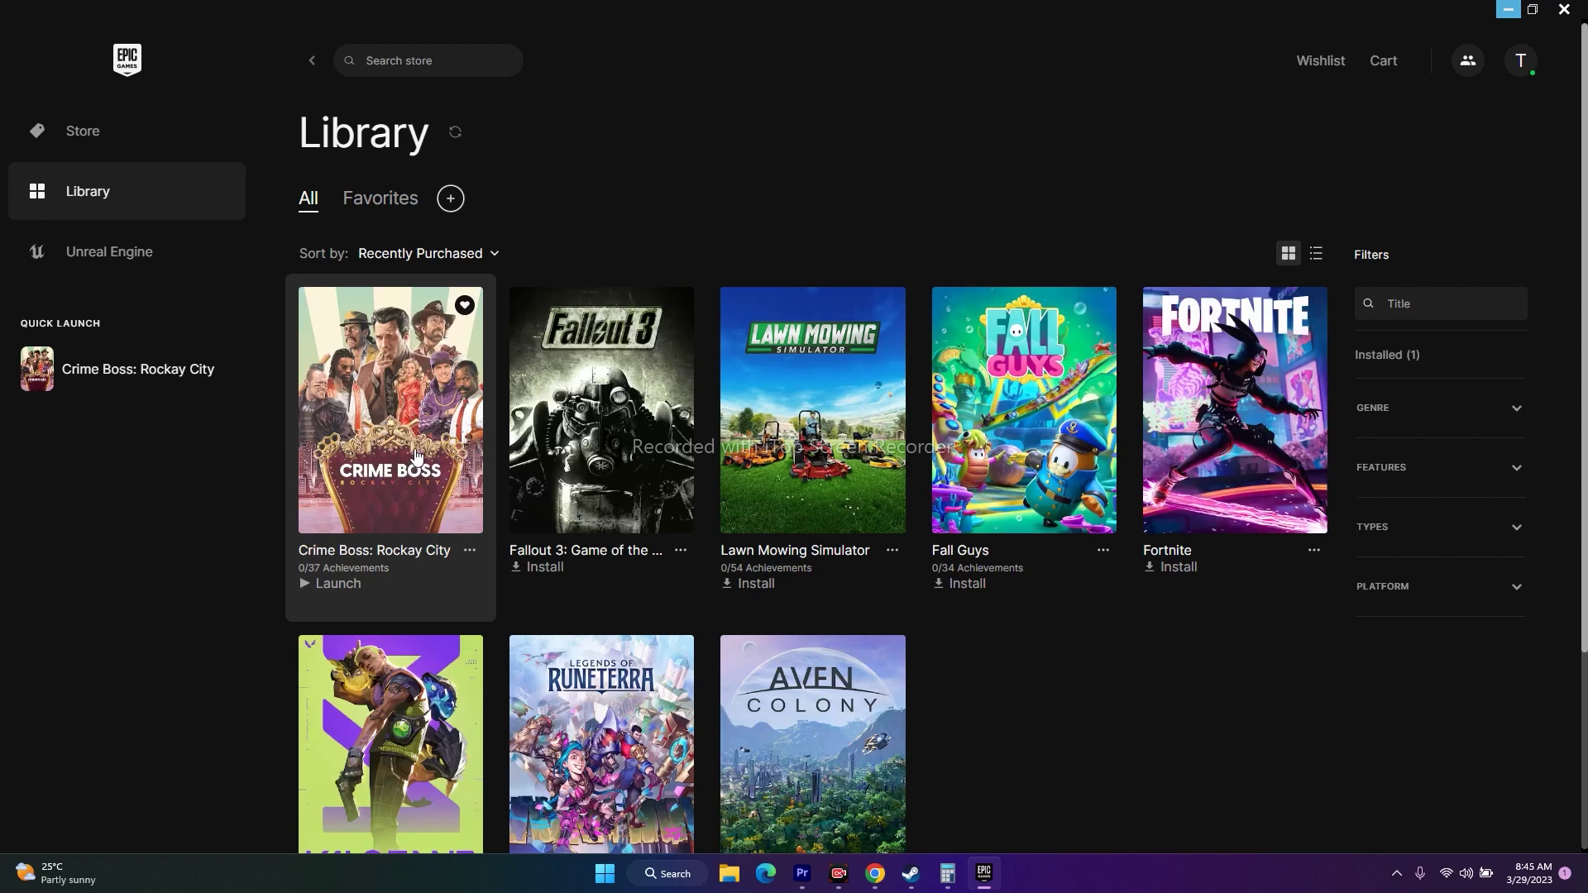
scroll(416, 455, "down", 1)
scroll(416, 455, "up", 1)
left_click(1518, 15)
- Check the Documents folder in File Explorer, close it and briefly revisit the Epic Games Launcher library
left_click(729, 872)
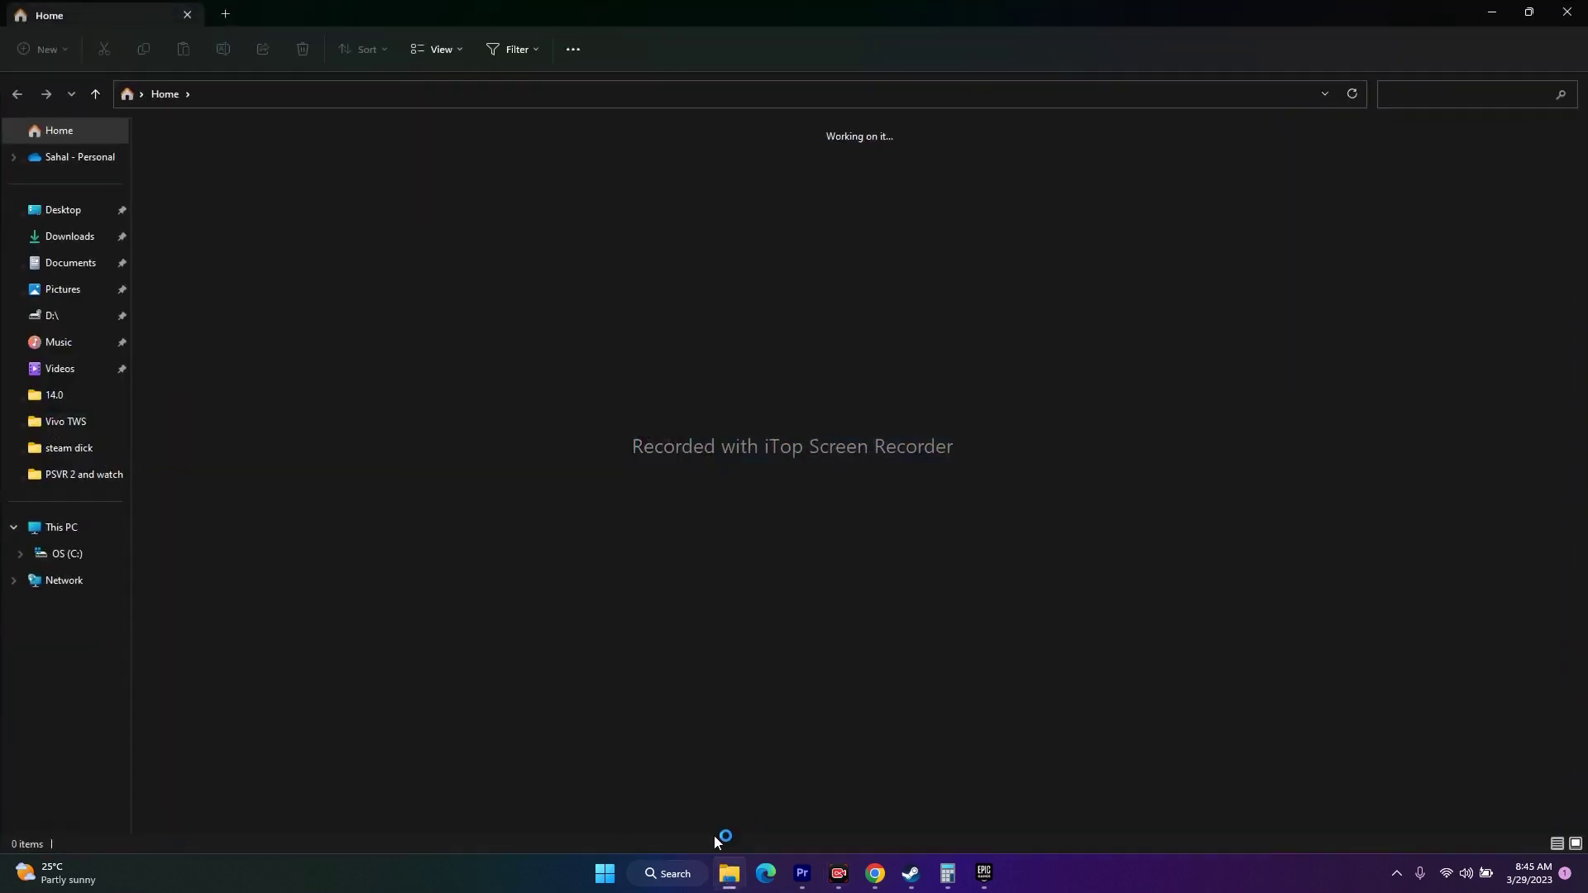
left_click(80, 262)
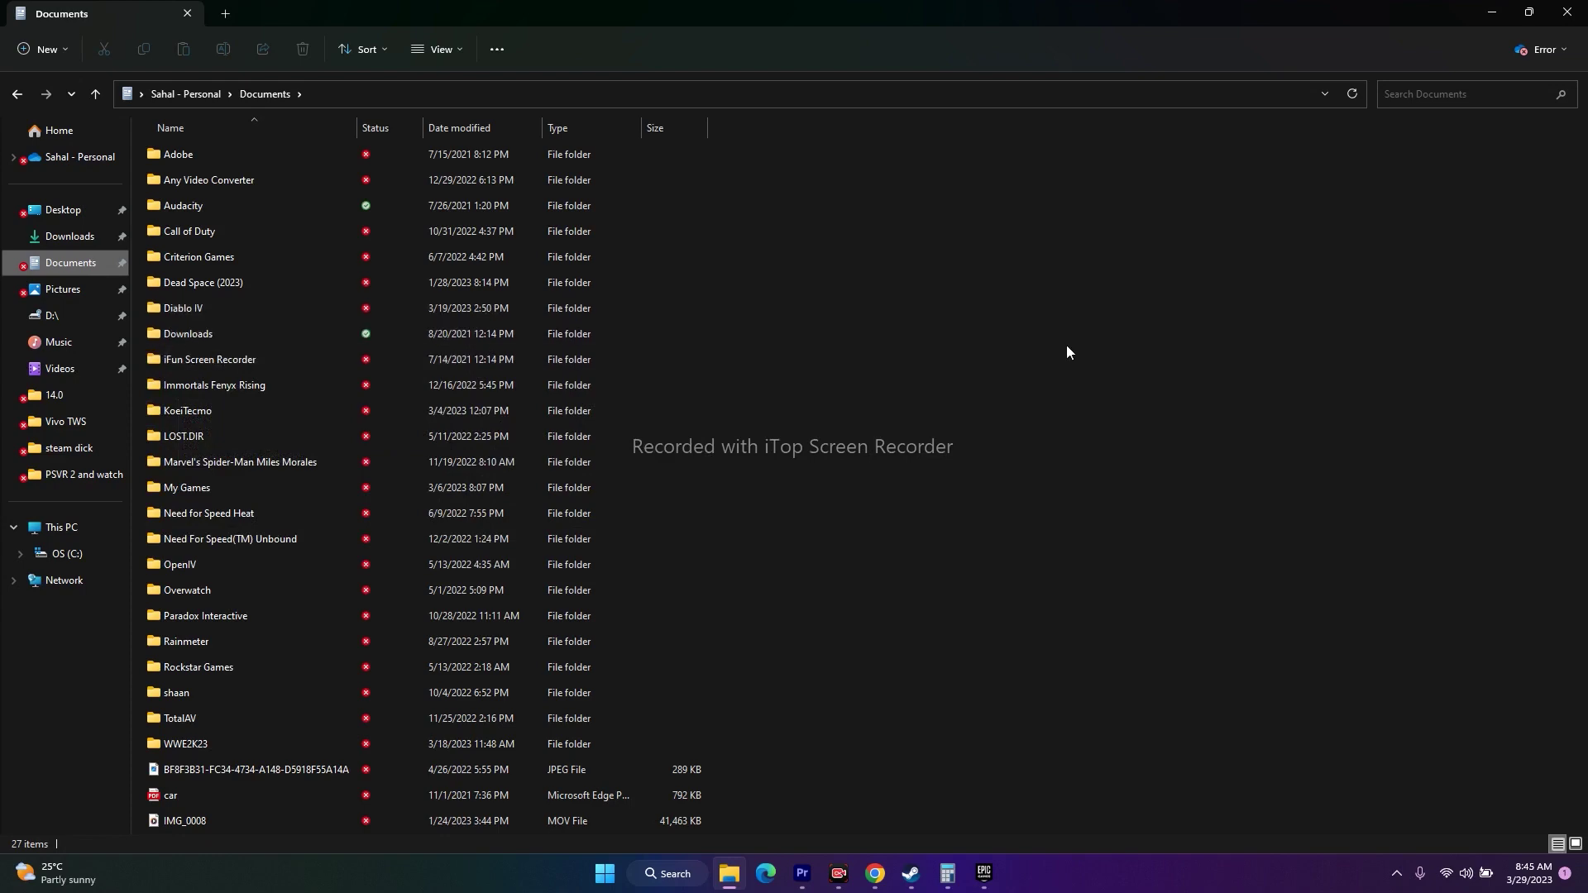
left_click(1566, 11)
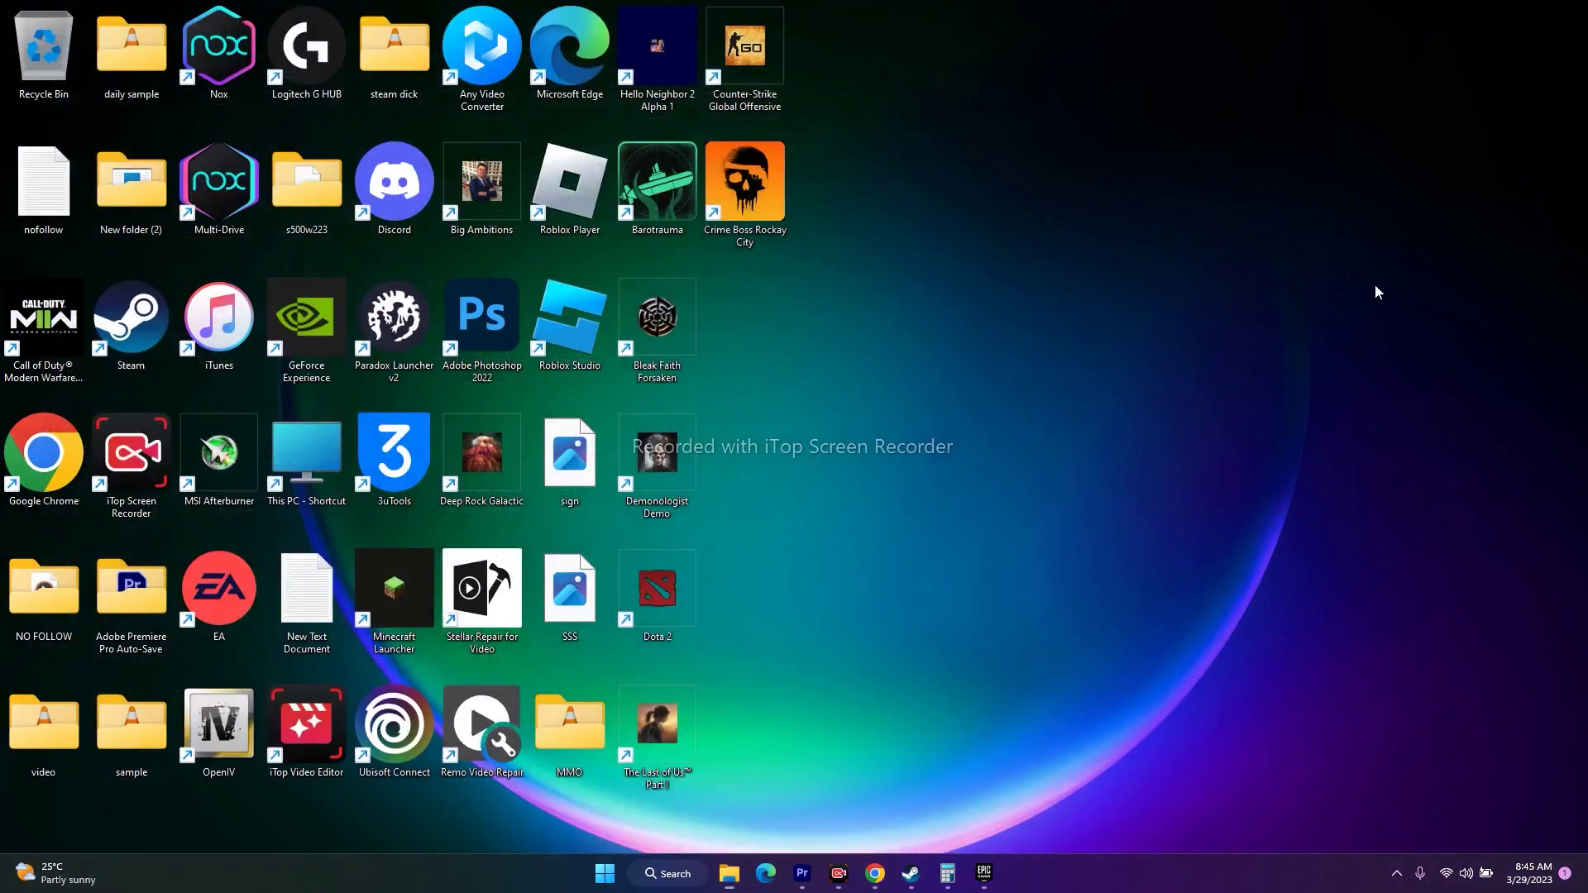
left_click(990, 883)
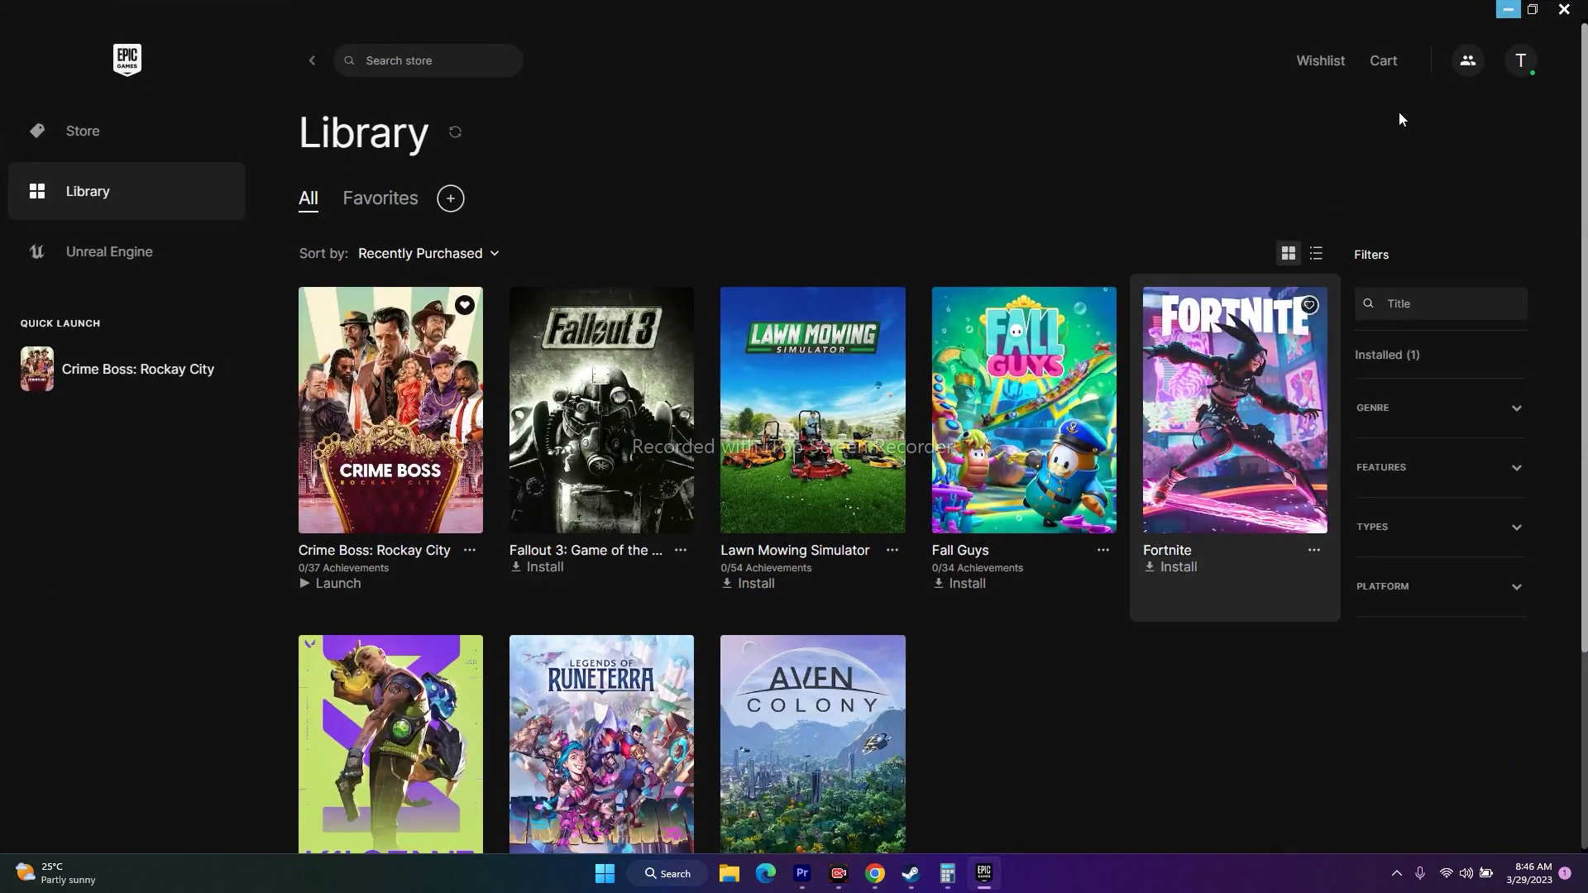
left_click(1508, 10)
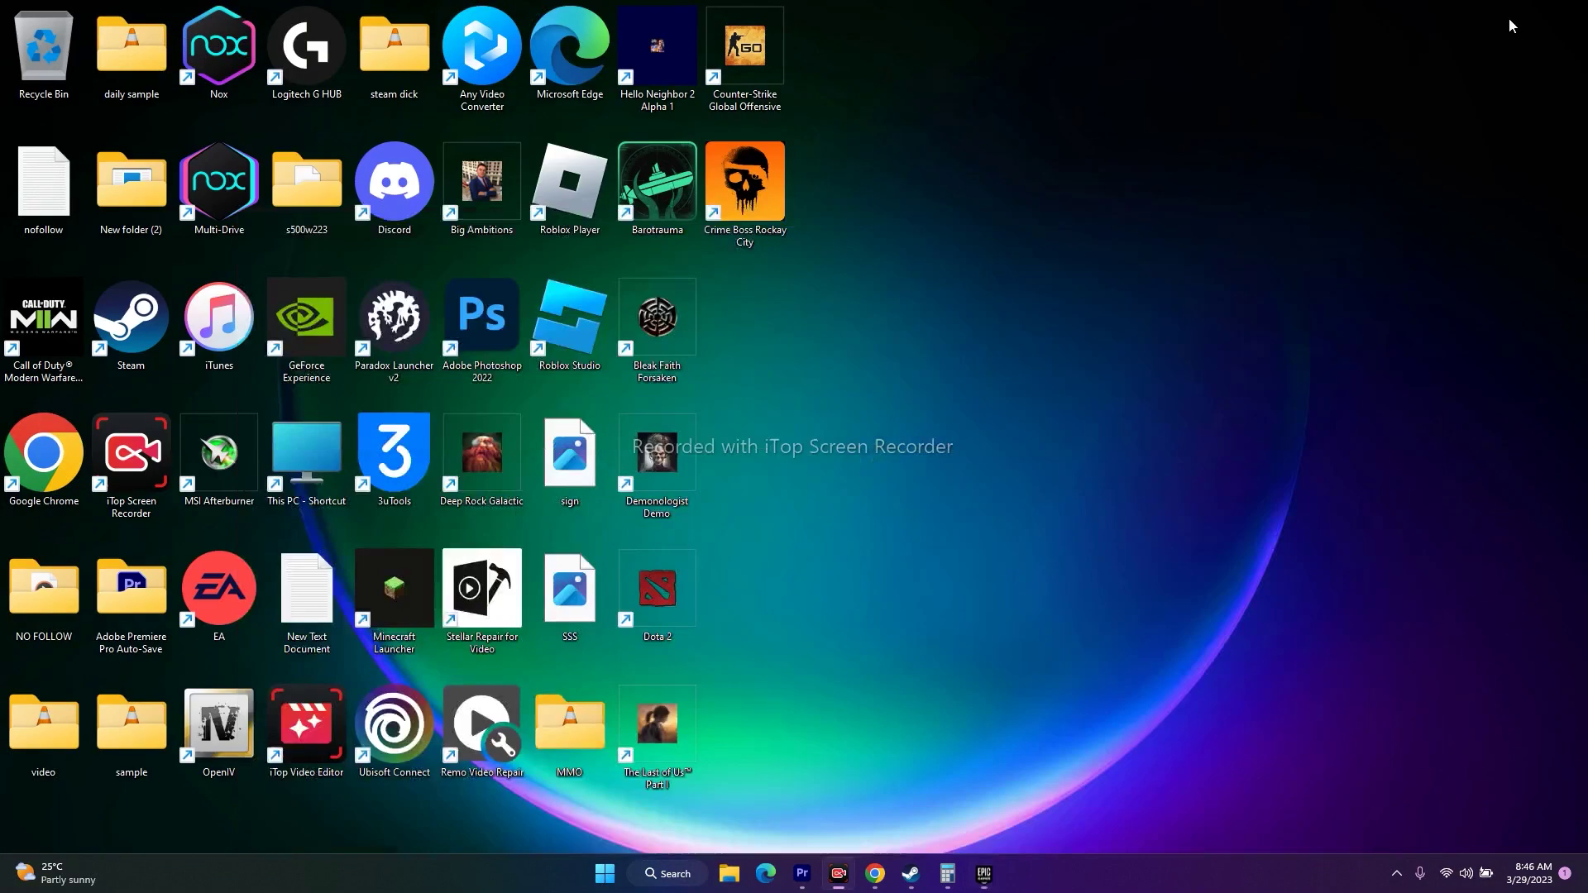
- Open Control Panel through Windows search and show the apps allowed through Windows Defender Firewall
left_click(676, 876)
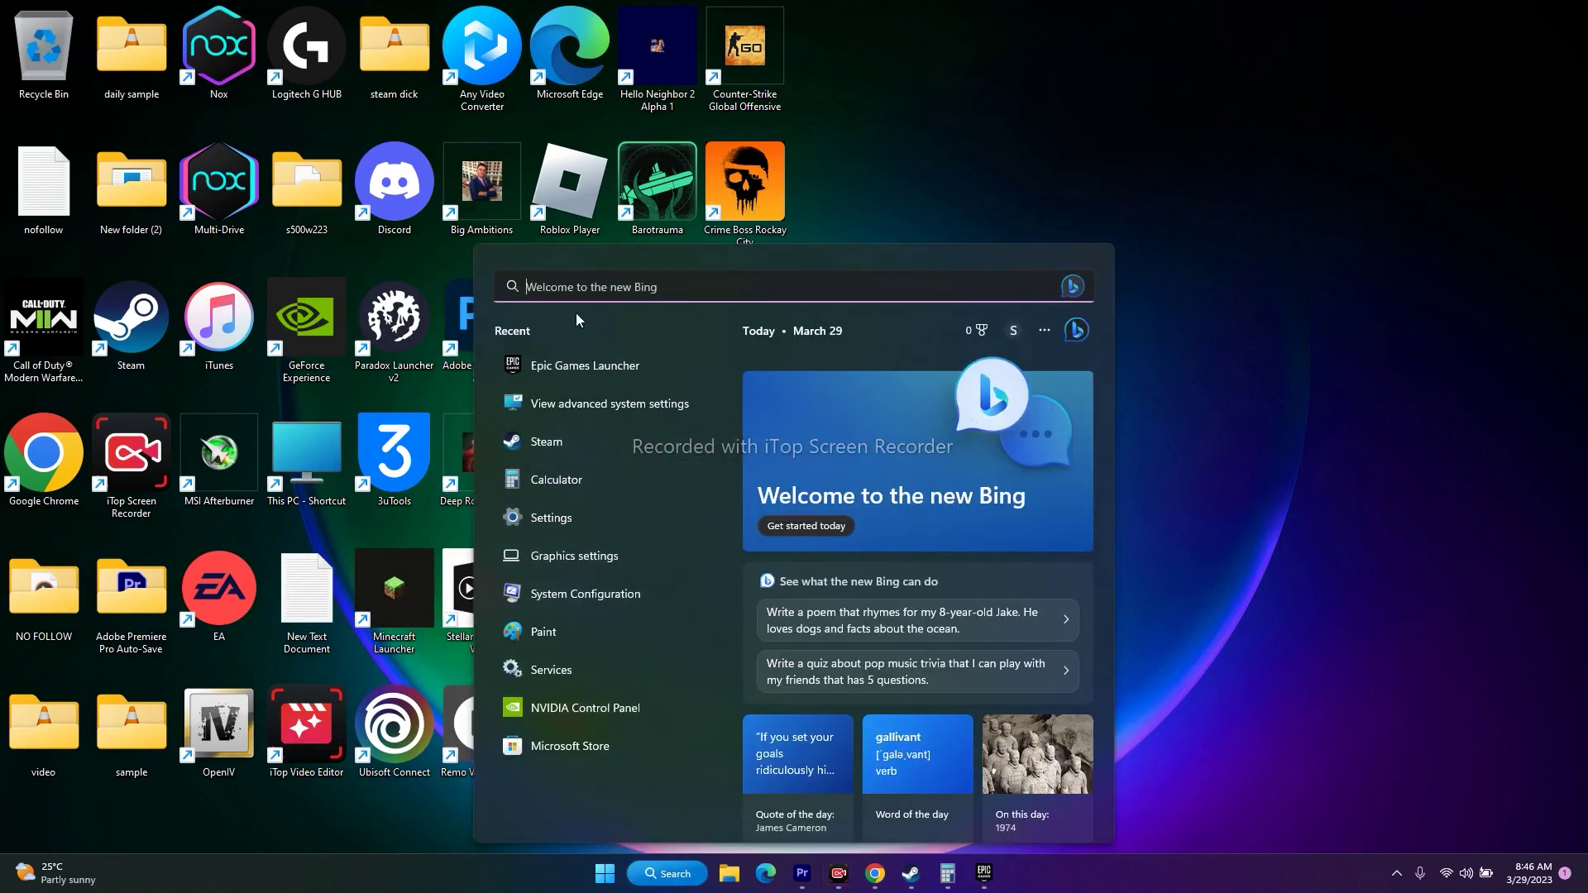
type("Con")
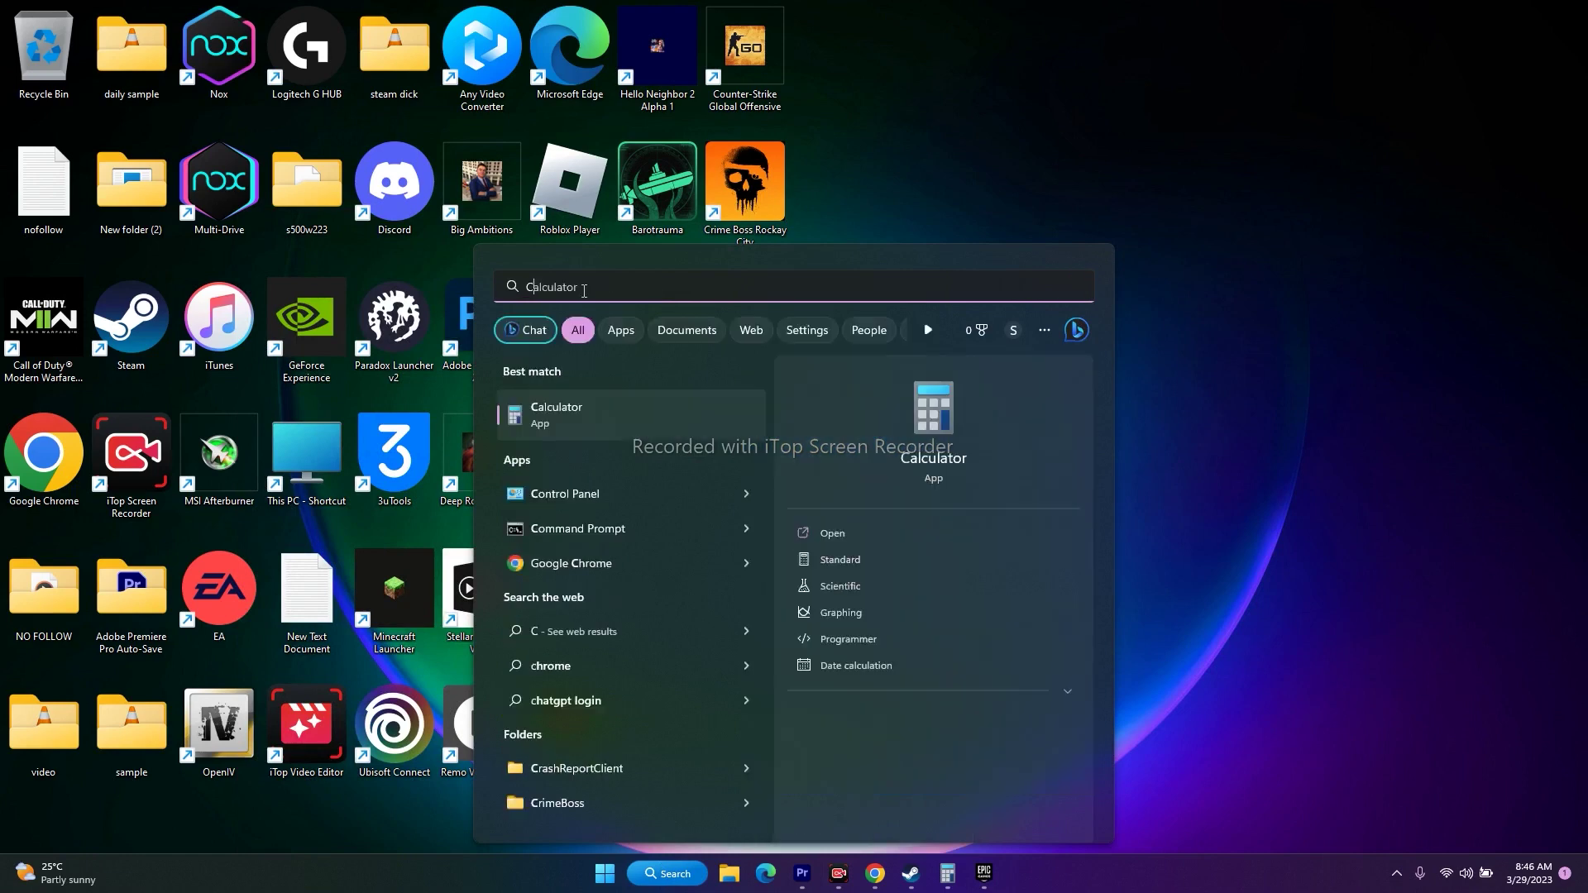
type("trol Panel")
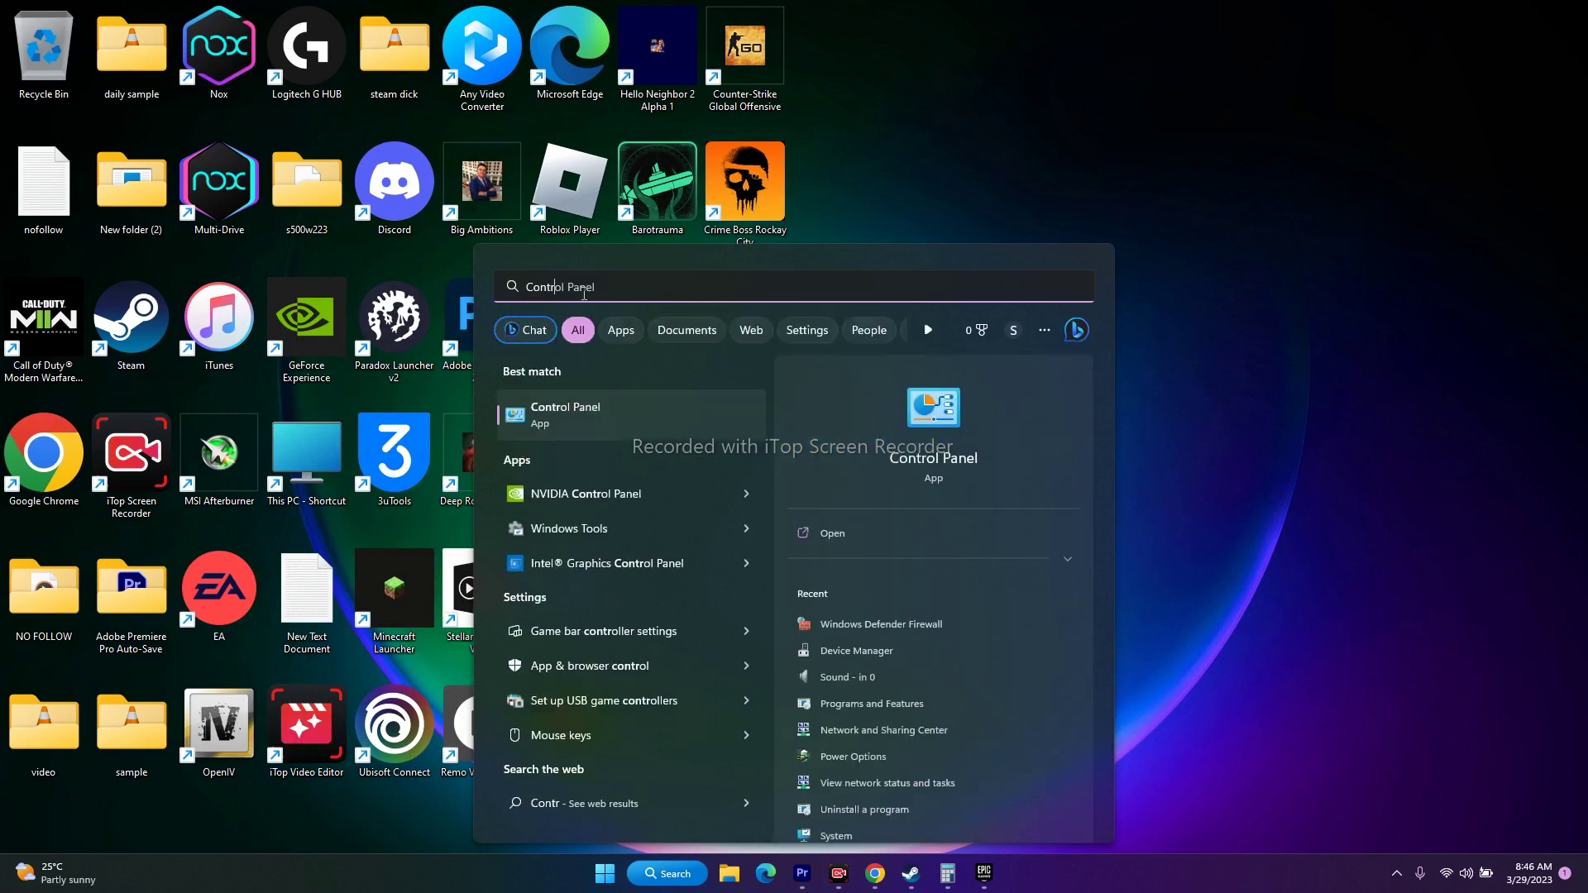
left_click(650, 415)
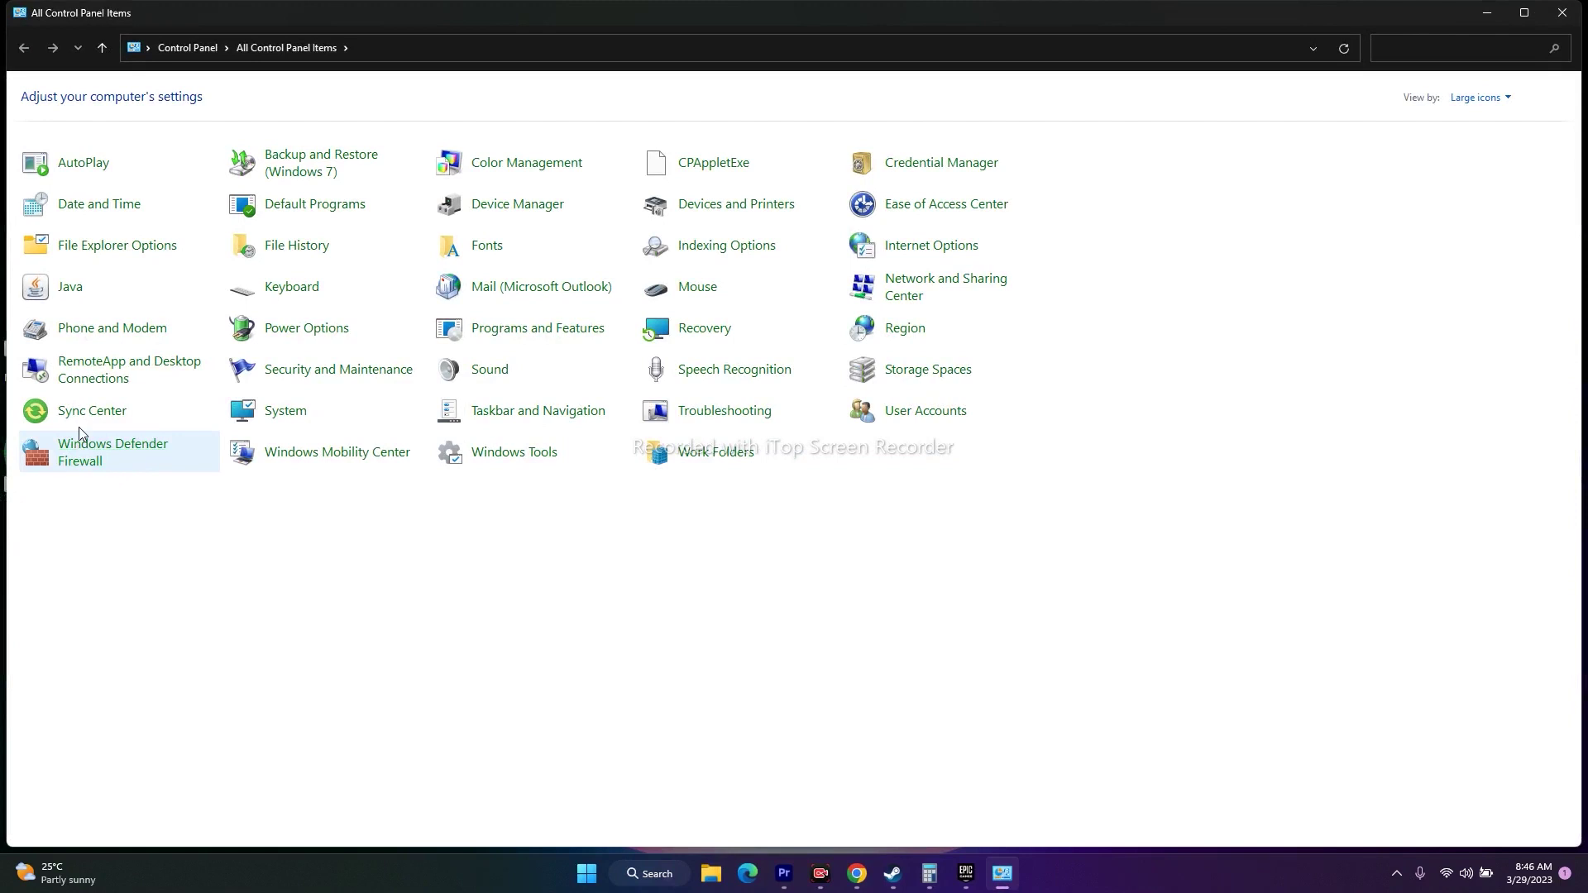
left_click(80, 444)
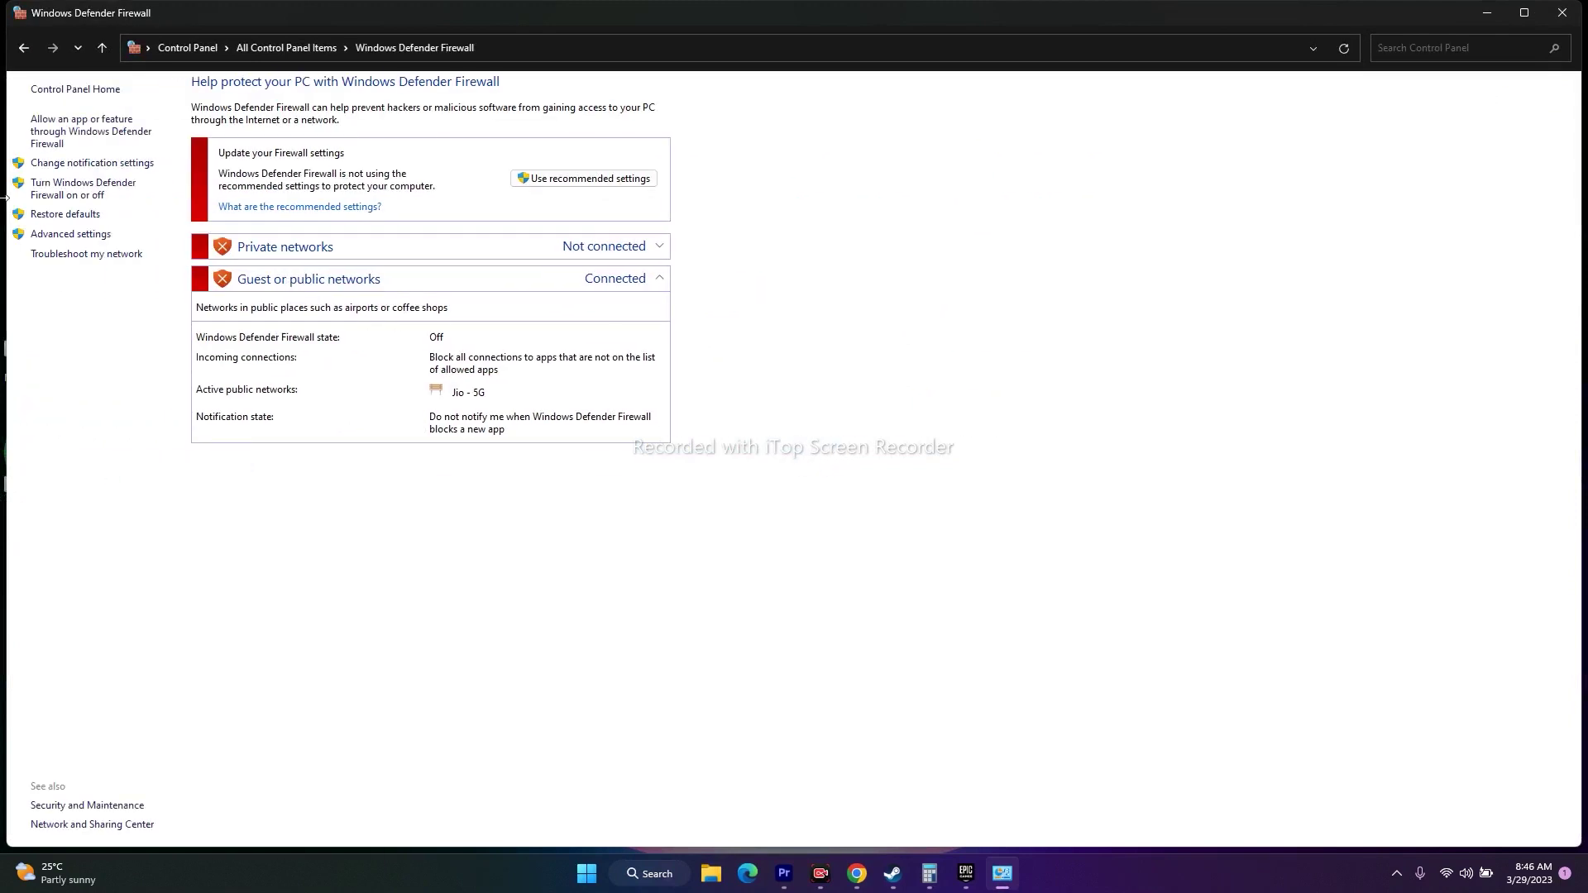
left_click(62, 131)
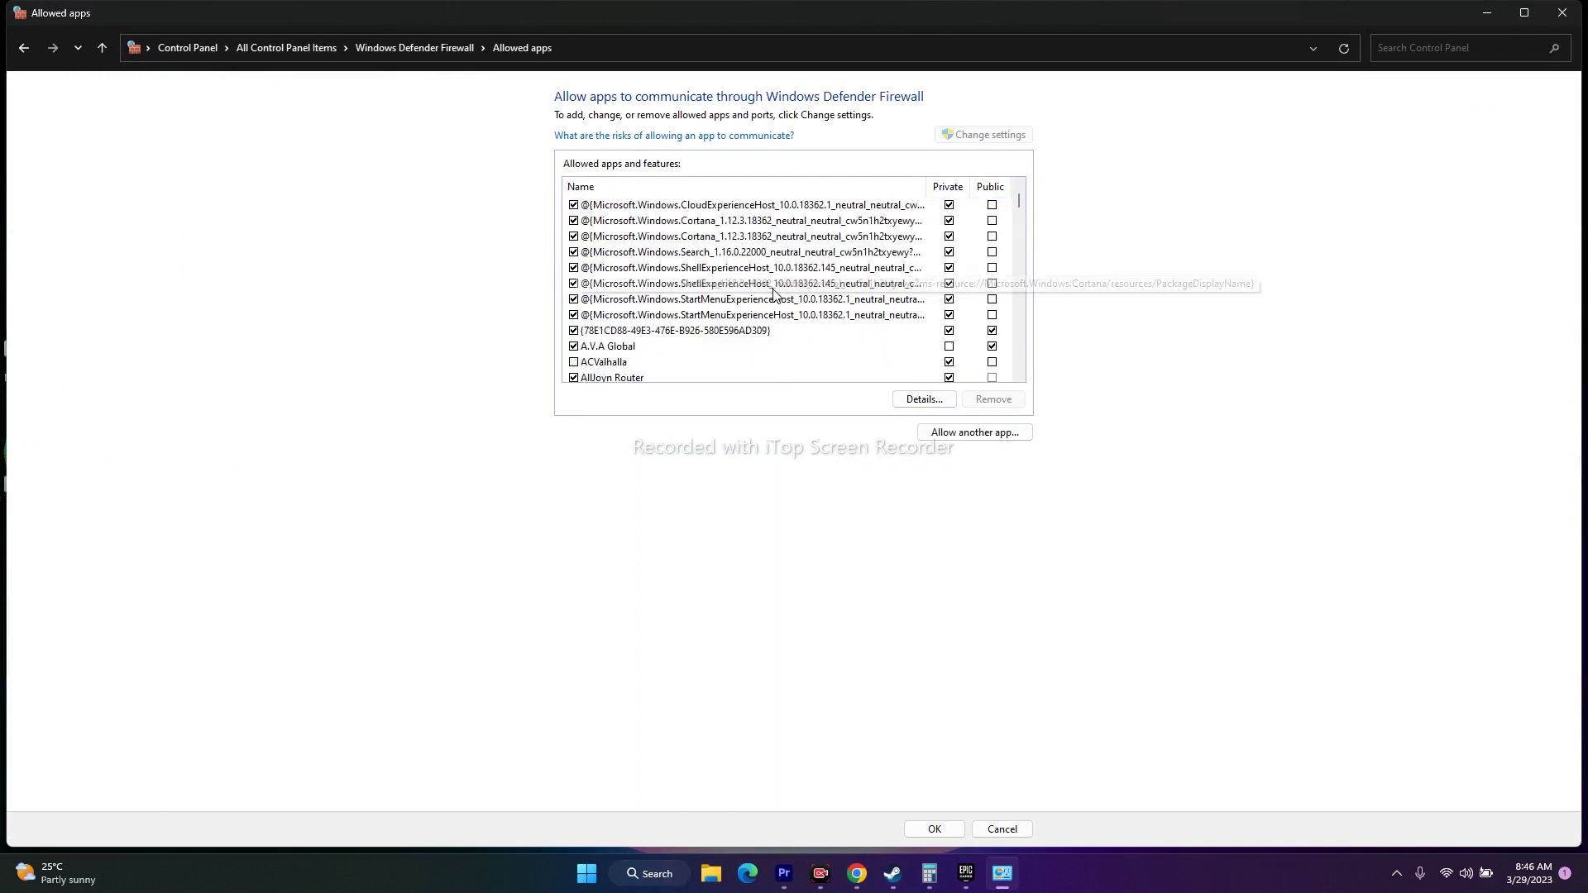
- Look through the allowed apps list for Crime Boss and start adding another app to the firewall exceptions
scroll(773, 294, "down", 6)
scroll(775, 295, "down", 4)
scroll(775, 294, "down", 1)
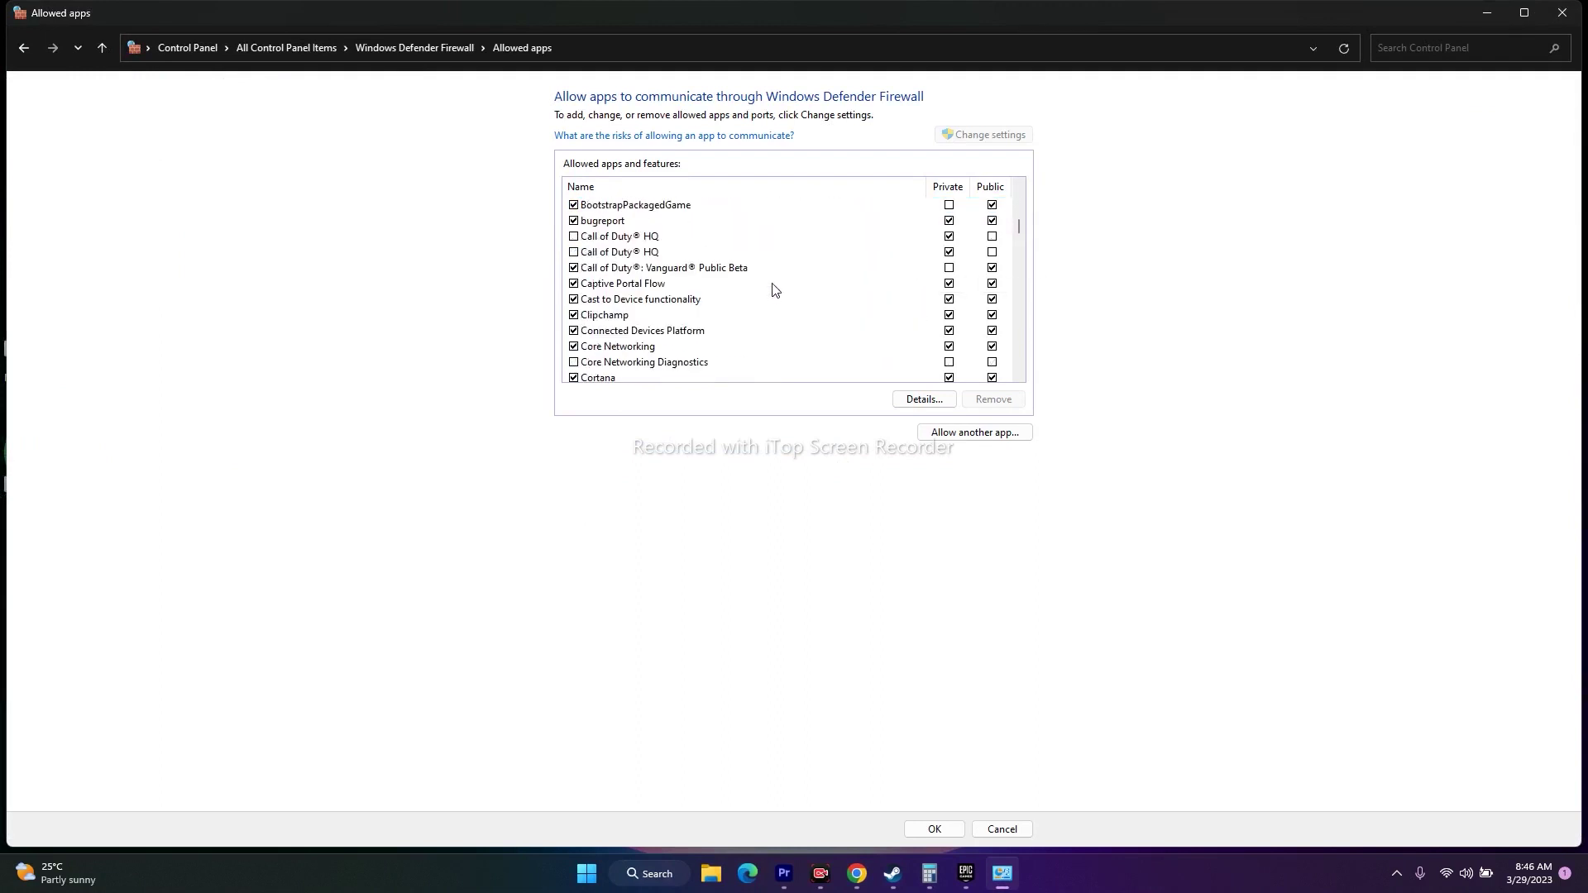
scroll(775, 289, "down", 2)
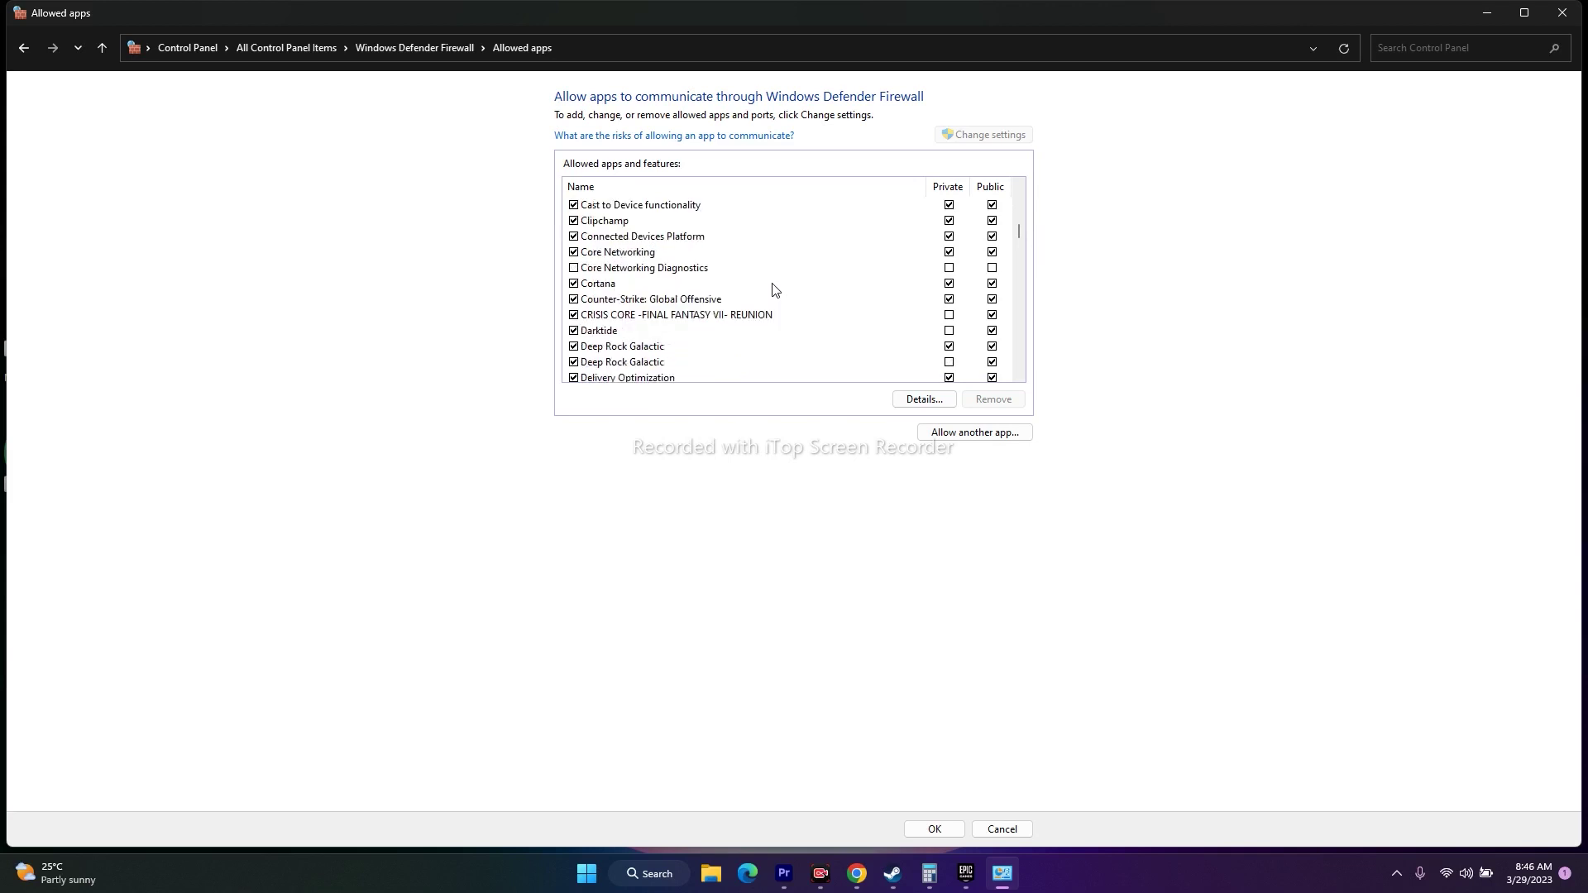
scroll(774, 289, "down", 1)
scroll(773, 289, "up", 1)
left_click(966, 434)
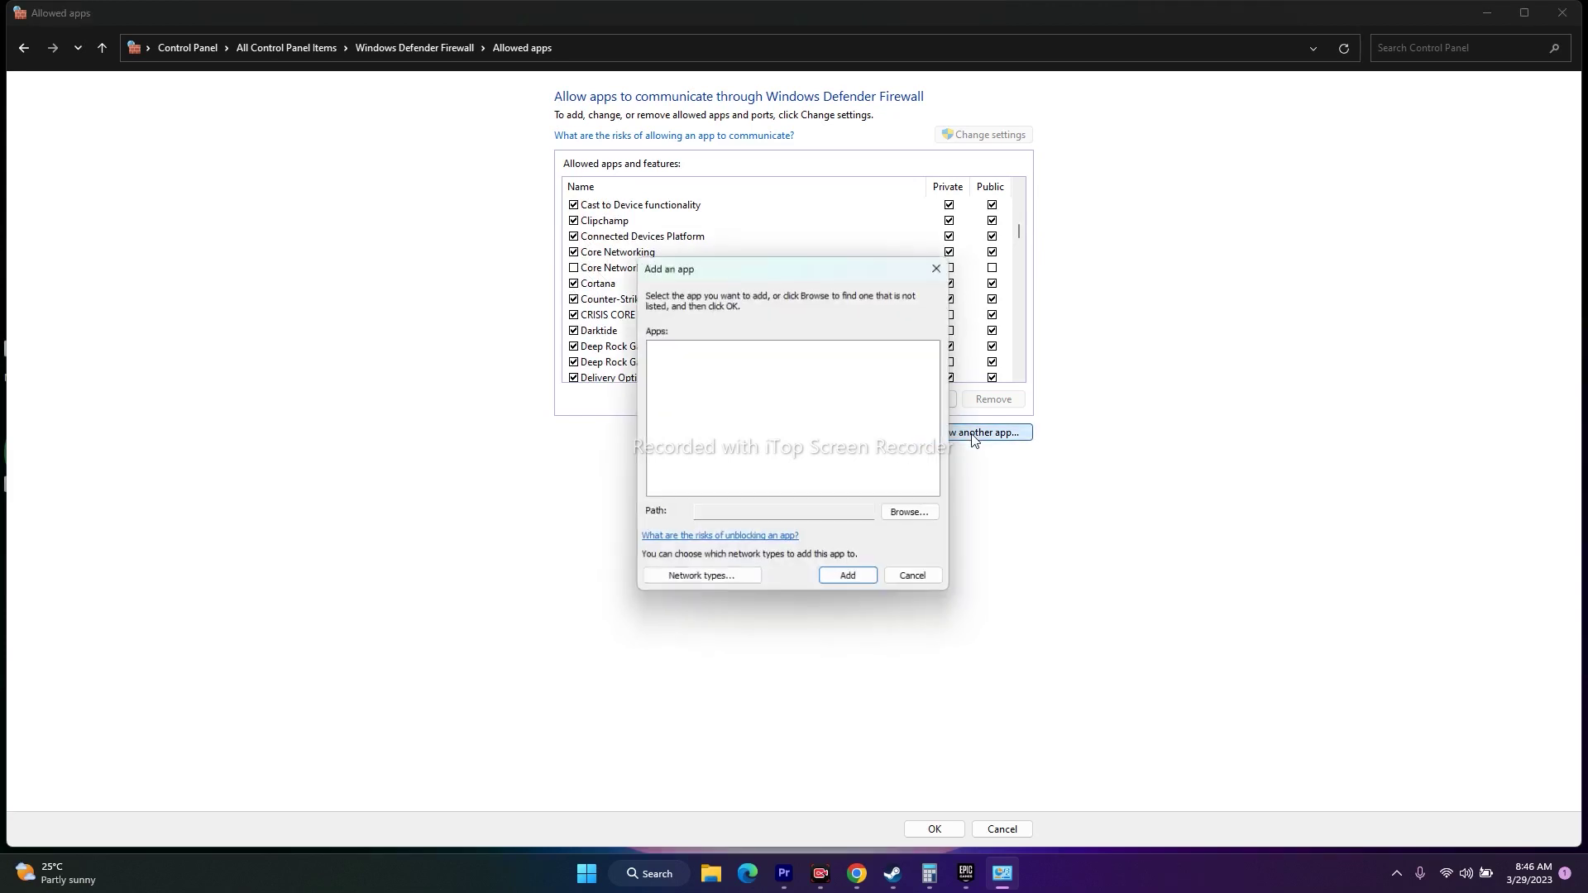
- Browse to the CrimeBossRC folder on drive C:, choose the CrimeBoss application and add it to the allowed apps
left_click(908, 513)
left_click(248, 485)
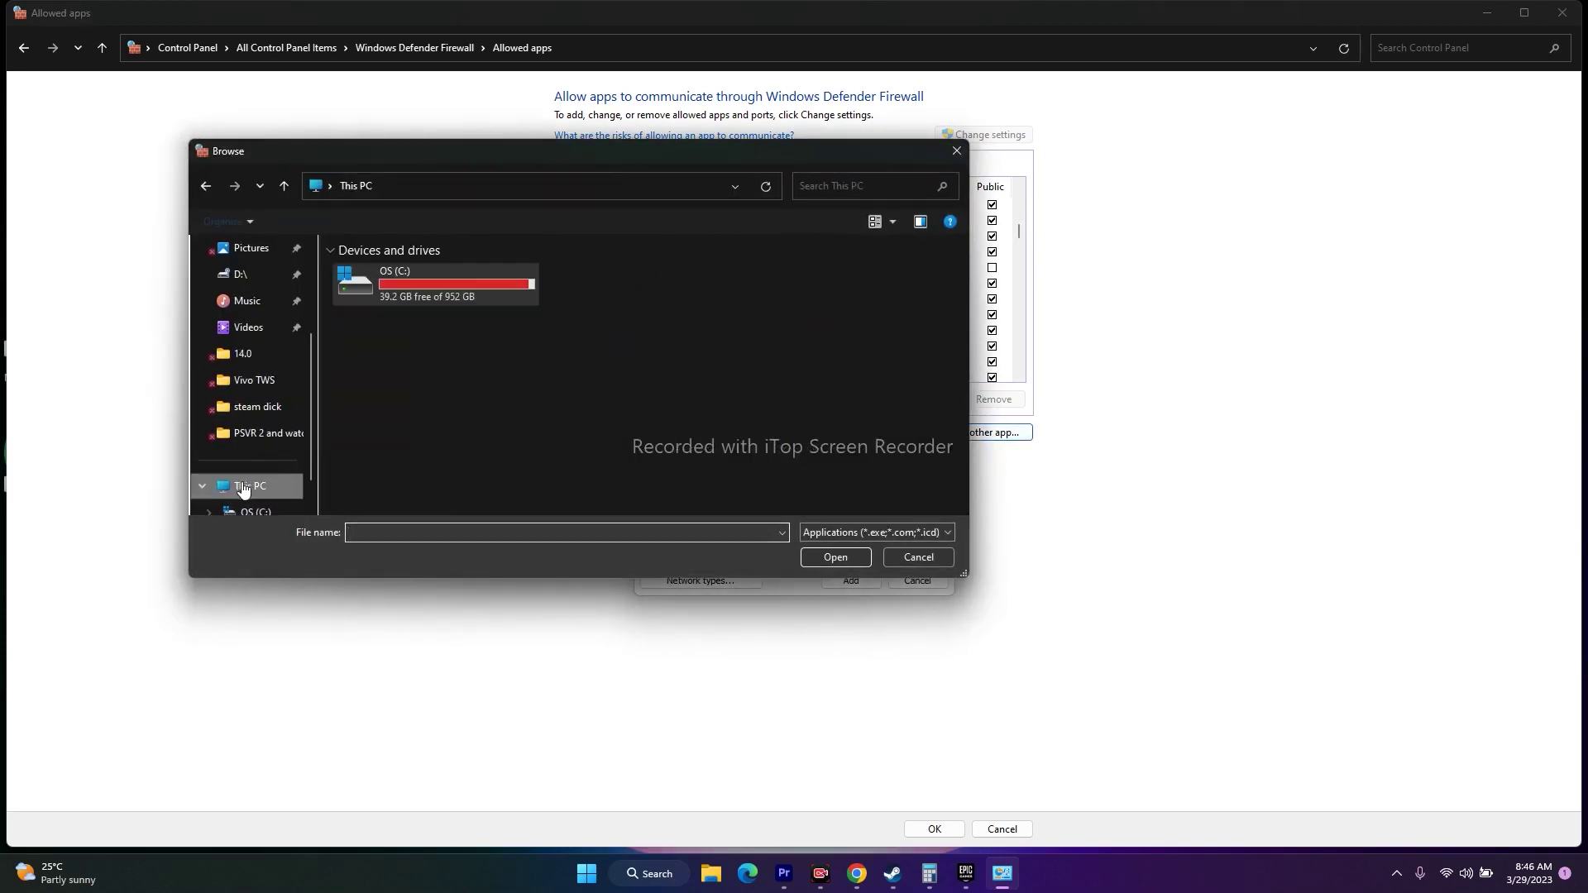
double_click(400, 295)
scroll(419, 366, "down", 1)
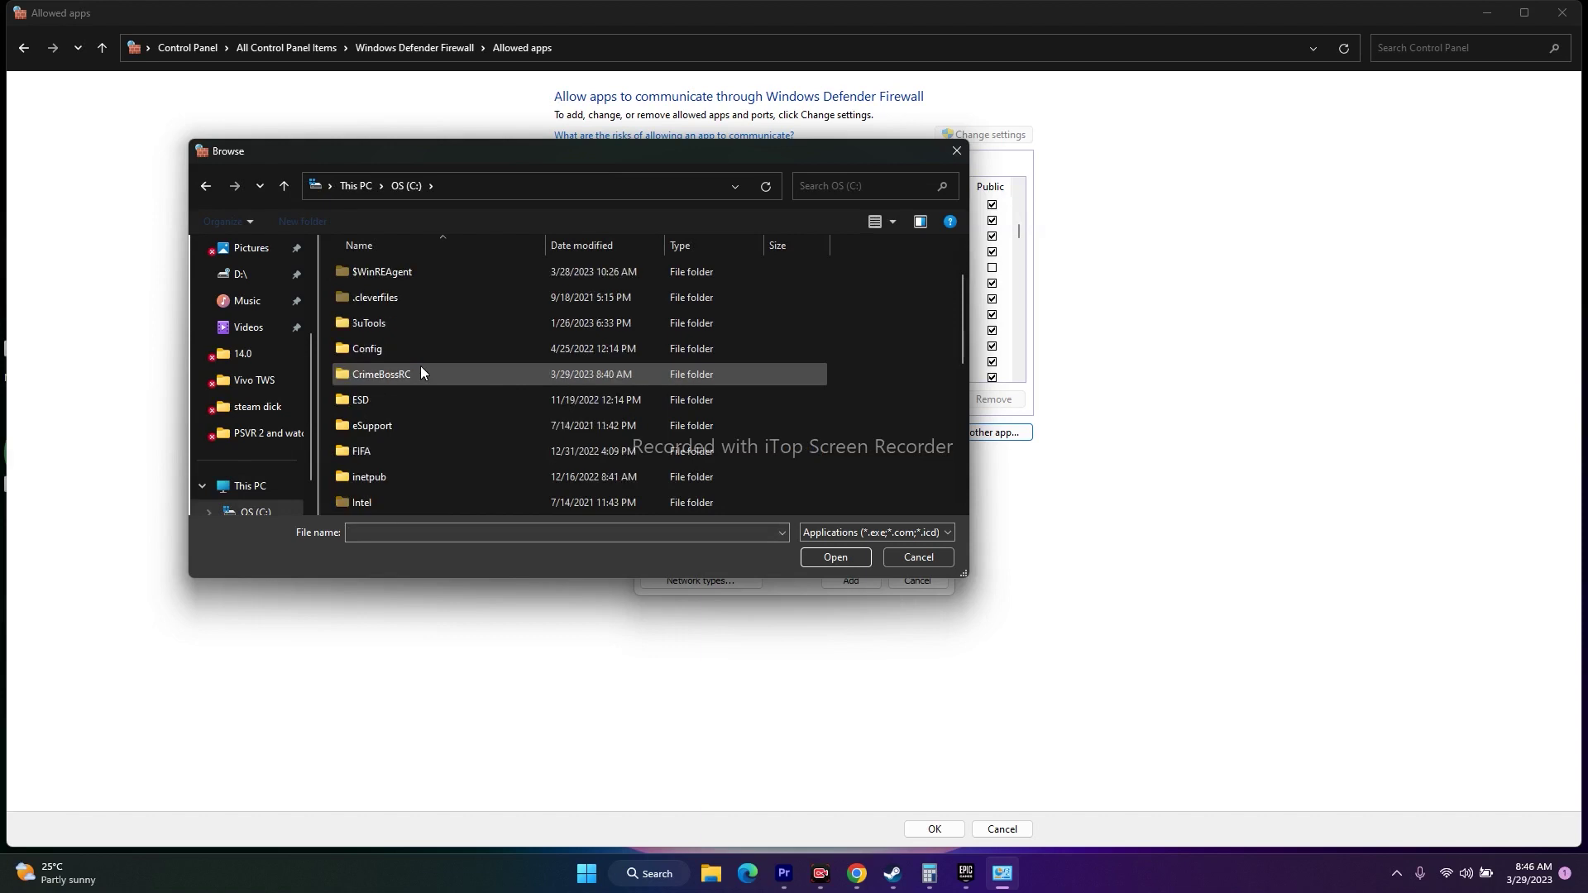
double_click(387, 372)
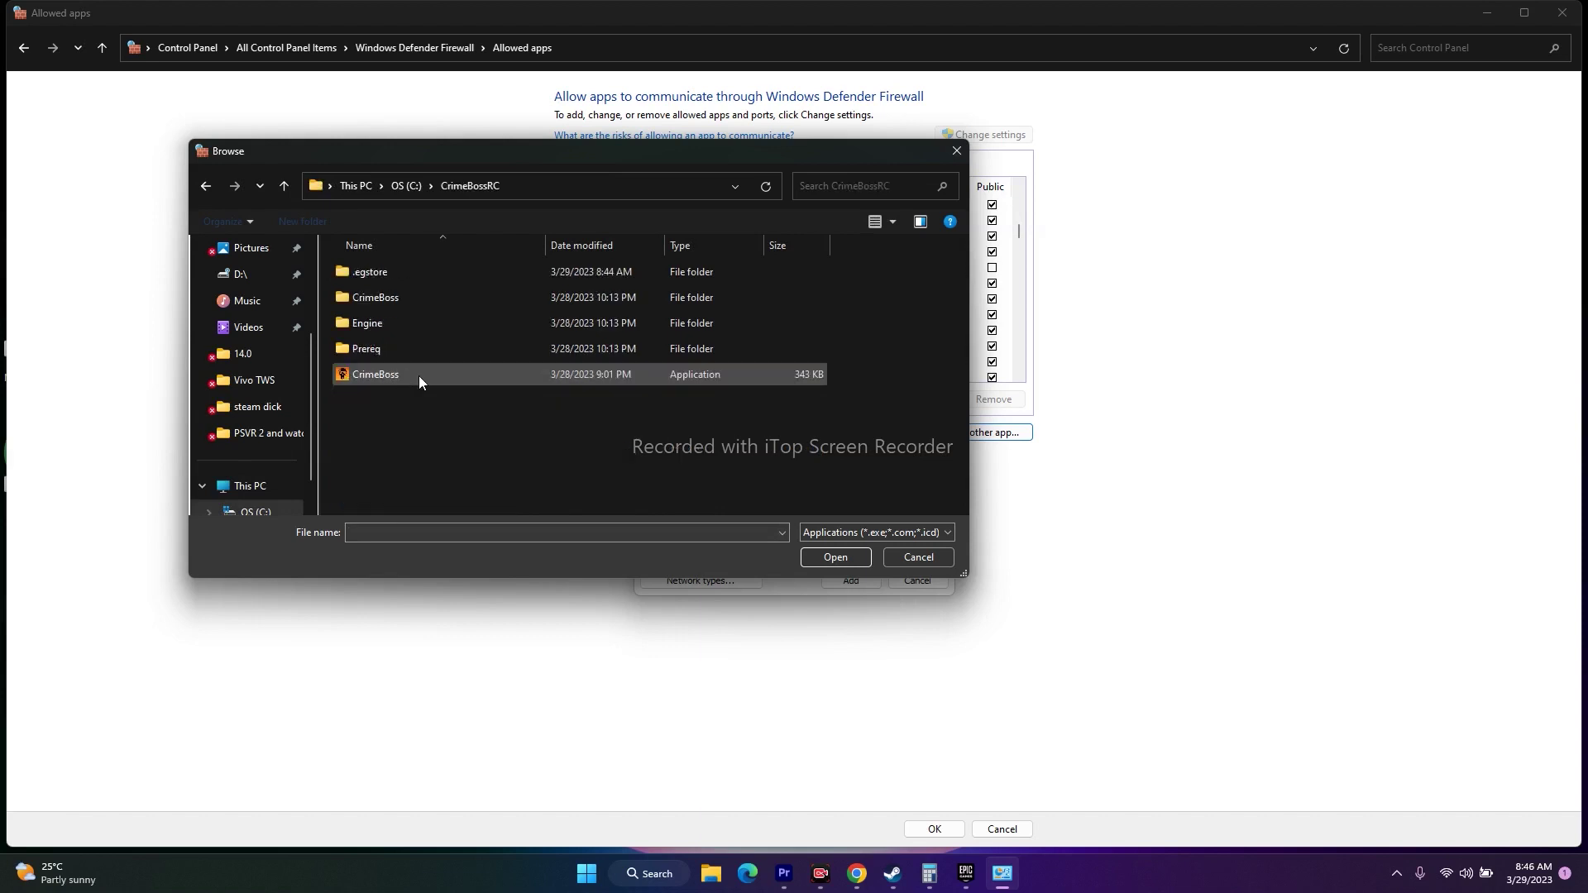
left_click(364, 376)
left_click(835, 557)
left_click(850, 577)
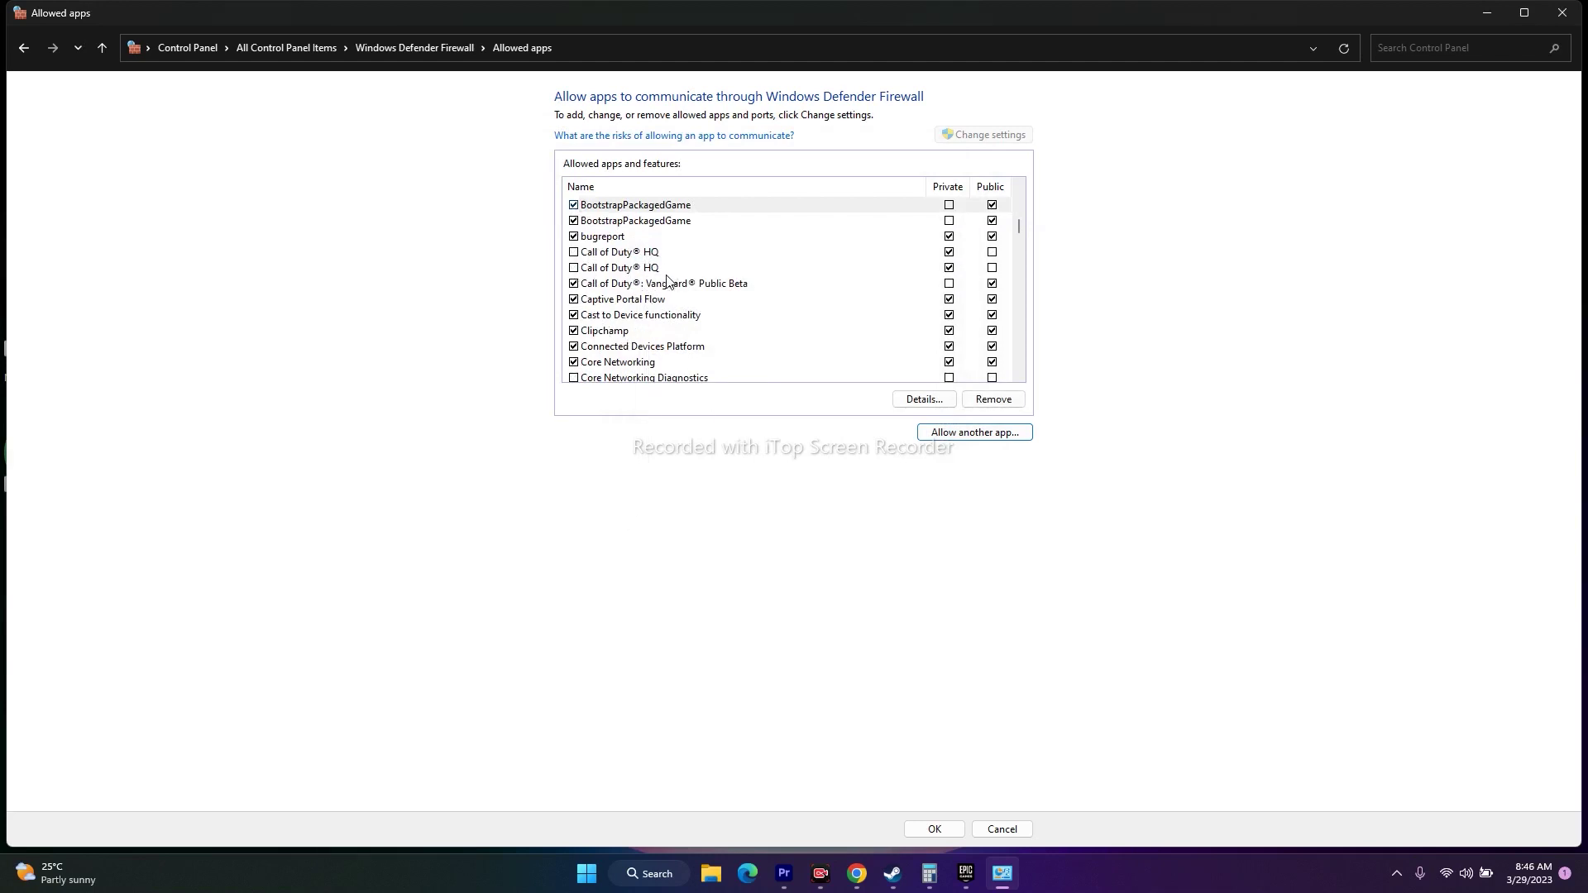
- Review the entries around the added game in the allowed apps list, close the window and briefly check the Epic Games Launcher library
scroll(654, 248, "down", 1)
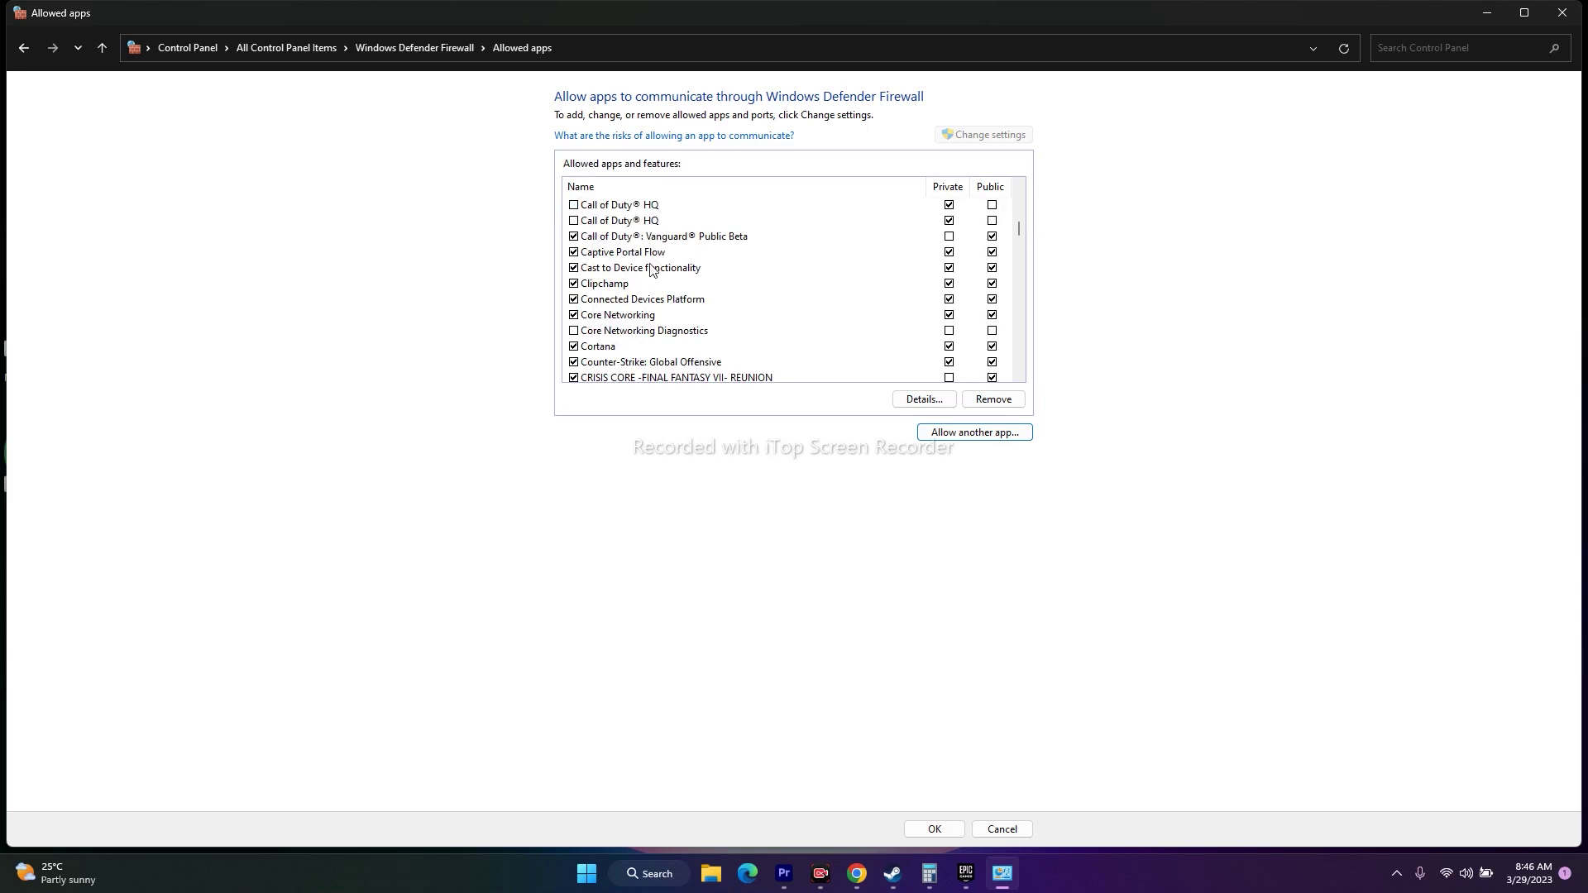
scroll(650, 269, "down", 1)
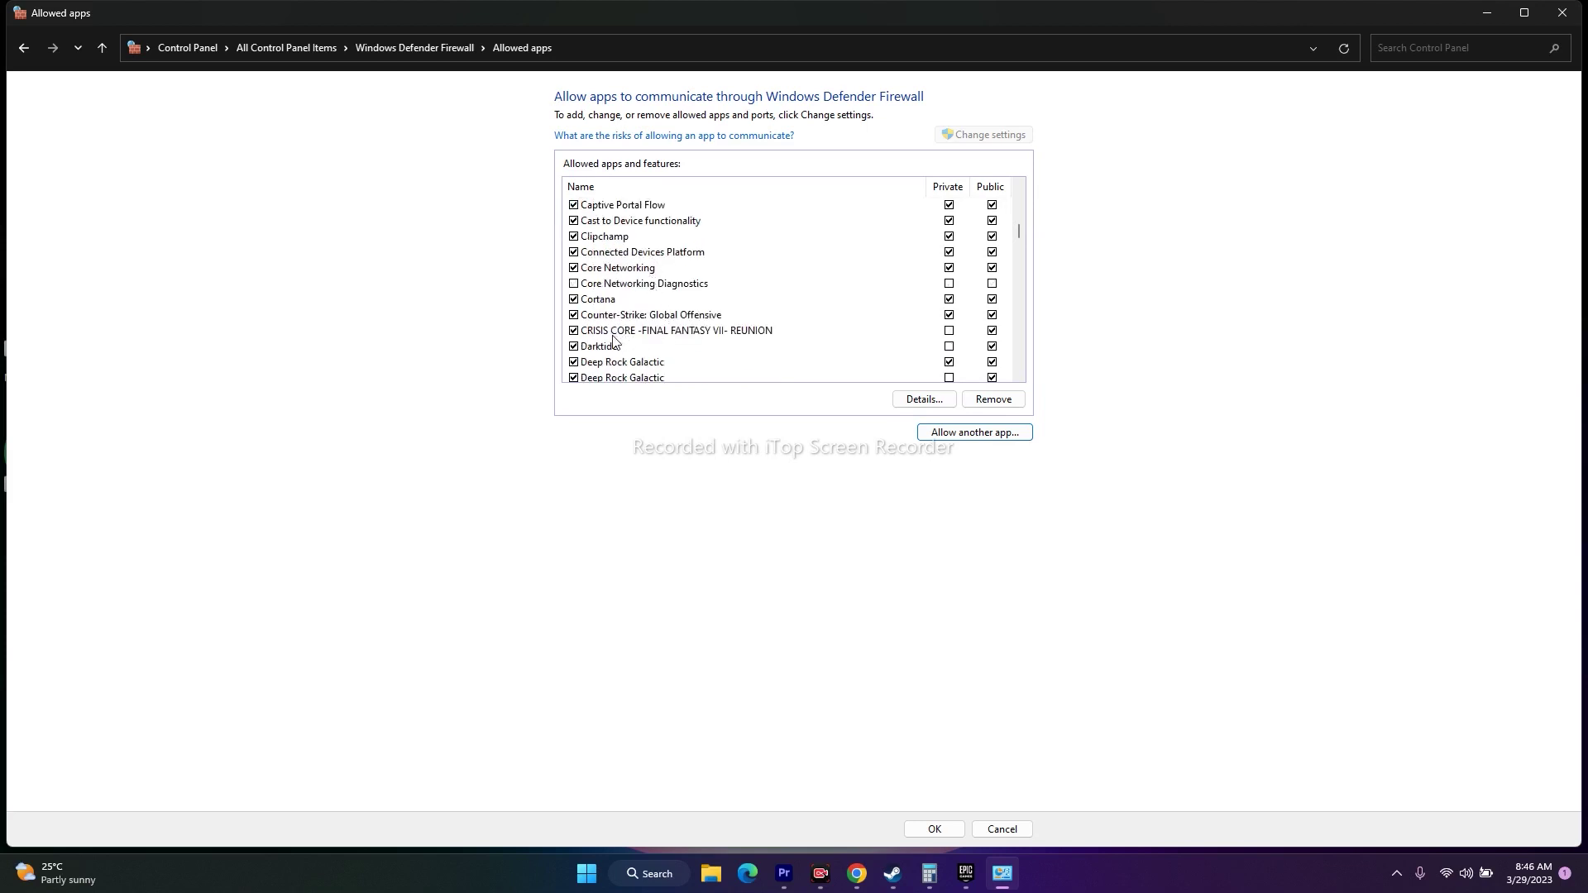
scroll(596, 266, "up", 1)
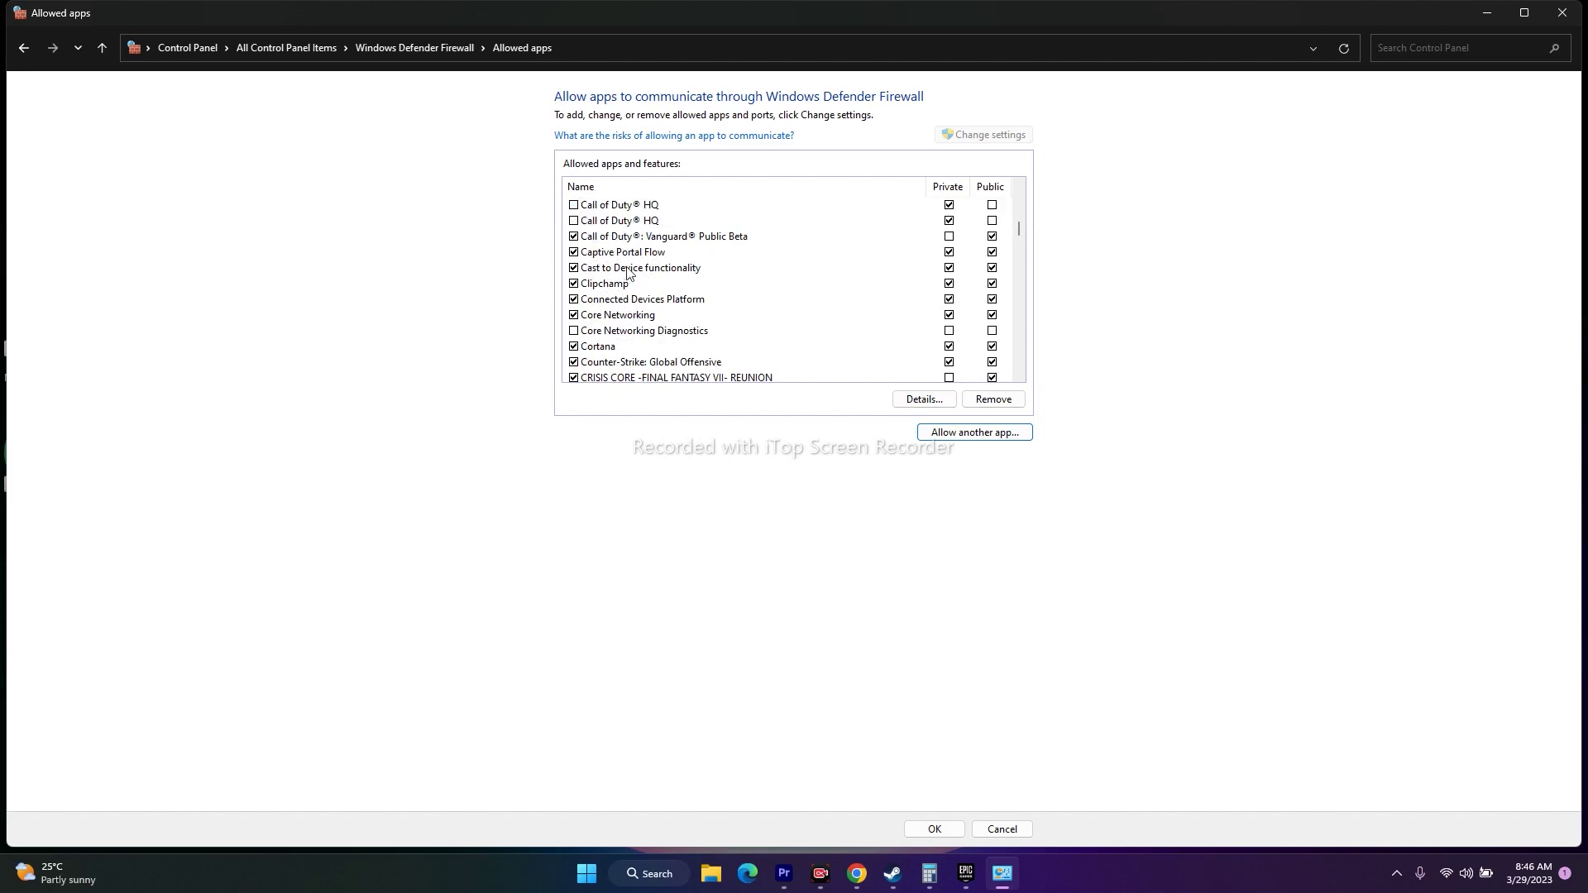
scroll(613, 300, "up", 1)
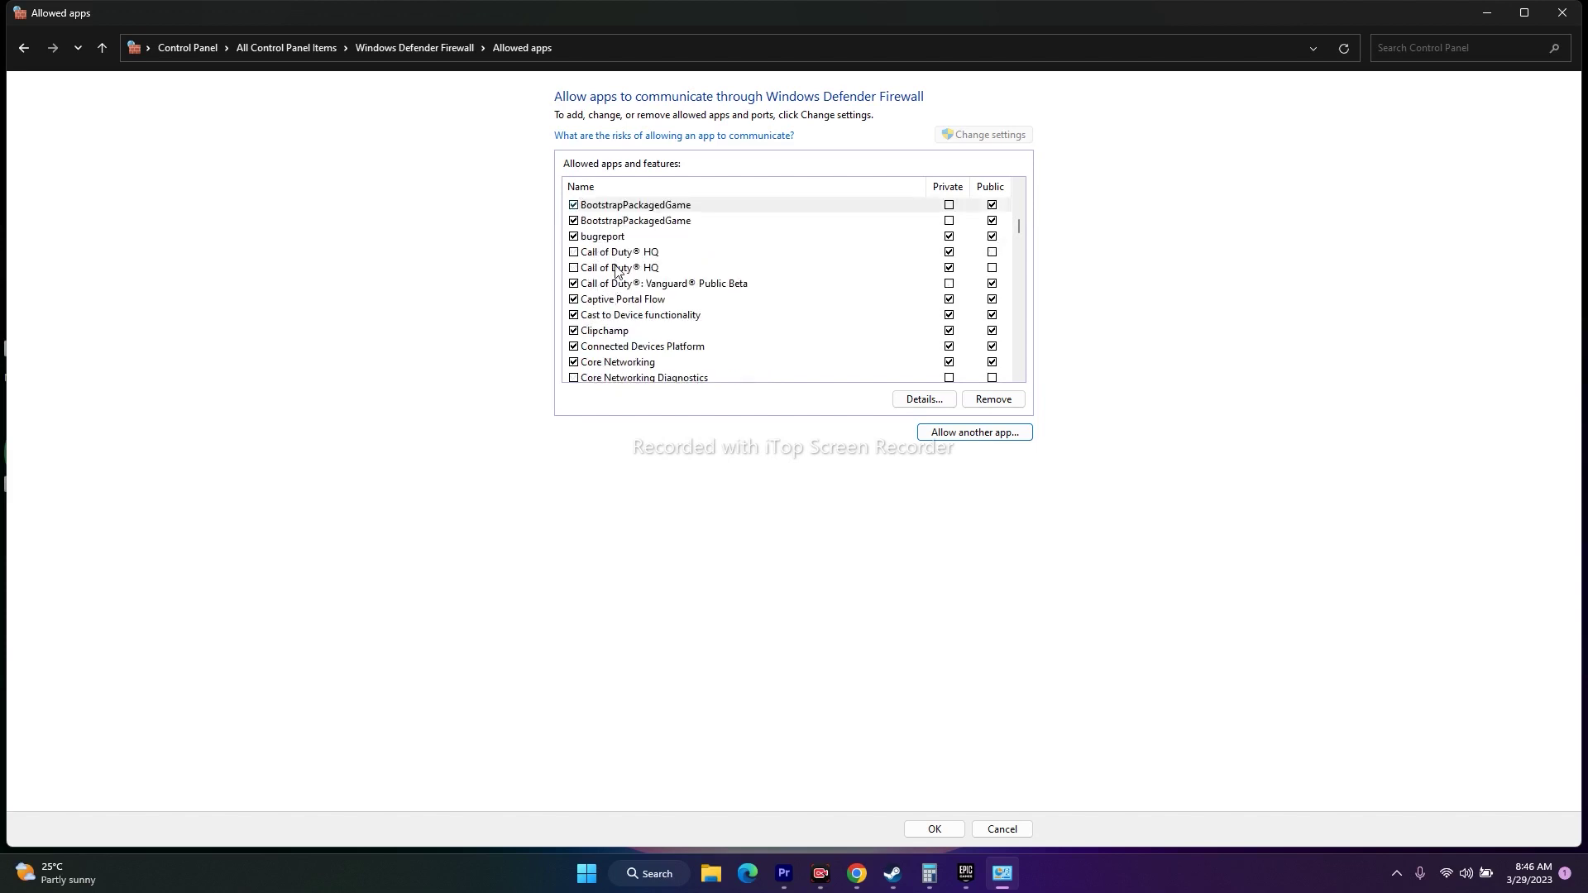
scroll(616, 269, "down", 1)
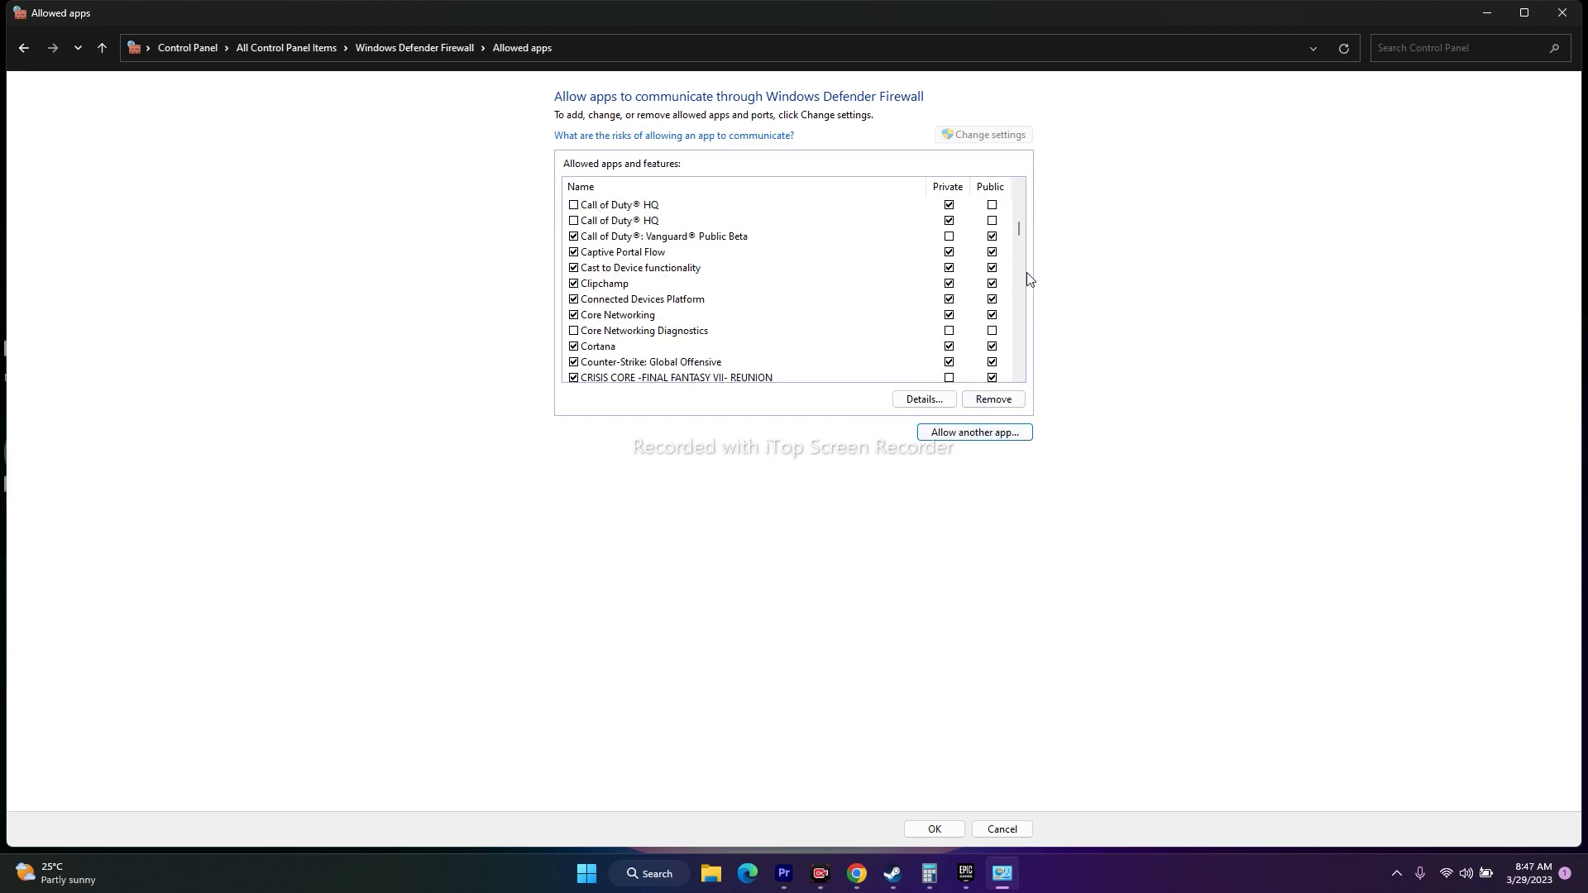
left_click(1562, 12)
left_click(981, 880)
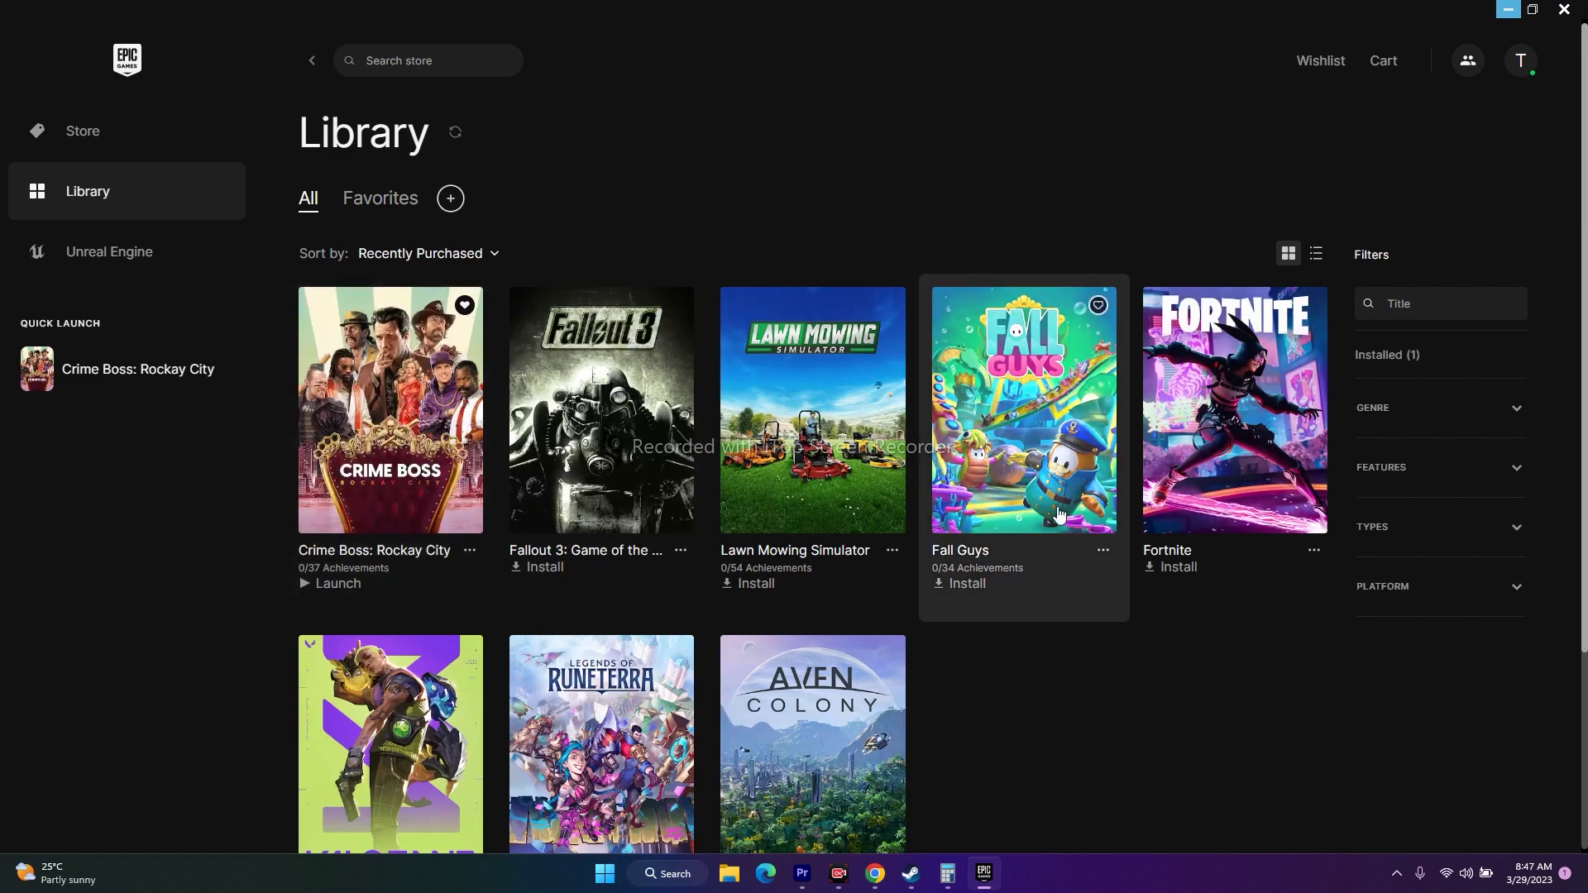
left_click(1509, 10)
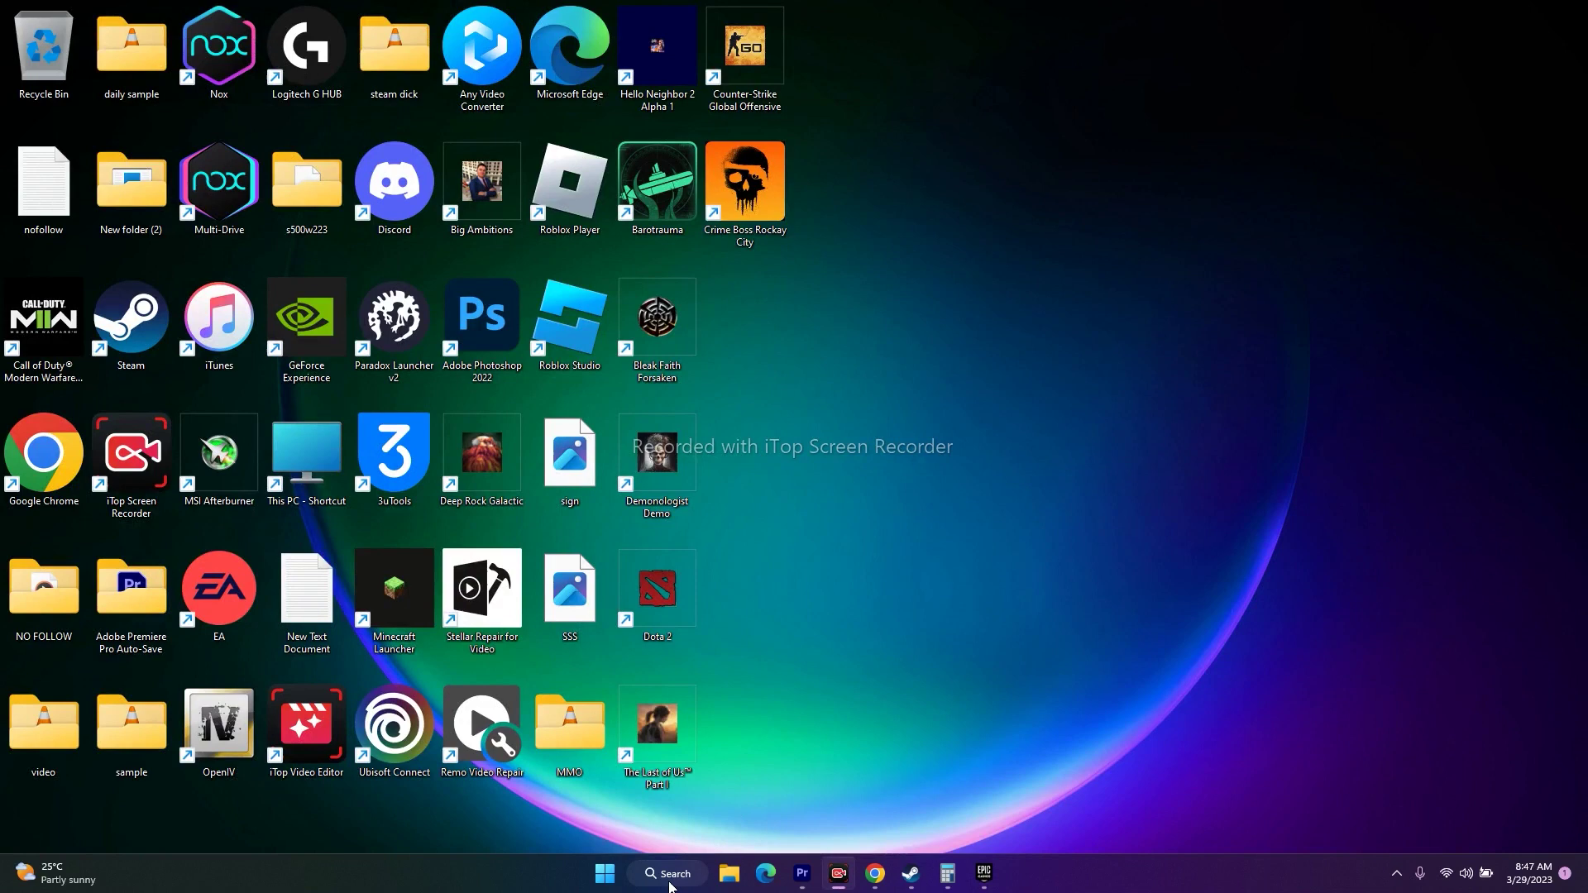
- Open System Configuration from Windows search, hide all Microsoft services in the services list and confirm the dialog
left_click(671, 880)
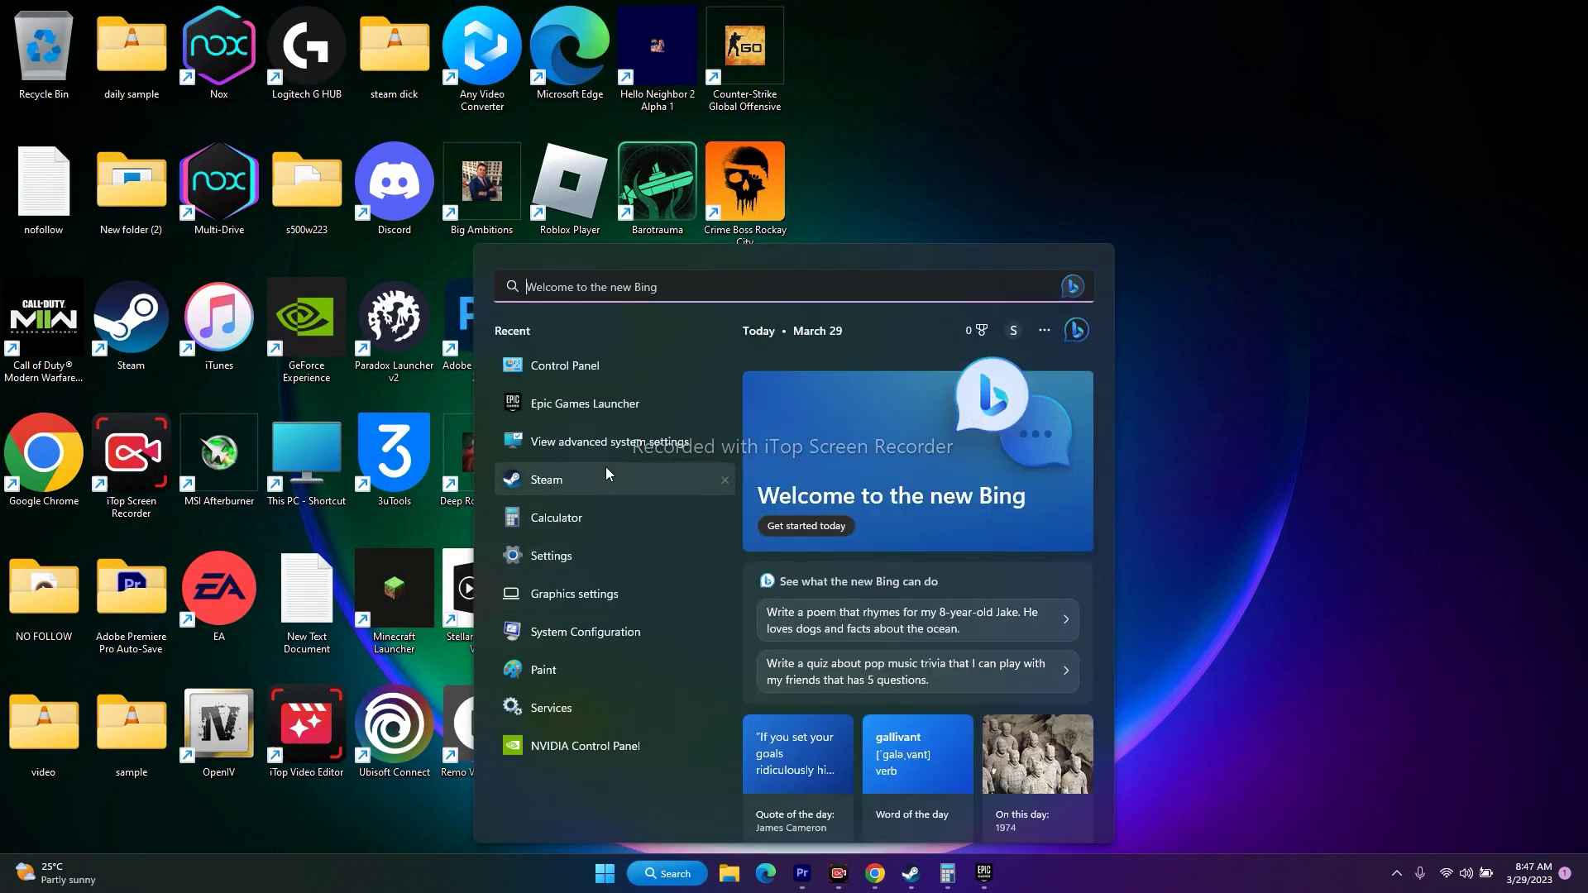
left_click(595, 638)
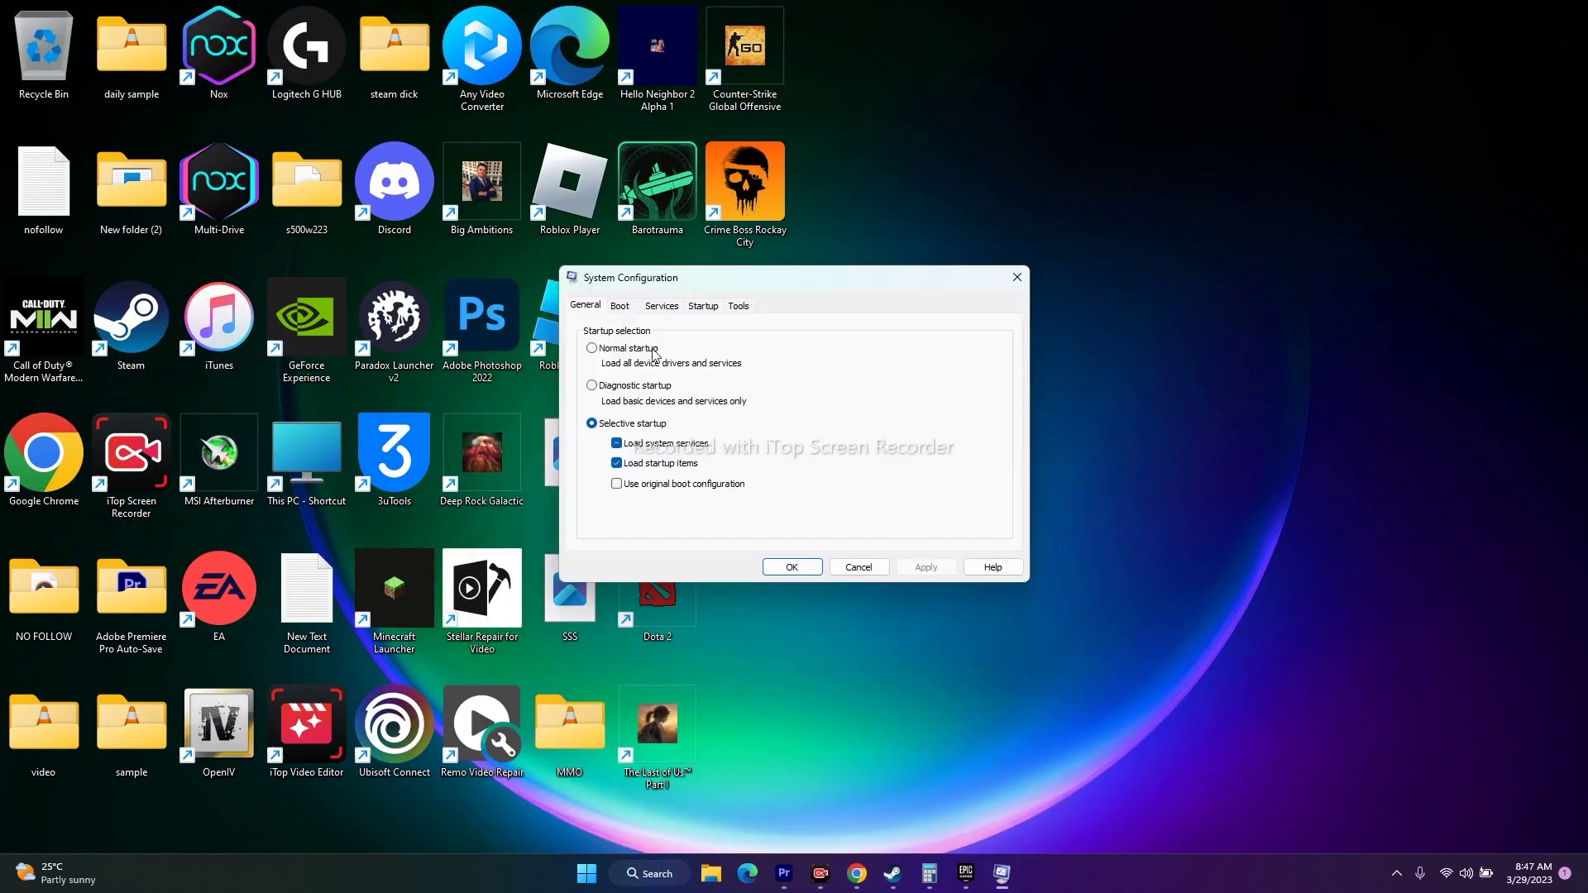
left_click(662, 306)
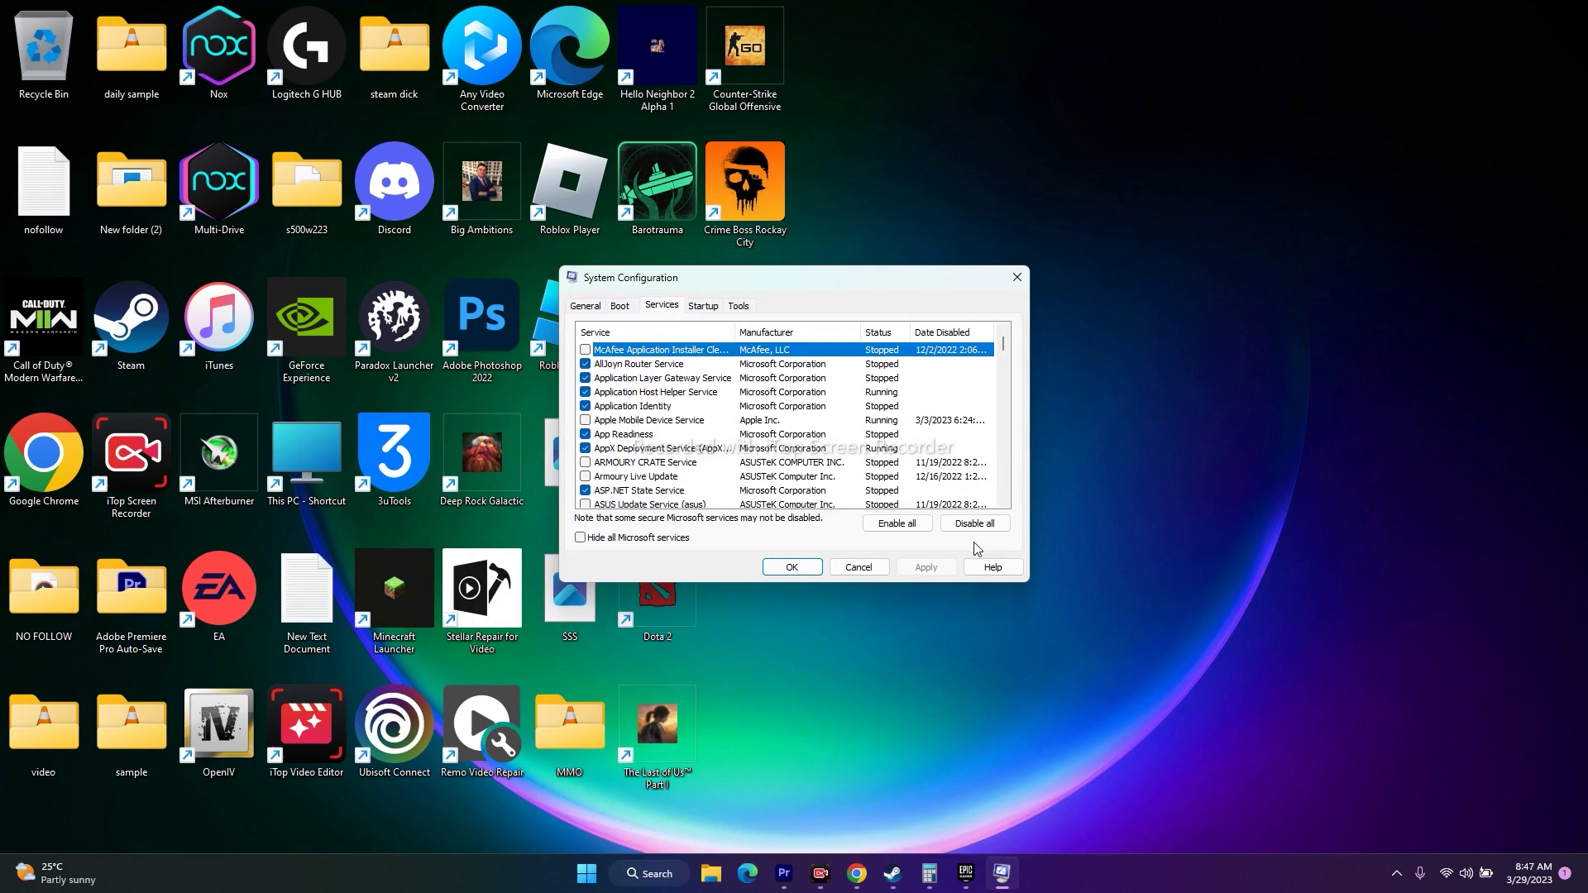
left_click(583, 538)
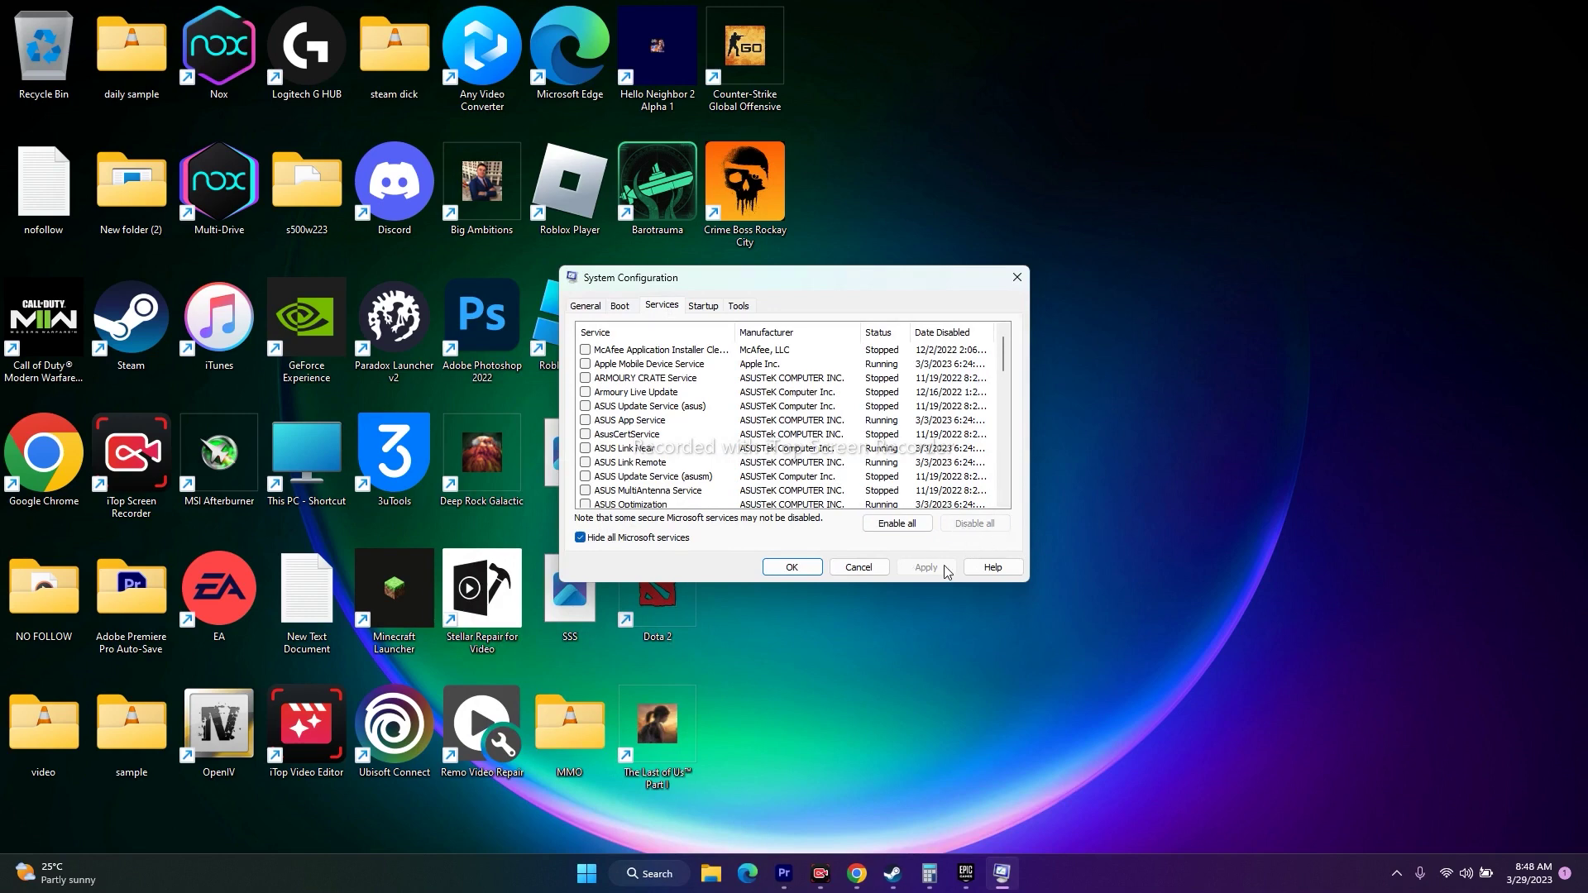
left_click(793, 568)
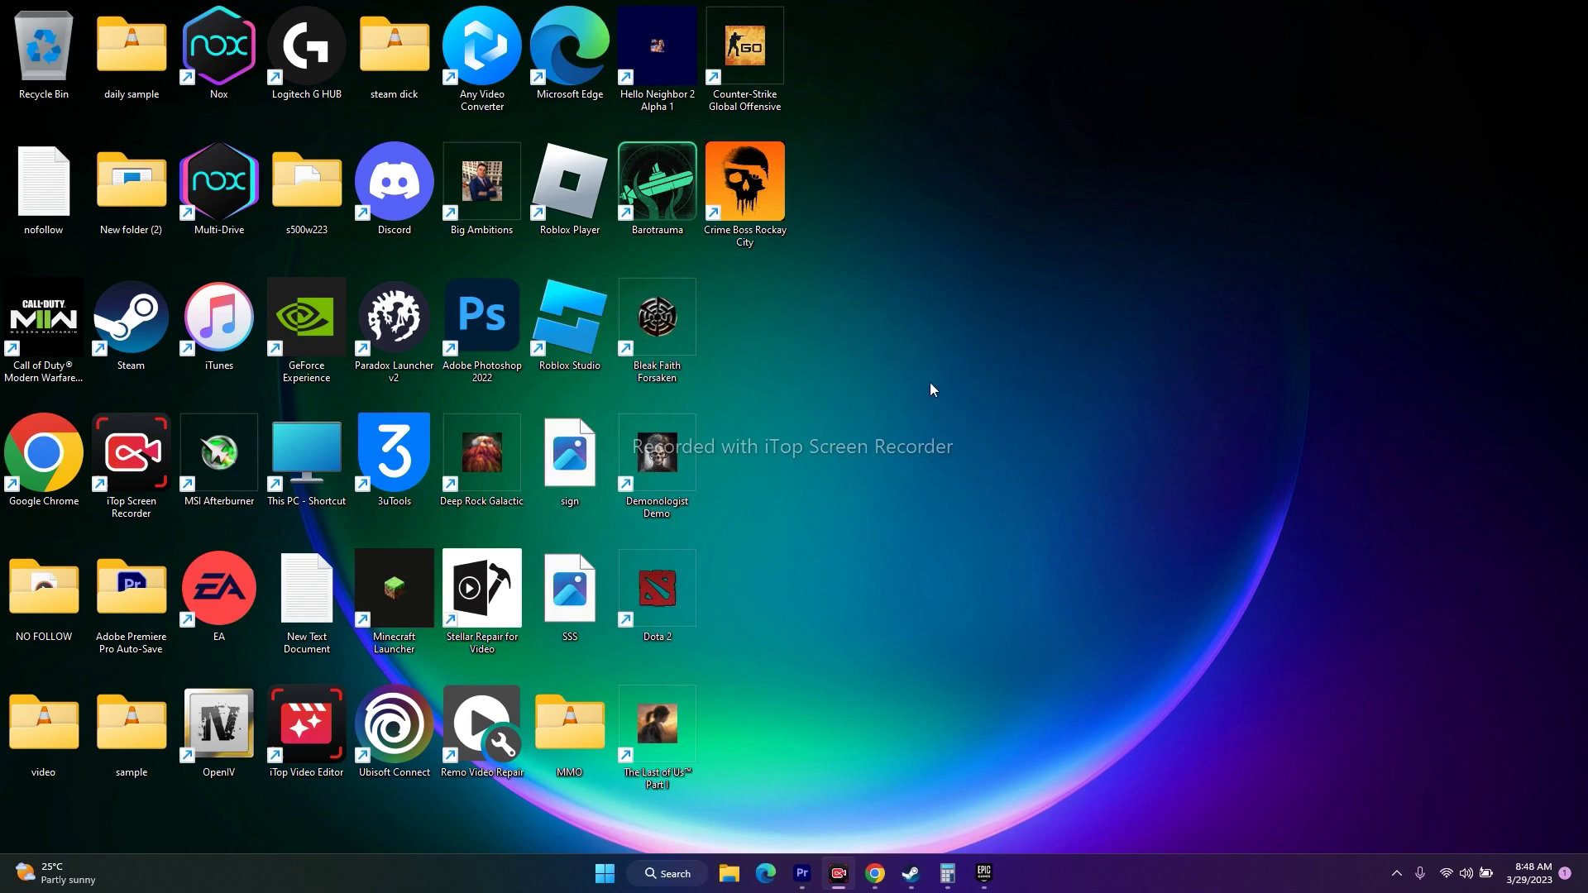
- Briefly revisit the Epic Games Launcher library, and switch to Chrome to show the NVIDIA GeForce Drivers page
left_click(983, 873)
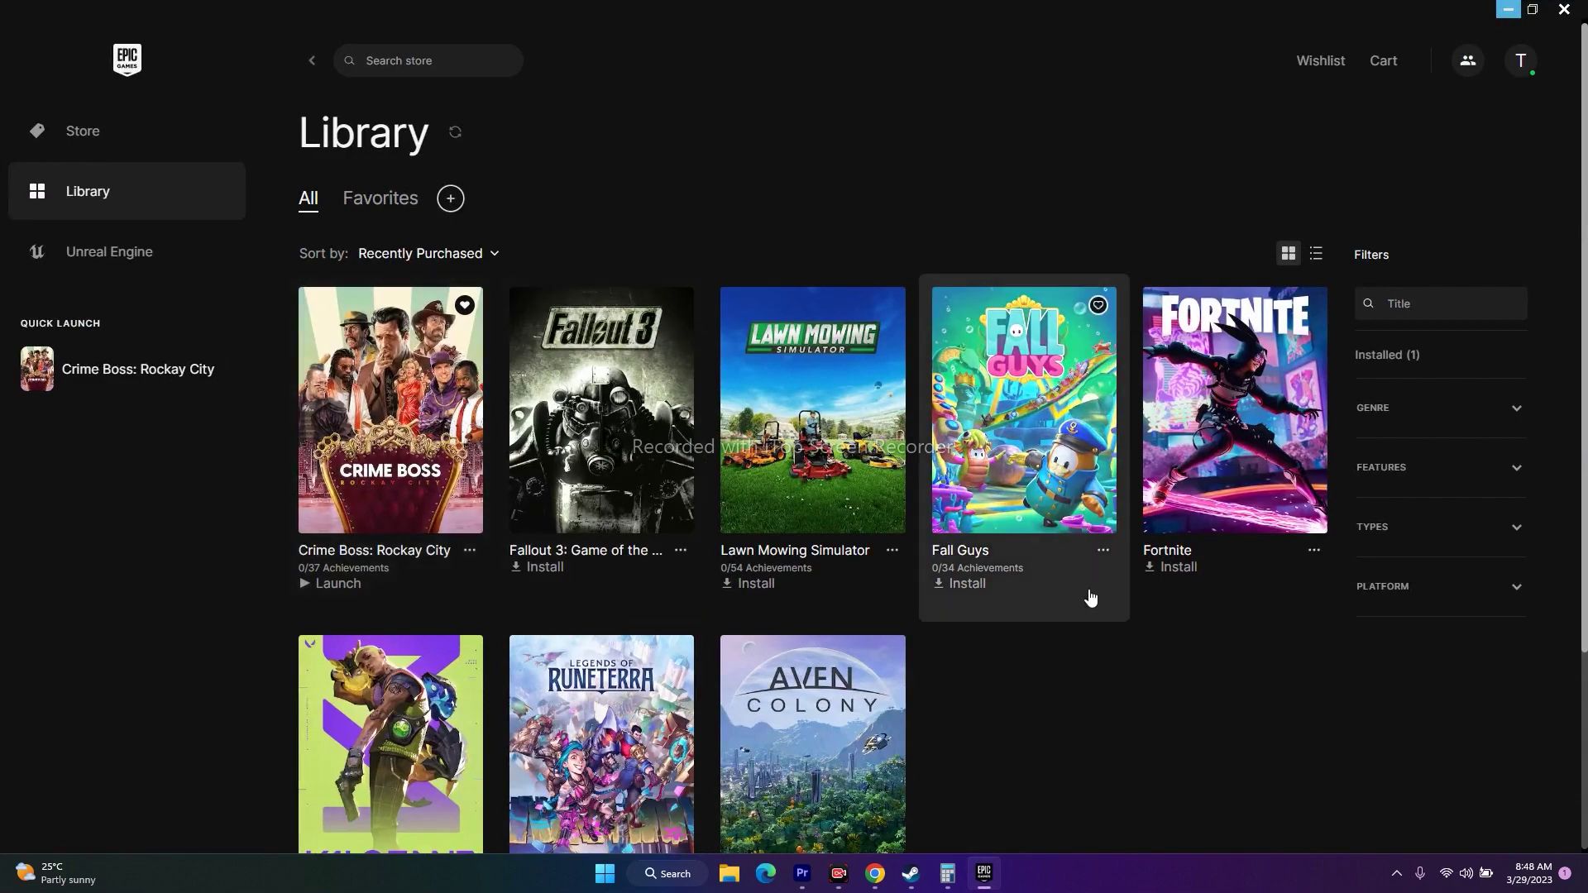
left_click(1507, 10)
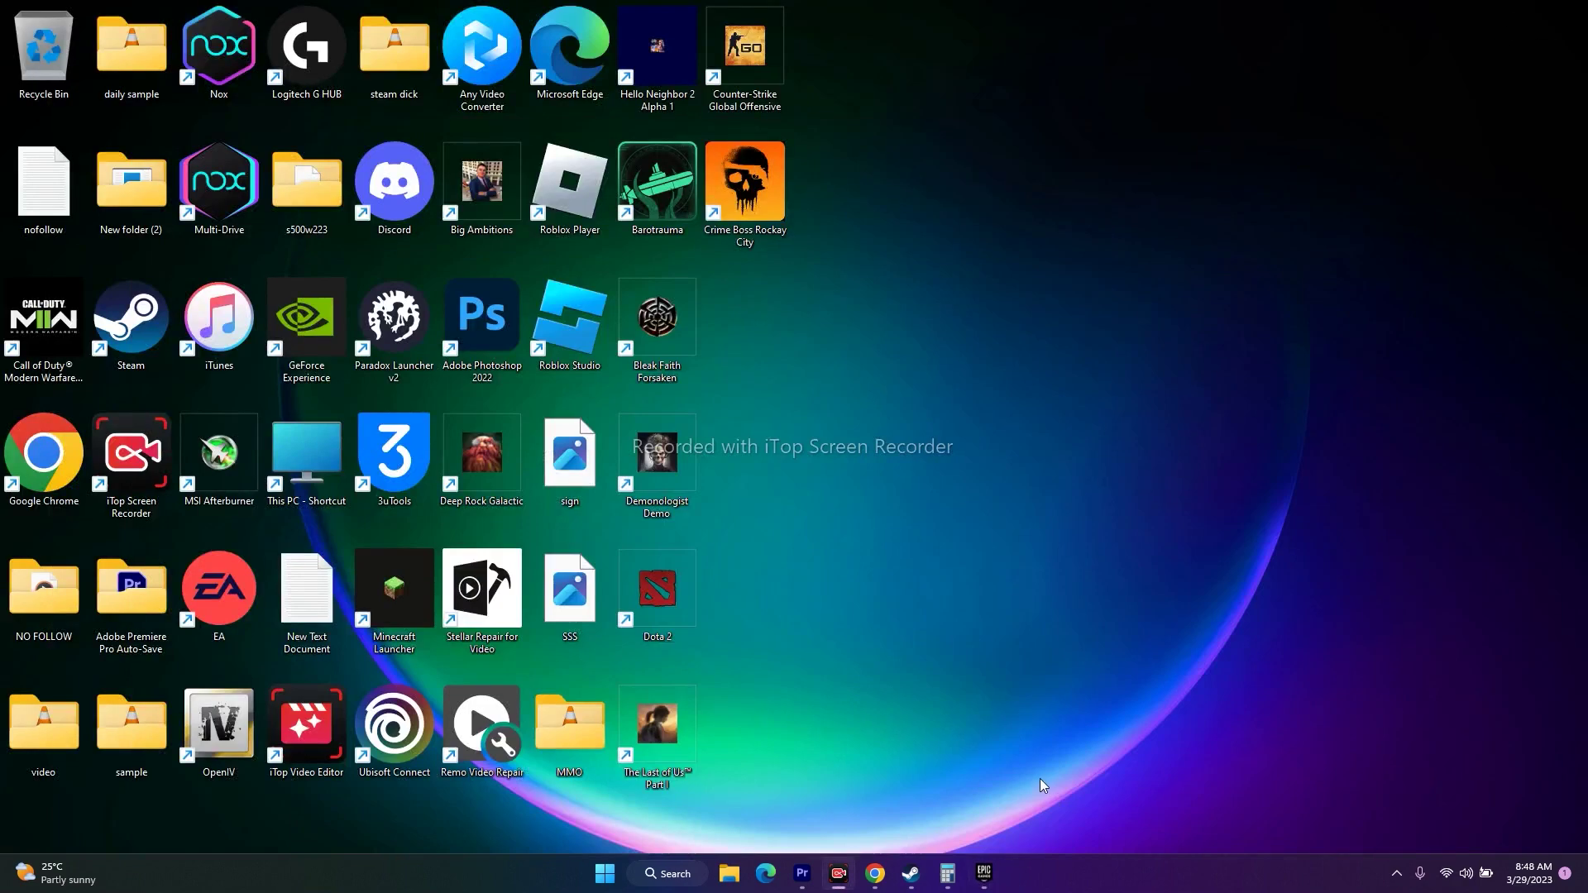
left_click(876, 873)
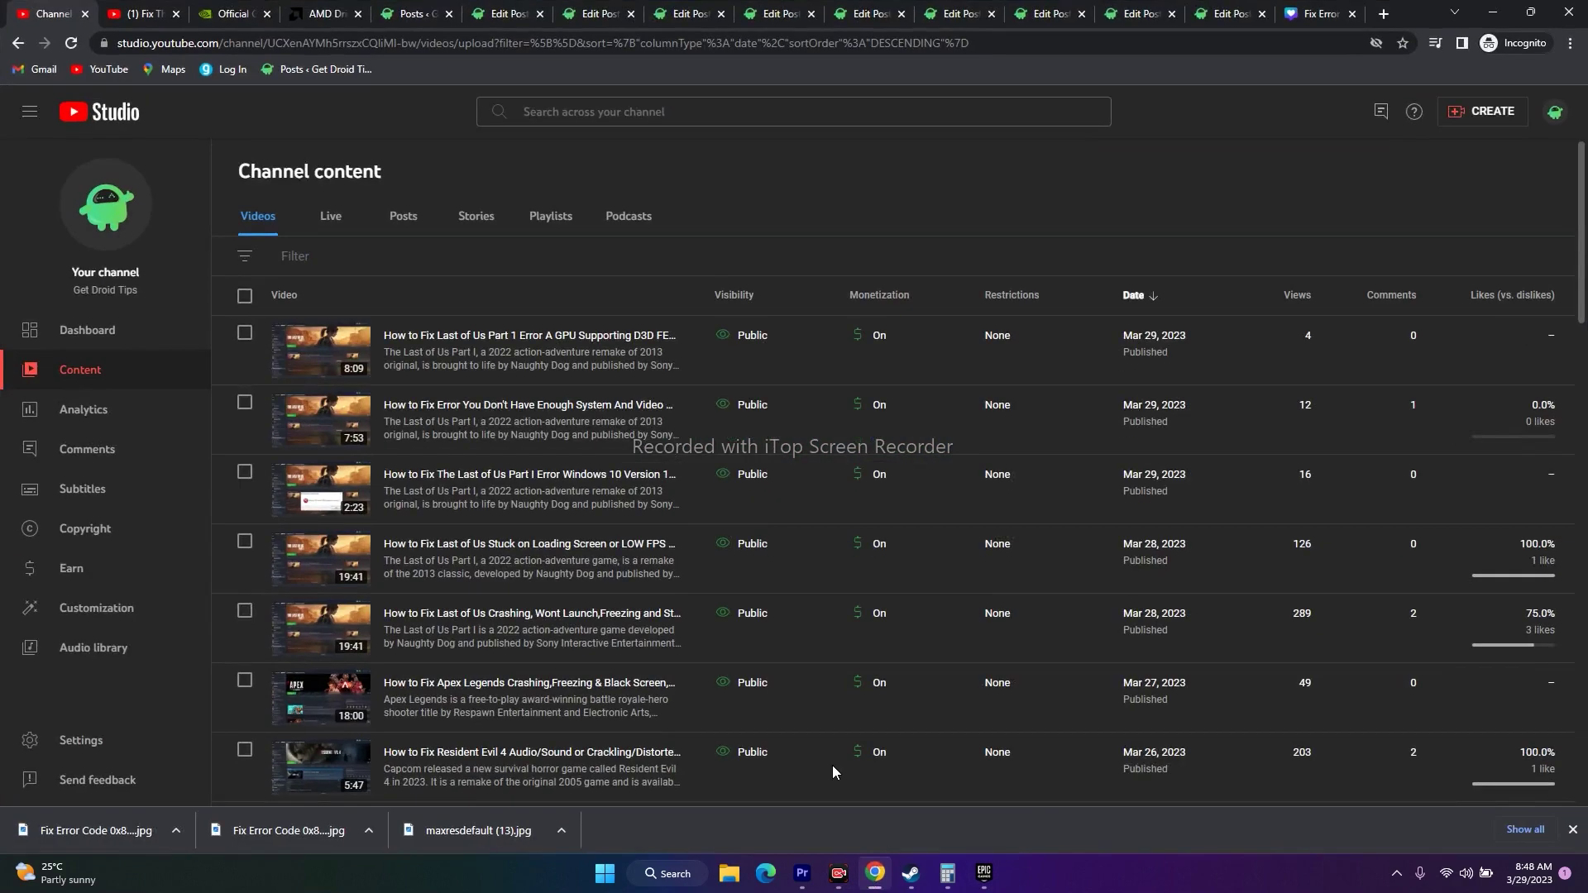
left_click(231, 7)
left_click(313, 13)
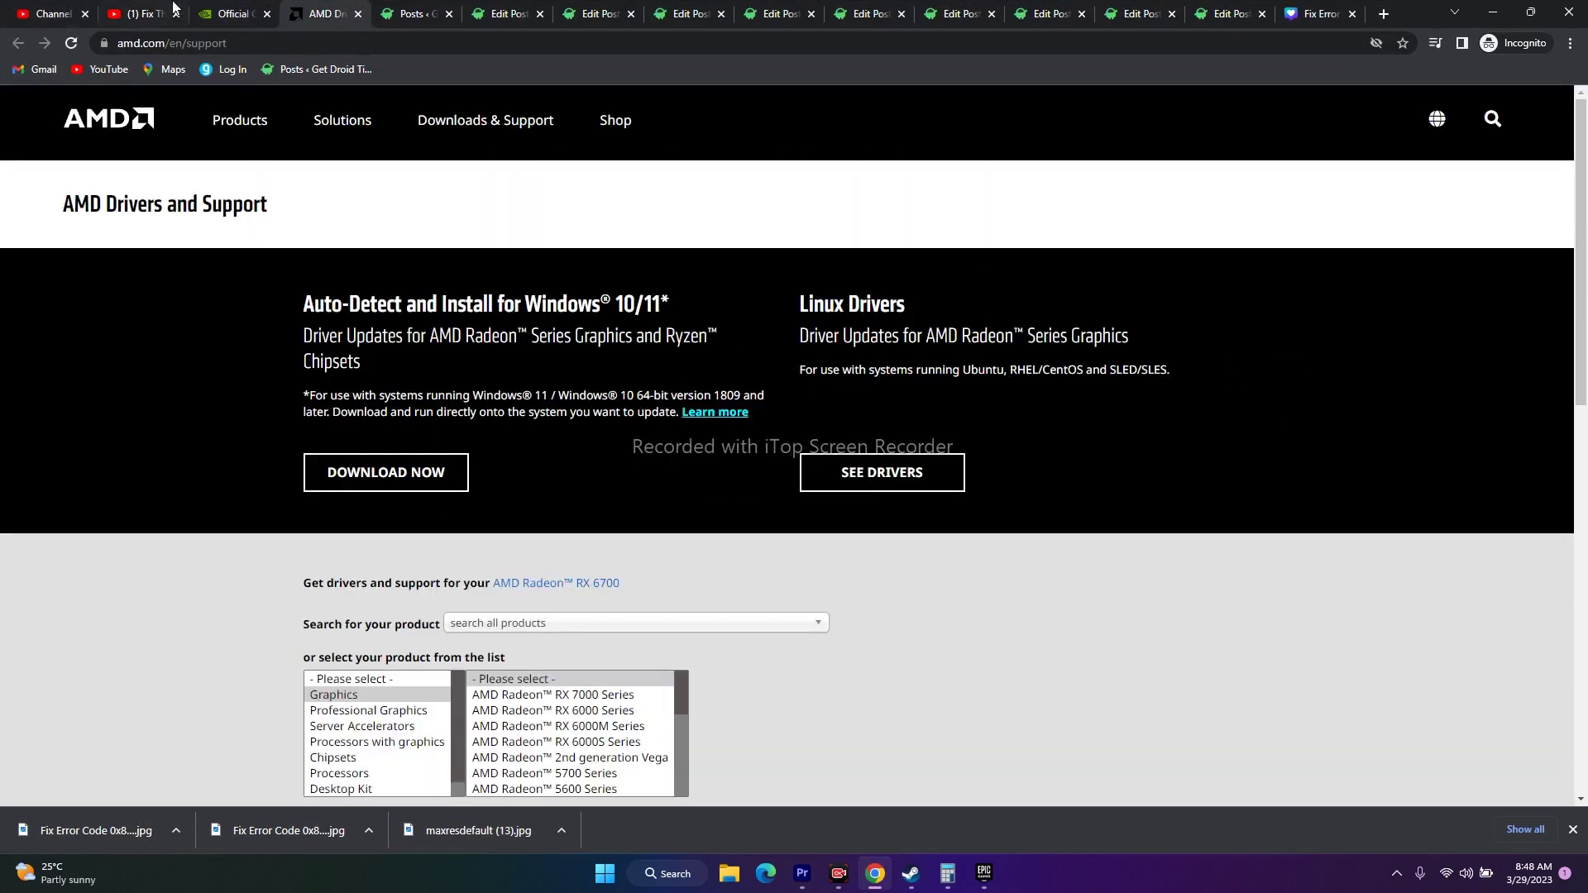
left_click(225, 9)
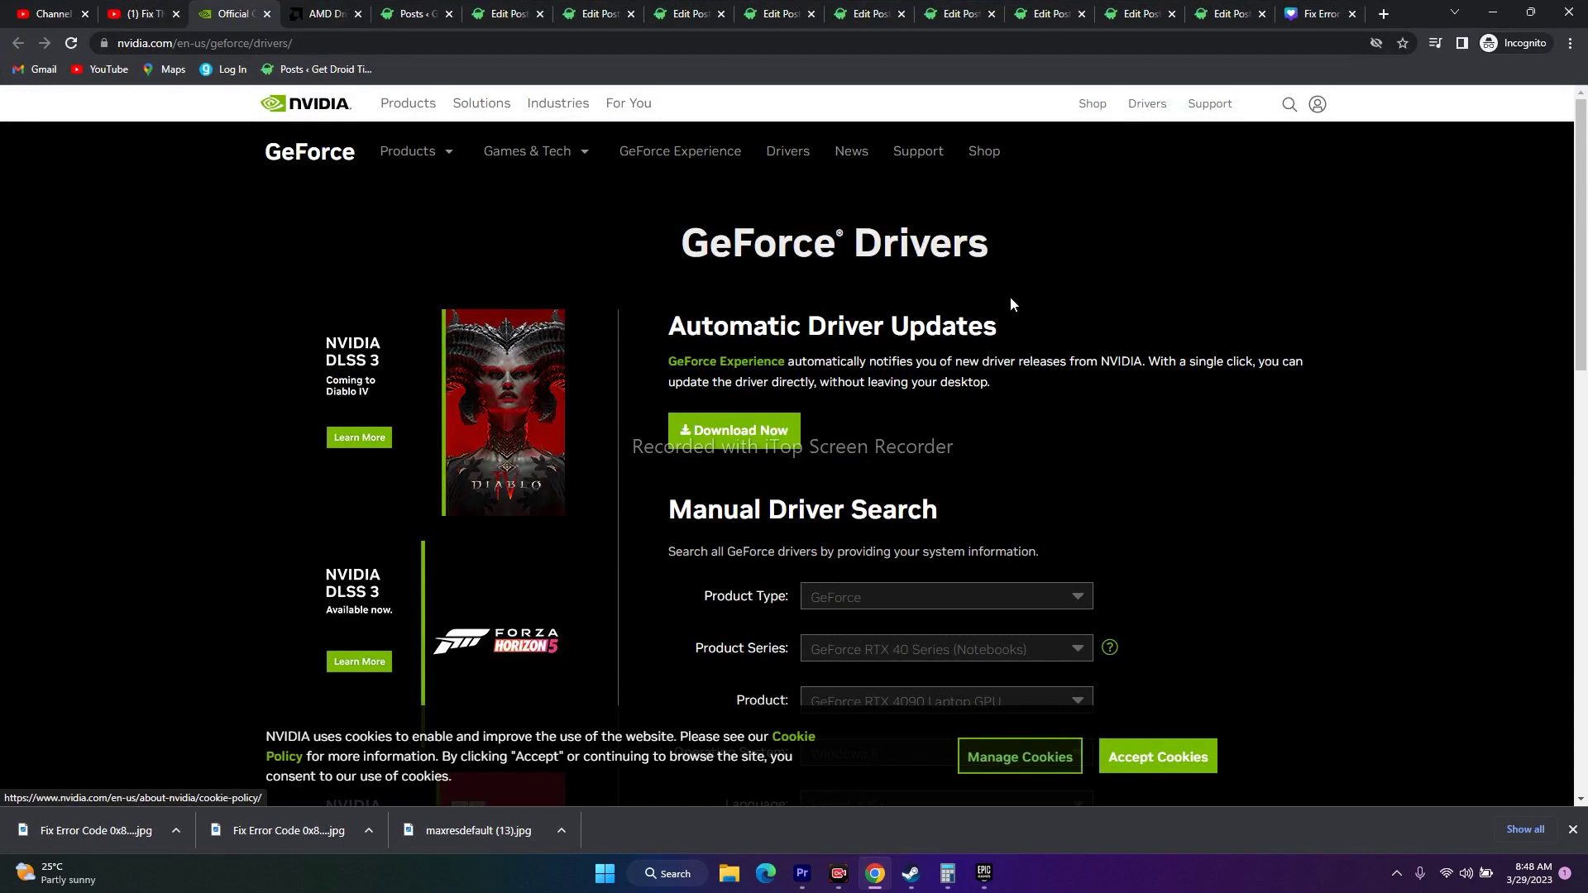
- Run the manual driver search for the GeForce RTX 4090 Laptop GPU on Windows 11 and highlight the newest Game Ready Driver's version
scroll(1412, 328, "down", 4)
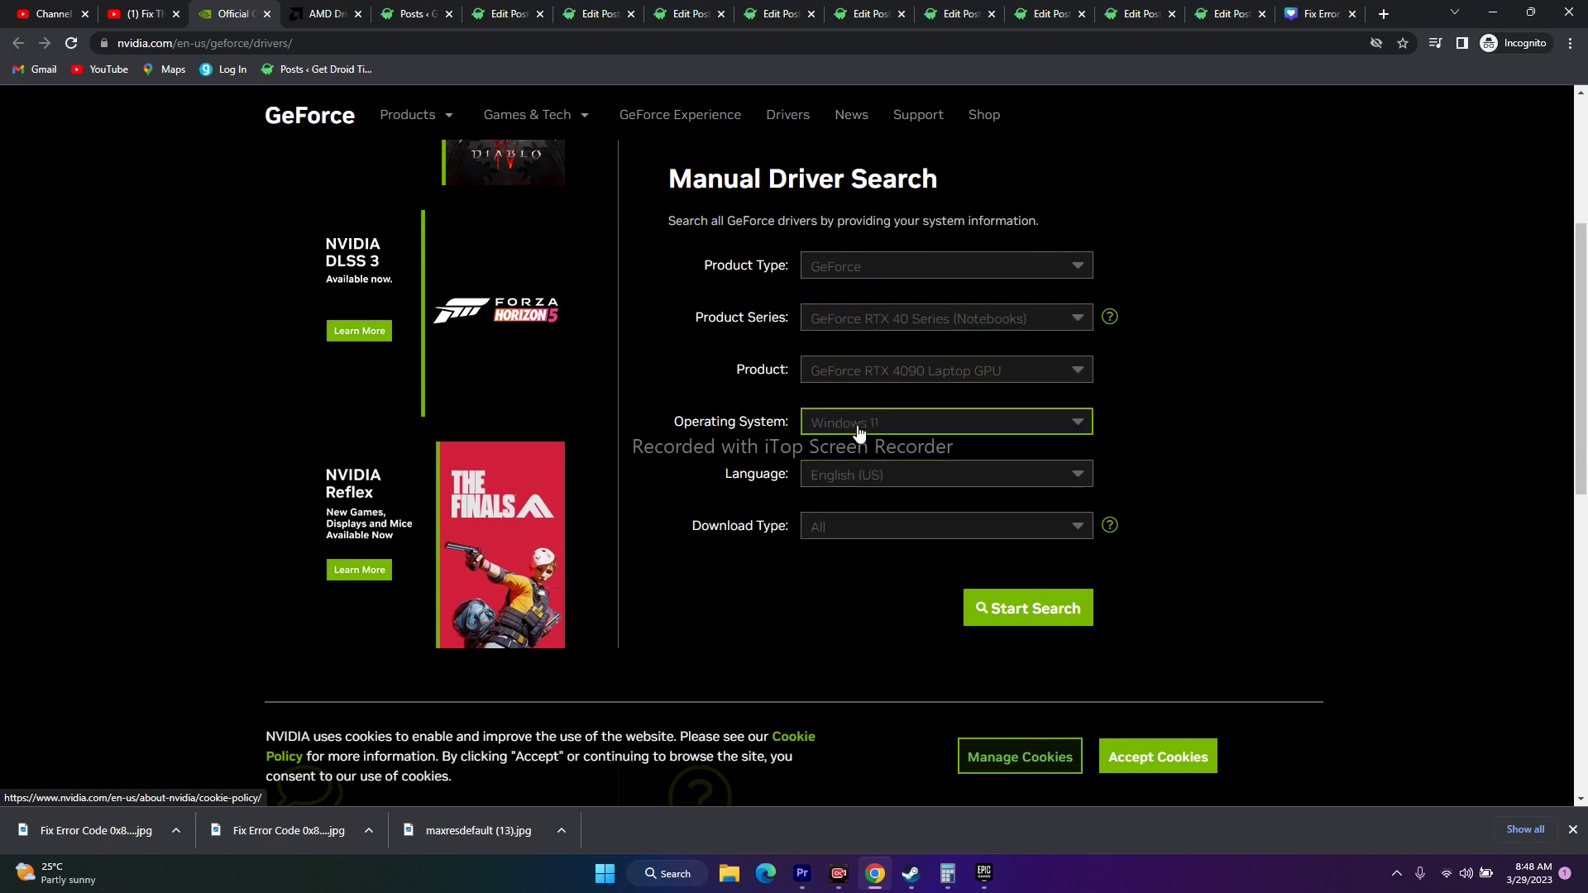
scroll(1263, 471, "down", 2)
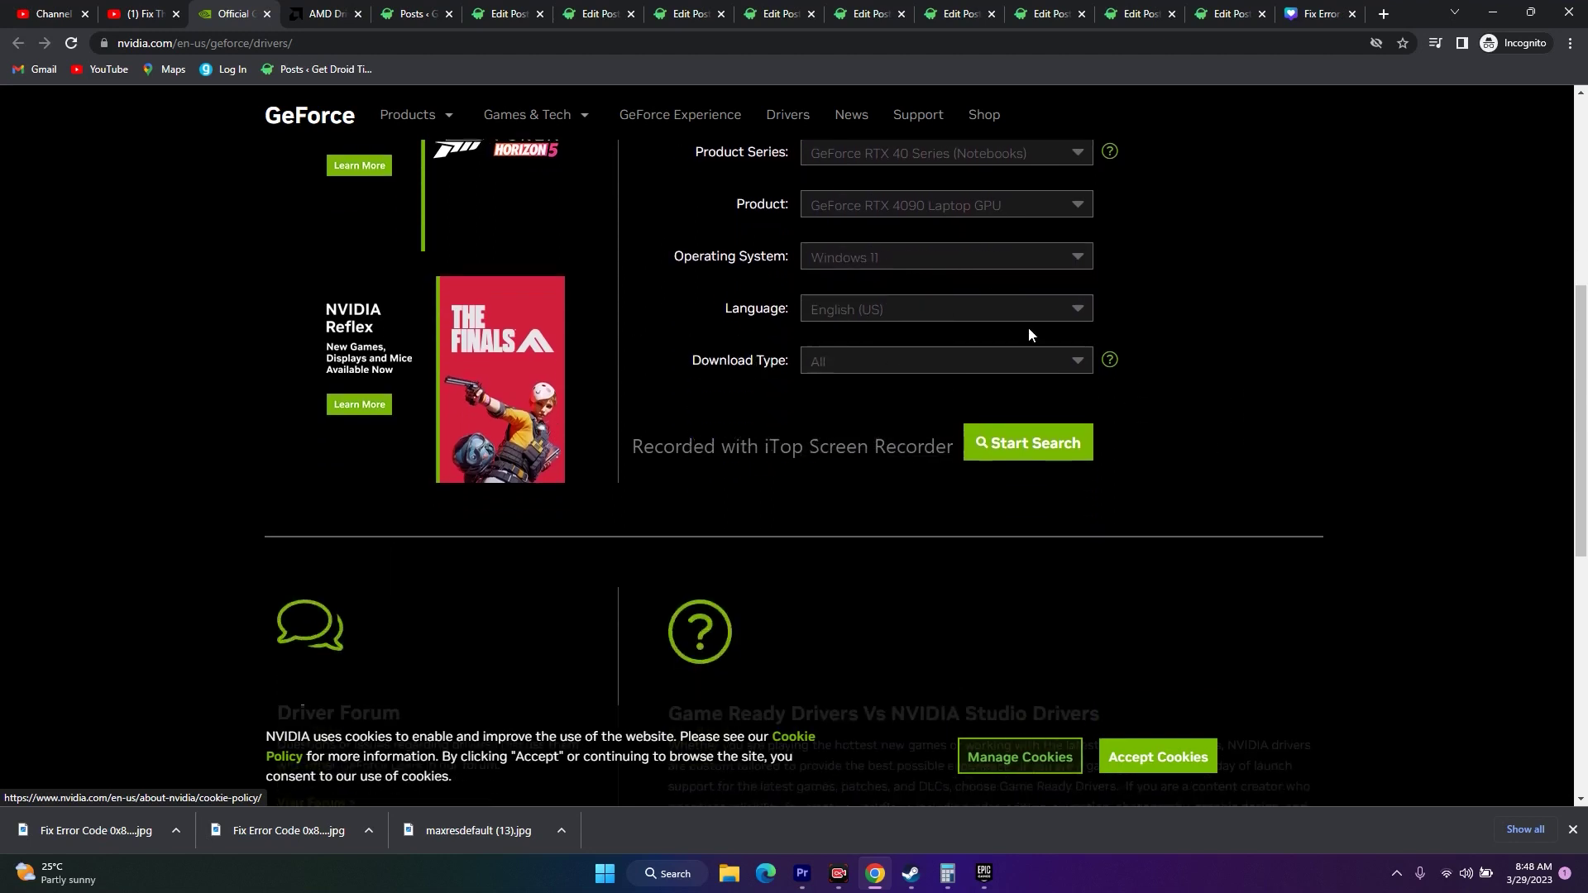
scroll(1029, 326, "up", 2)
scroll(1130, 537, "down", 1)
left_click(1030, 526)
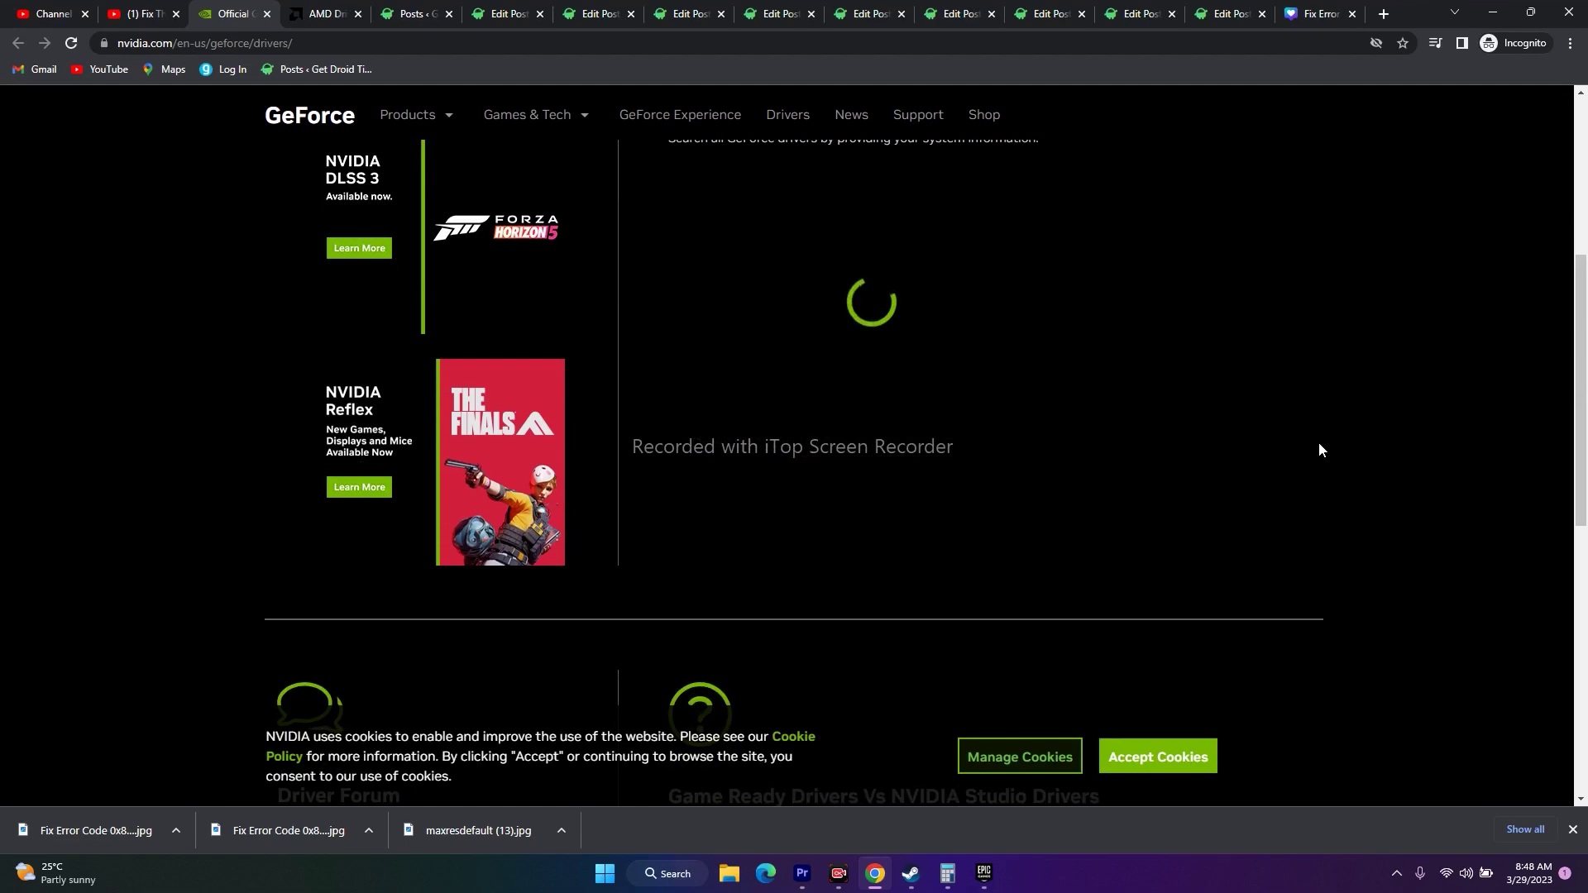
scroll(1372, 297, "down", 9)
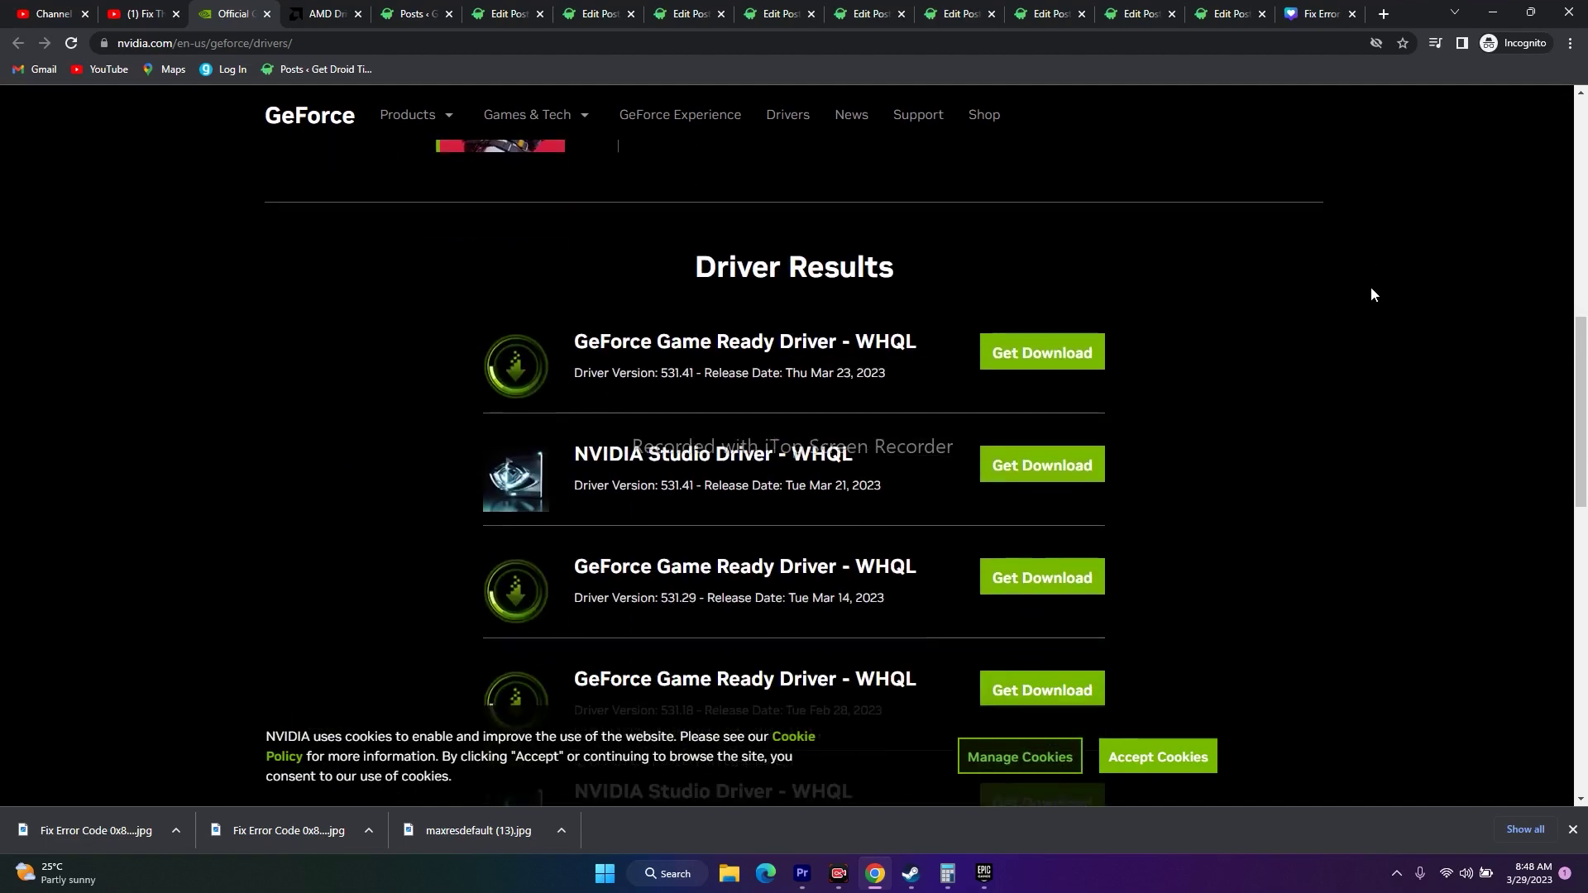
scroll(1373, 297, "up", 3)
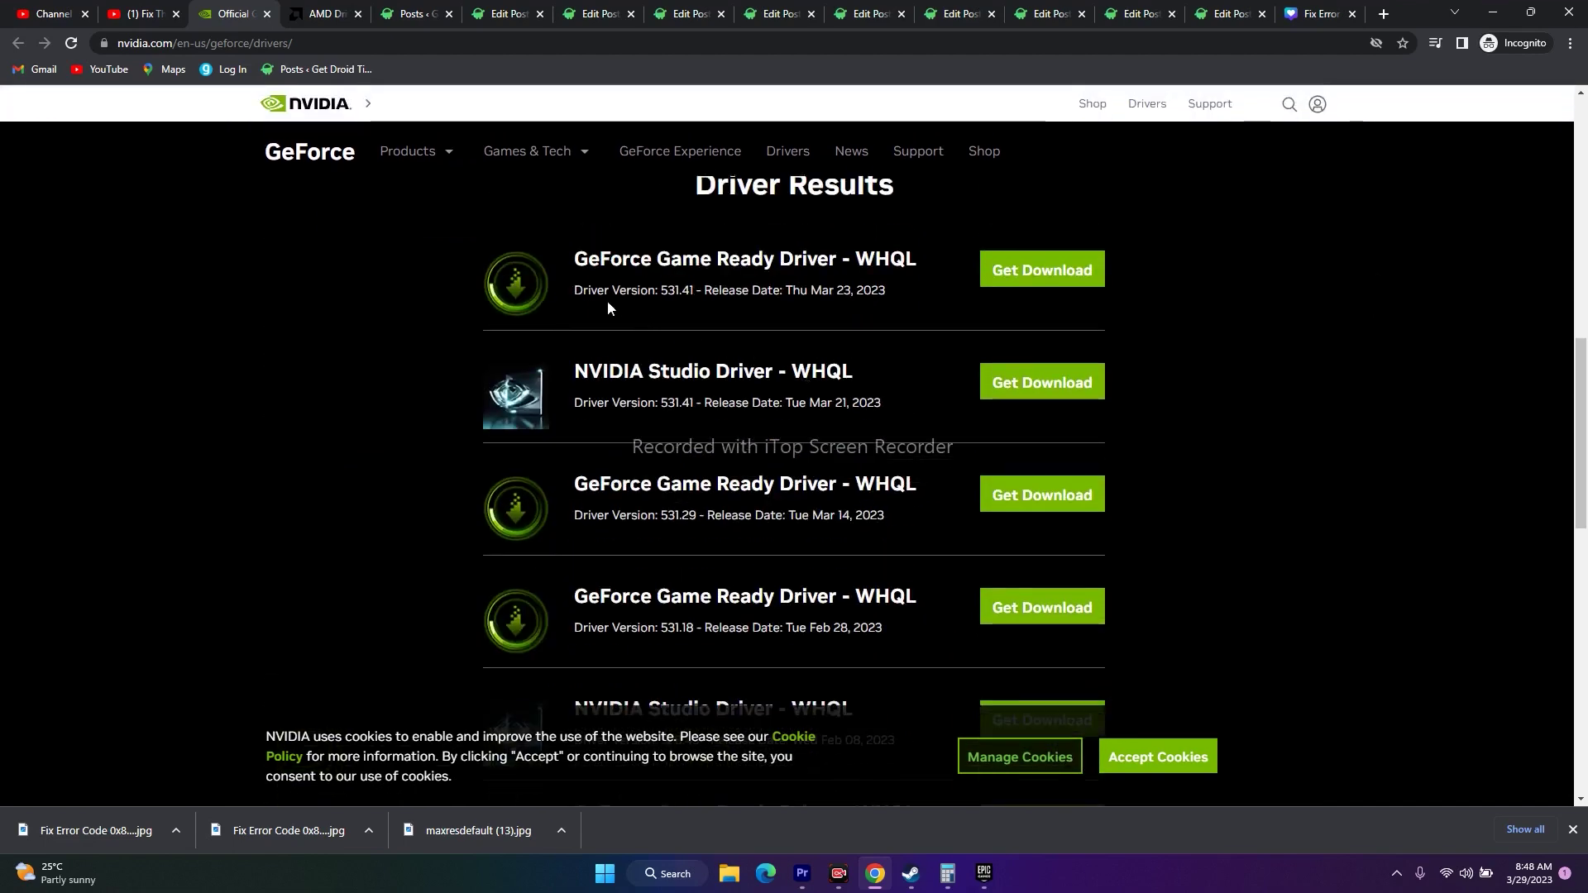
left_click_drag(662, 290, 725, 290)
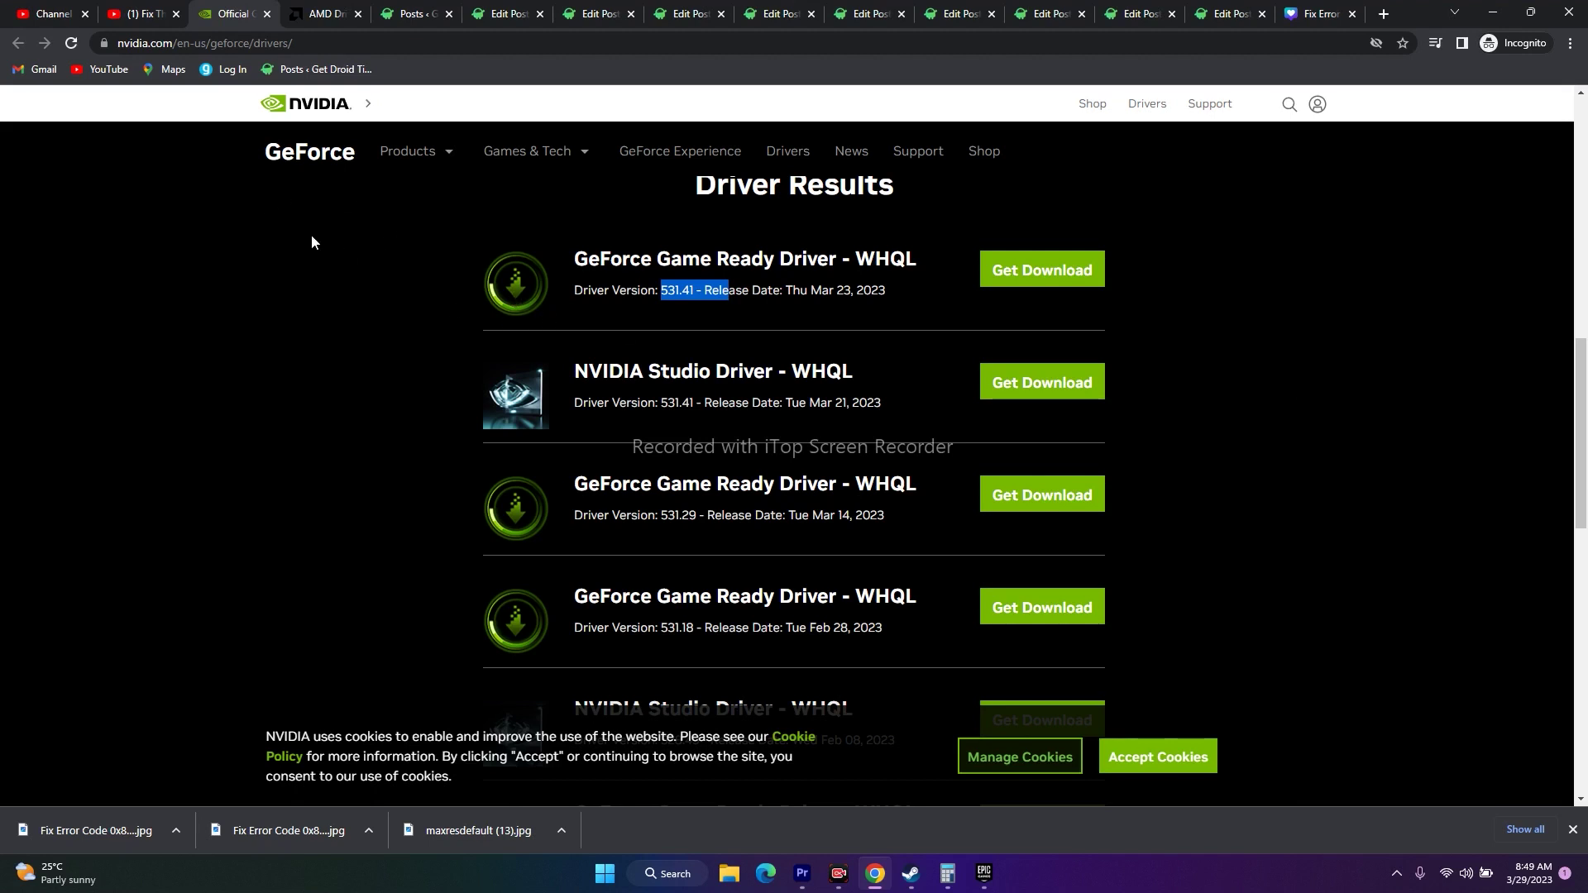
- Find AMD's drivers for the Graphics product Radeon RX 6800 in the RX 6000 and RX 6800 Series, and expand Windows 11 - 64-Bit Edition
left_click(313, 24)
scroll(369, 450, "down", 3)
left_click(370, 449)
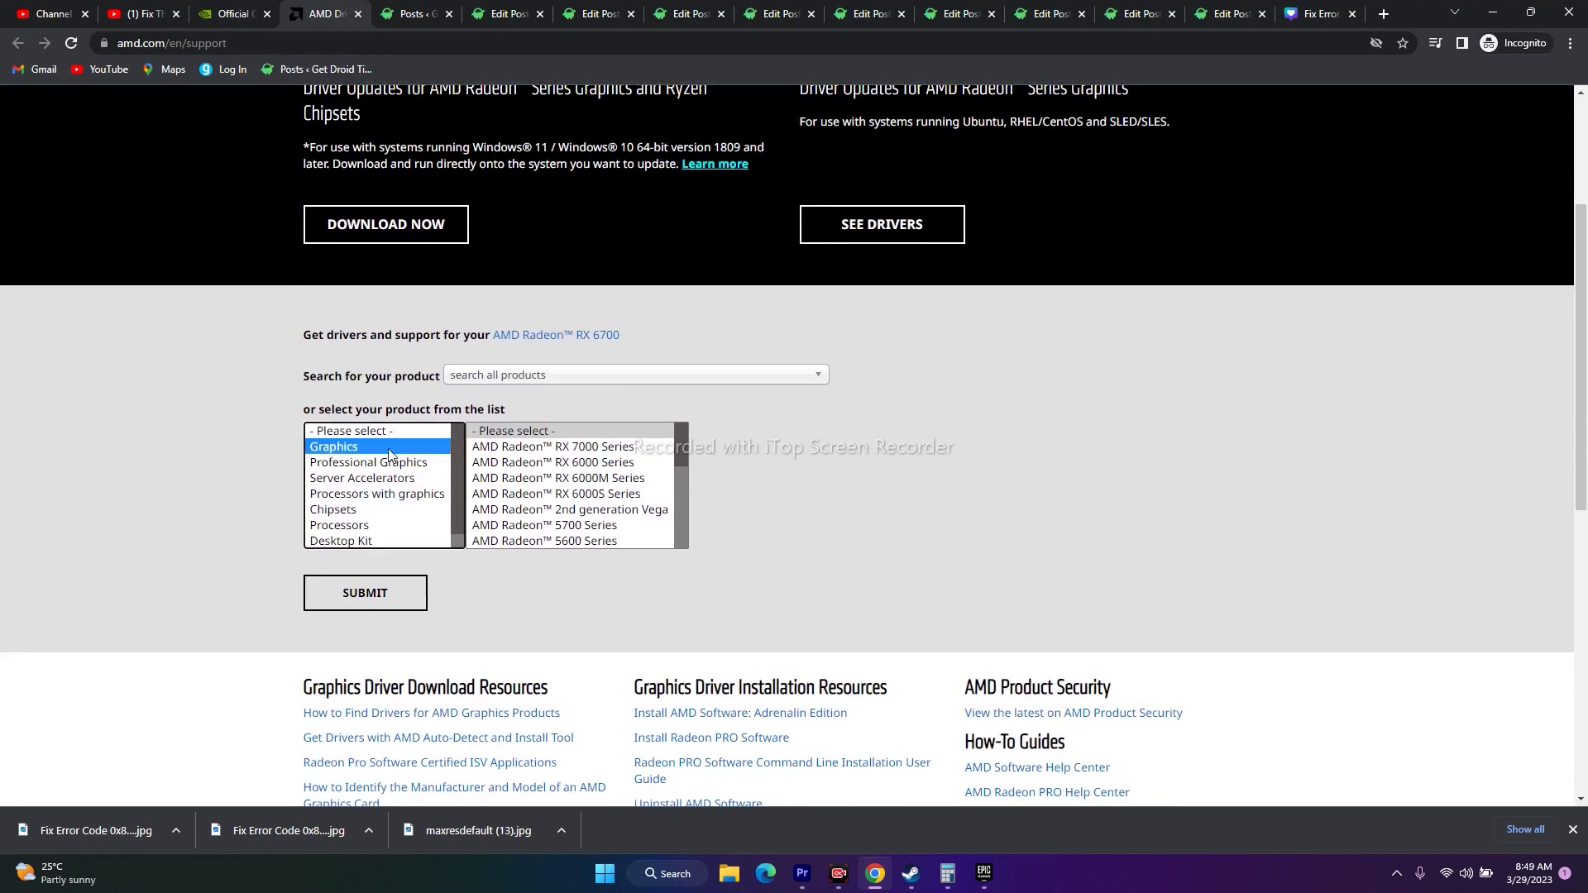
left_click(517, 463)
left_click(783, 464)
left_click(943, 464)
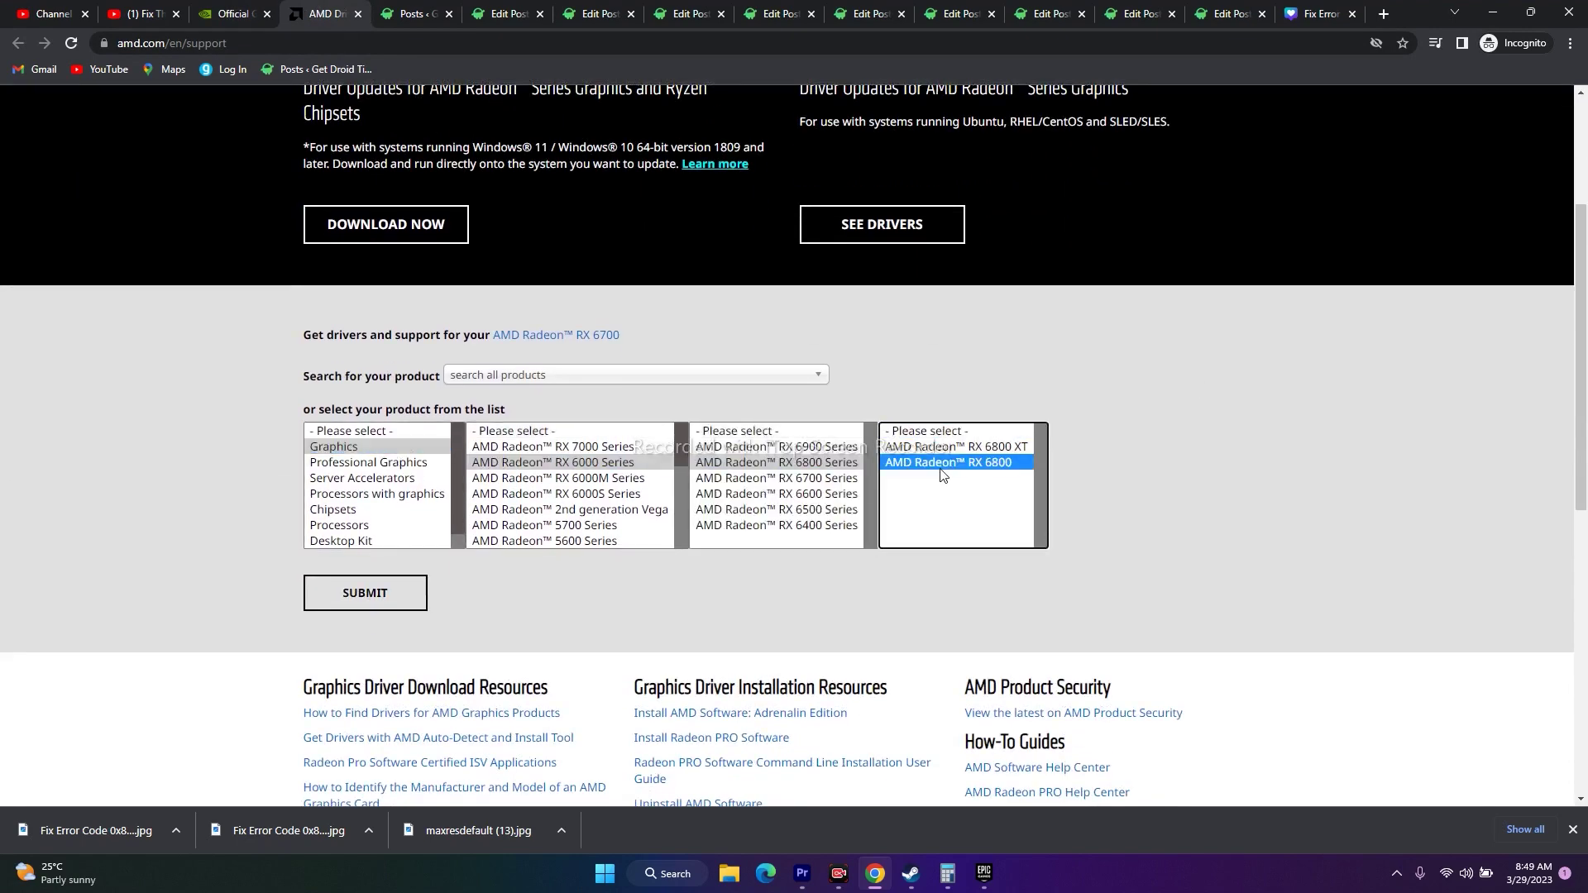
left_click(374, 597)
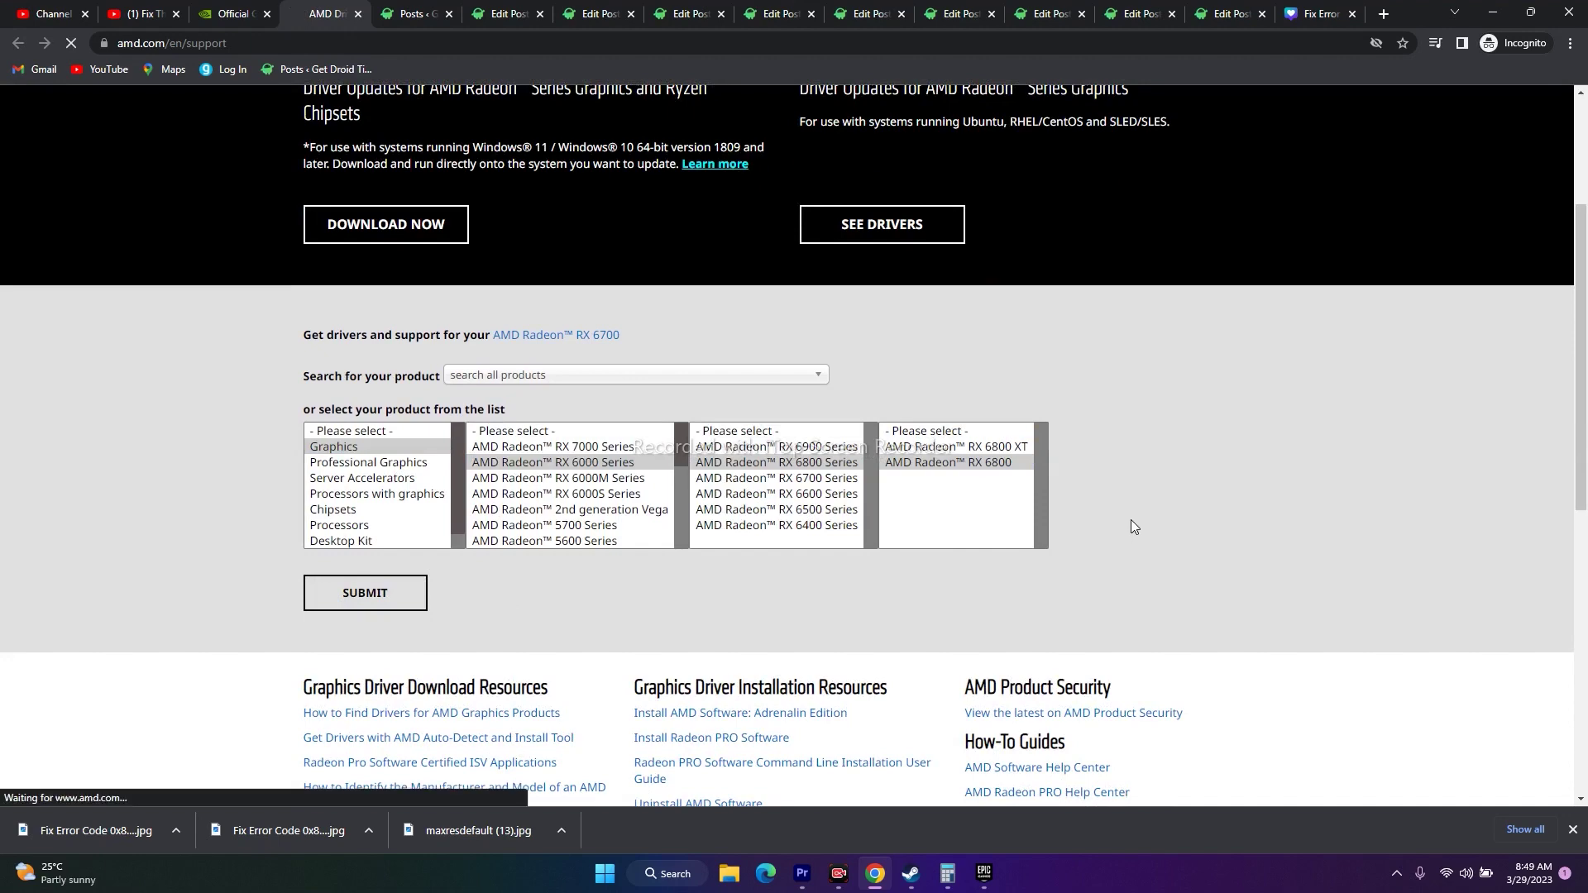
scroll(904, 455, "down", 2)
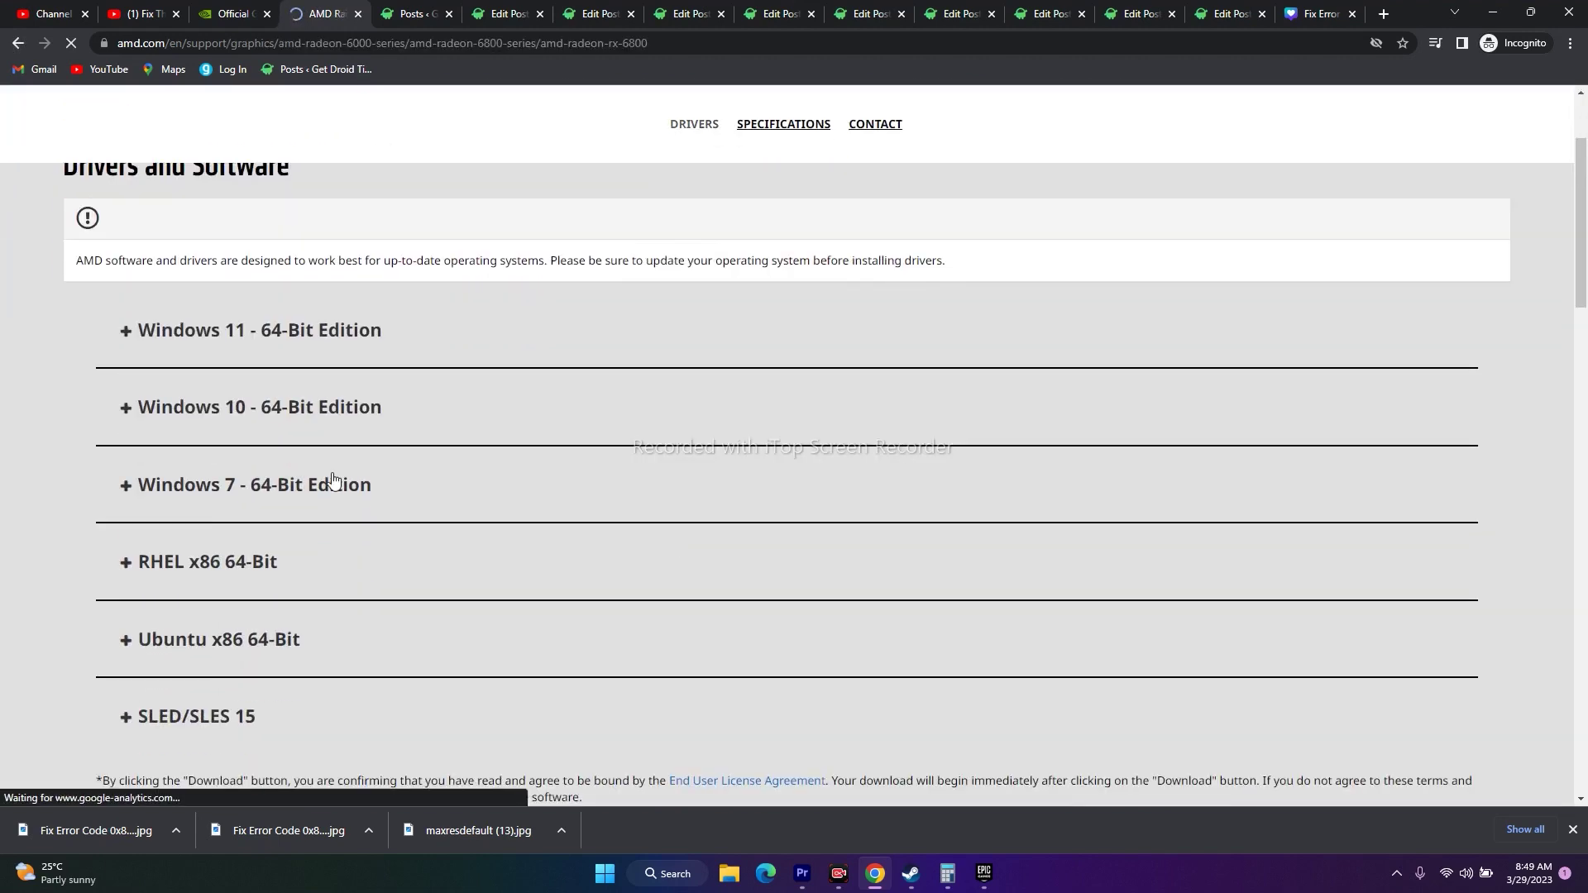
left_click(126, 335)
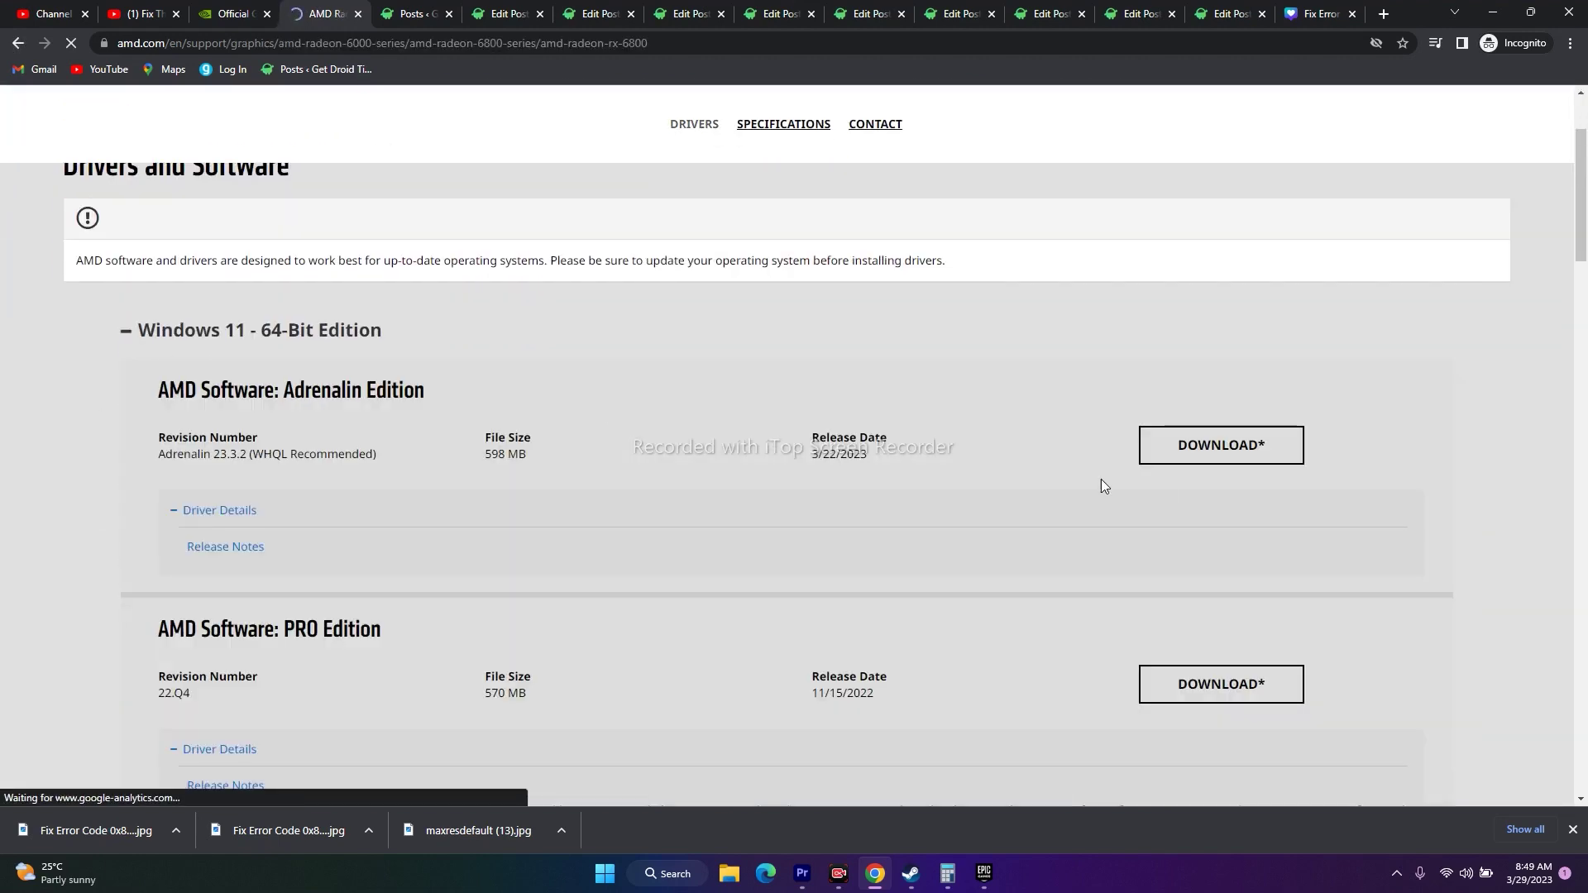
- Look through the Windows 10 - 64-Bit and Windows 7 - 64-Bit driver sections on the AMD page, and leave all editions collapsed
left_click(126, 339)
left_click(129, 410)
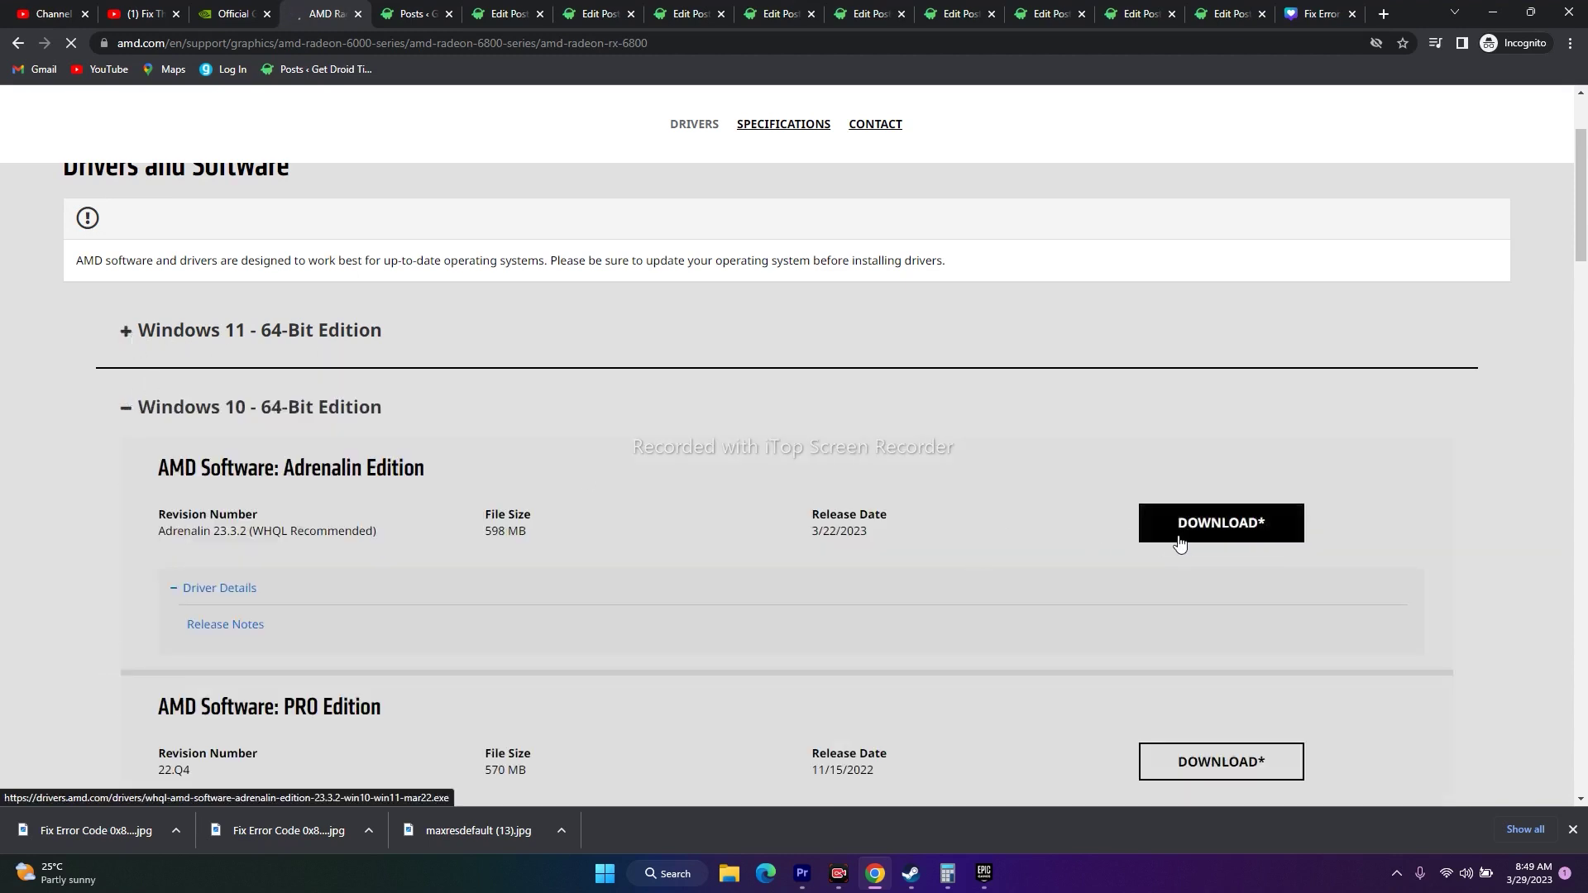
left_click(128, 418)
left_click(127, 495)
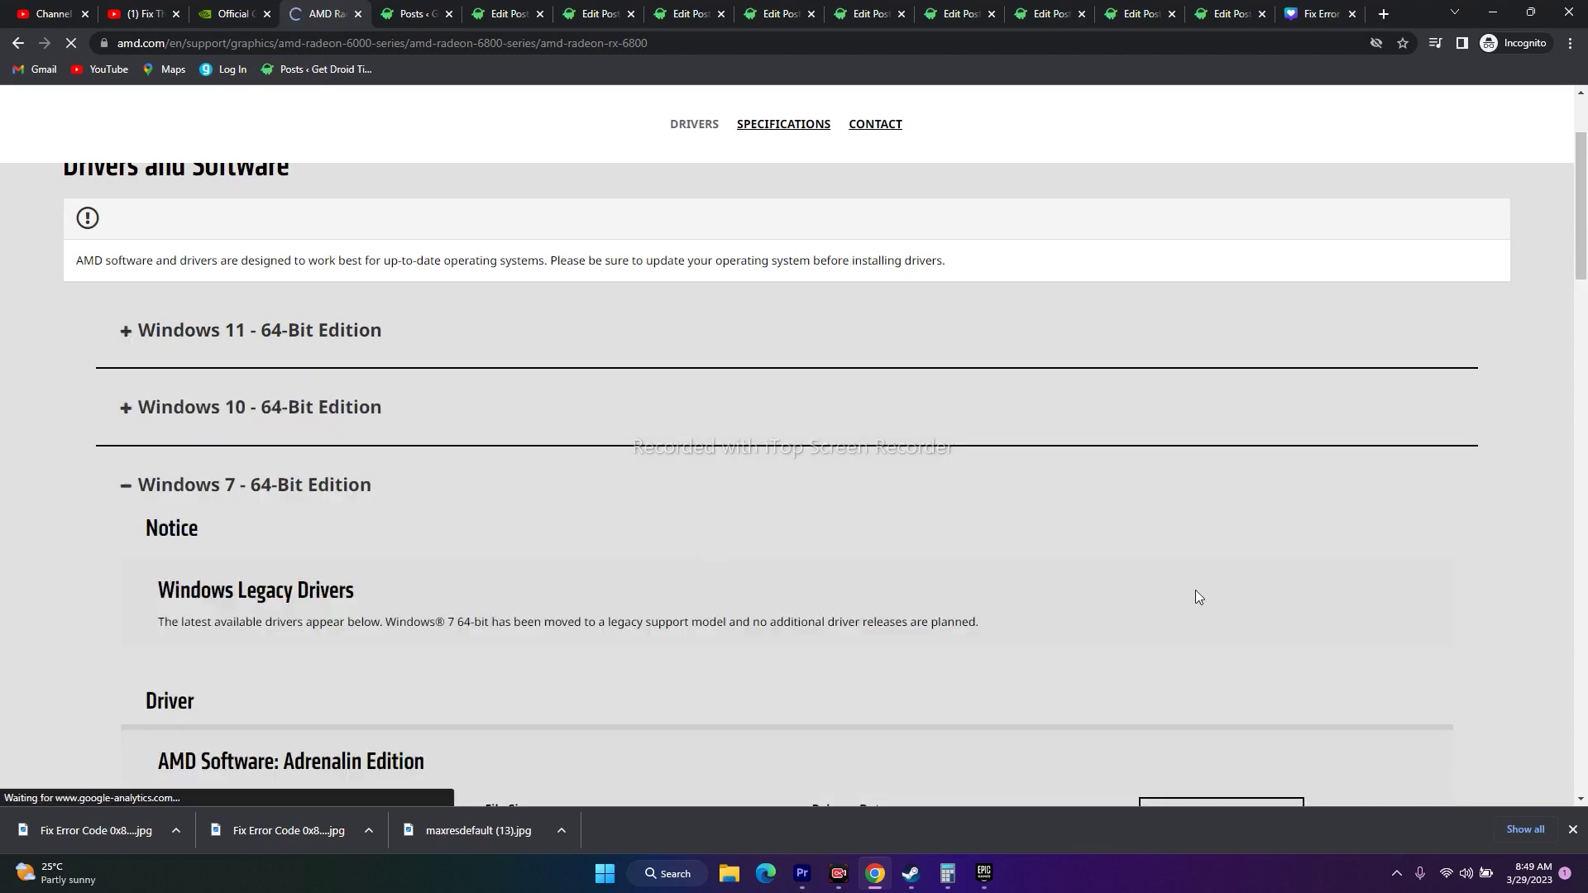
left_click(129, 487)
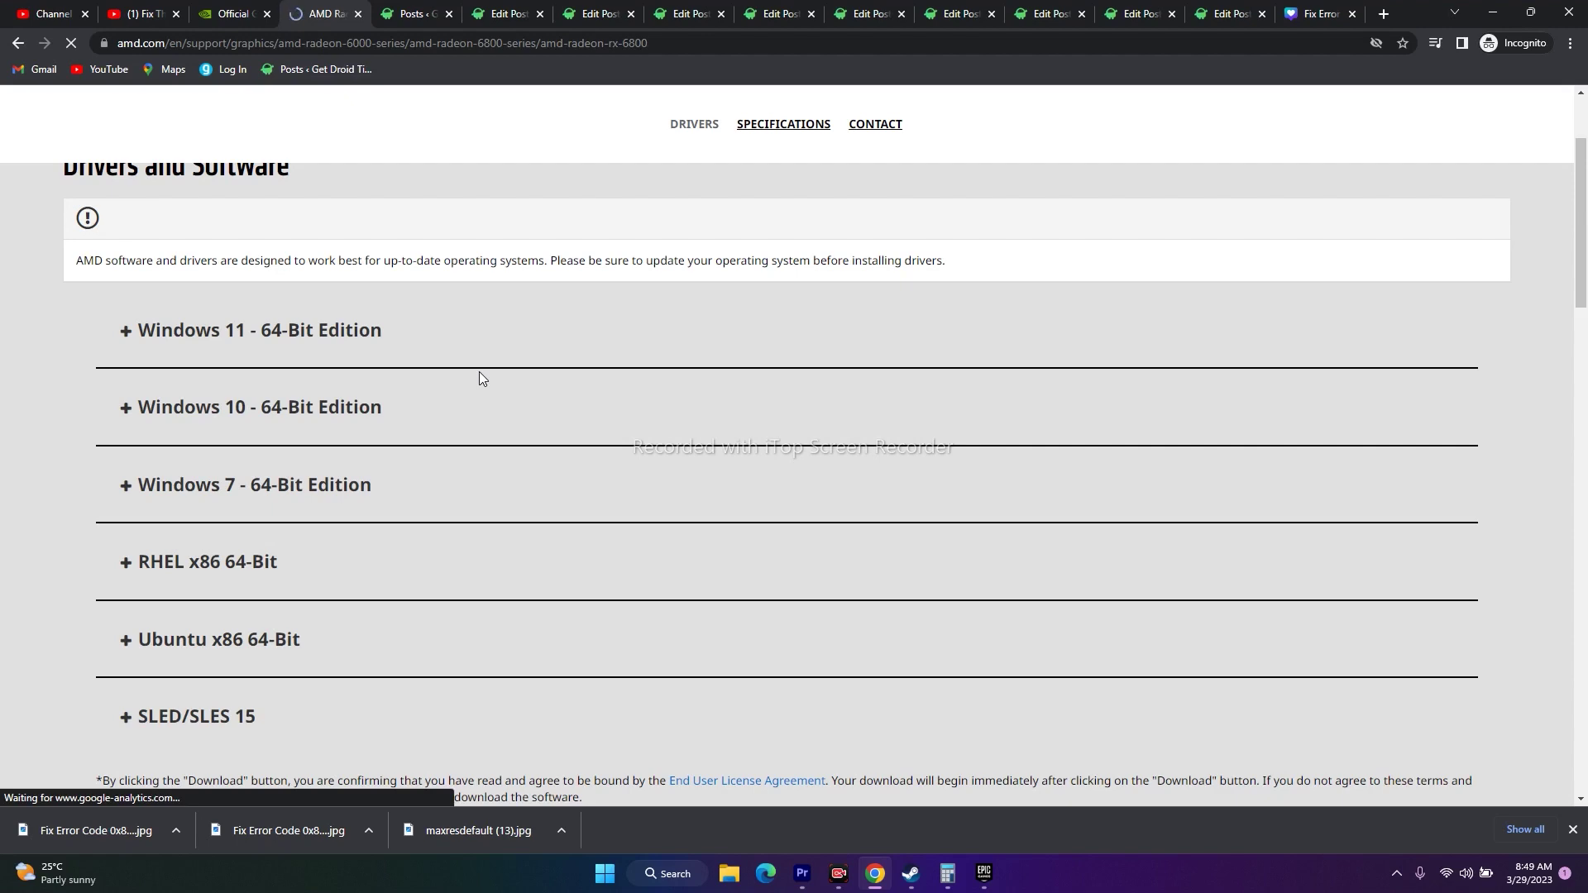
- Return to the desktop, open the advanced system settings from Windows search, and open the Virtual Memory dialog through the Performance Options
left_click(1492, 12)
left_click(948, 866)
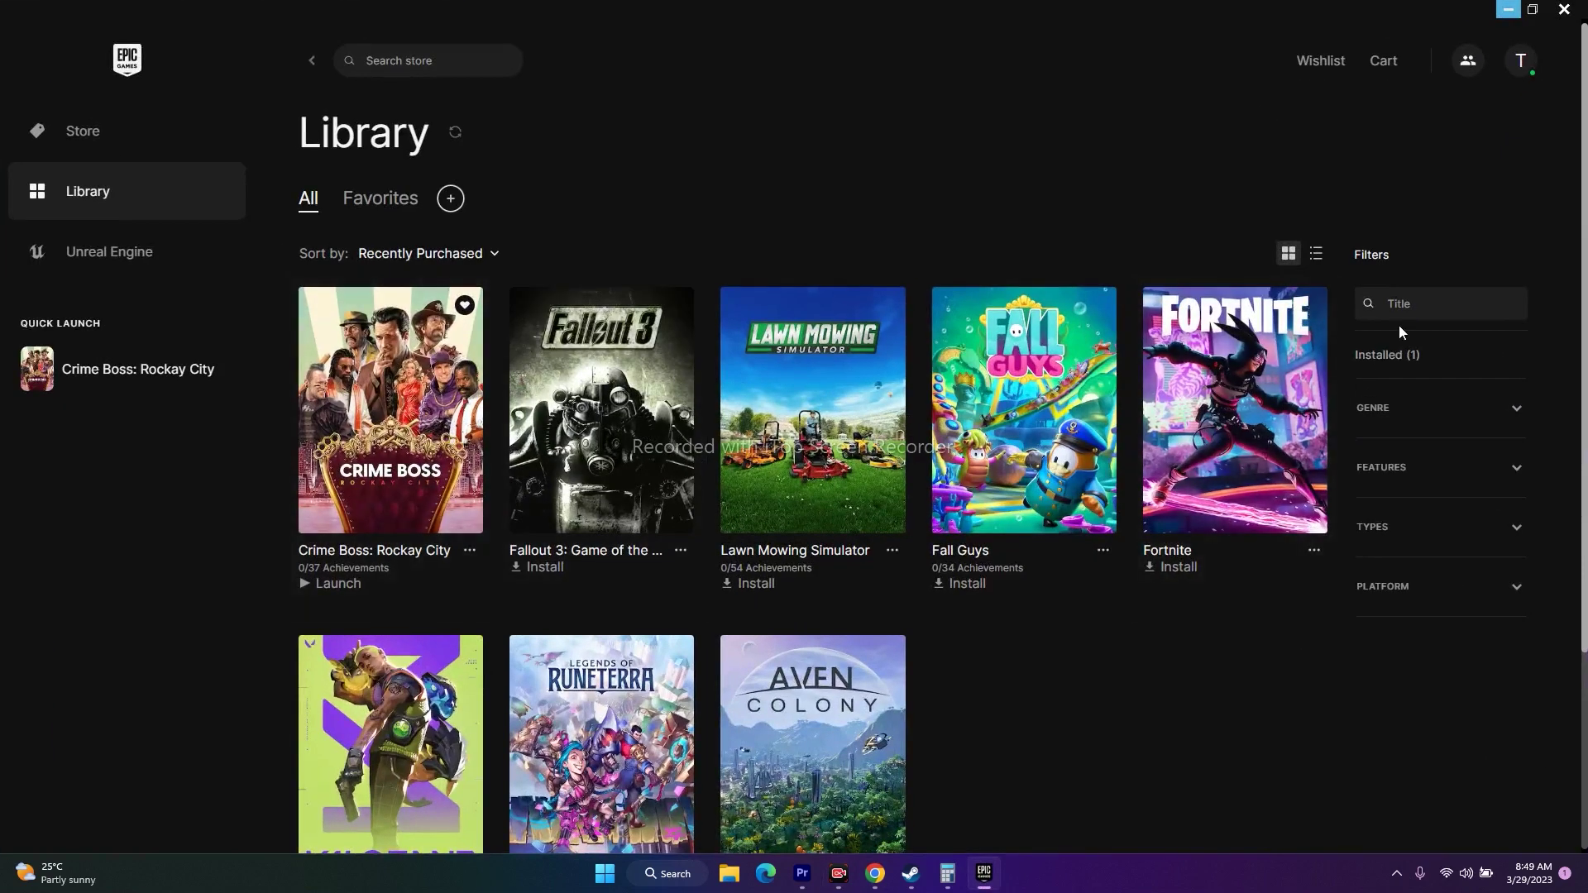
left_click(1508, 9)
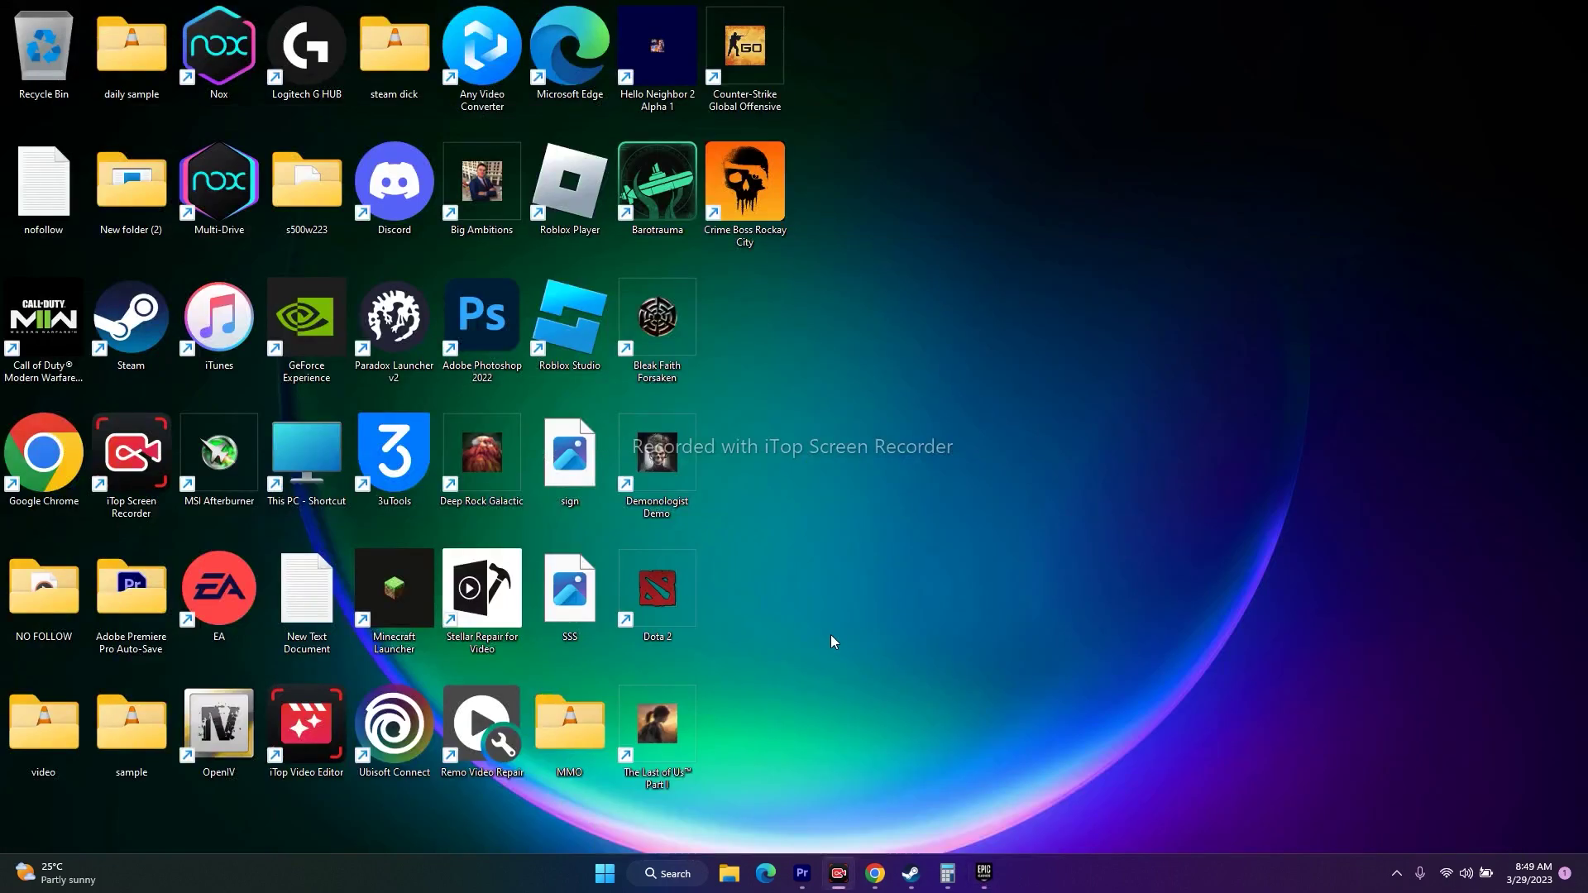
left_click(673, 882)
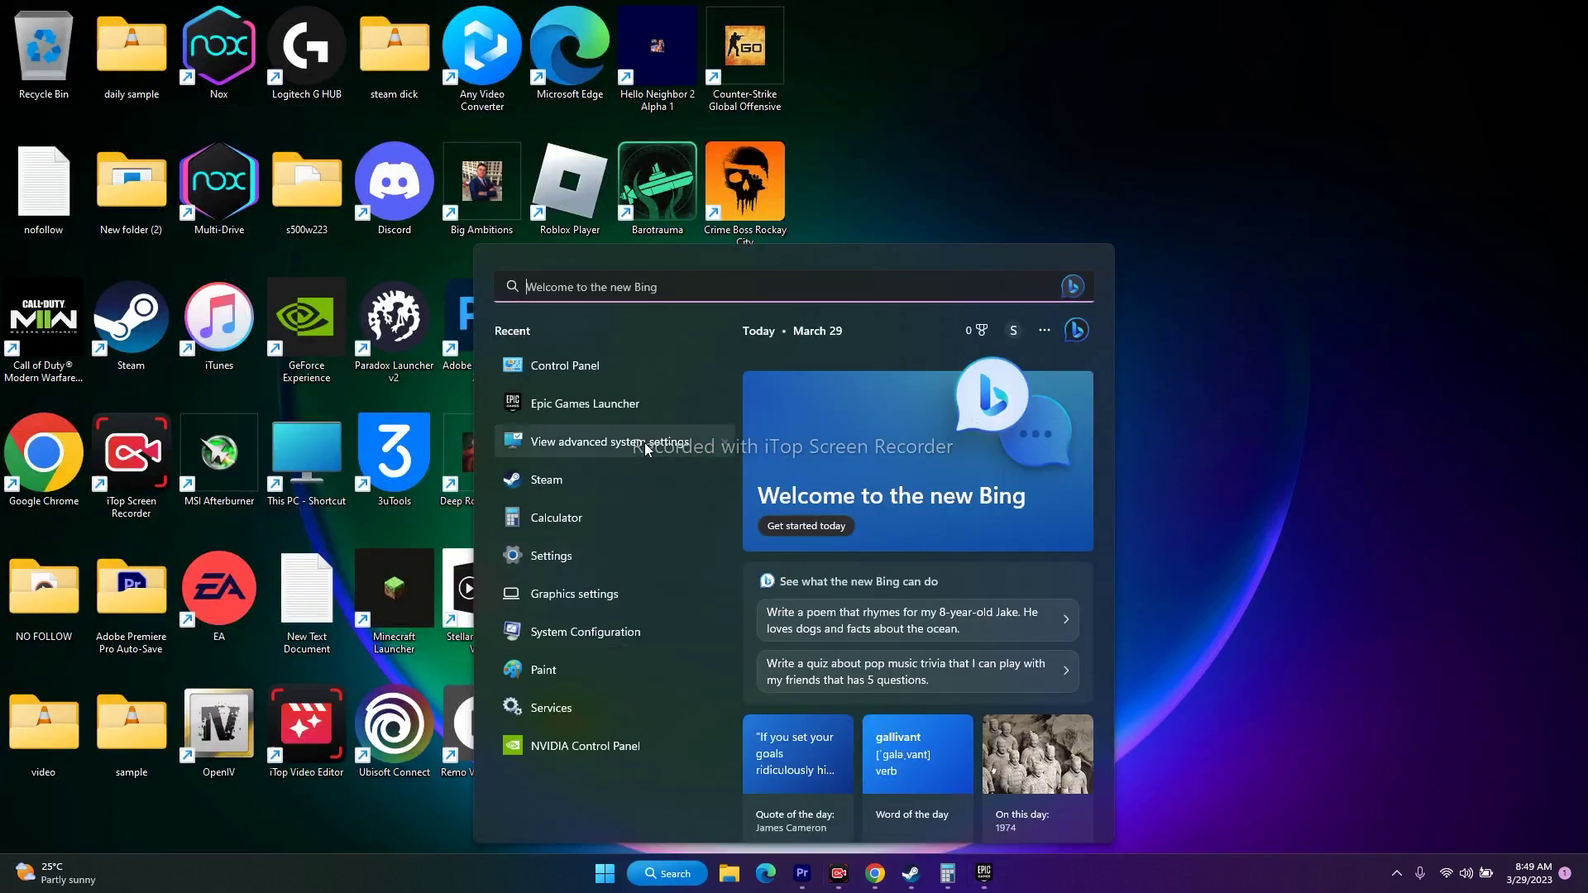
left_click(643, 444)
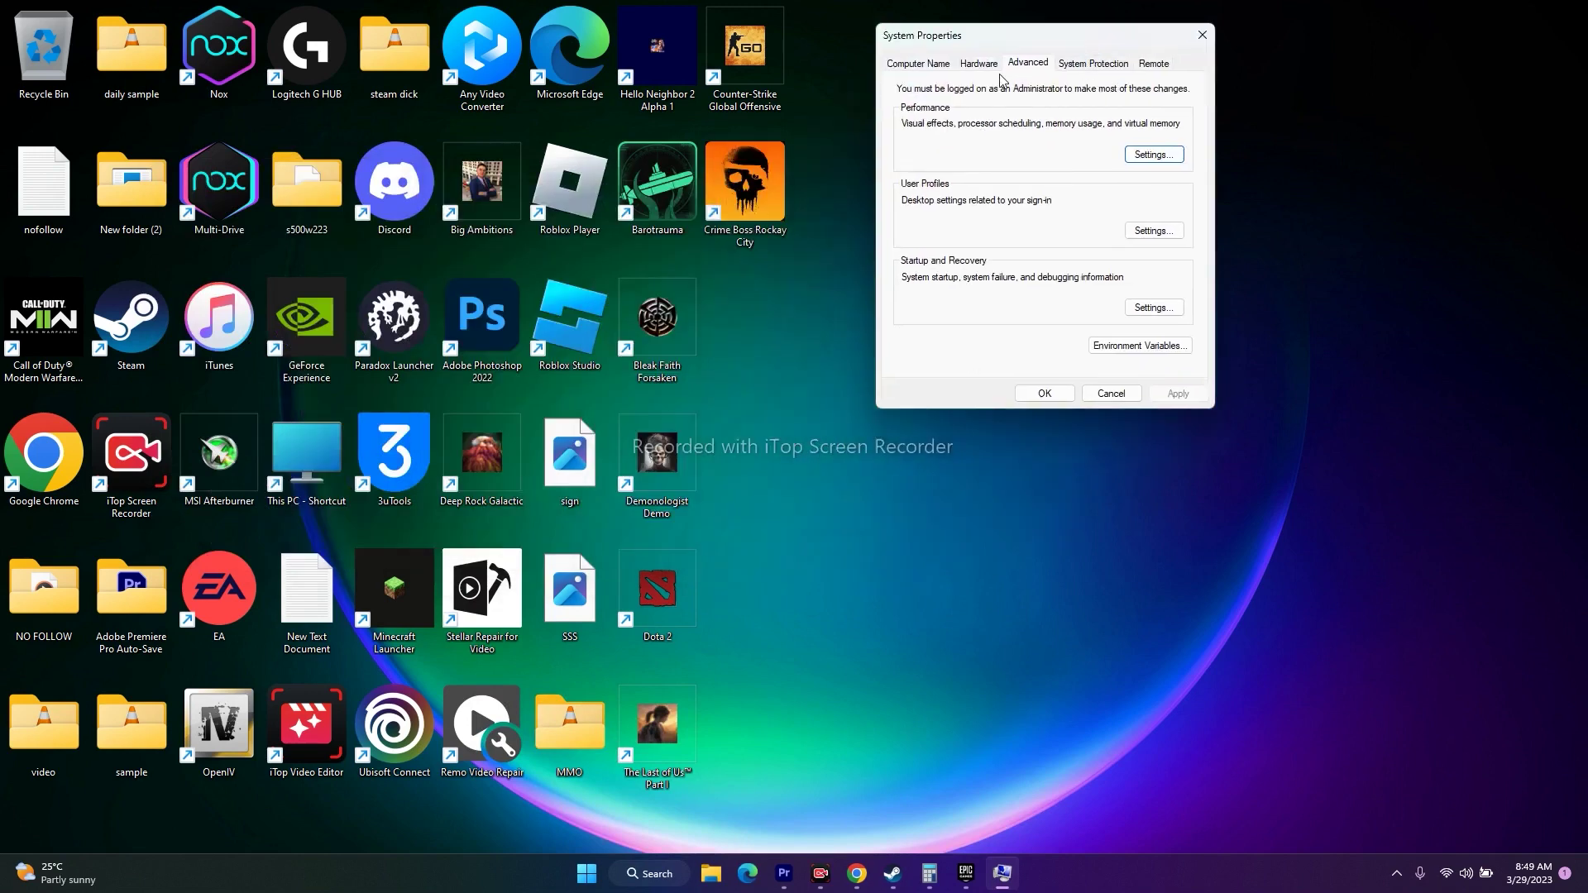
left_click(1156, 158)
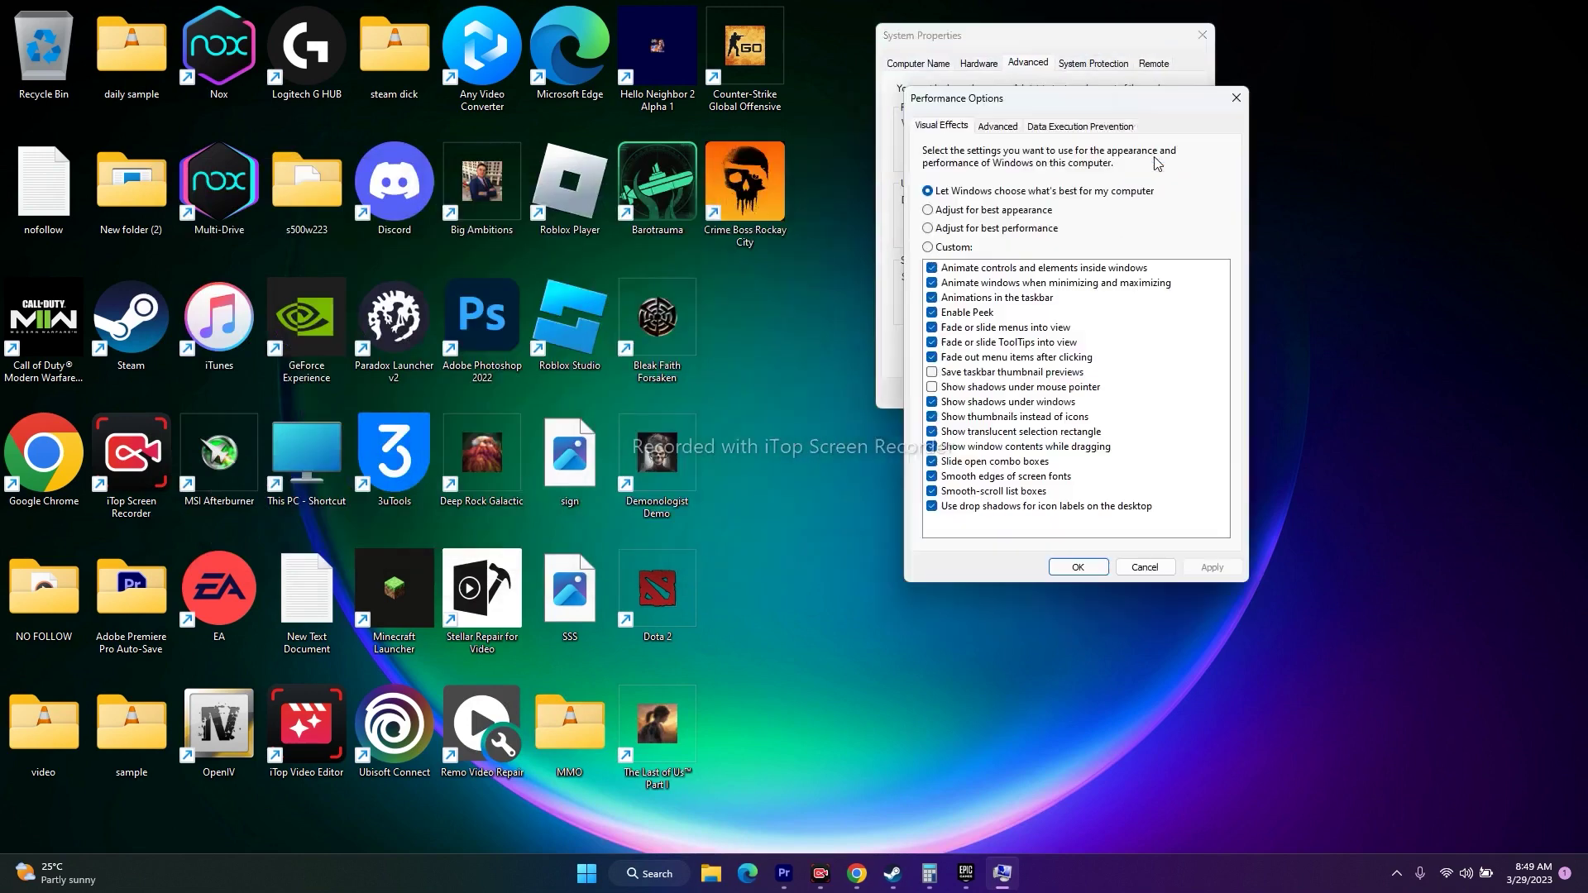
left_click(999, 127)
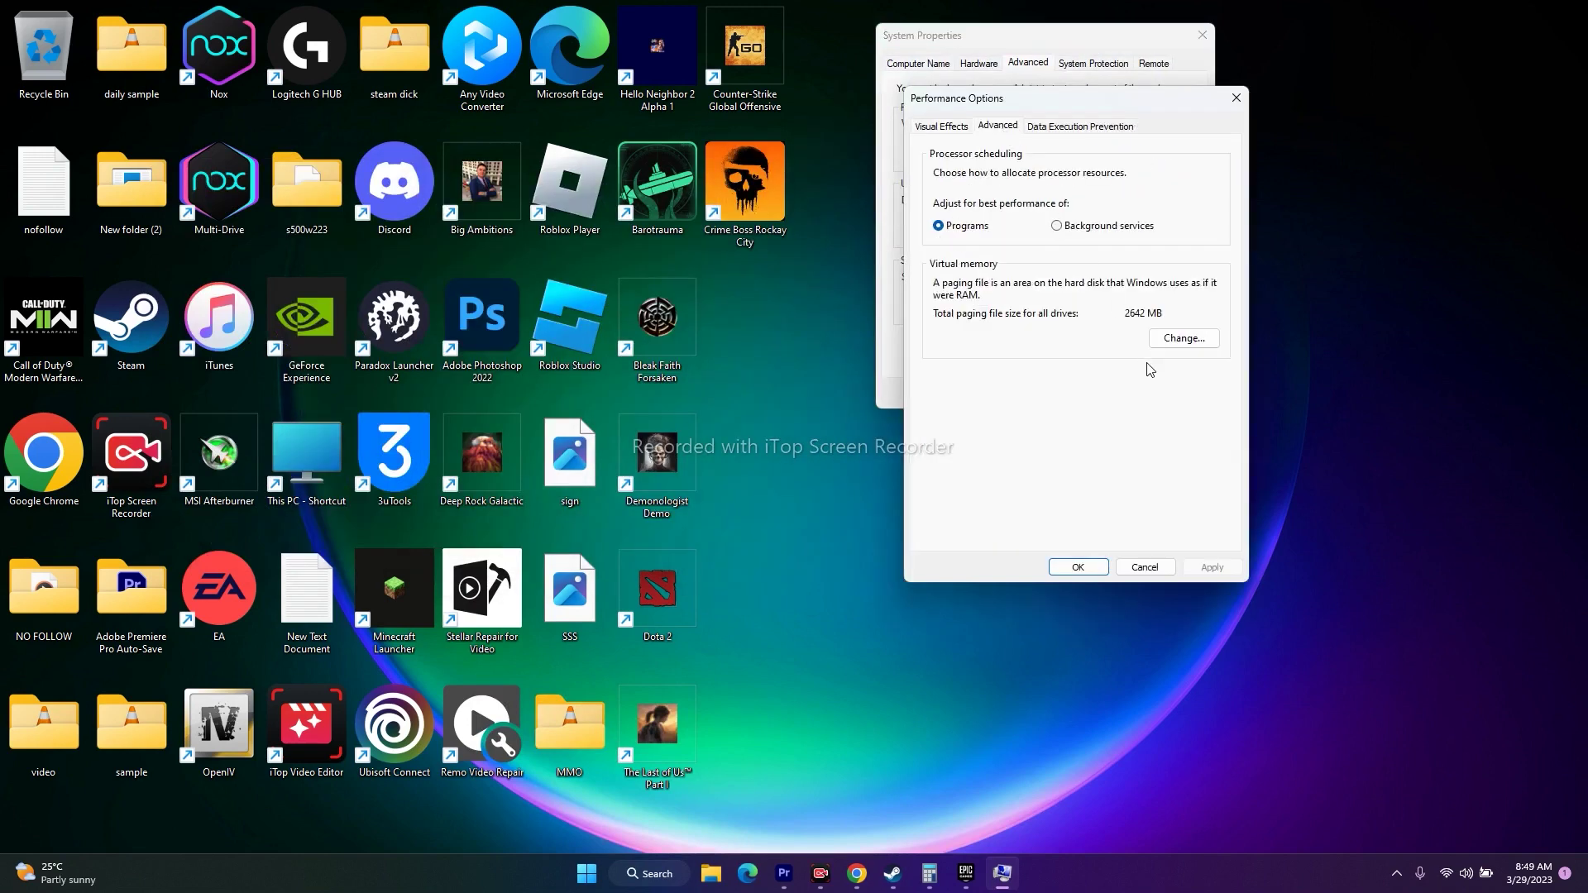
left_click(1185, 344)
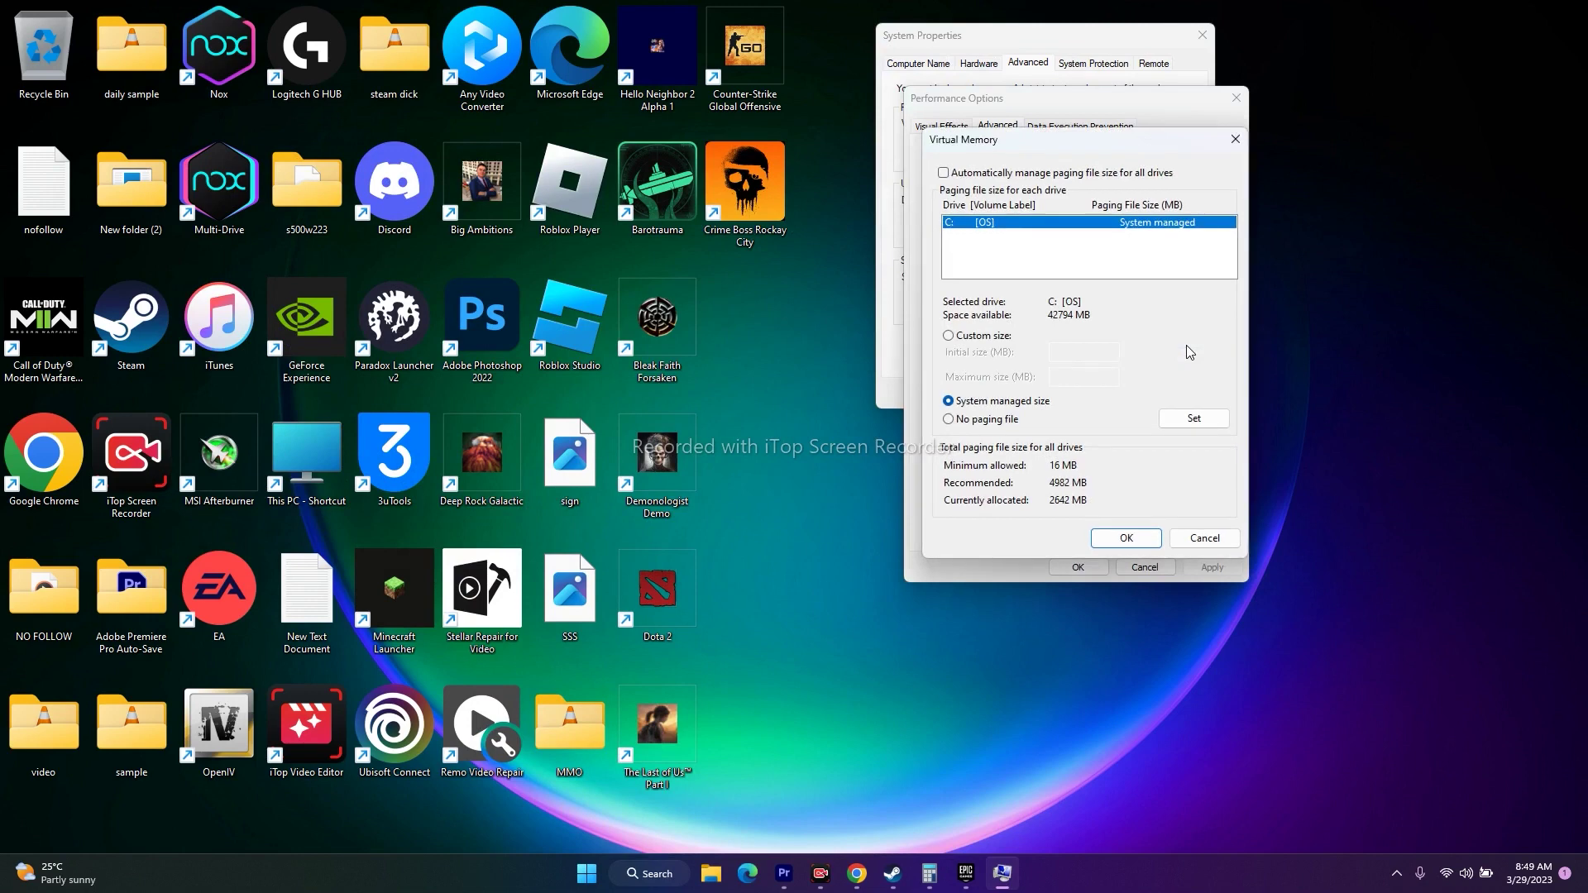
- Toggle automatic paging file management on and off again, and choose a custom paging file size for drive C:
left_click(944, 174)
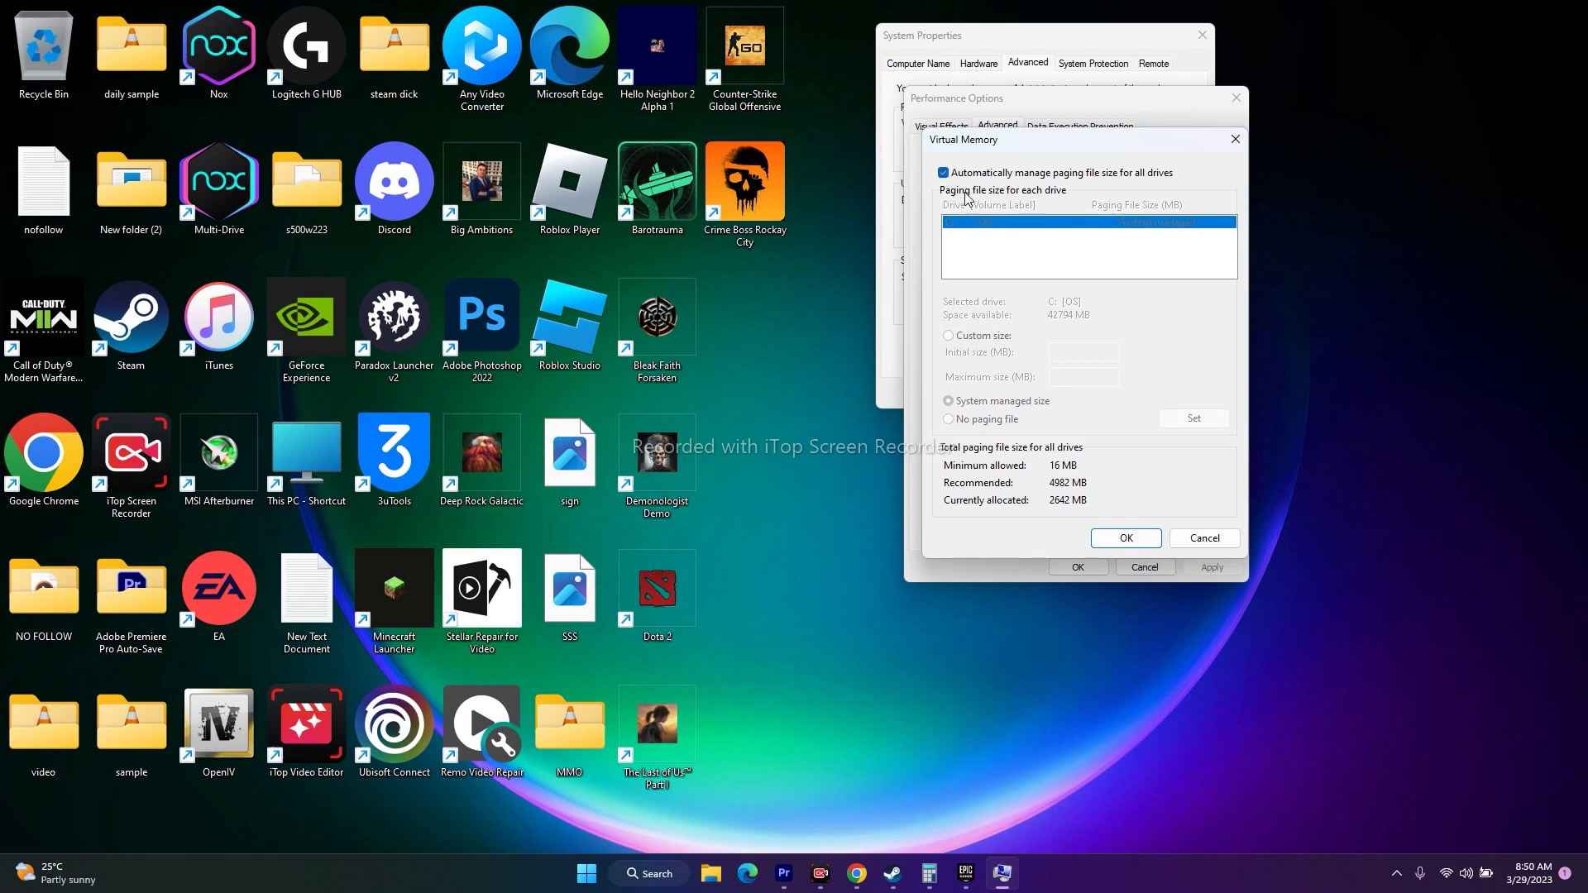
left_click(944, 172)
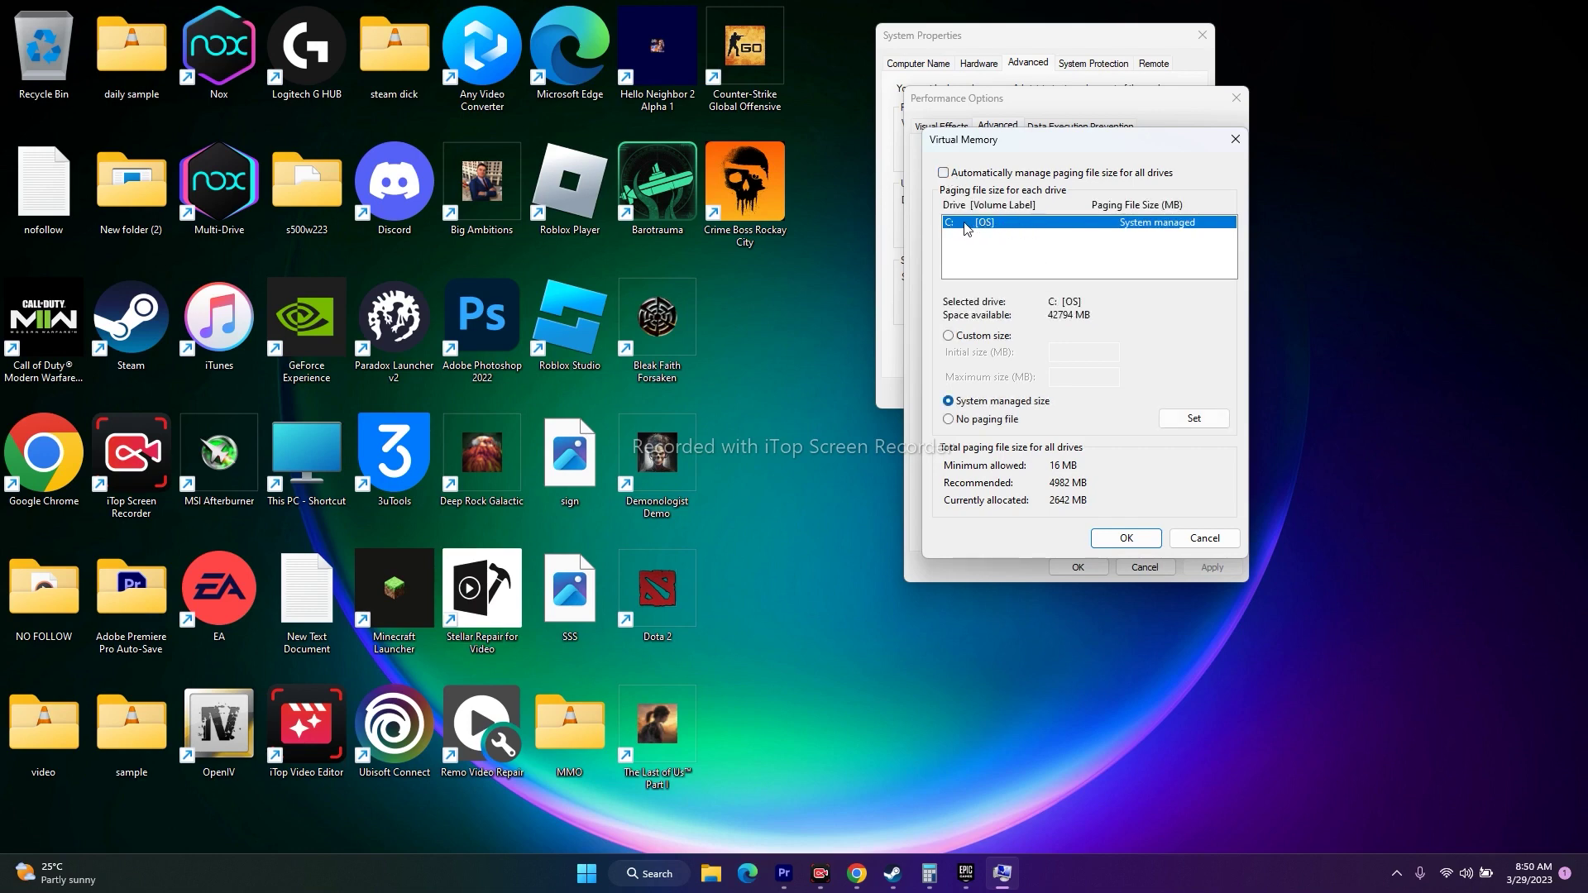
left_click(949, 335)
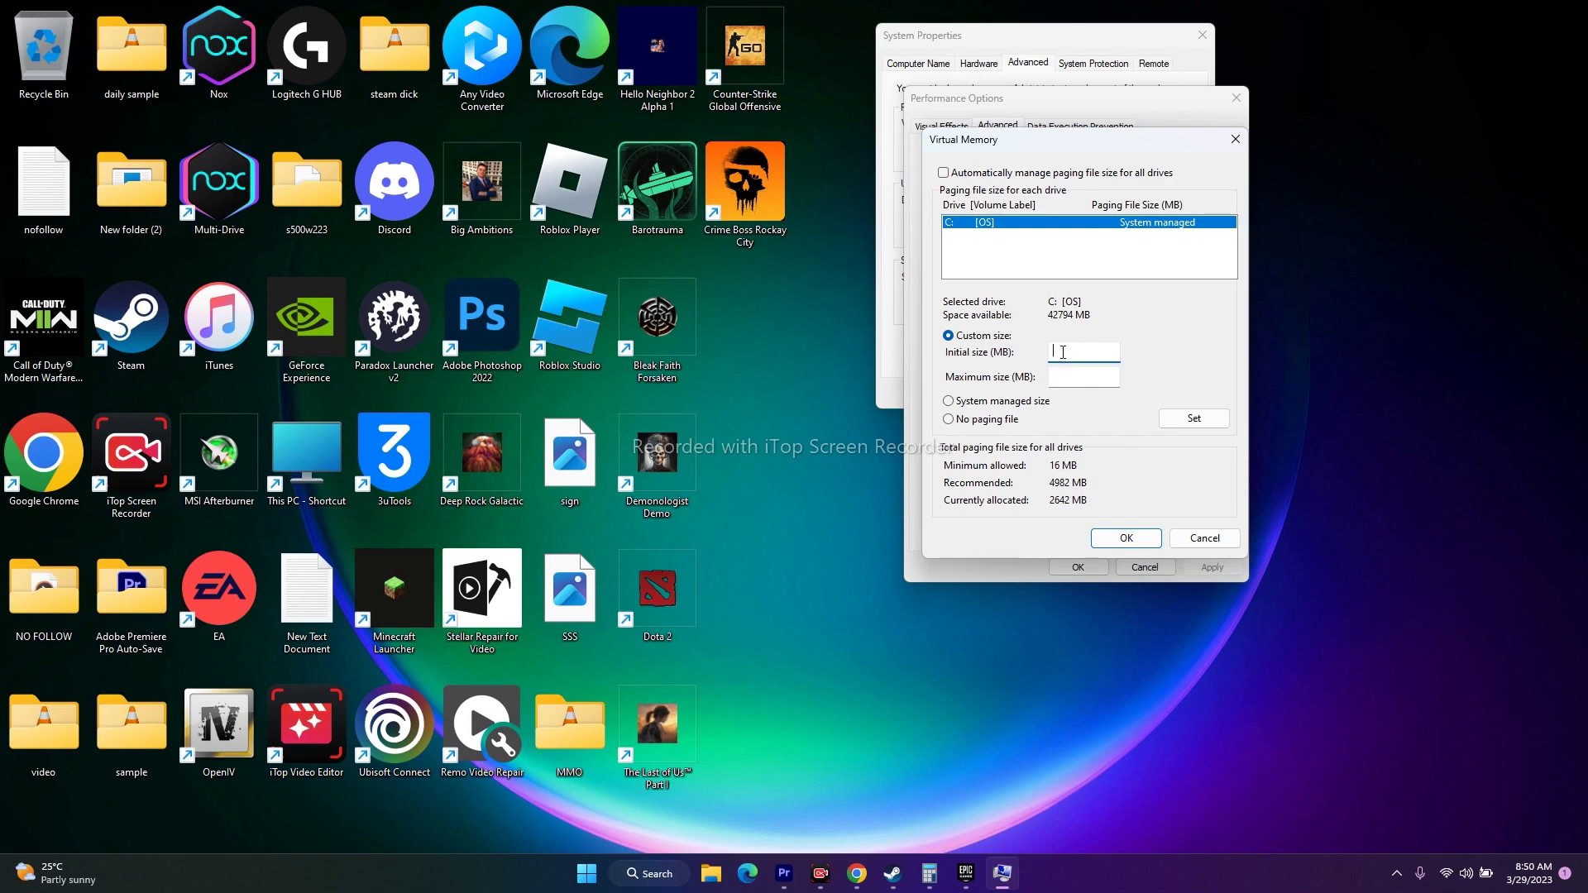
left_click(1062, 376)
- Check the installed RAM in the device specifications on the Windows Settings About page, and close Settings
left_click(647, 873)
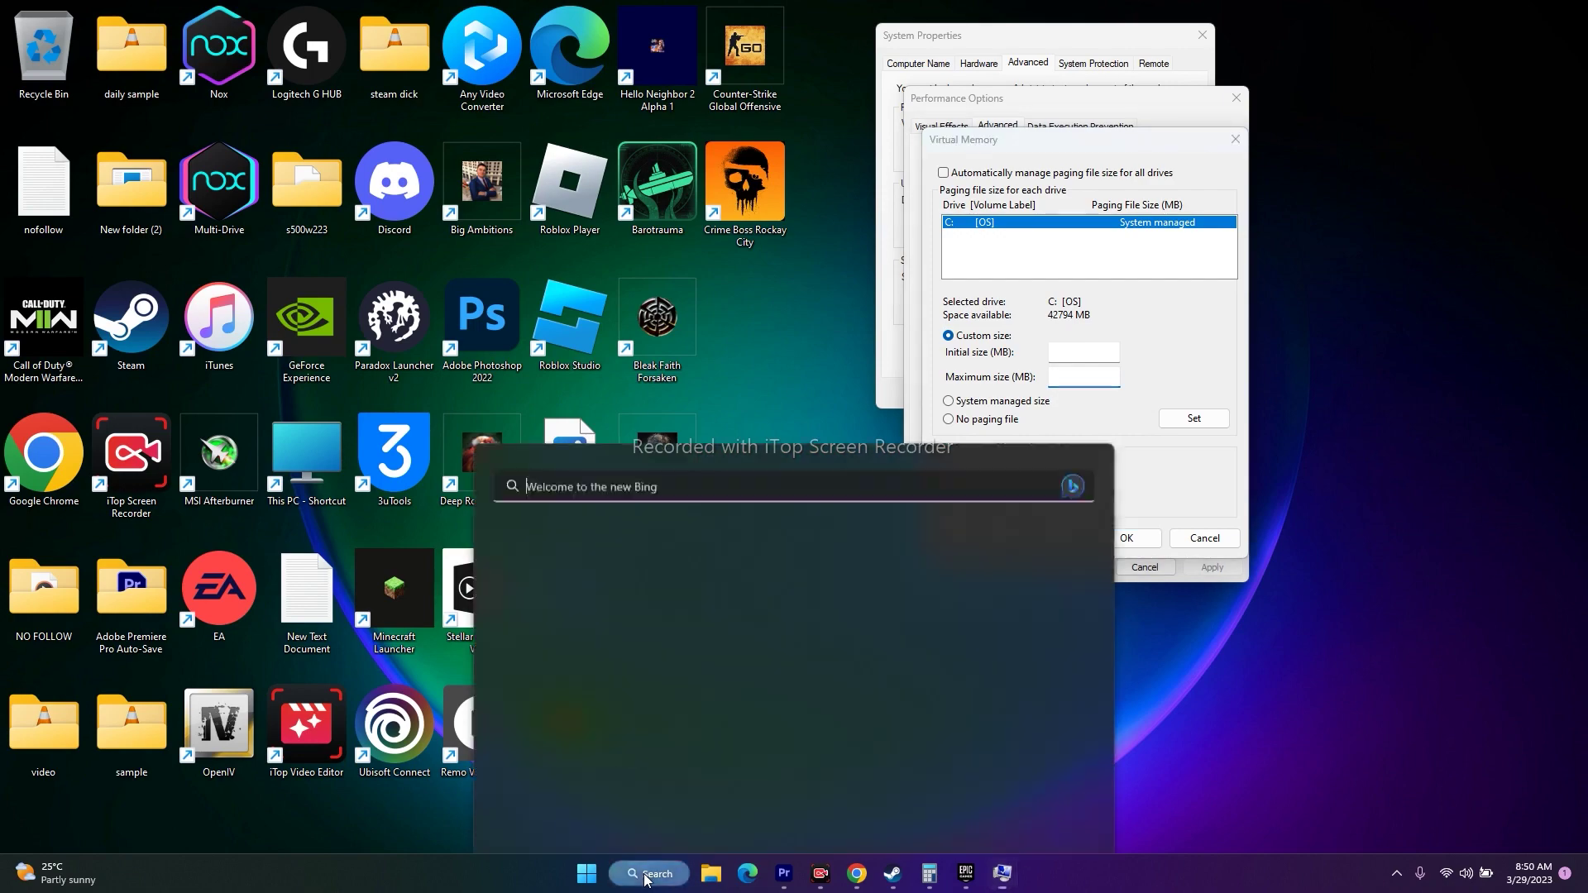
left_click(563, 564)
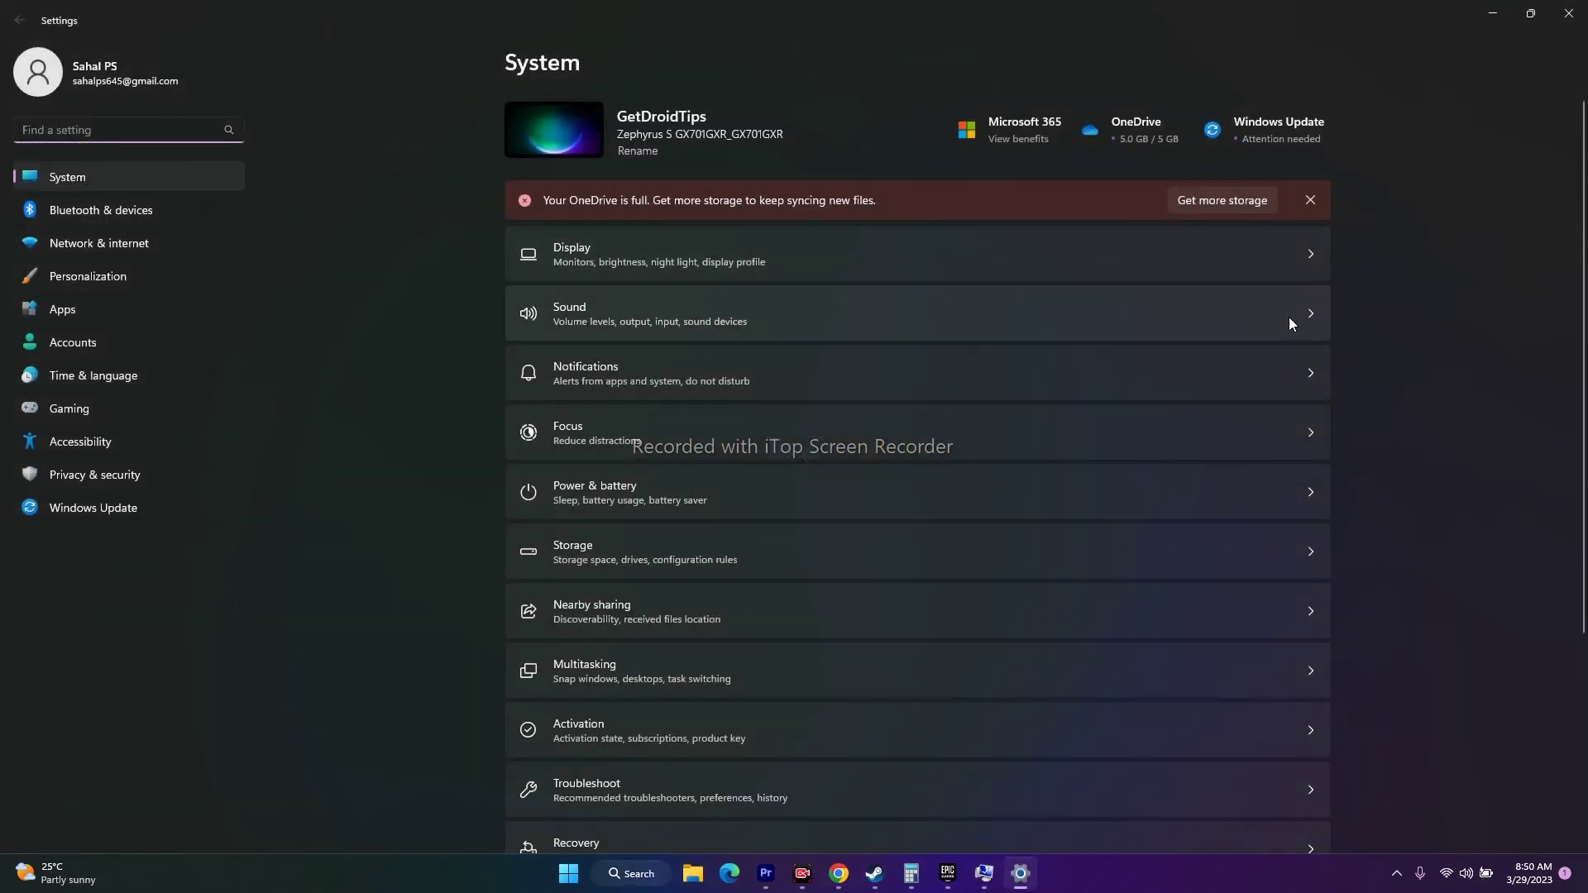
scroll(1442, 317, "down", 5)
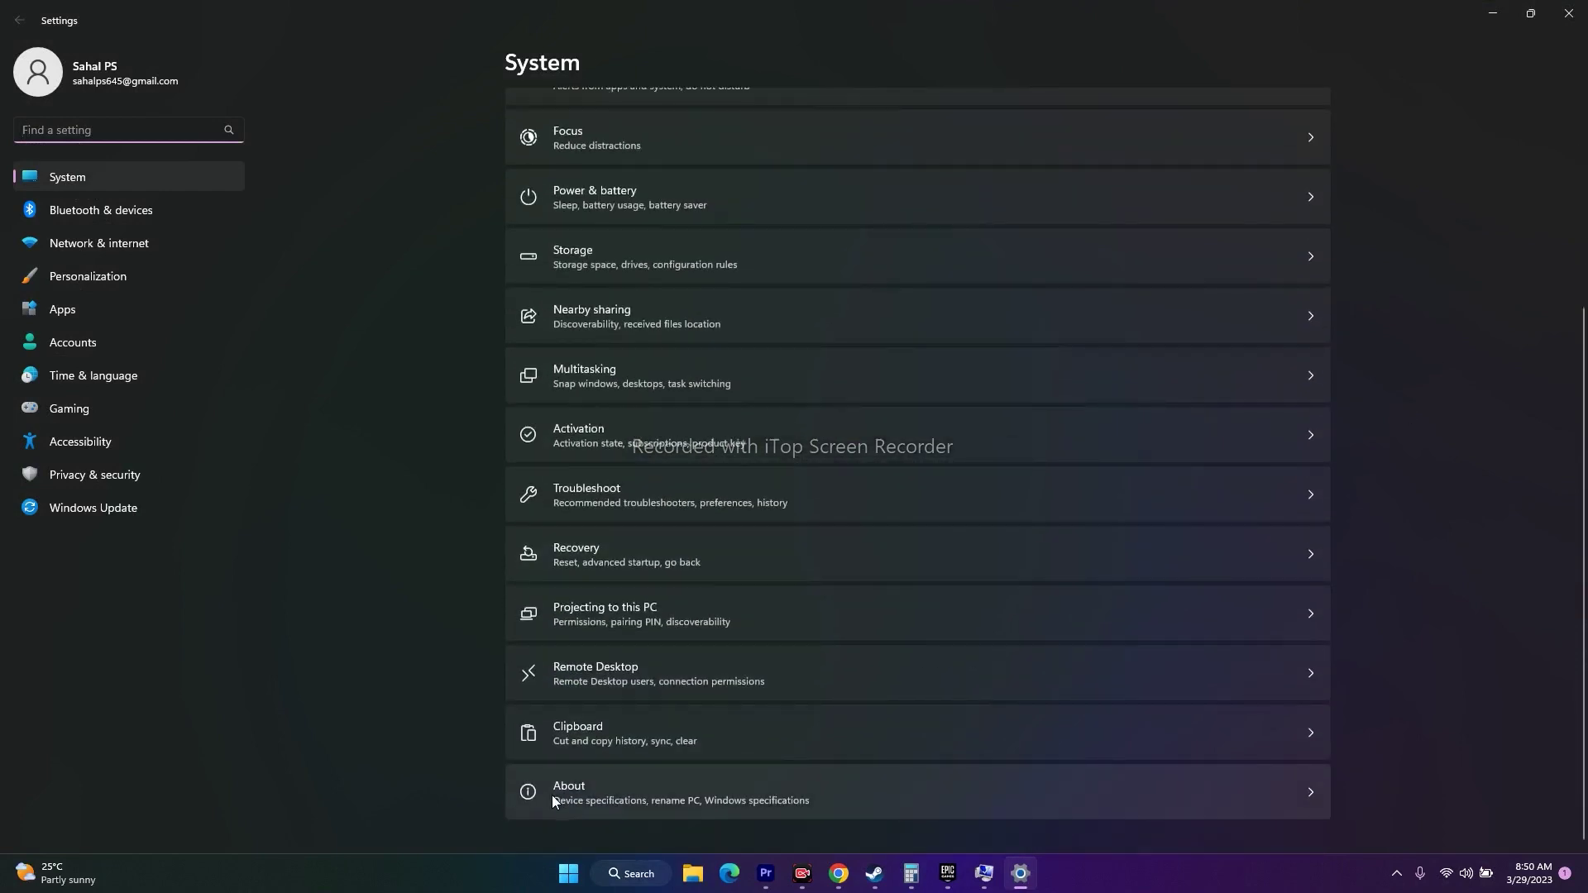
left_click(582, 790)
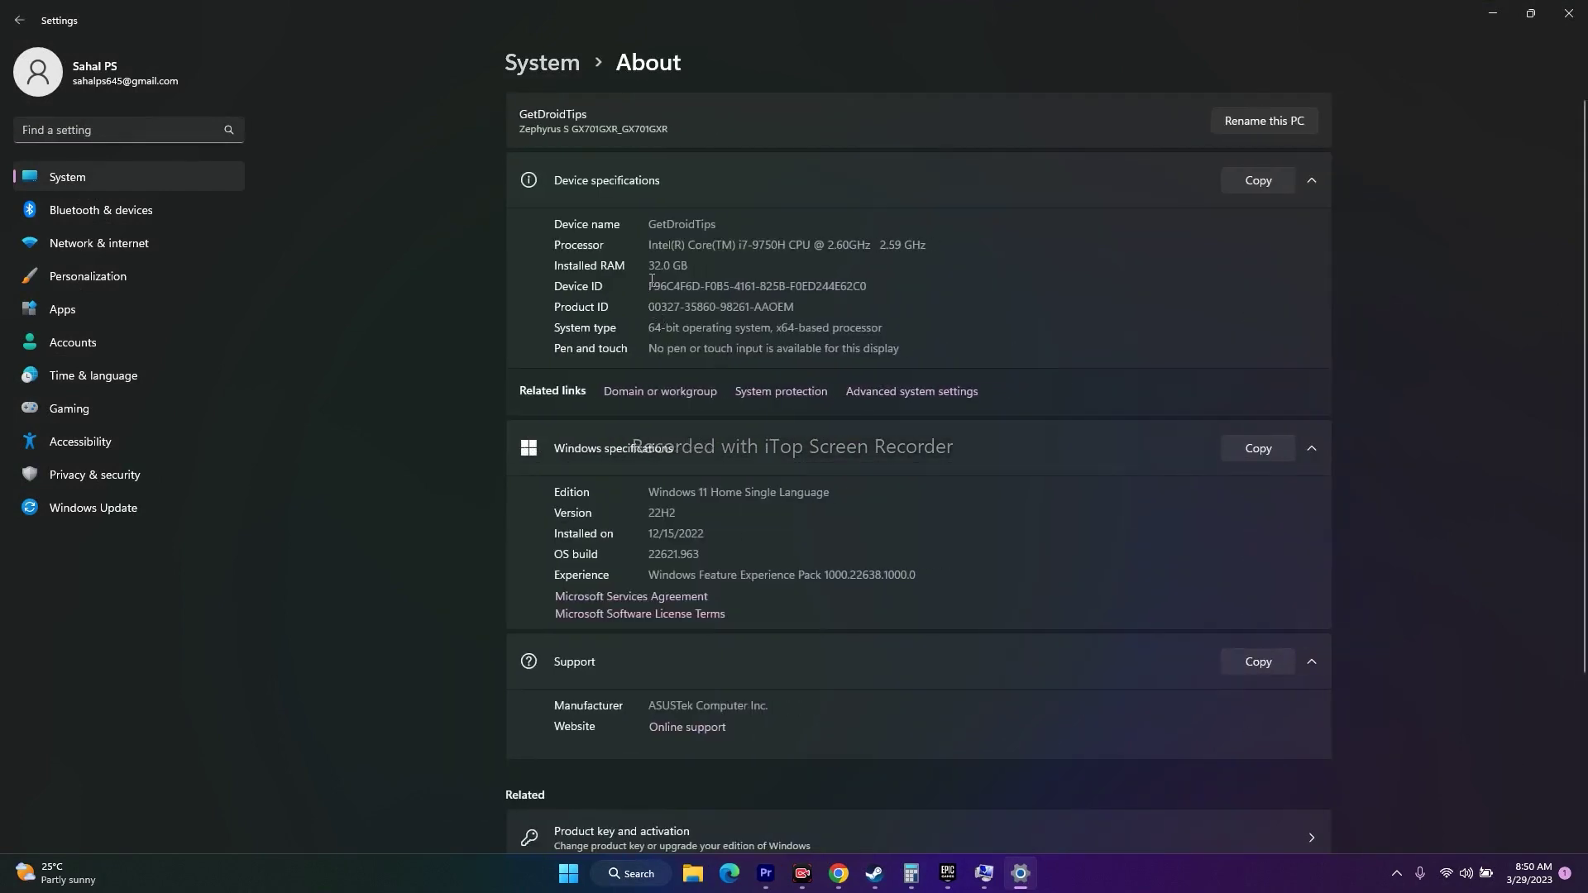
mouse_move(654, 265)
left_mouse_down()
mouse_move(692, 264)
mouse_move(648, 265)
left_mouse_up()
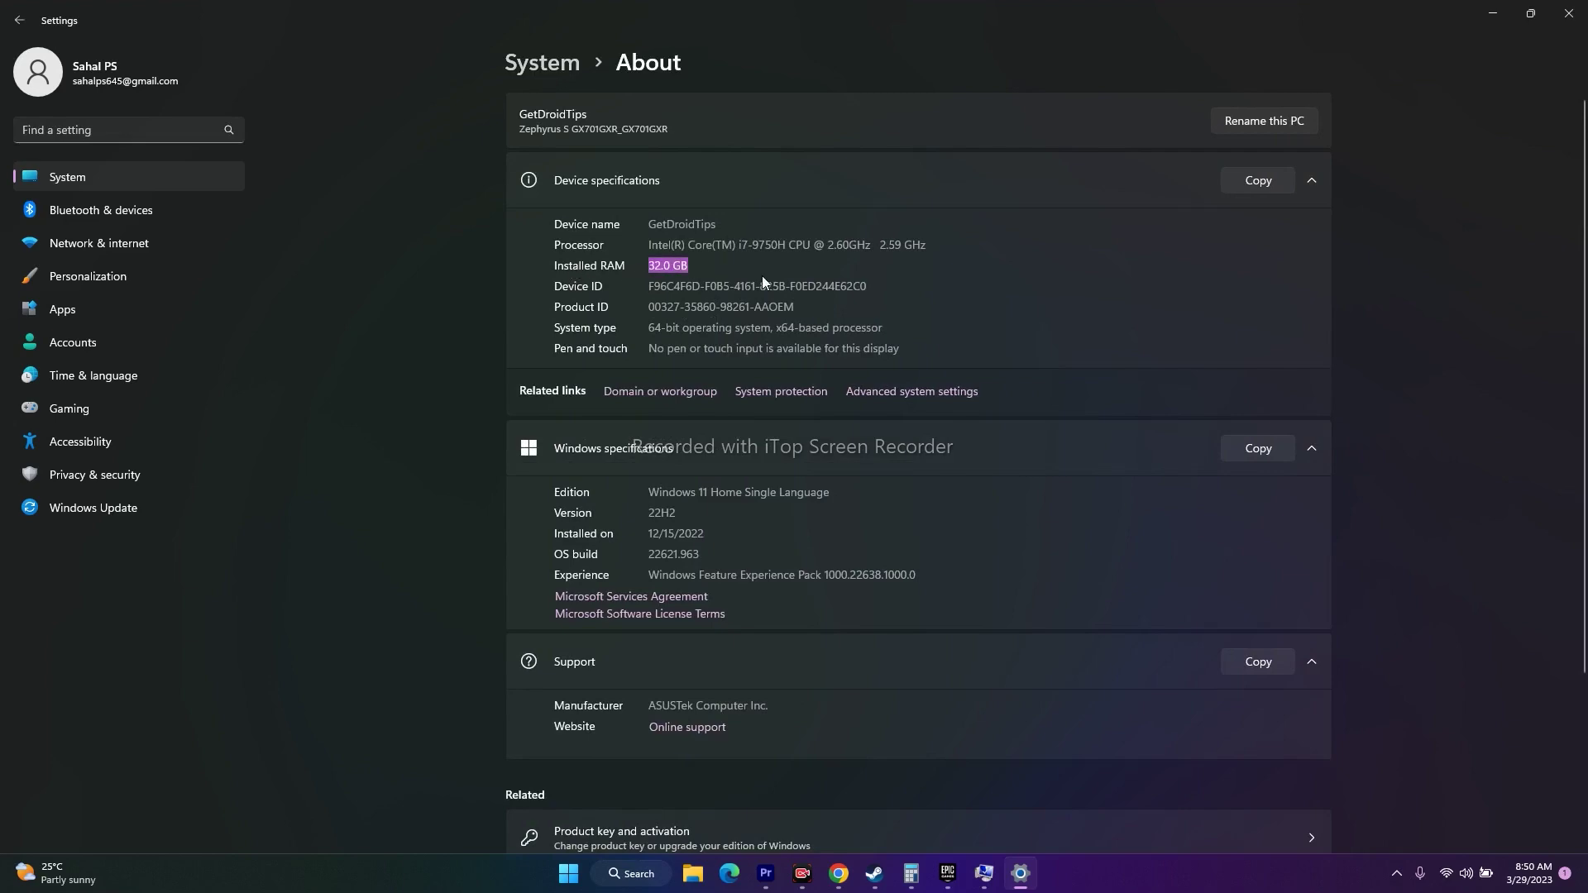
left_click(1569, 13)
- Switch to Calculator, clear the old entry and calculate 32 × 1024 to convert the installed RAM to megabytes
left_click(1074, 355)
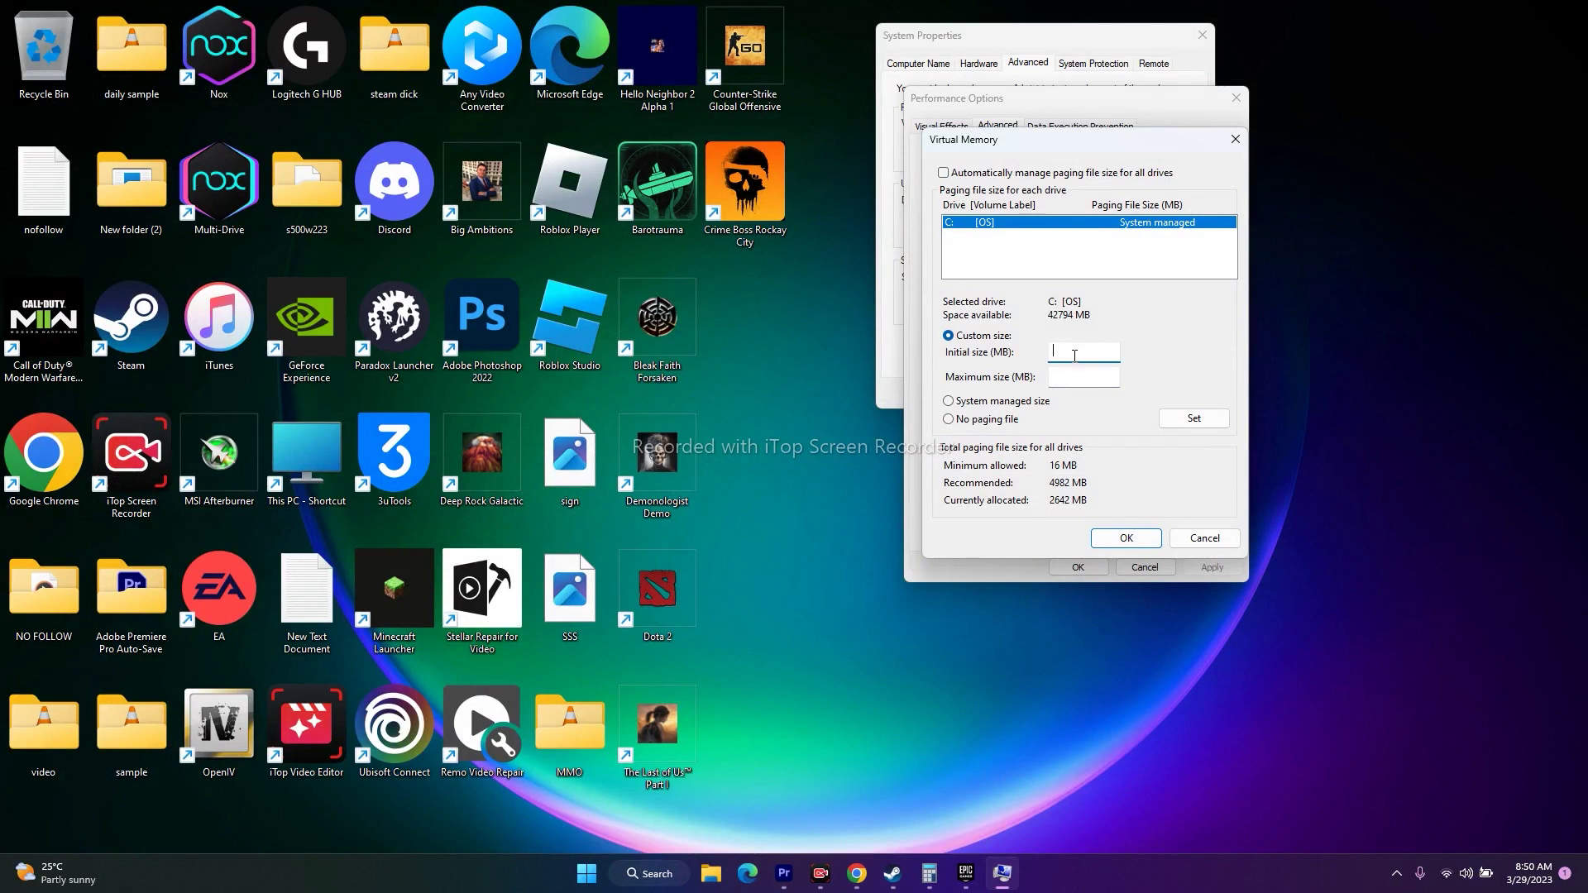
left_click(929, 874)
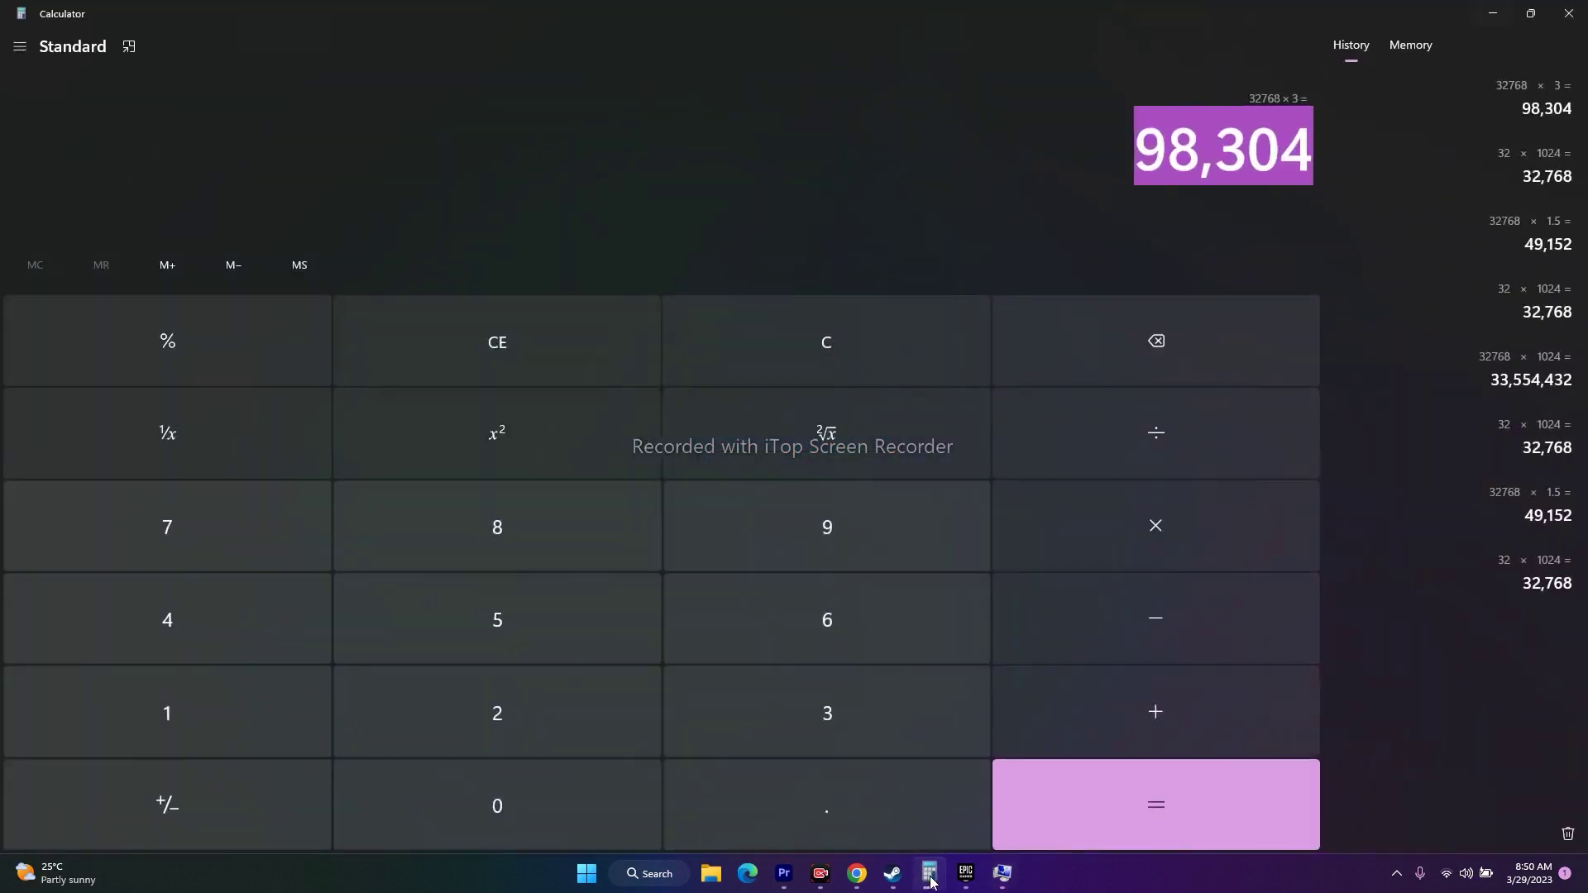
left_click(455, 341)
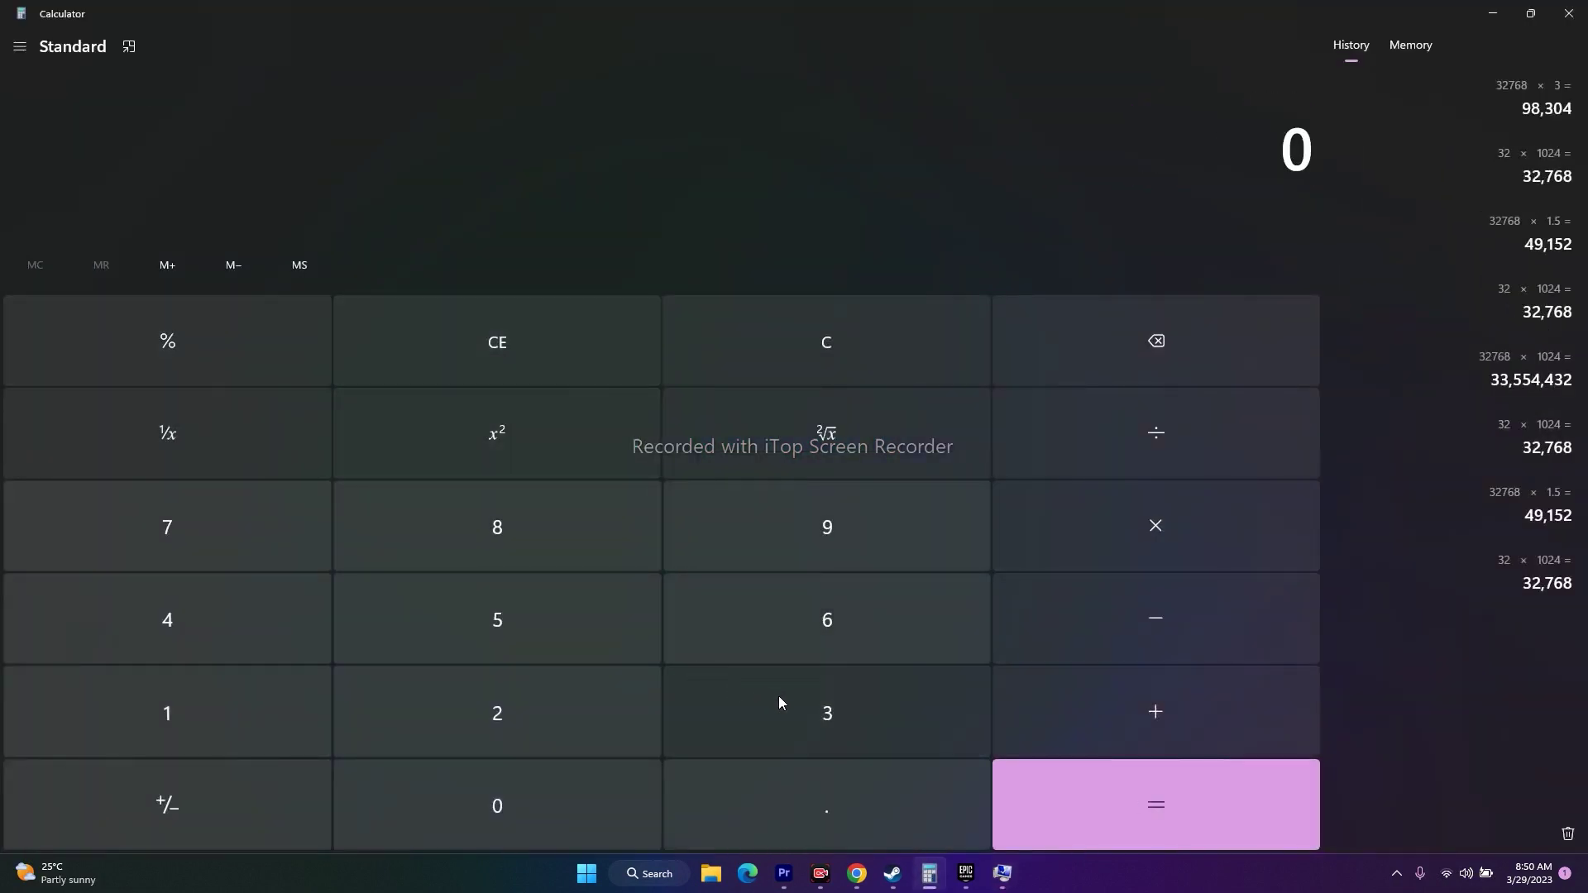
left_click(791, 716)
left_click(577, 700)
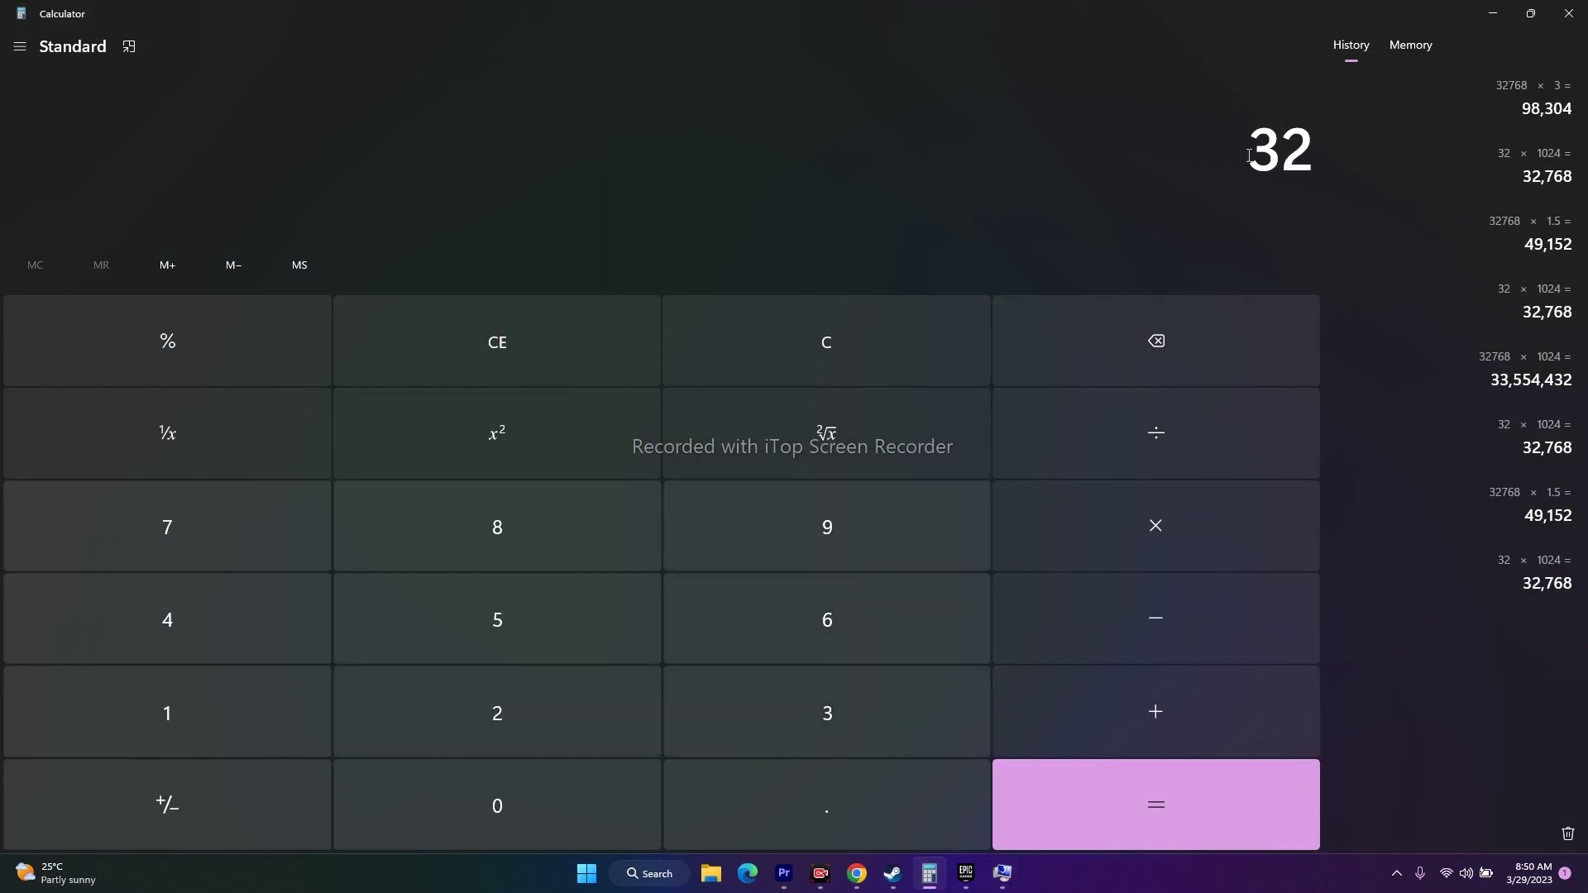
left_click(1159, 524)
left_click(298, 720)
left_click(430, 806)
left_click(504, 715)
left_click(261, 633)
left_click(1121, 820)
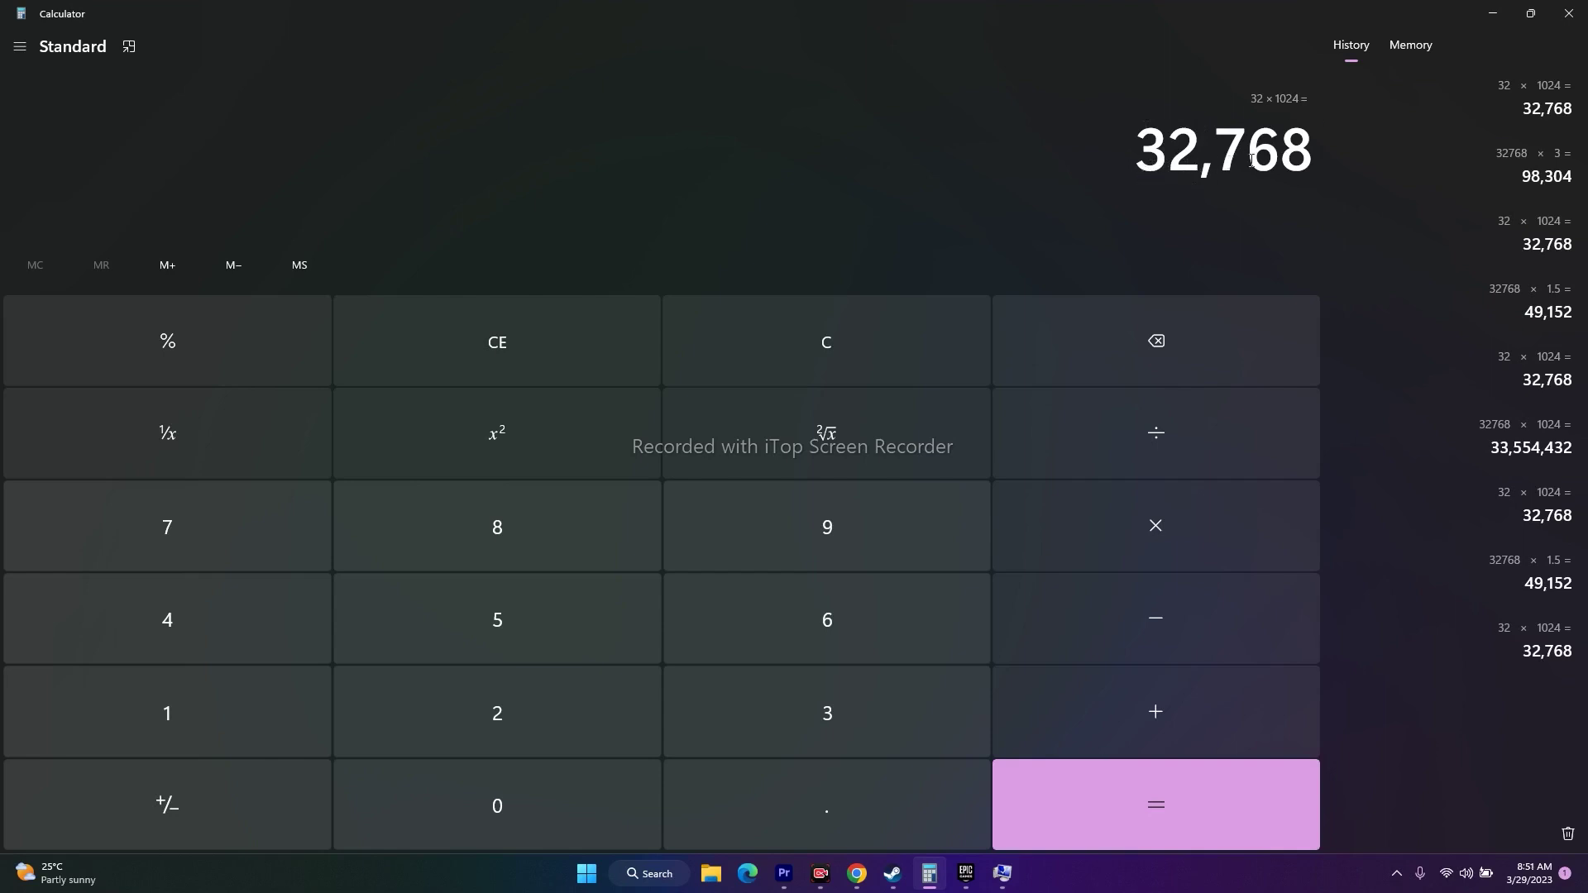
- Multiply the RAM size in megabytes by 1.5 to get the paging file's initial size
left_click(1154, 544)
left_click(213, 710)
left_click(762, 808)
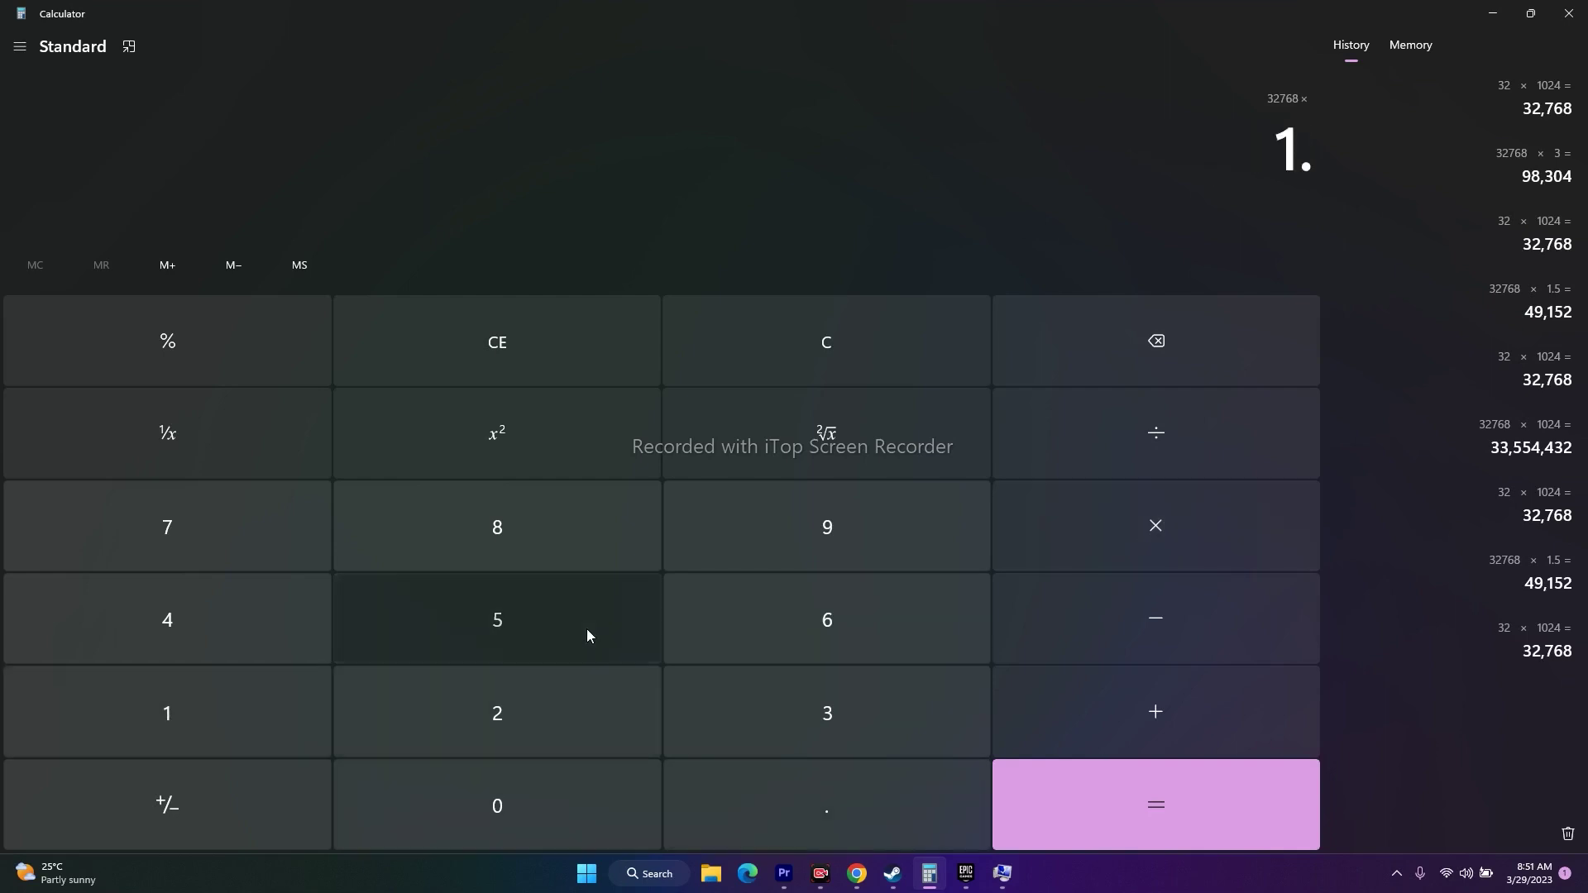
left_click(587, 636)
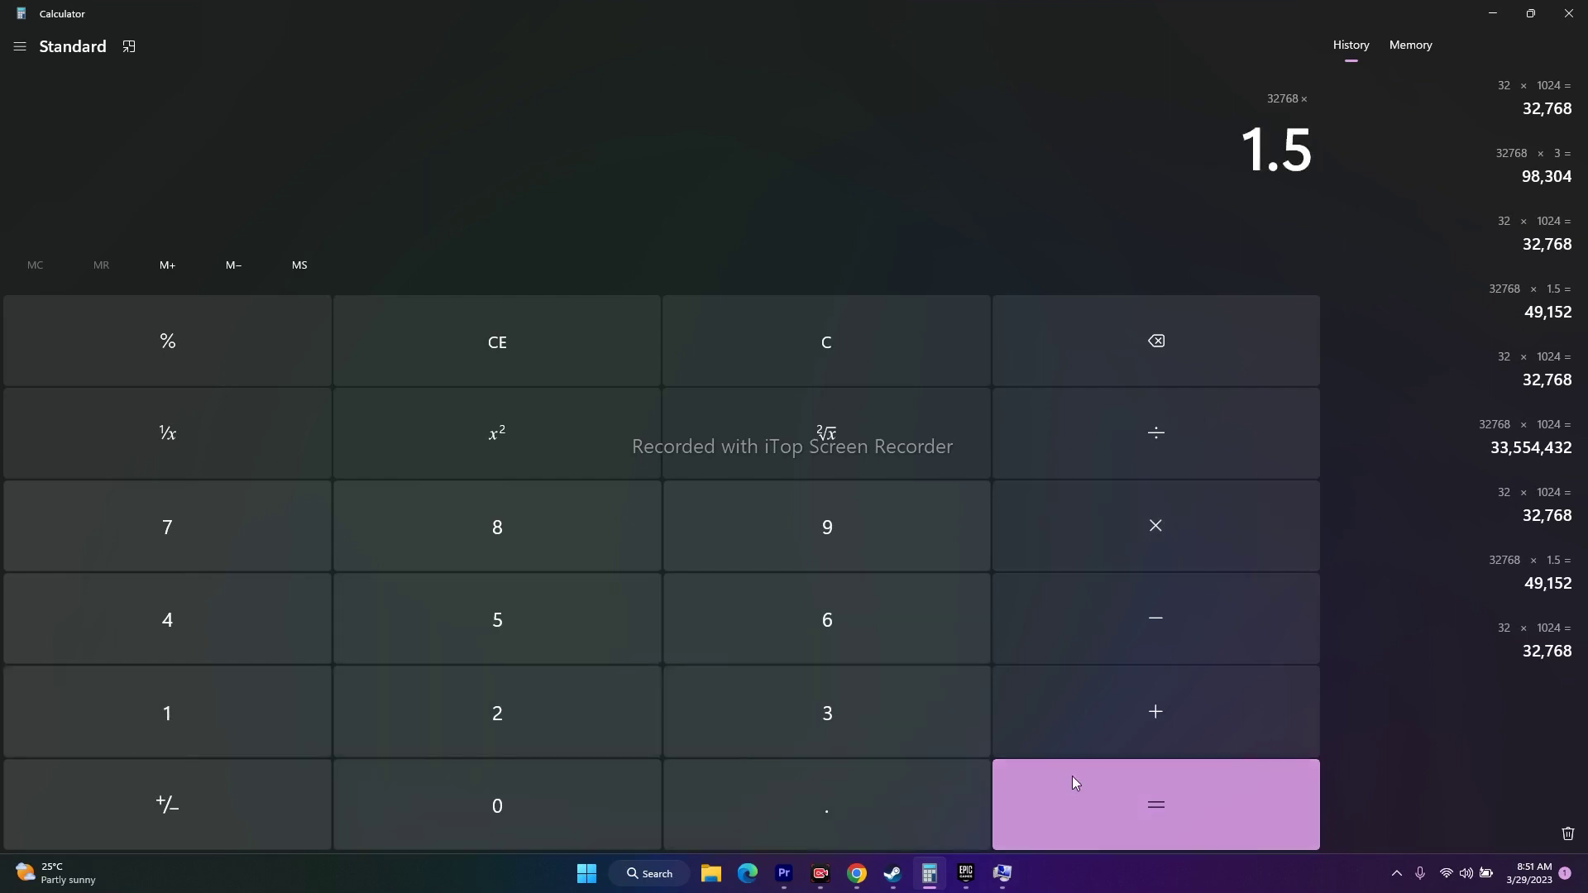
left_click(1133, 795)
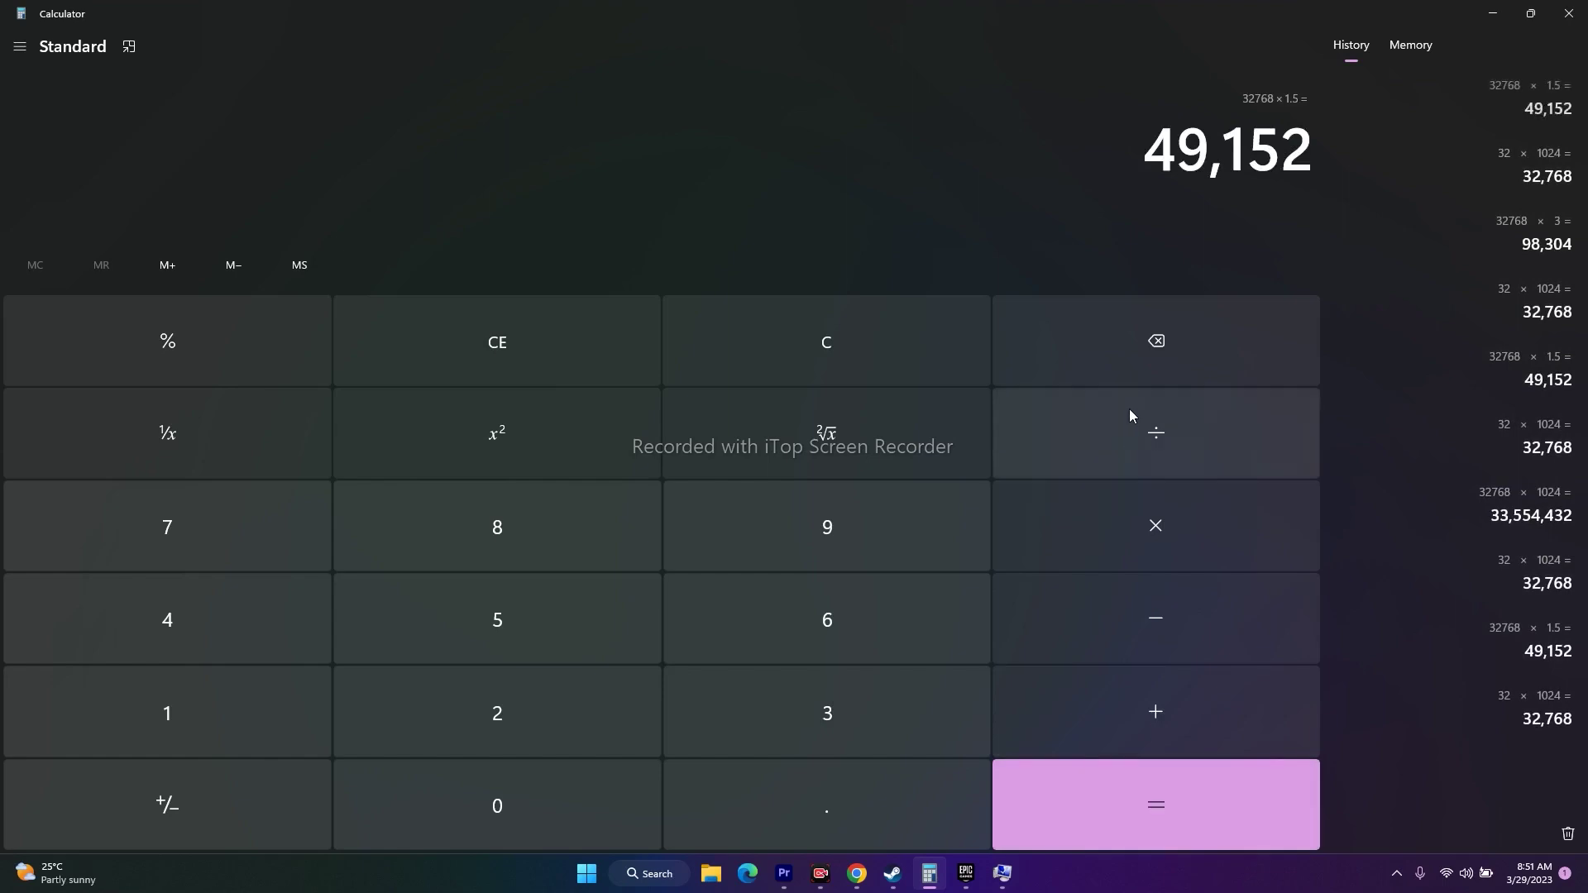
- Copy the calculated result into the Virtual Memory dialog, setting the initial size to 49,152 MB
left_click_drag(1154, 161, 1300, 153)
right_click(1302, 150)
left_click(1346, 169)
left_click(1493, 13)
right_click(1065, 354)
left_click(1104, 422)
key("Tab")
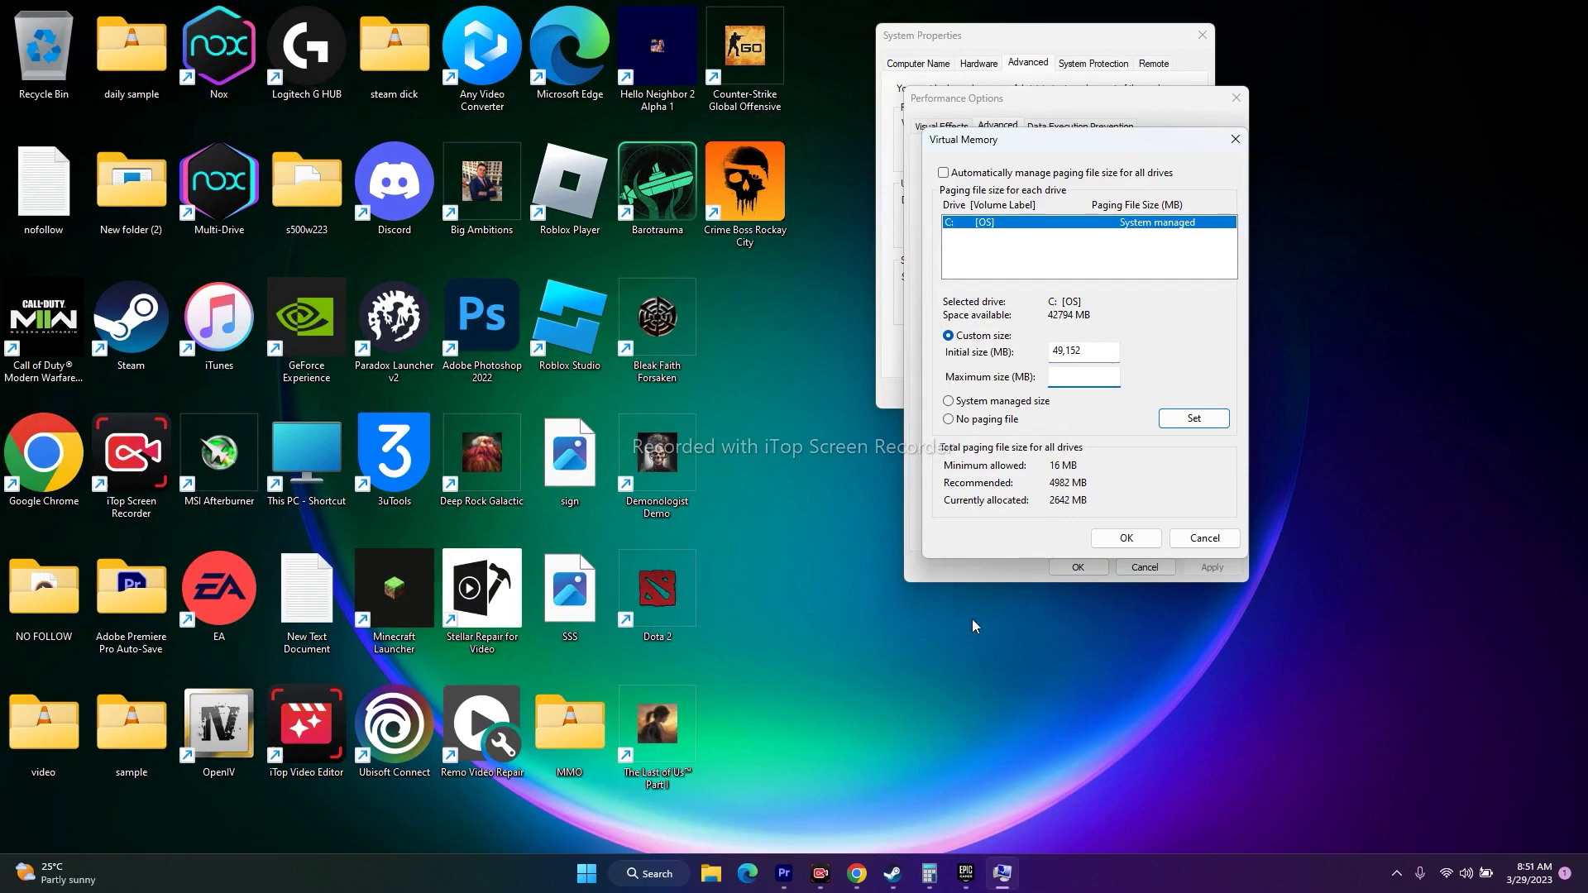
- Go back to Calculator, clear the previous result and calculate 32 × 1024 again
left_click(929, 873)
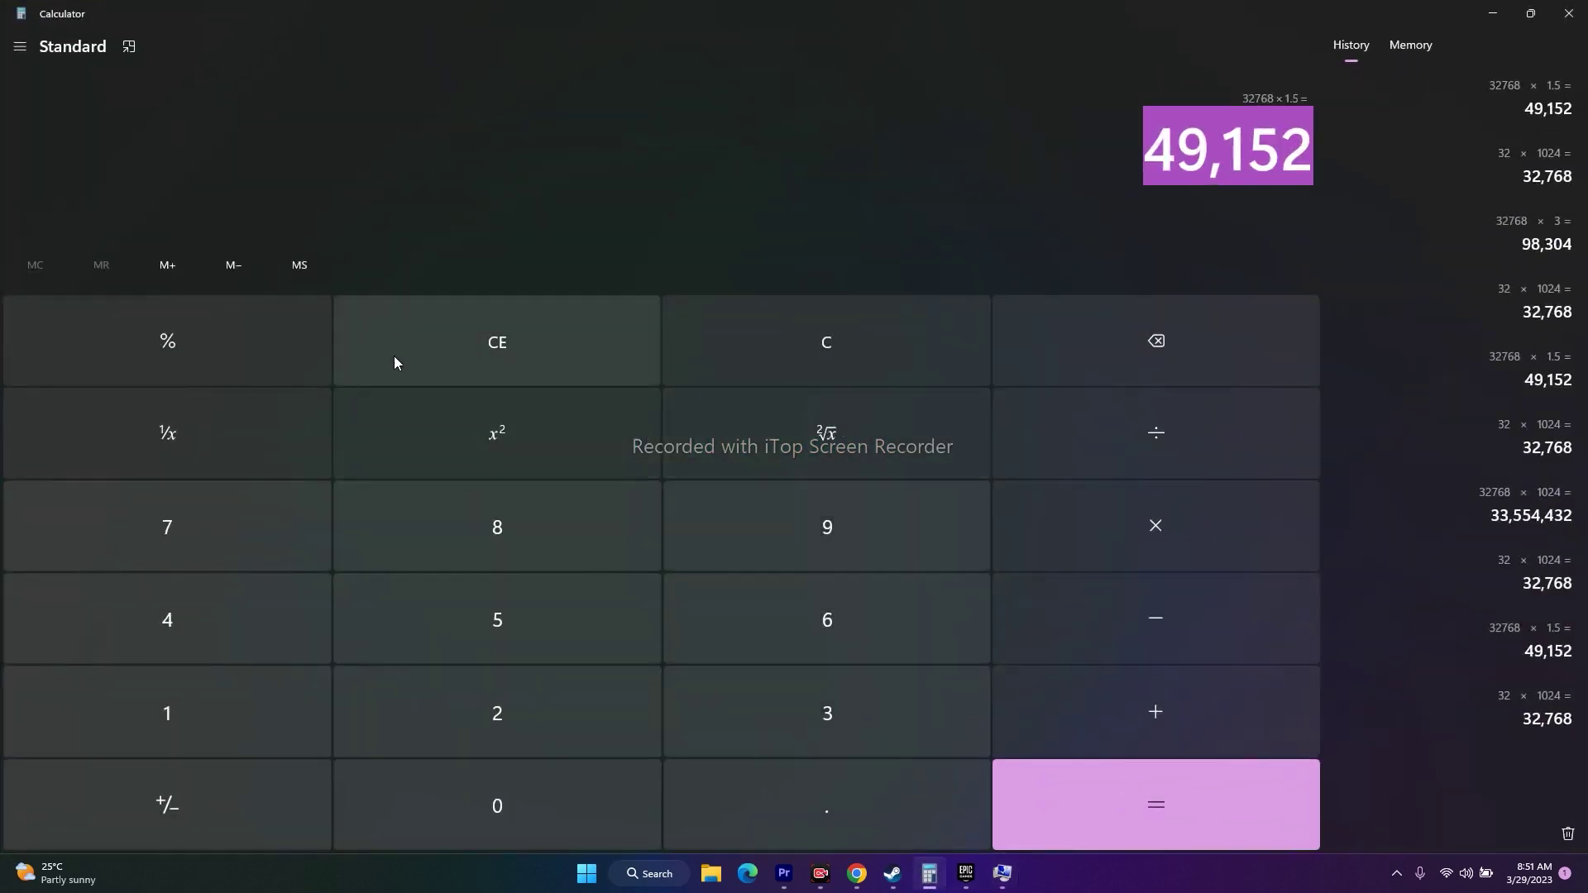
left_click(391, 357)
left_click(772, 731)
left_click(633, 708)
left_click(1081, 543)
left_click(315, 701)
left_click(463, 786)
left_click(454, 721)
left_click(327, 645)
left_click(1081, 822)
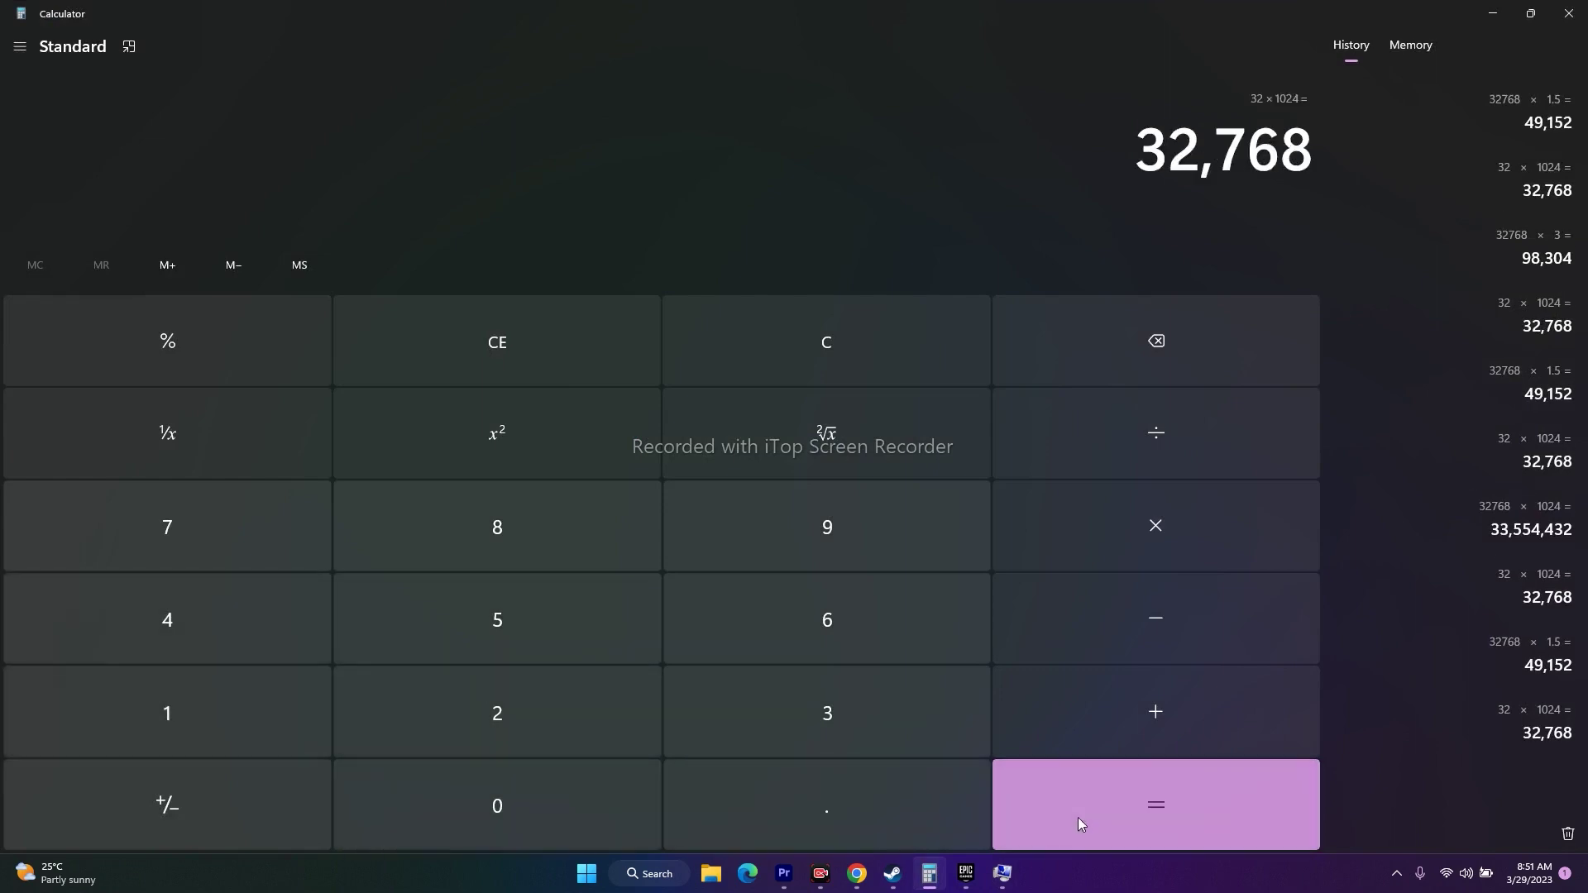
- Multiply the RAM size in megabytes by 3 to get the paging file's maximum size
left_click(1199, 521)
left_click(911, 723)
left_click(1110, 801)
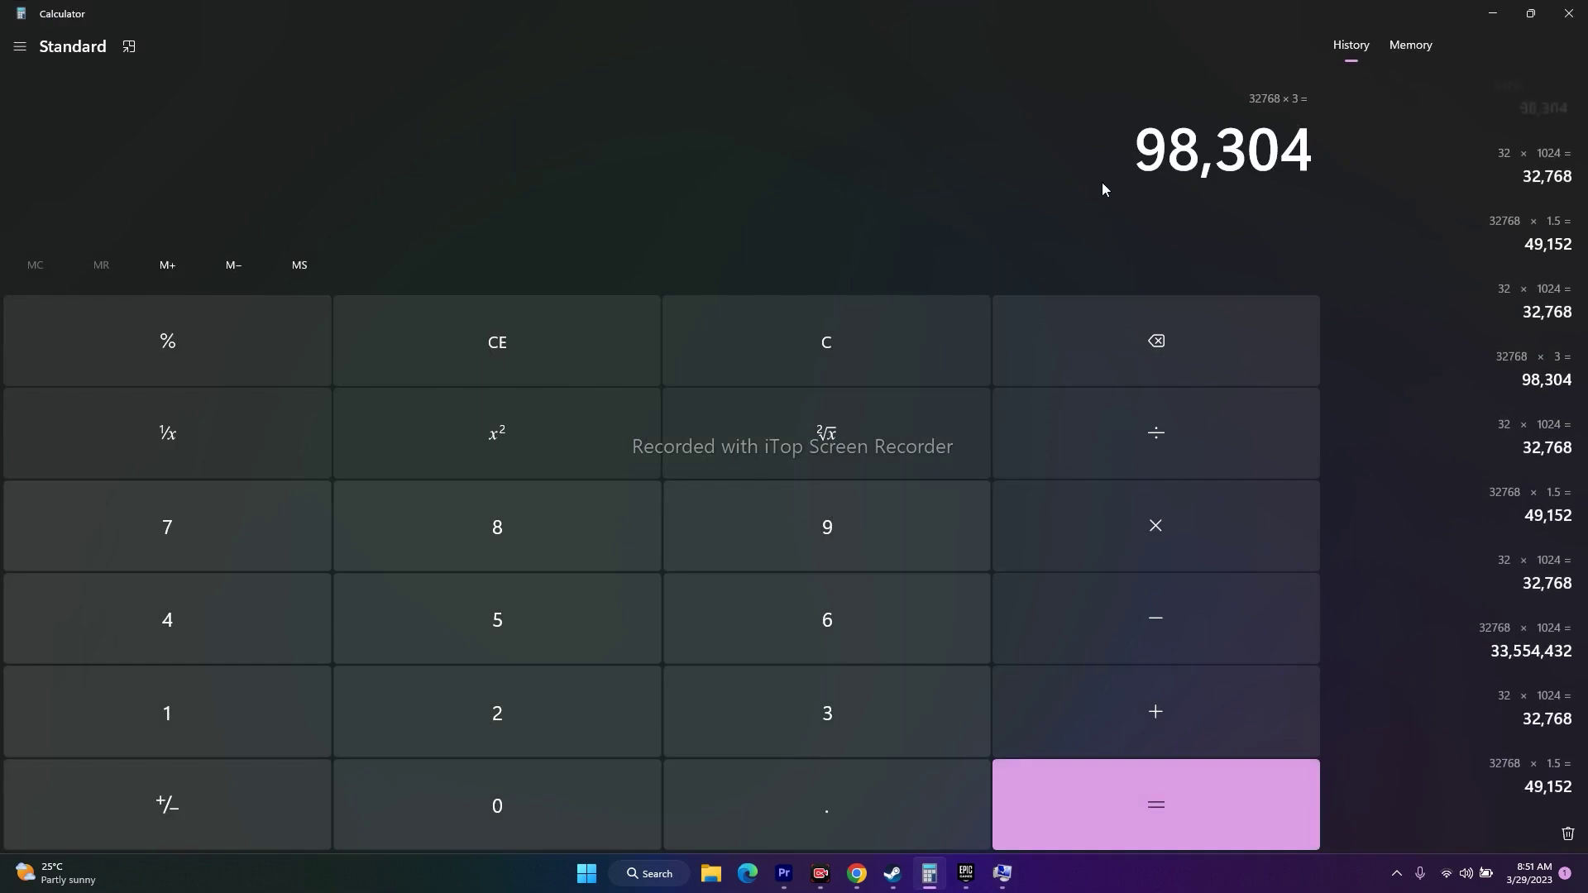
- Copy the new result into the Virtual Memory dialog, setting the maximum size to 98,304 MB
left_click(1151, 149)
right_click(1317, 157)
left_click(1346, 160)
left_click(1493, 13)
right_click(1077, 374)
left_click(1116, 447)
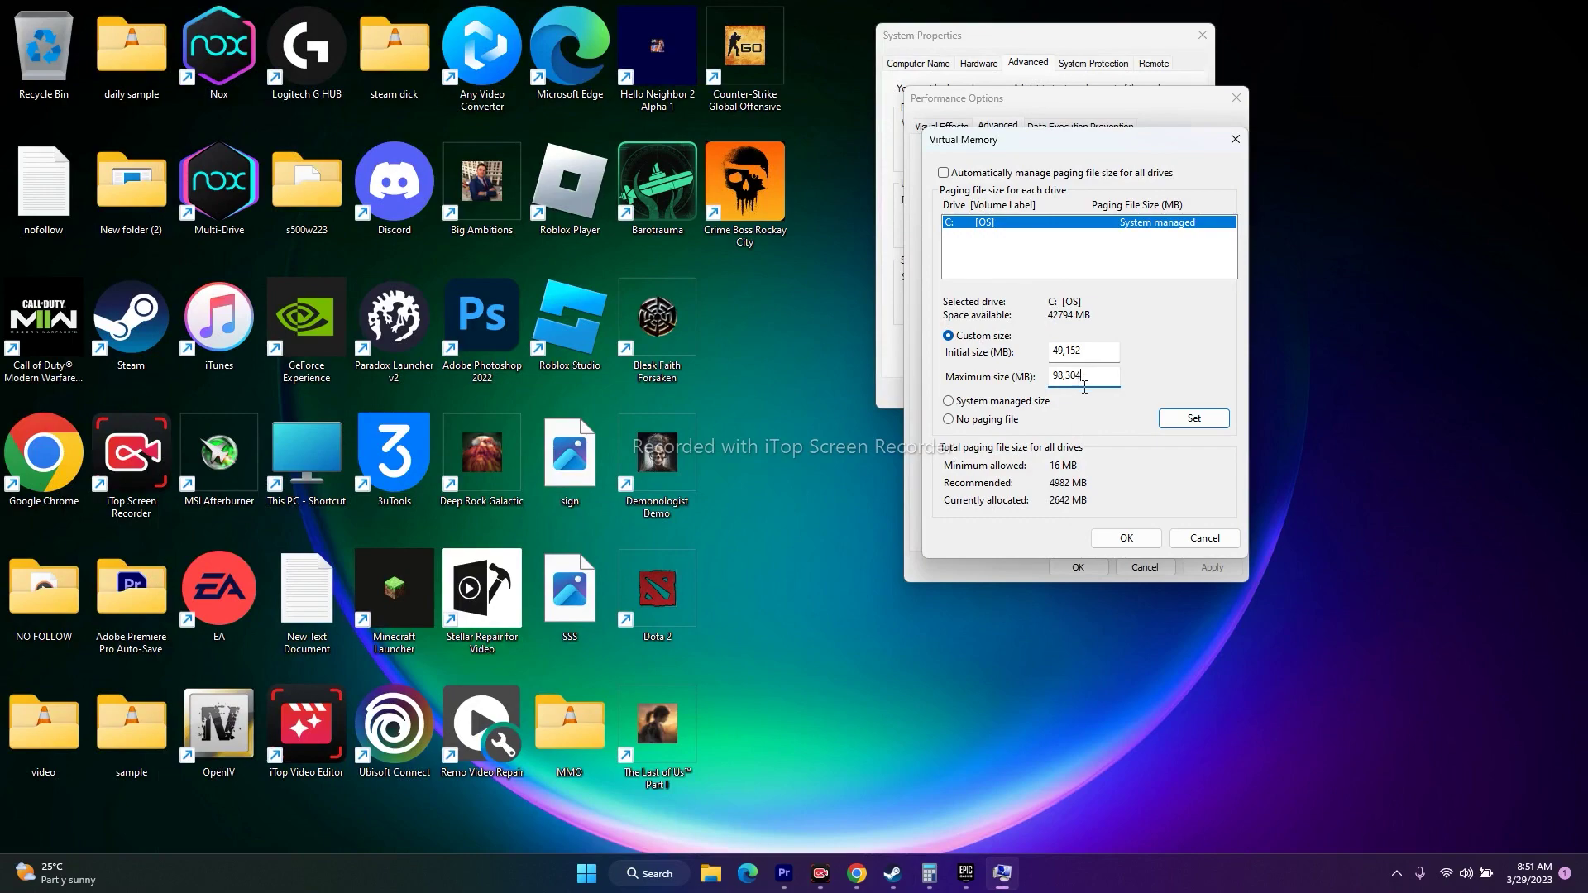
- Cancel the Virtual Memory and Performance Options dialogs, close System Properties and minimize the Epic Games Launcher
left_click(1205, 537)
left_click(1144, 567)
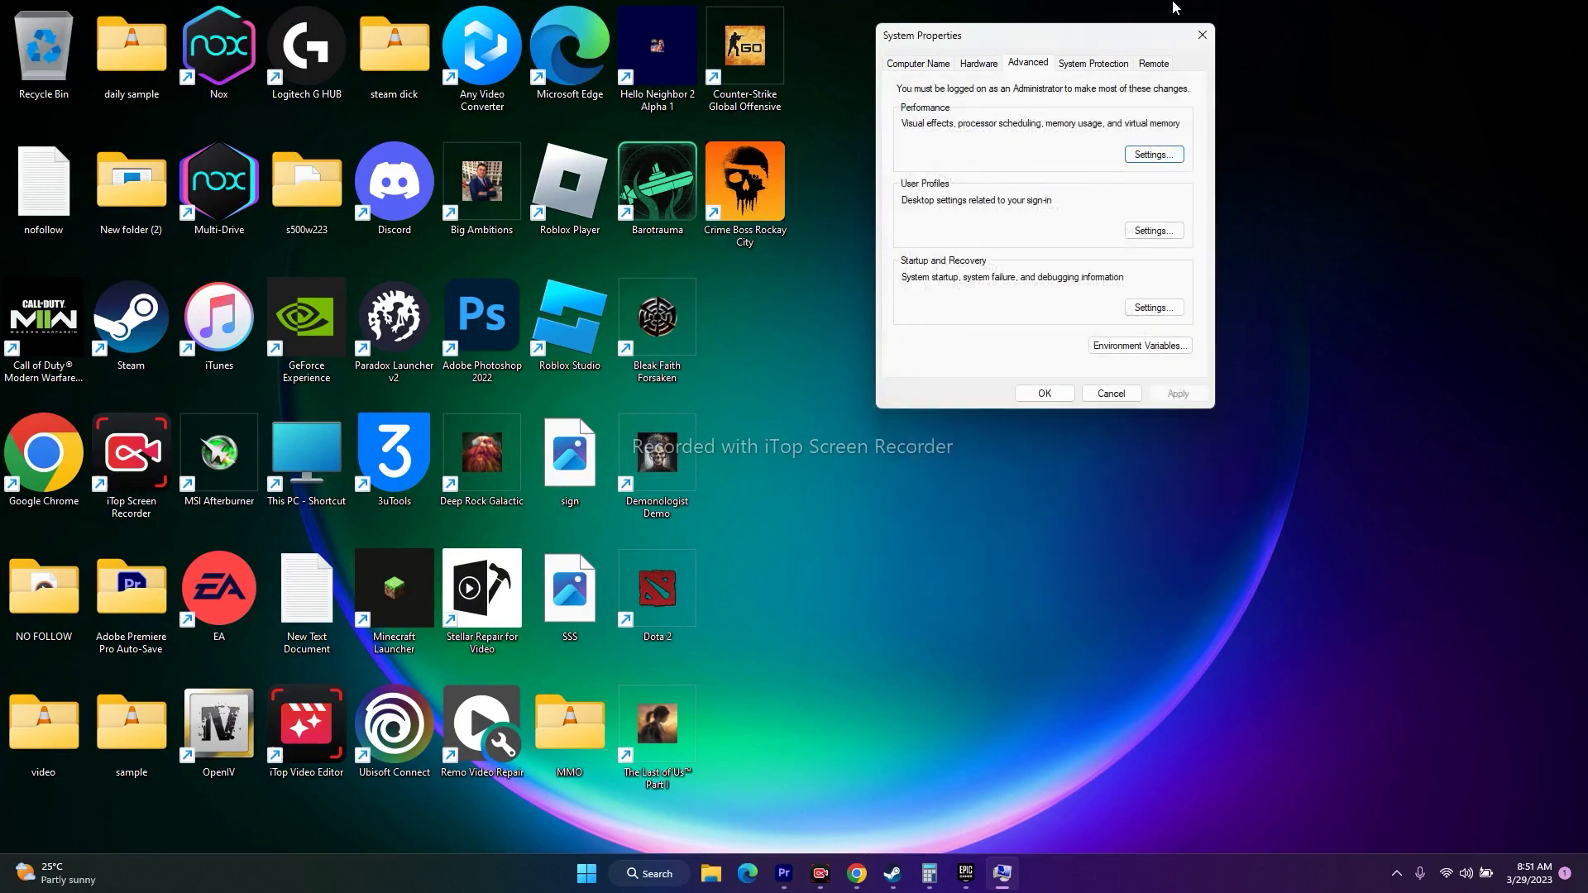
left_click(1202, 35)
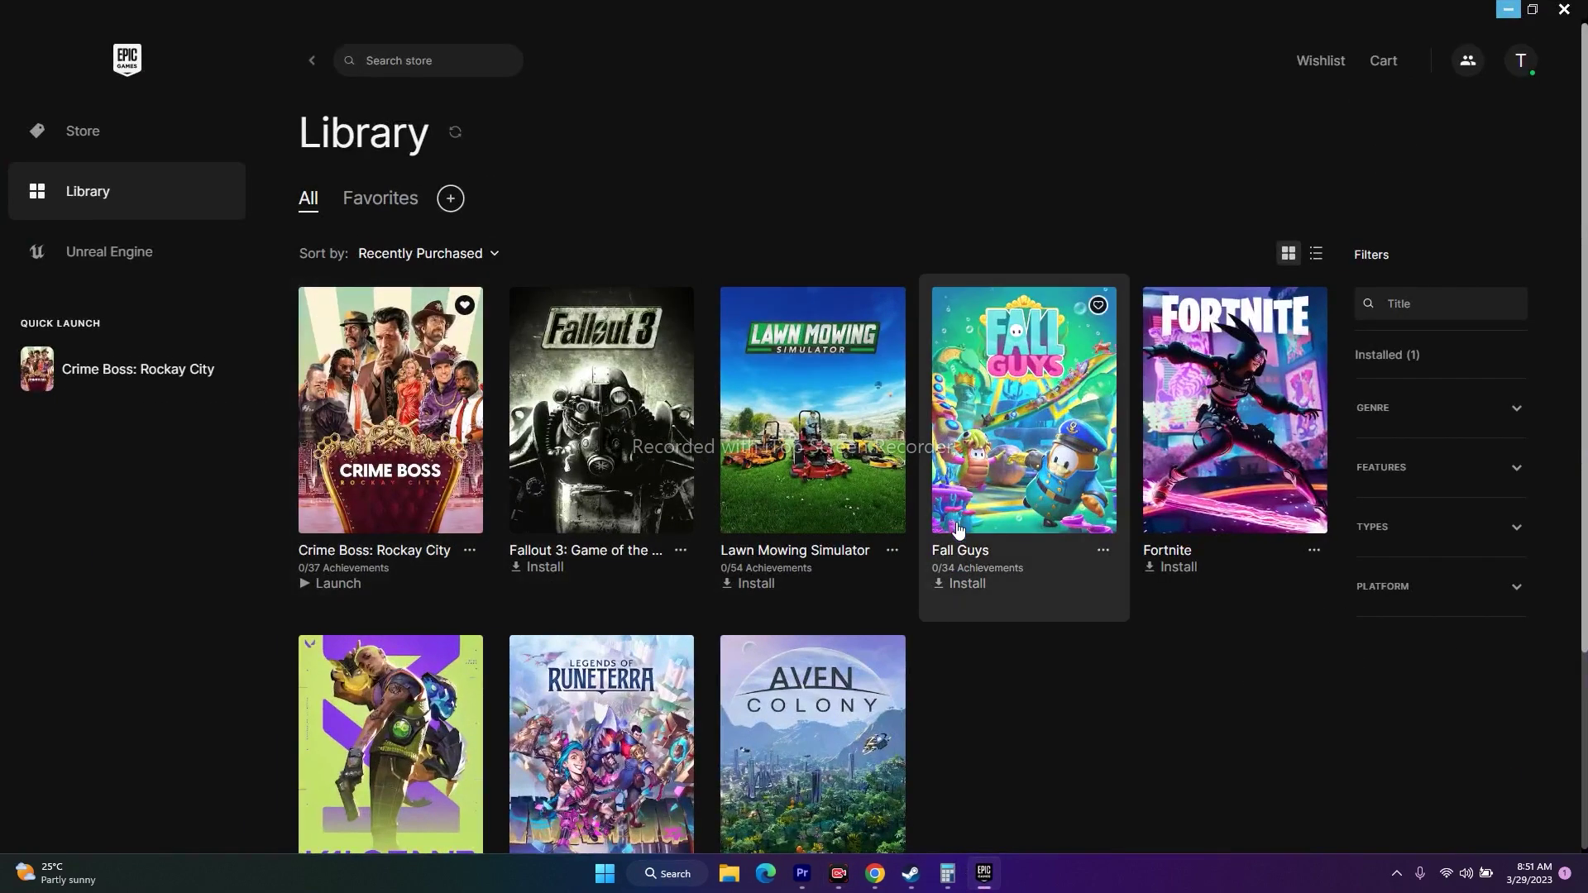
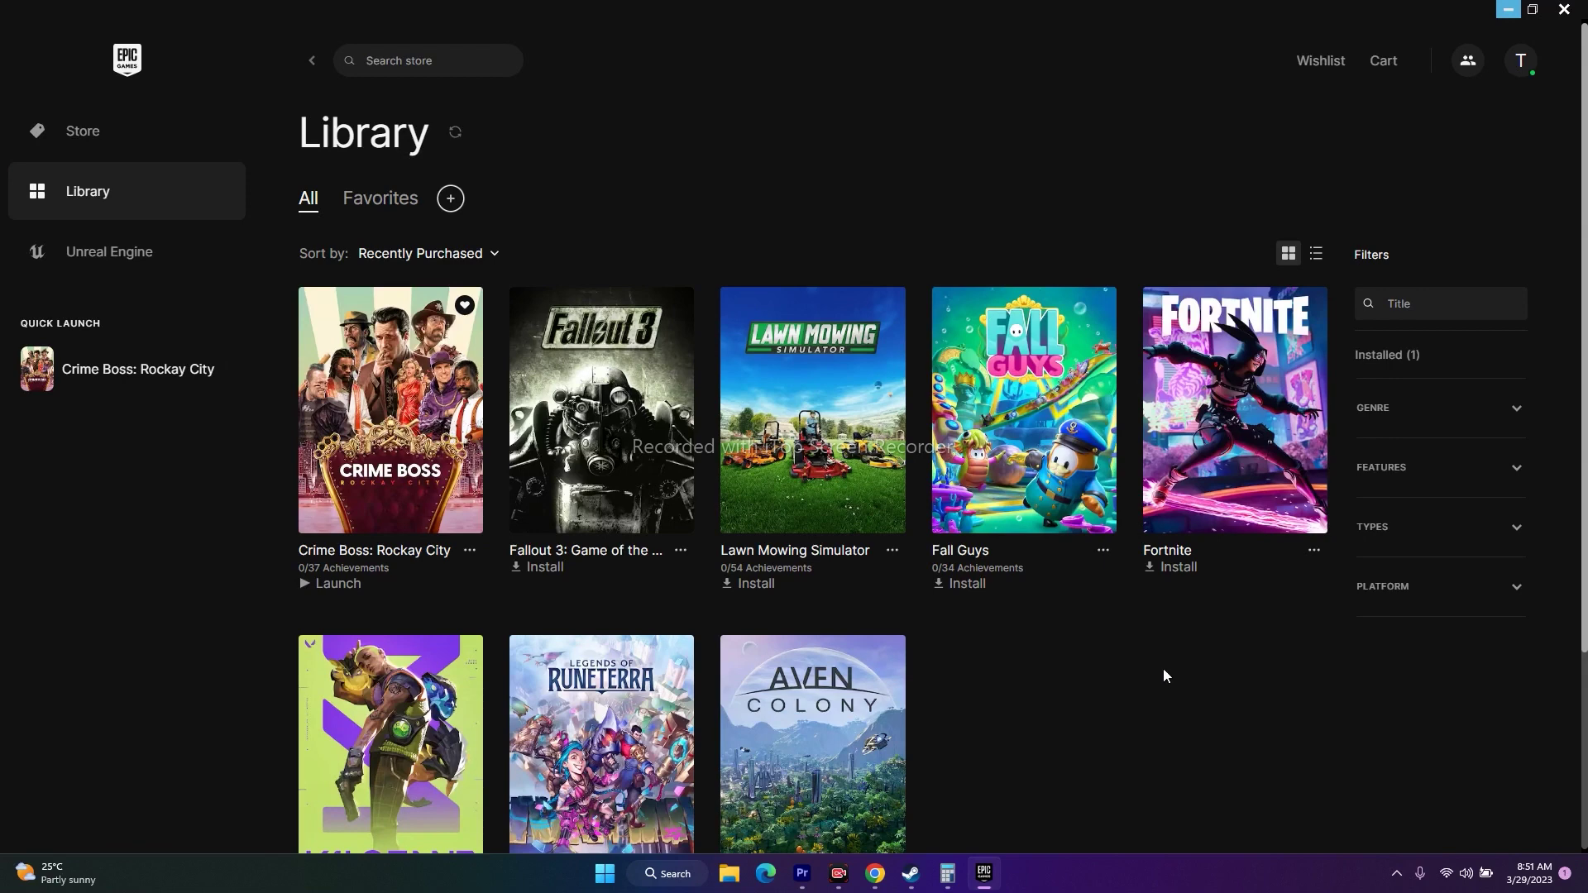
left_click(1508, 9)
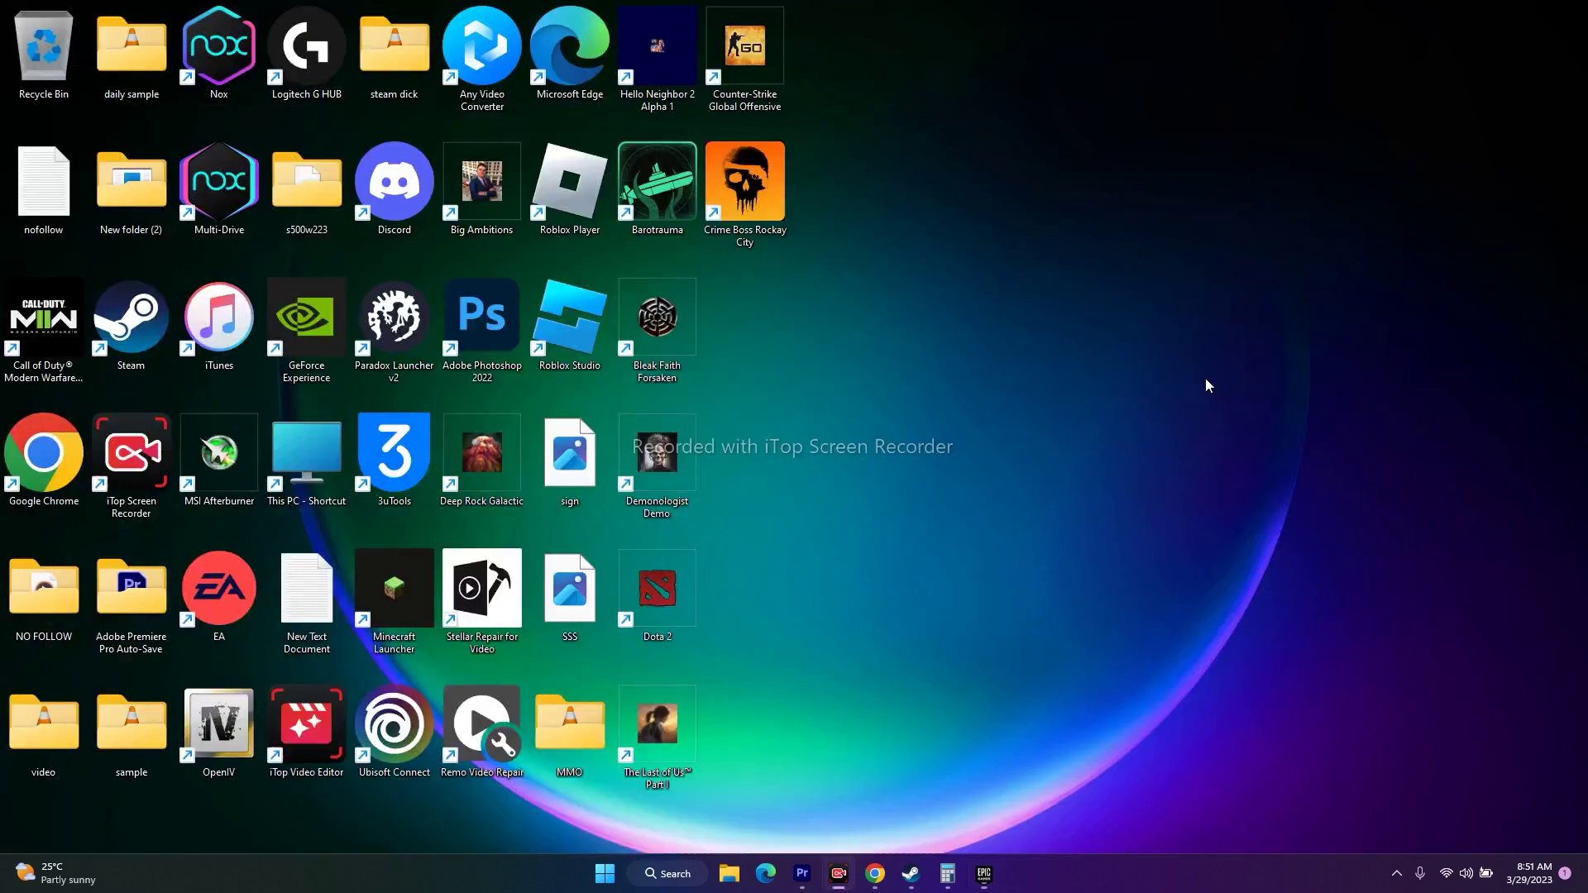
- Open the Windows graphics settings and look through the apps listed under the custom options
left_click(666, 873)
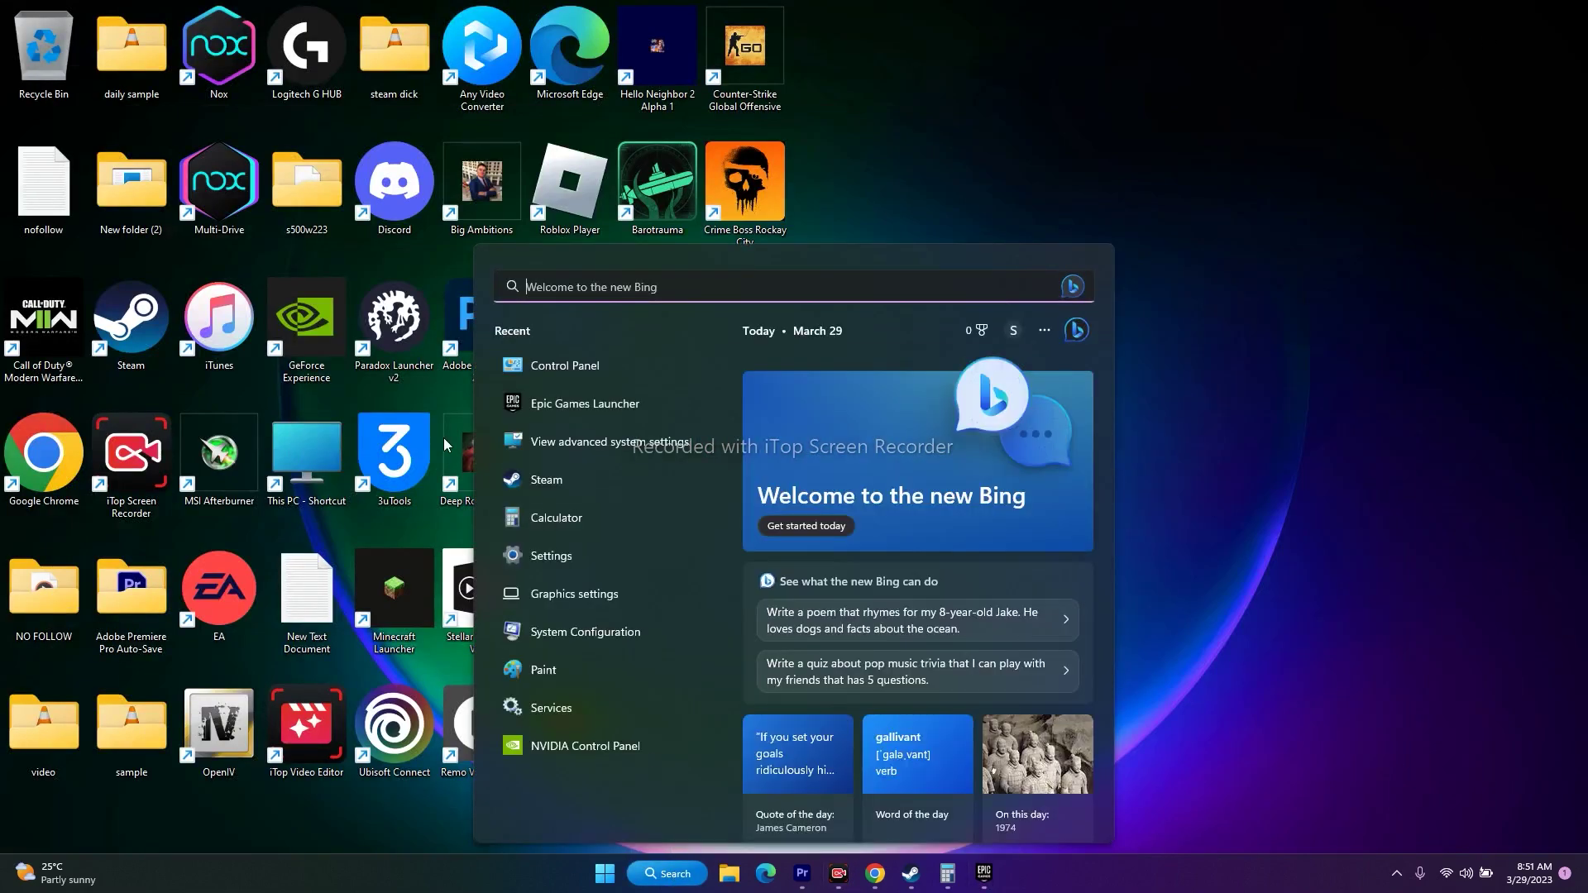
left_click(597, 595)
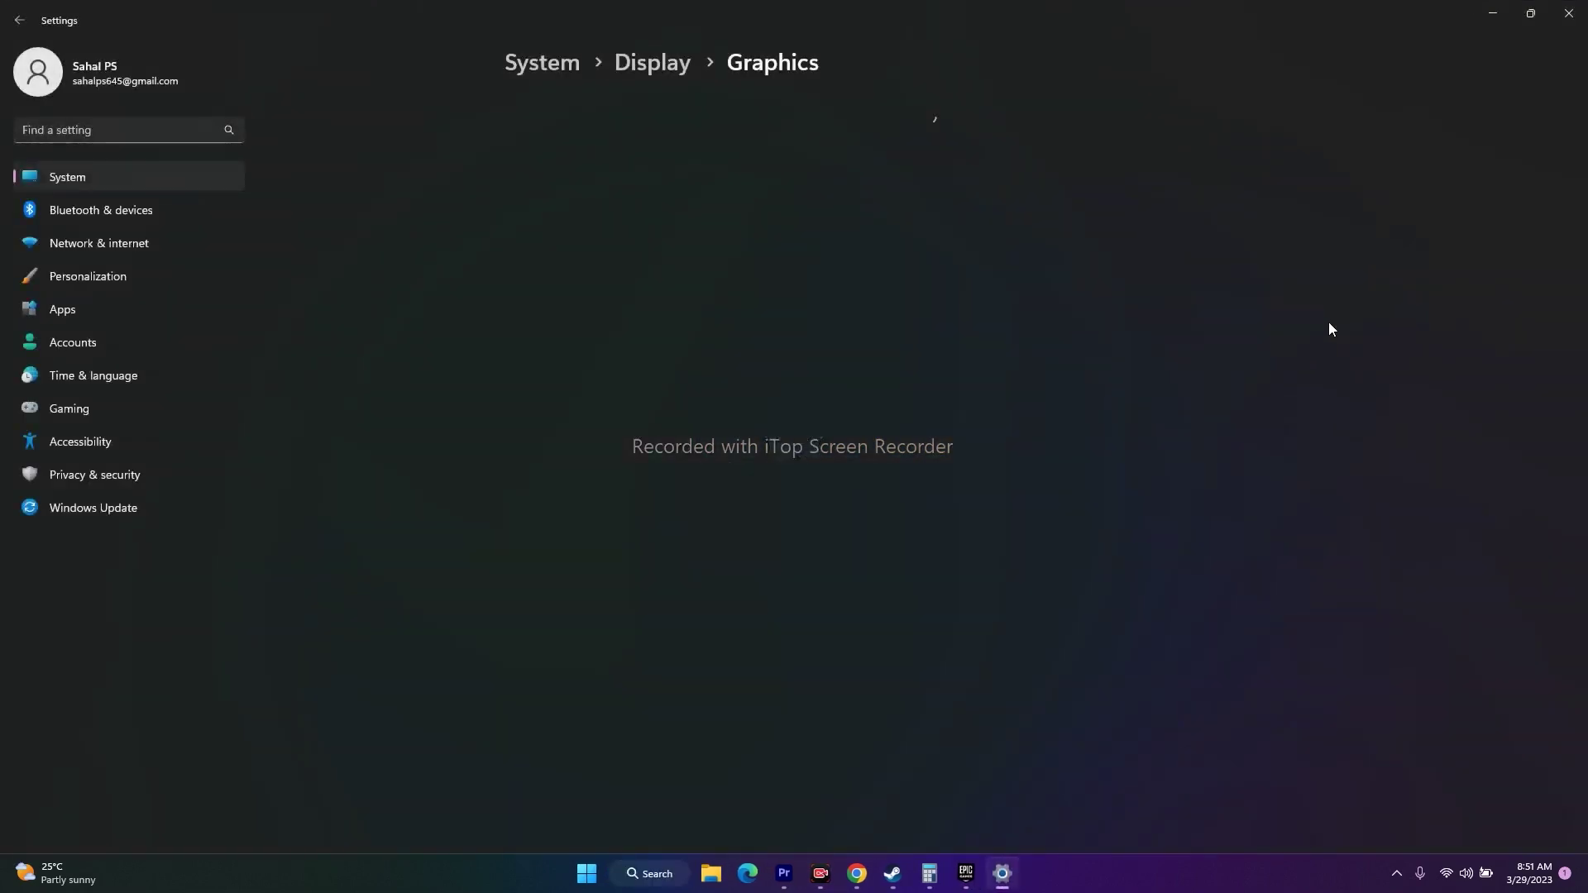
scroll(1249, 343, "down", 5)
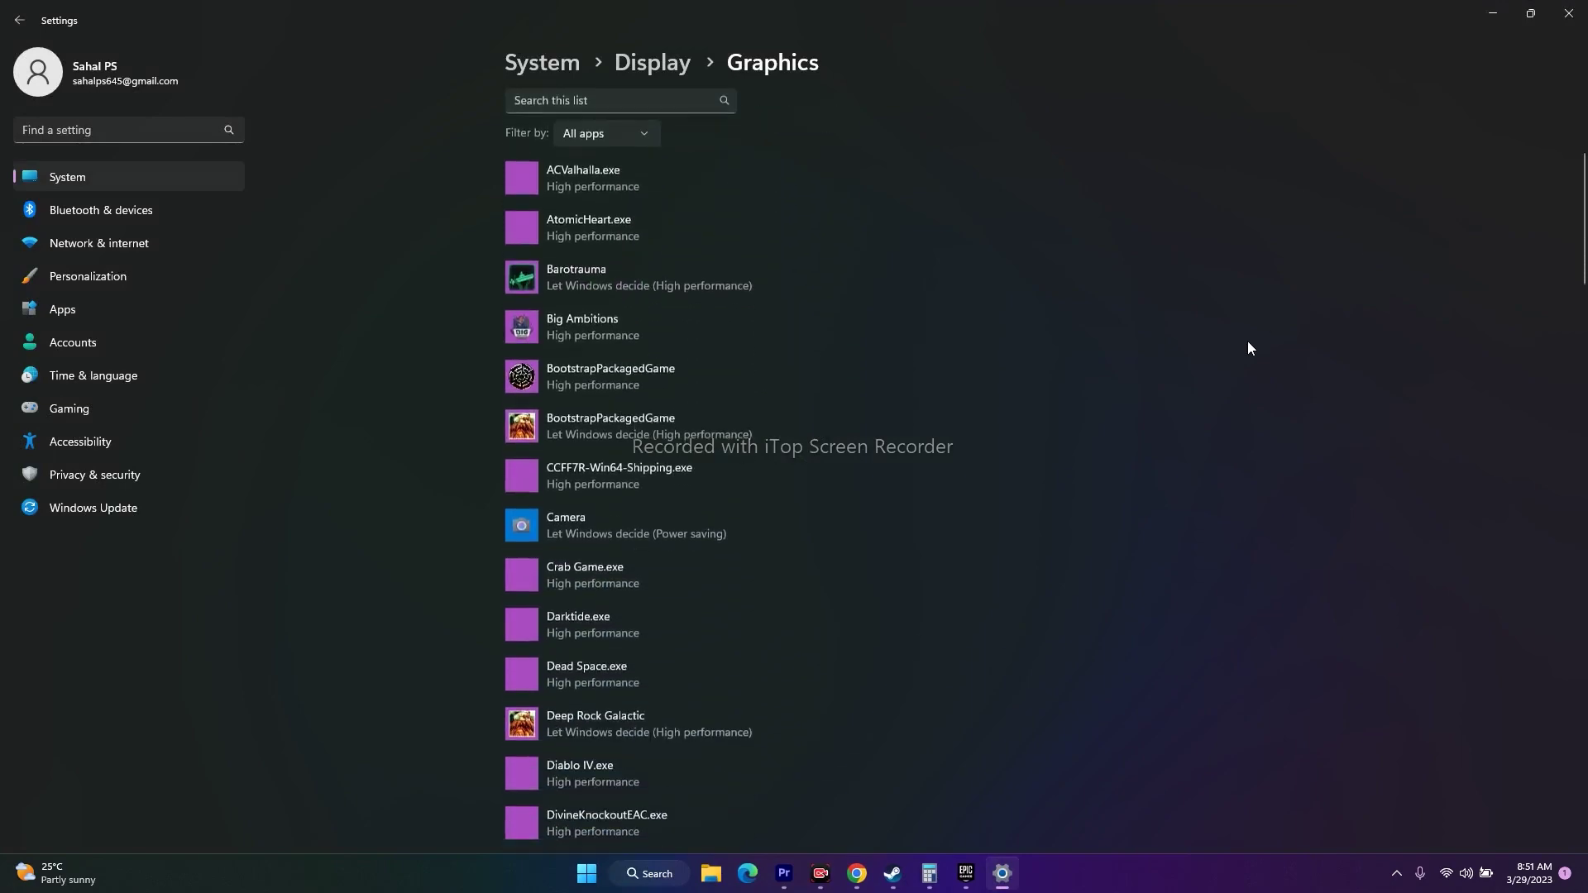
scroll(1248, 342, "down", 12)
scroll(1248, 341, "down", 12)
scroll(1247, 341, "up", 20)
scroll(1248, 341, "up", 9)
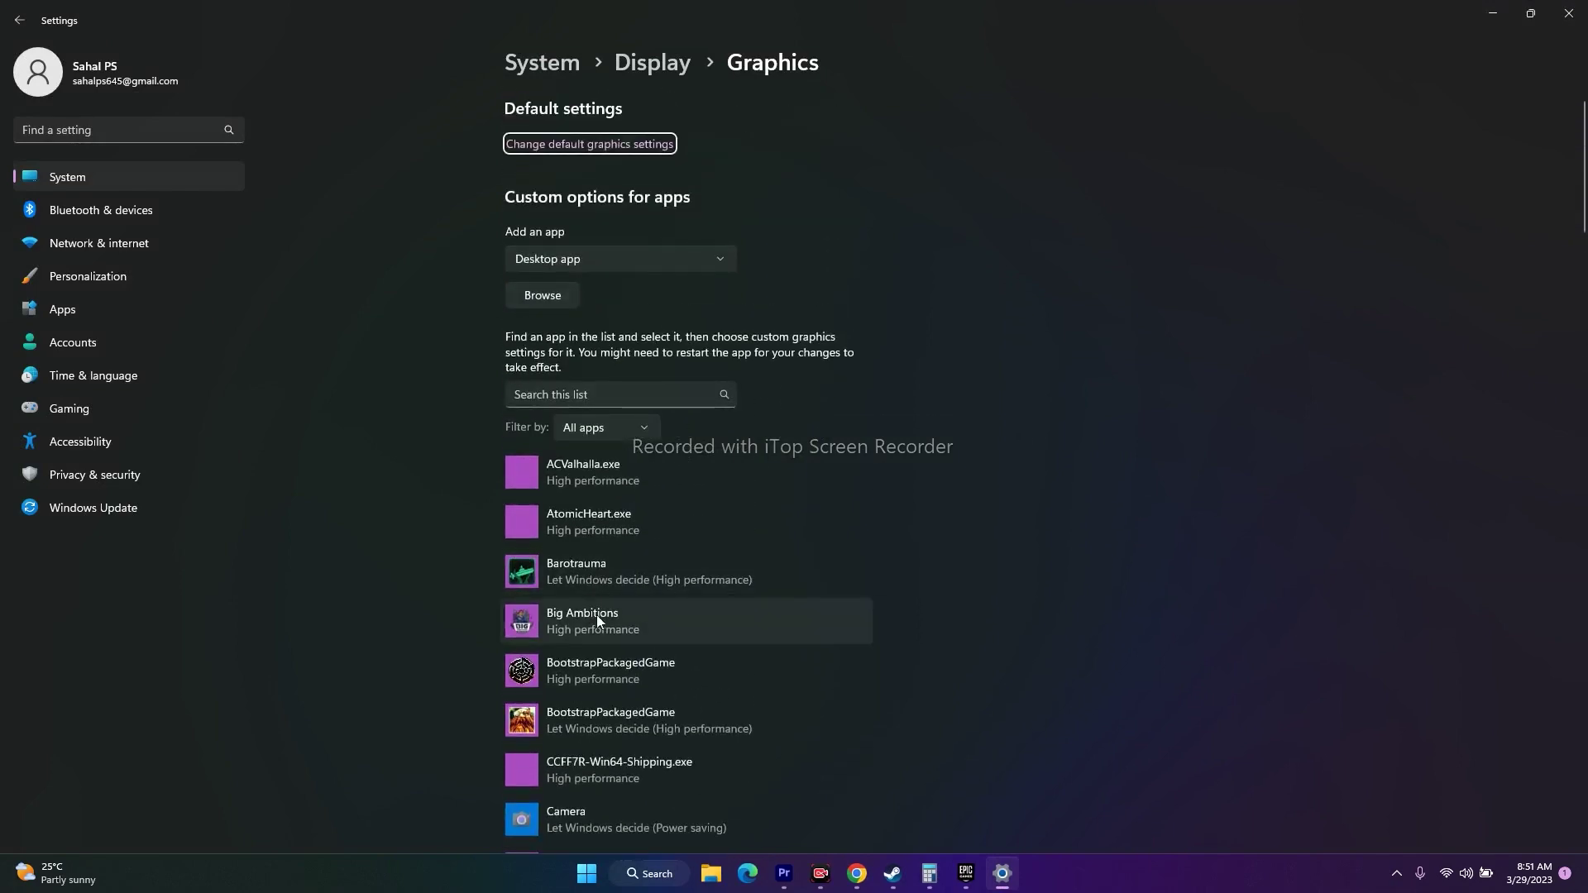
- Add the CrimeBoss application from the CrimeBossRC folder on drive C: to the custom graphics options
left_click(545, 295)
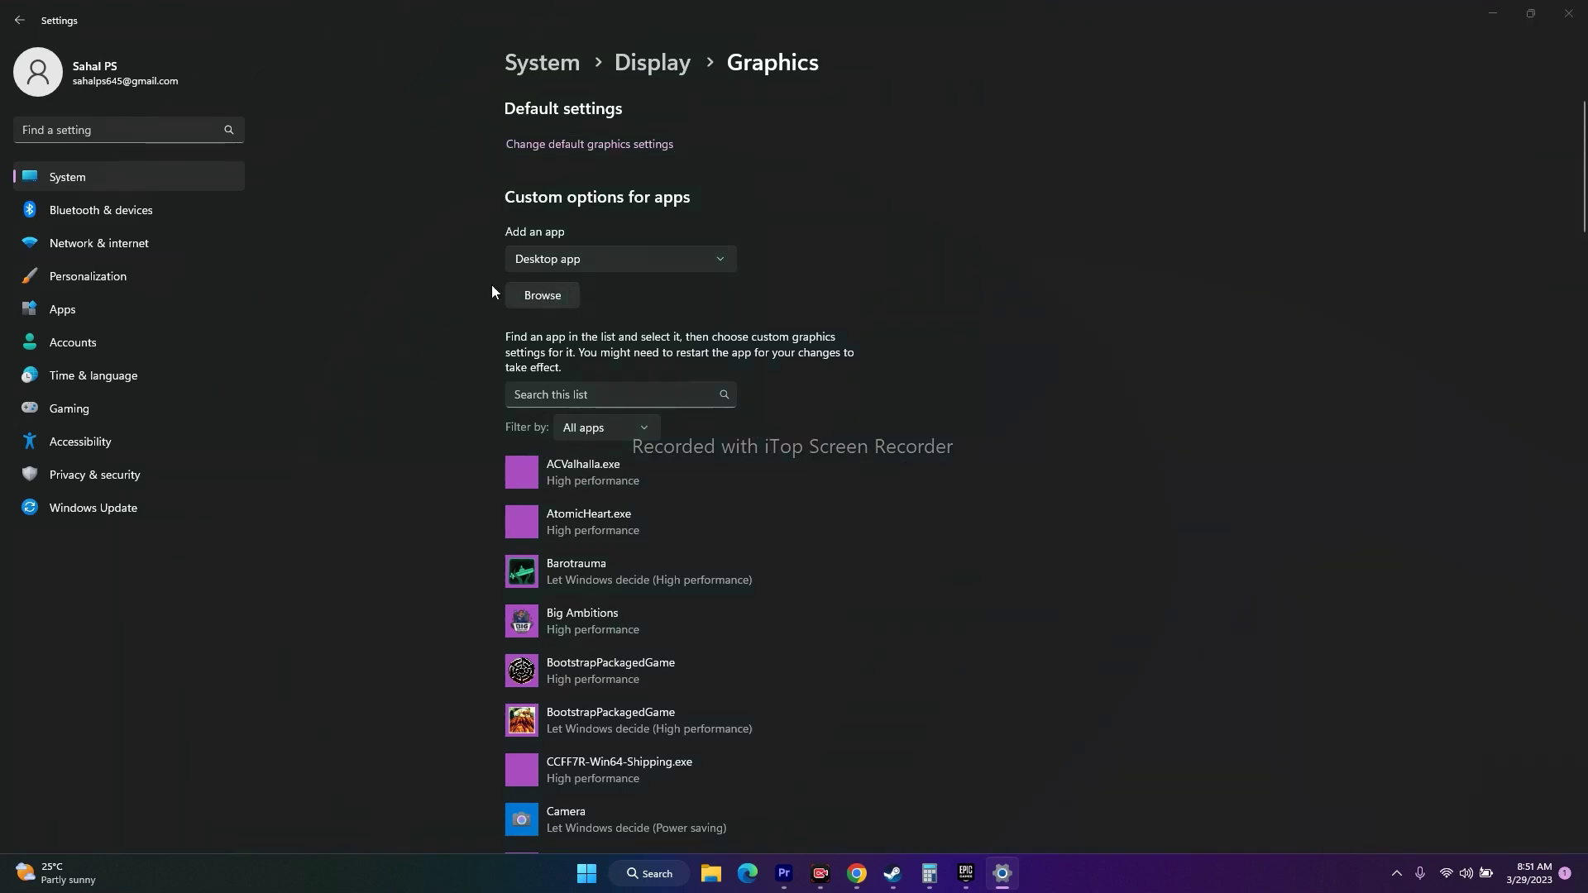
scroll(74, 314, "down", 1)
left_click(68, 321)
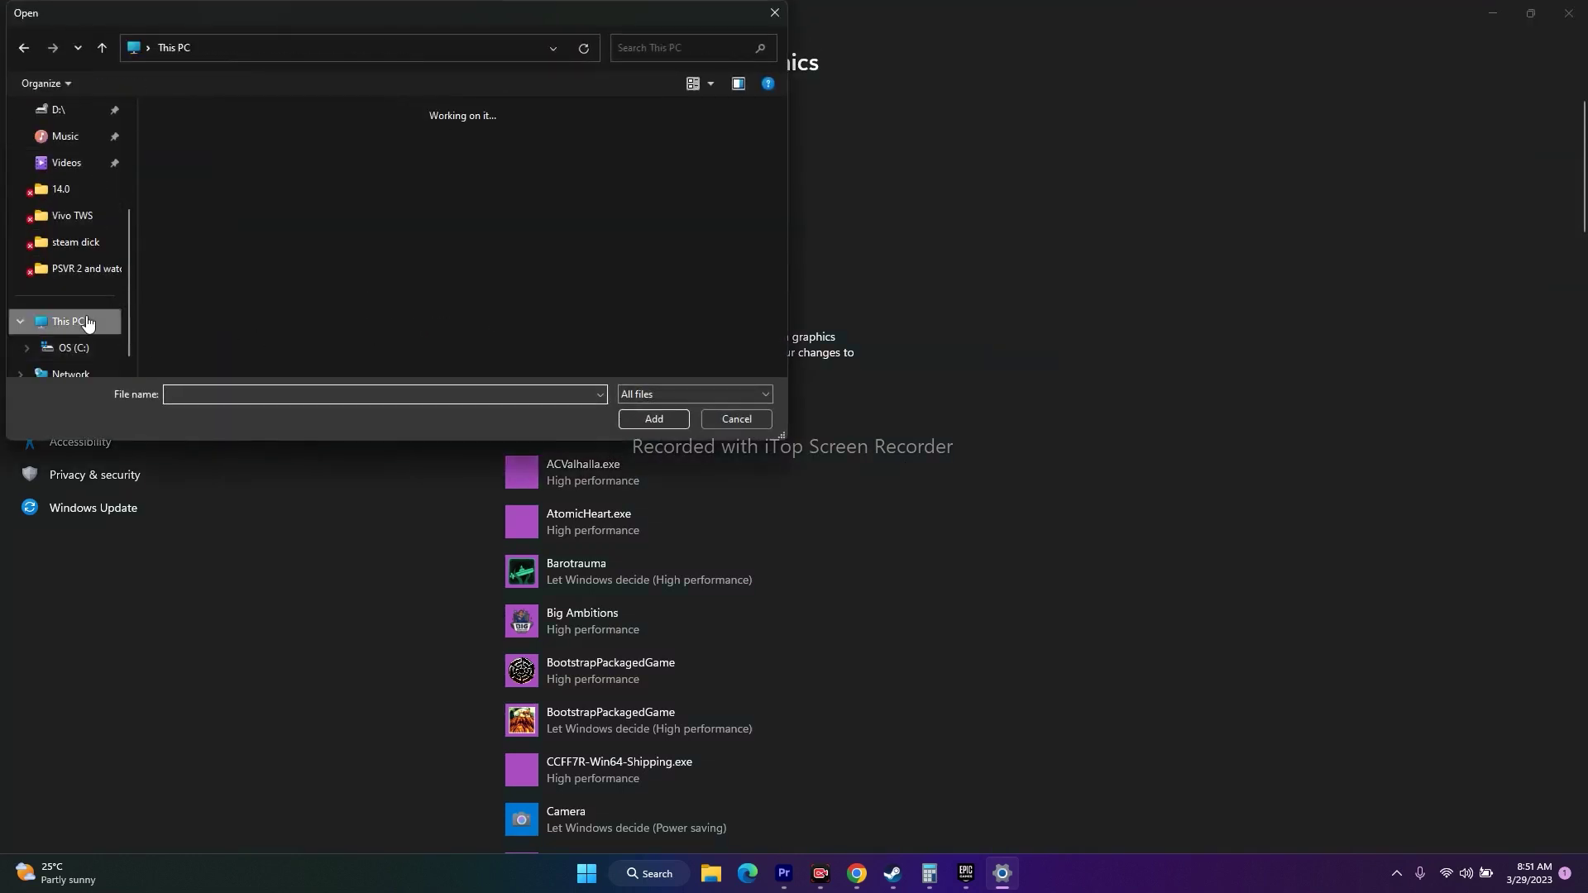
double_click(228, 152)
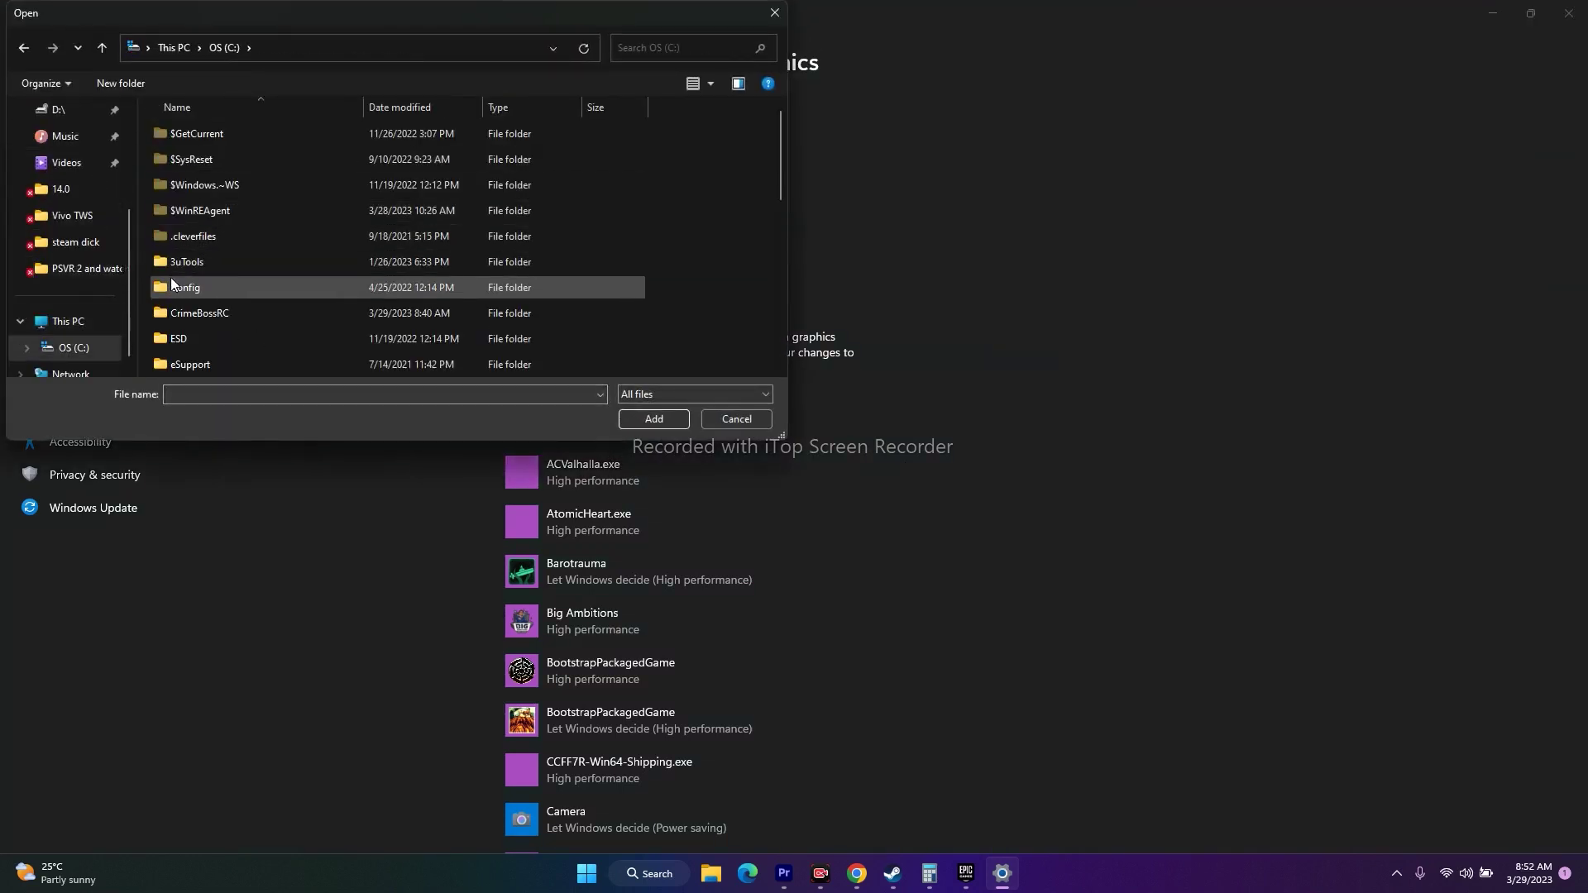
double_click(213, 313)
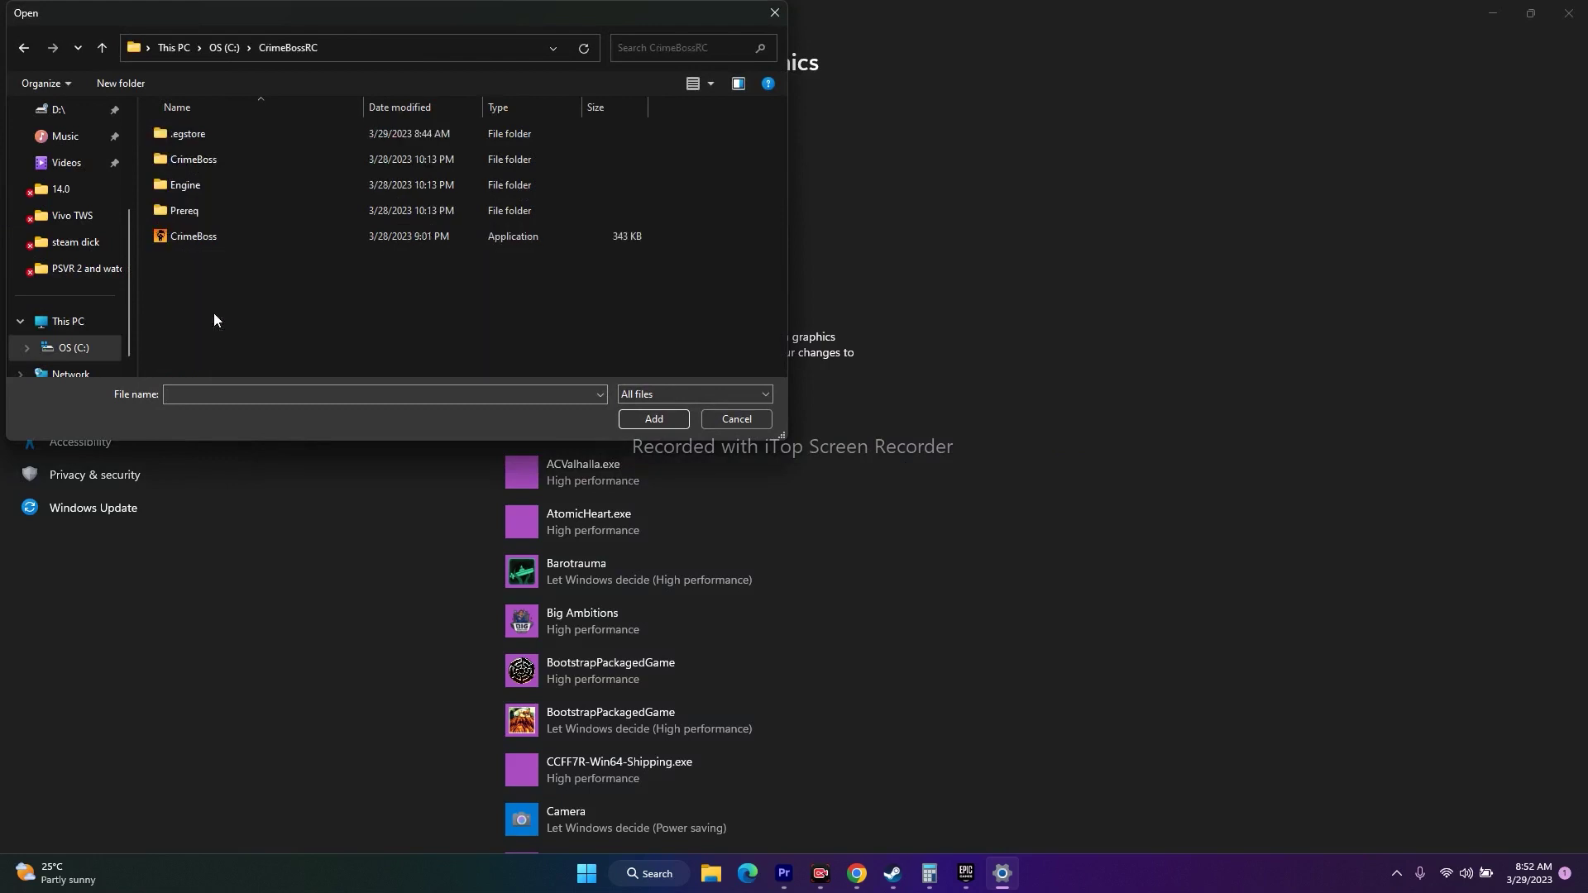
left_click(220, 240)
left_click(652, 419)
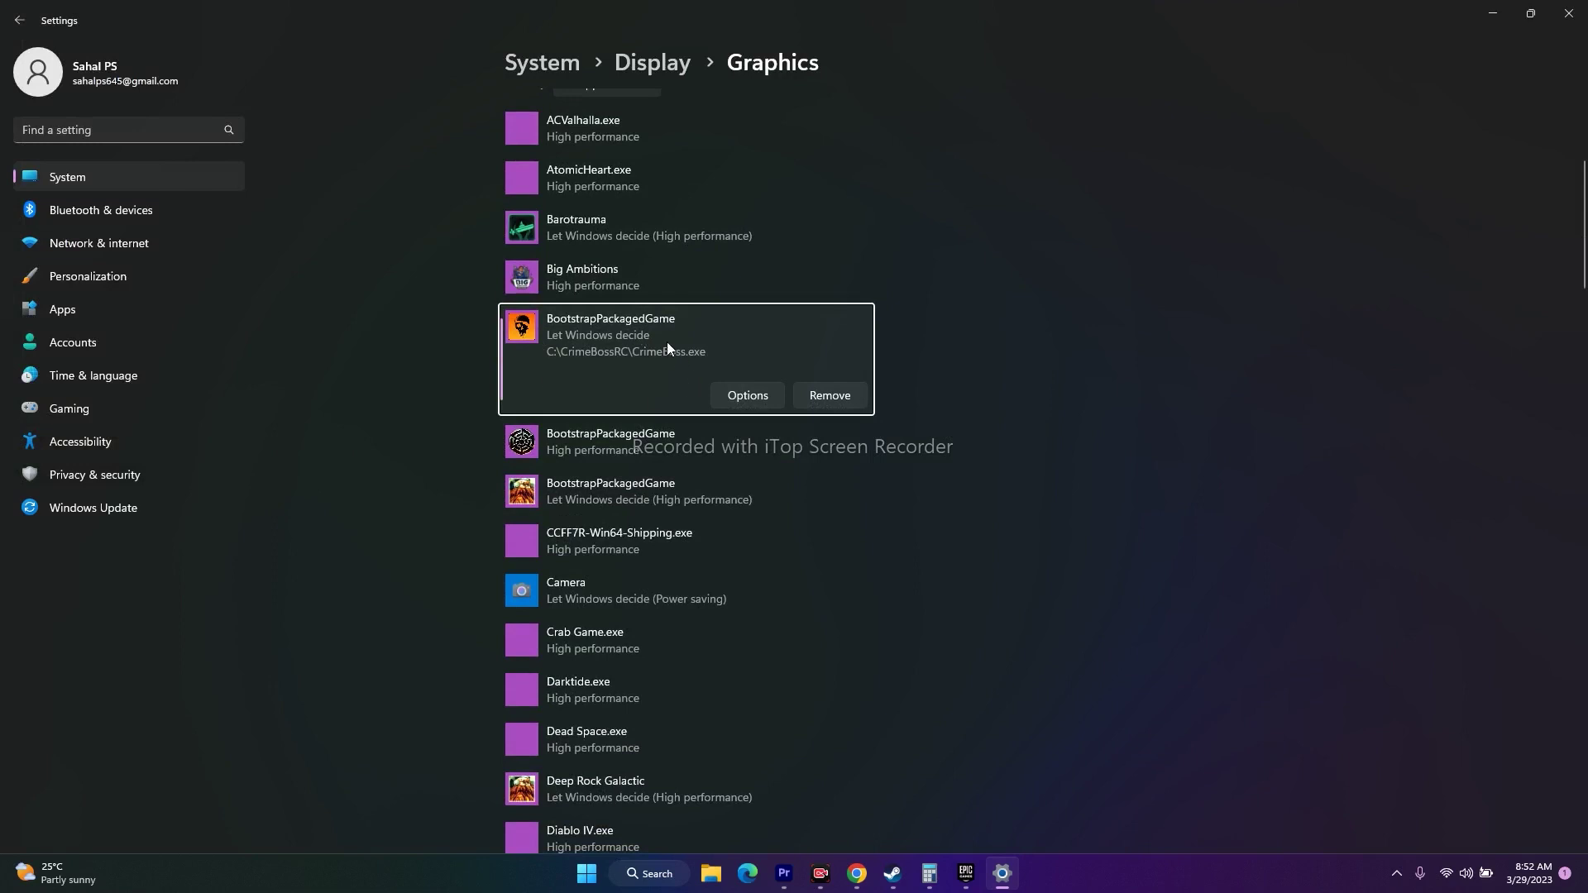
- Set the graphics preference of the added CrimeBoss.exe entry to High performance, save it and close Settings
left_click(748, 396)
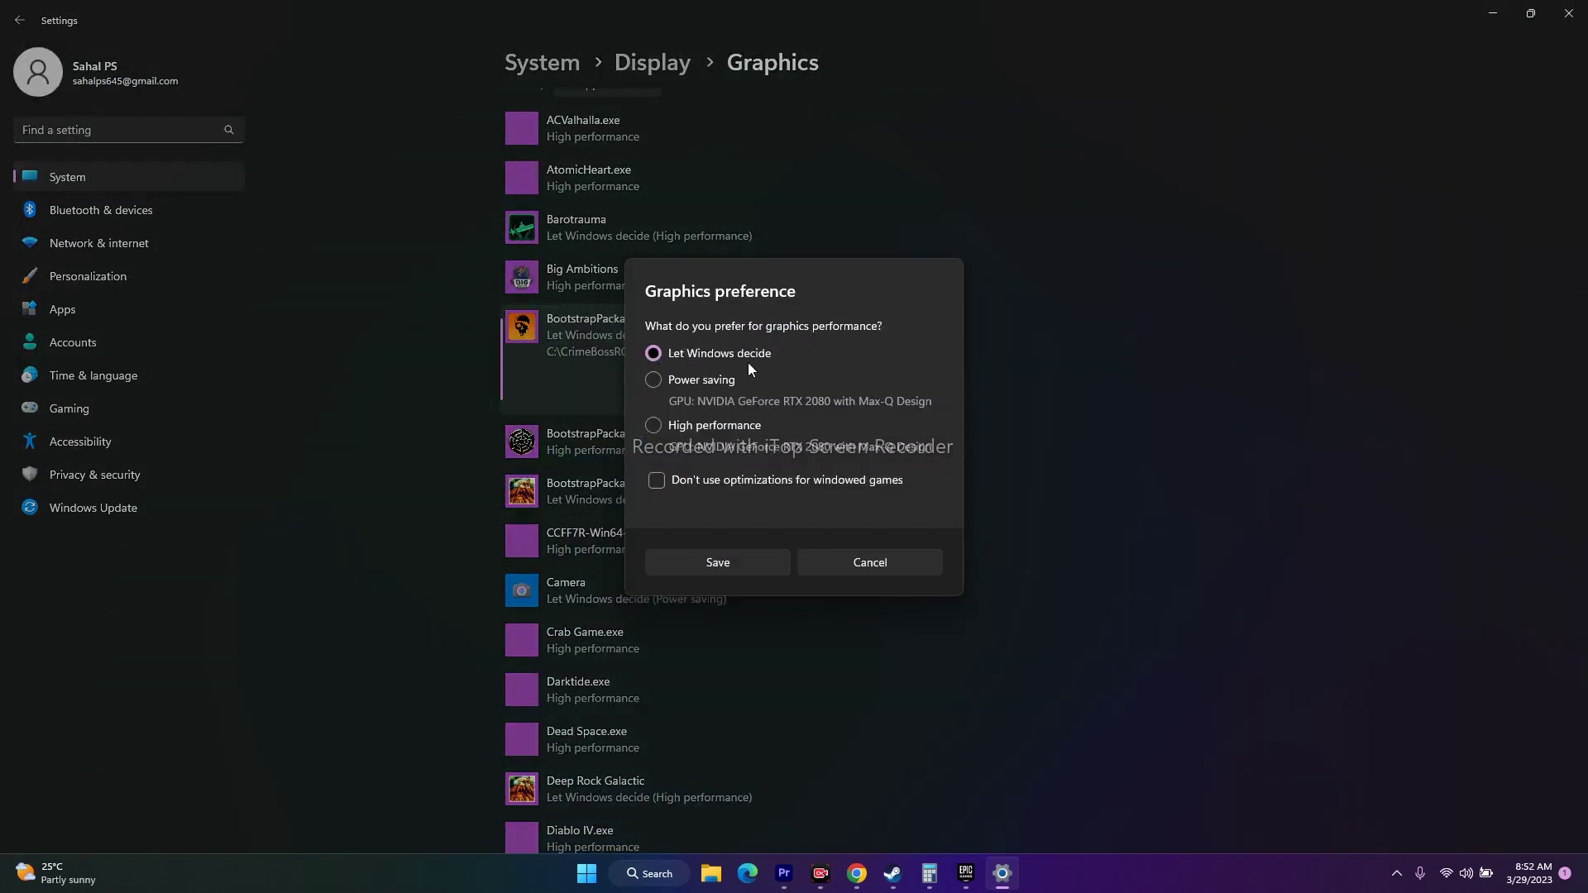
left_click(657, 424)
left_click(752, 564)
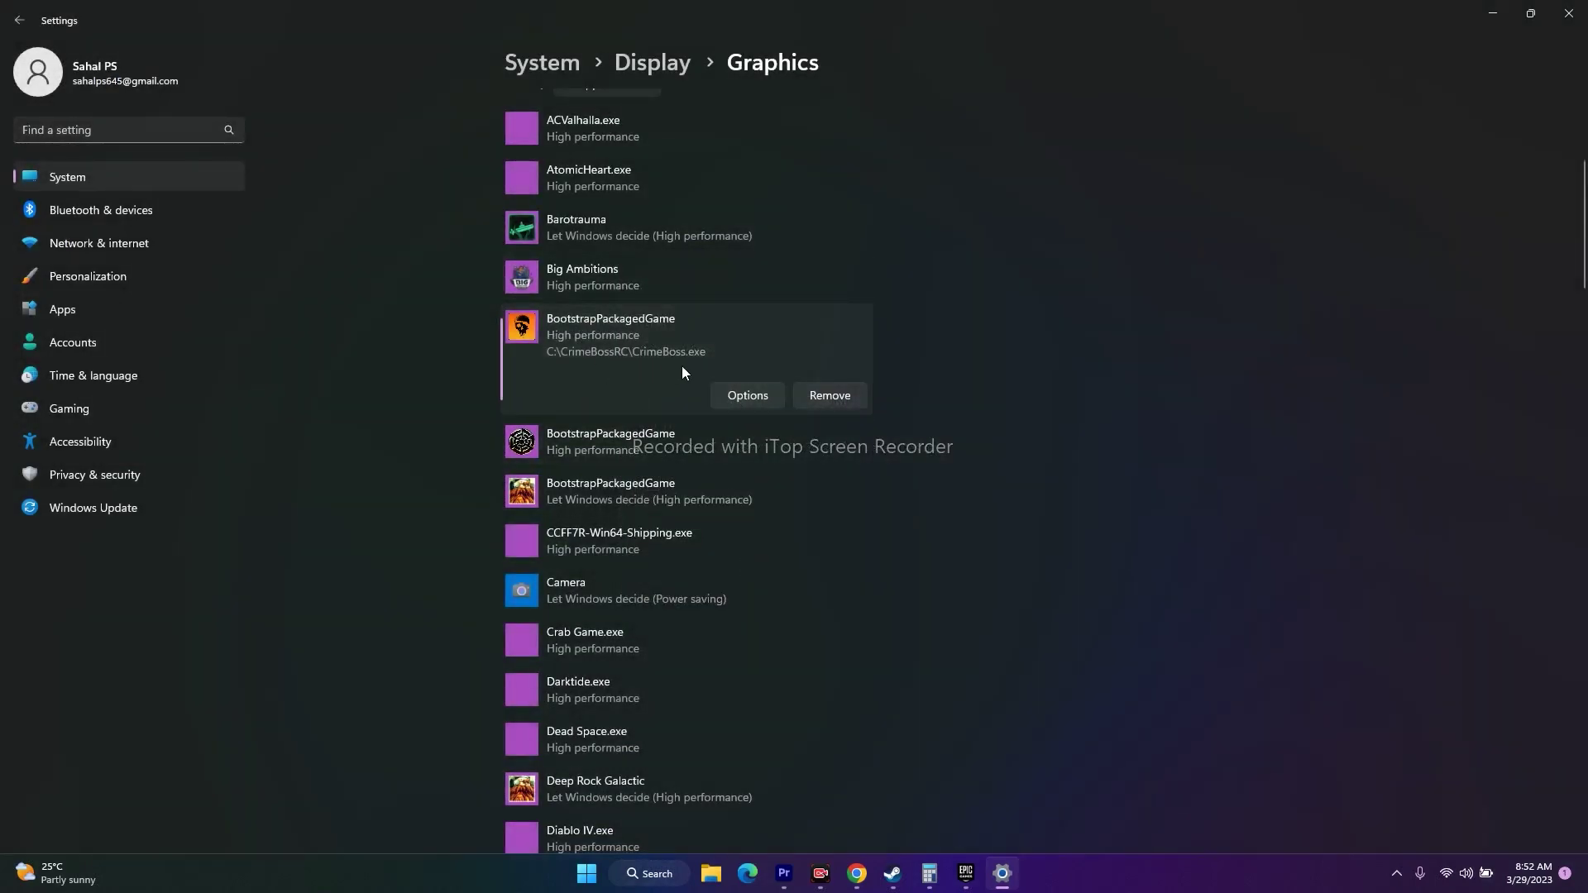
left_click(744, 397)
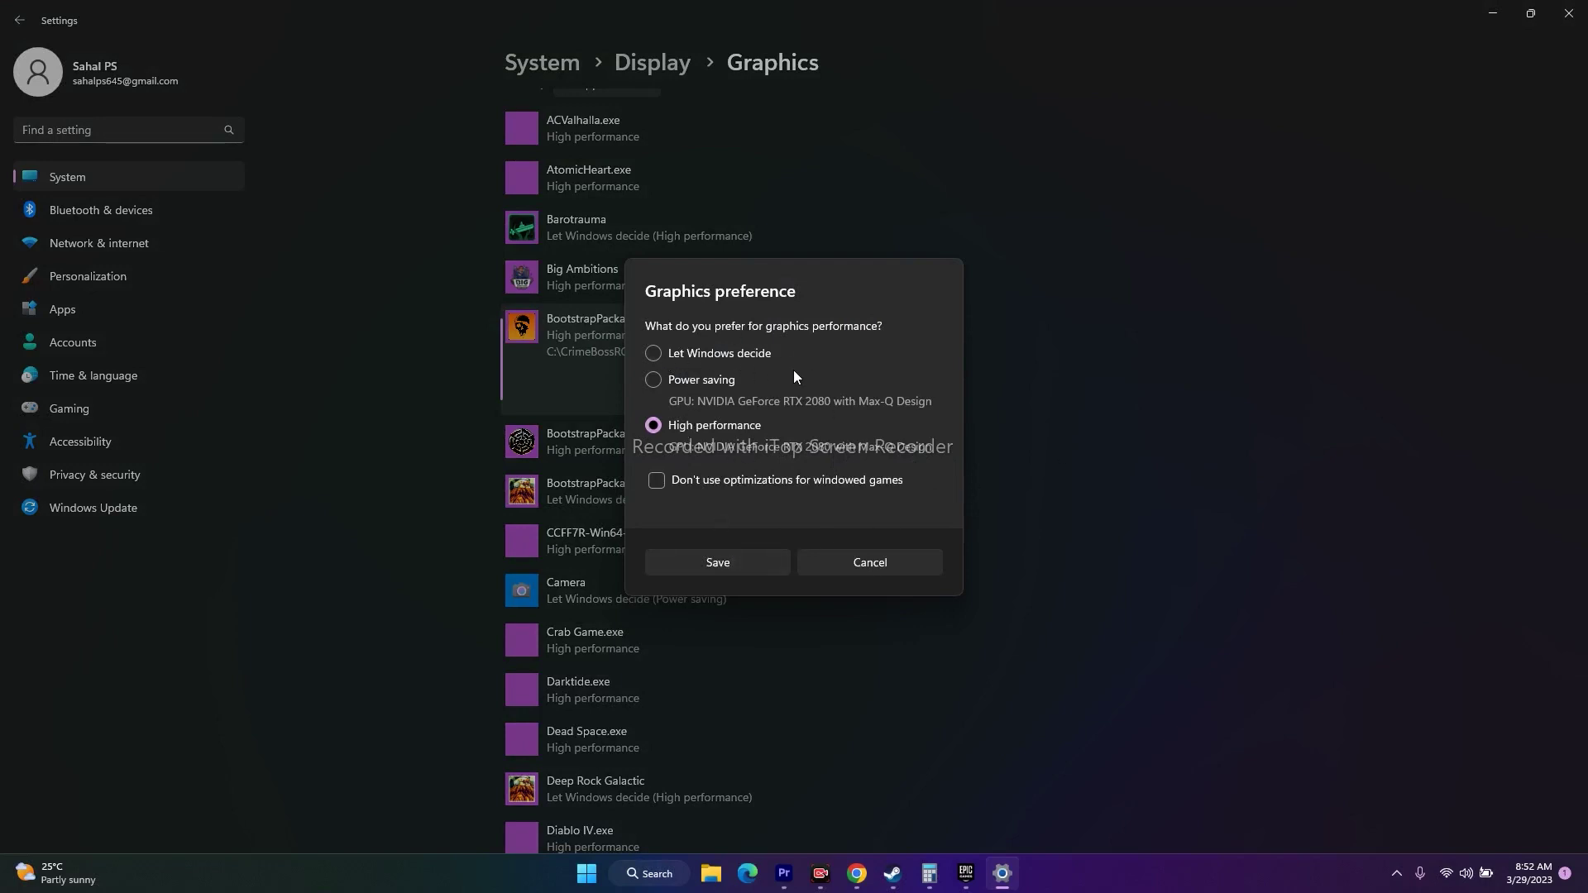
left_click(720, 562)
left_click(1569, 14)
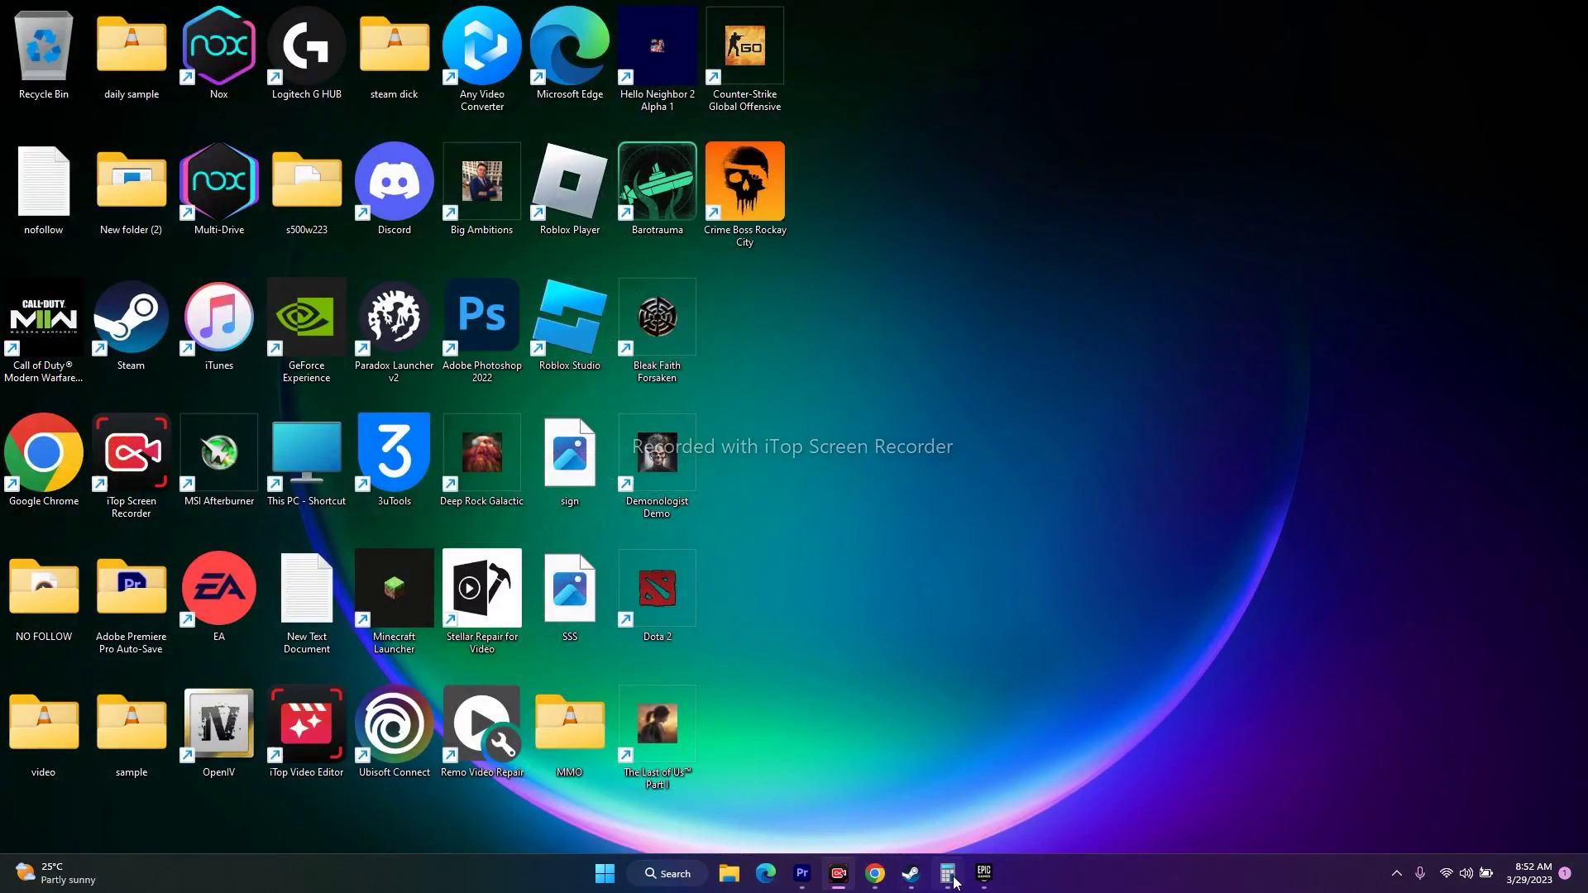
left_click(983, 873)
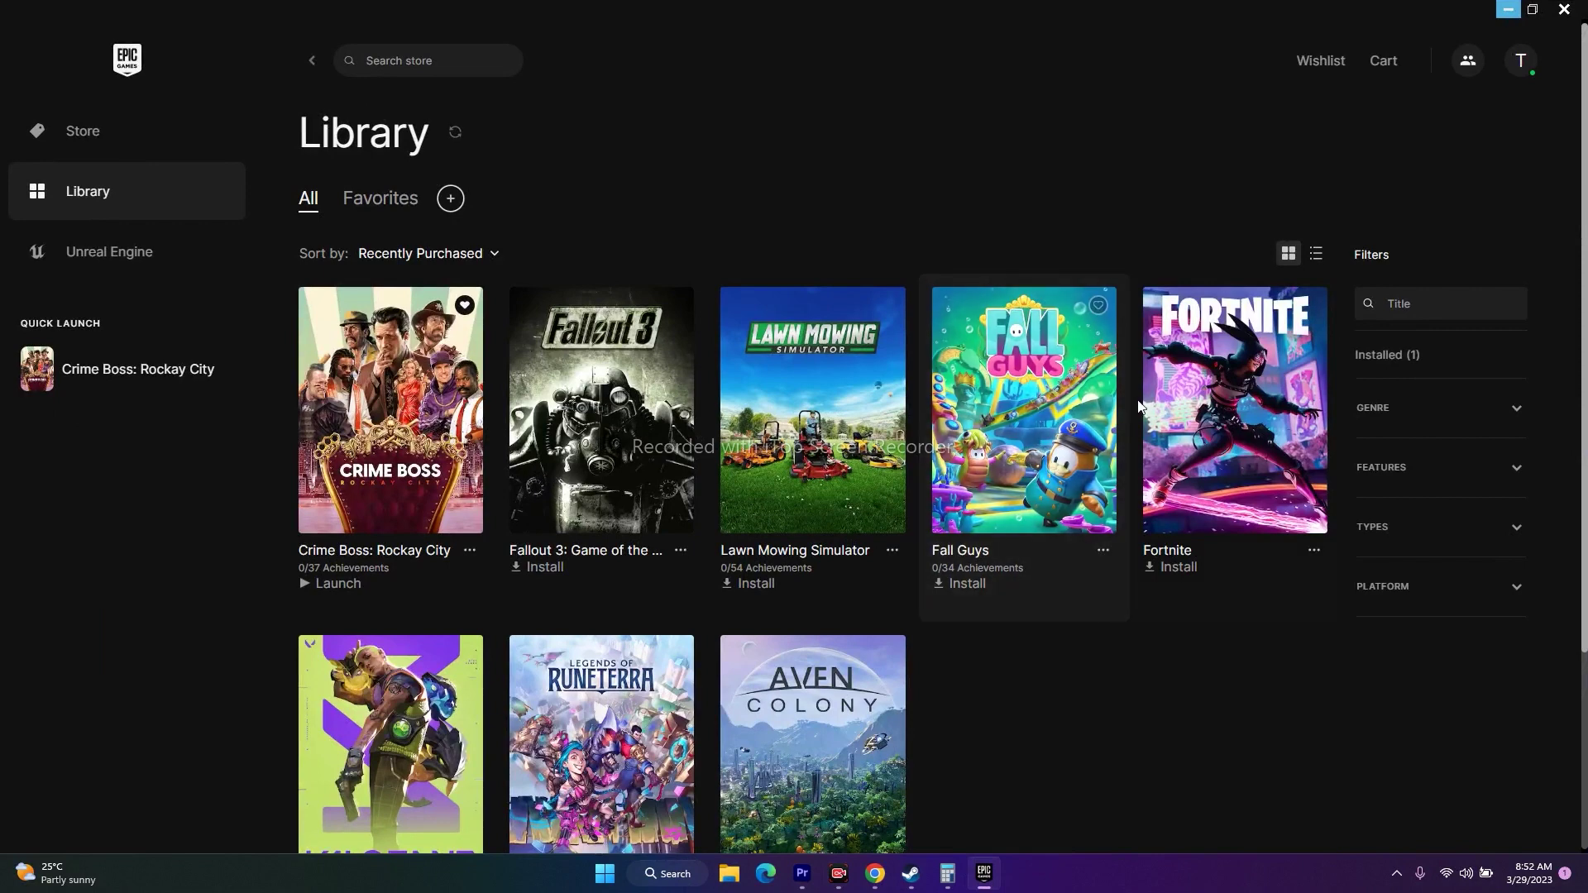
left_click(1509, 10)
- In Windows Update, dismiss the KB5023778 preview update and retry the KB5023706 cumulative update, leaving Settings minimized
left_click(675, 874)
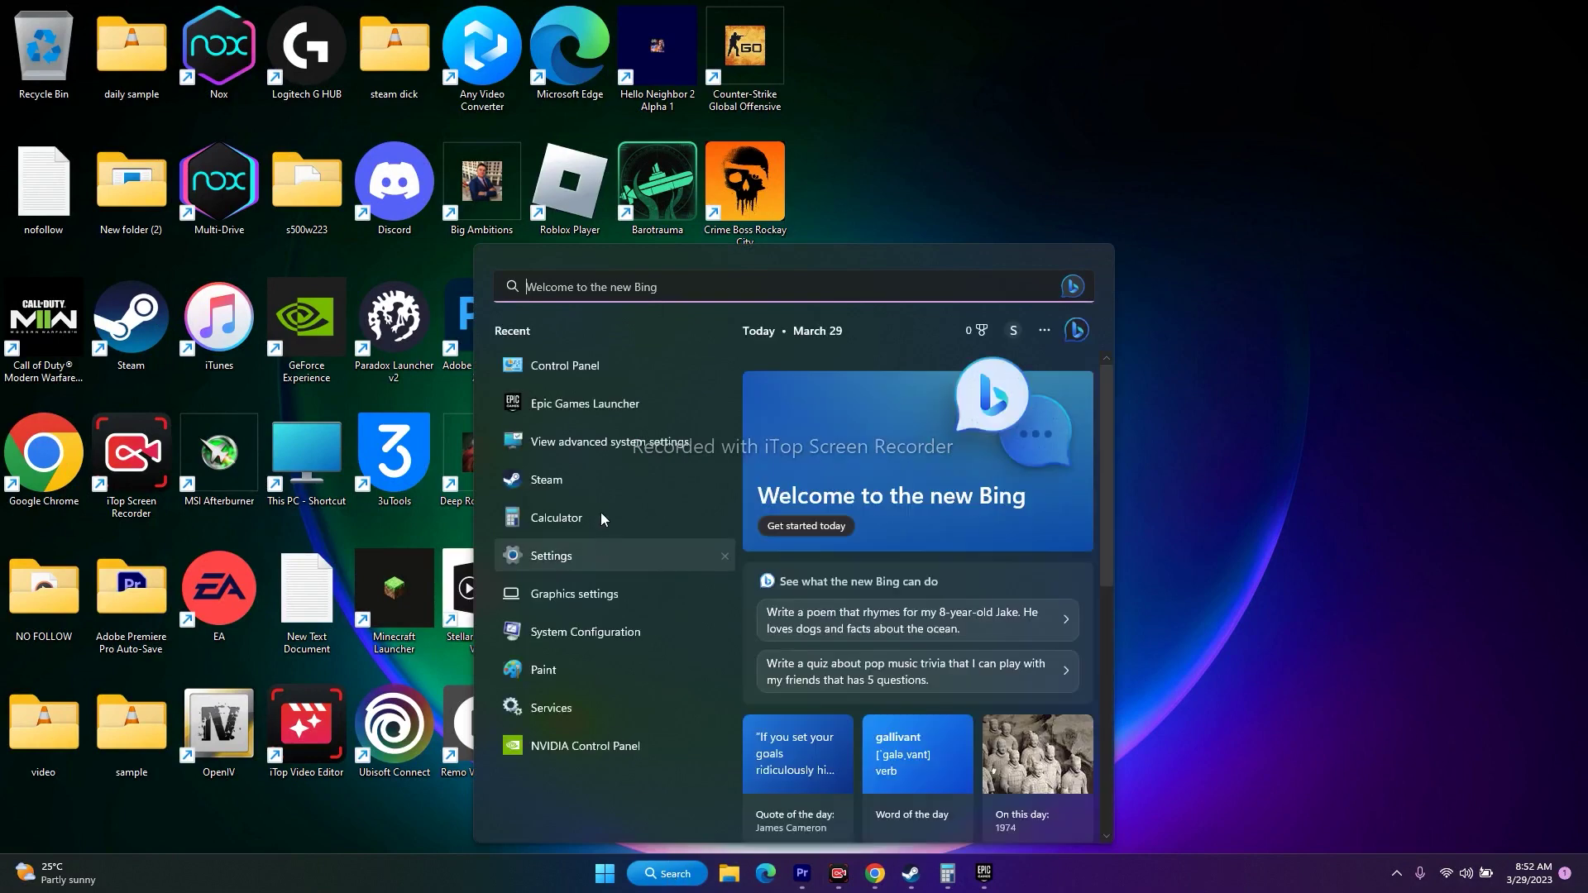
left_click(579, 558)
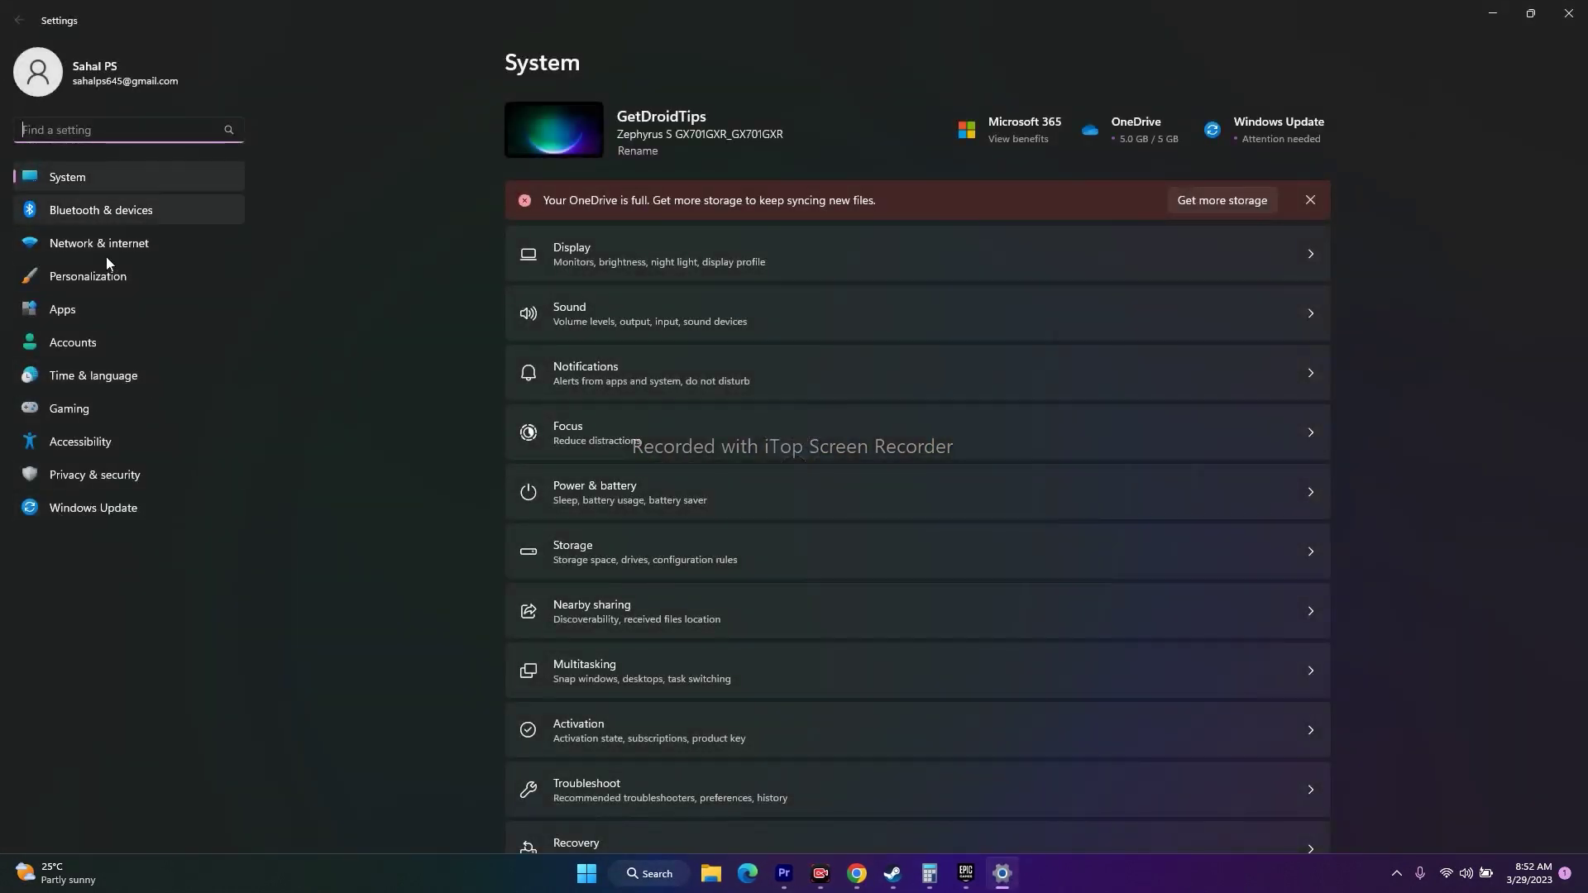
left_click(91, 513)
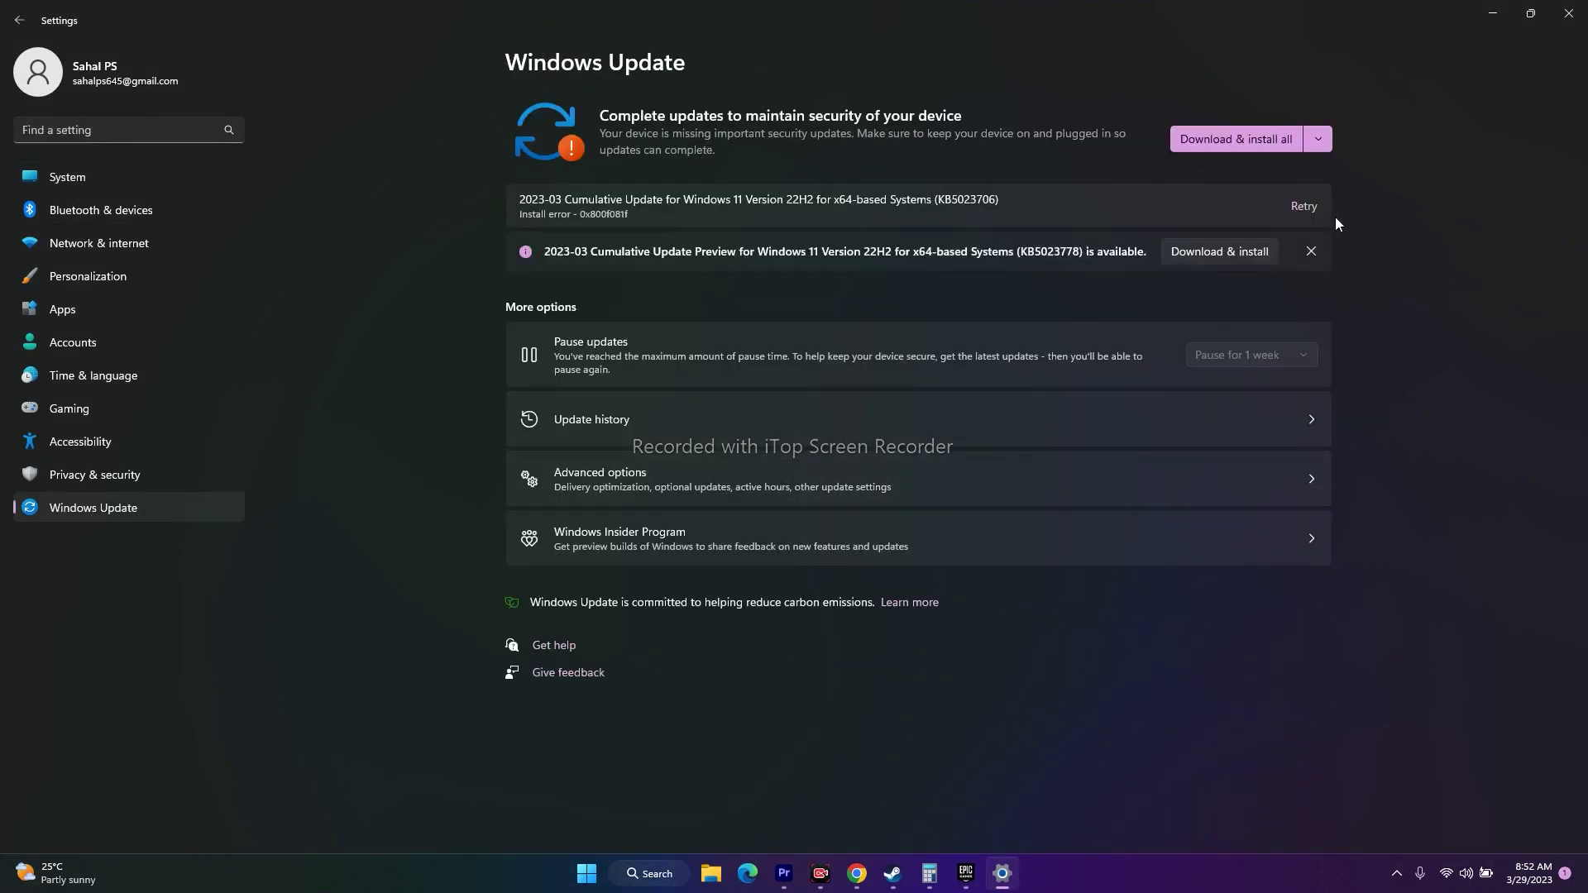
left_click(1310, 253)
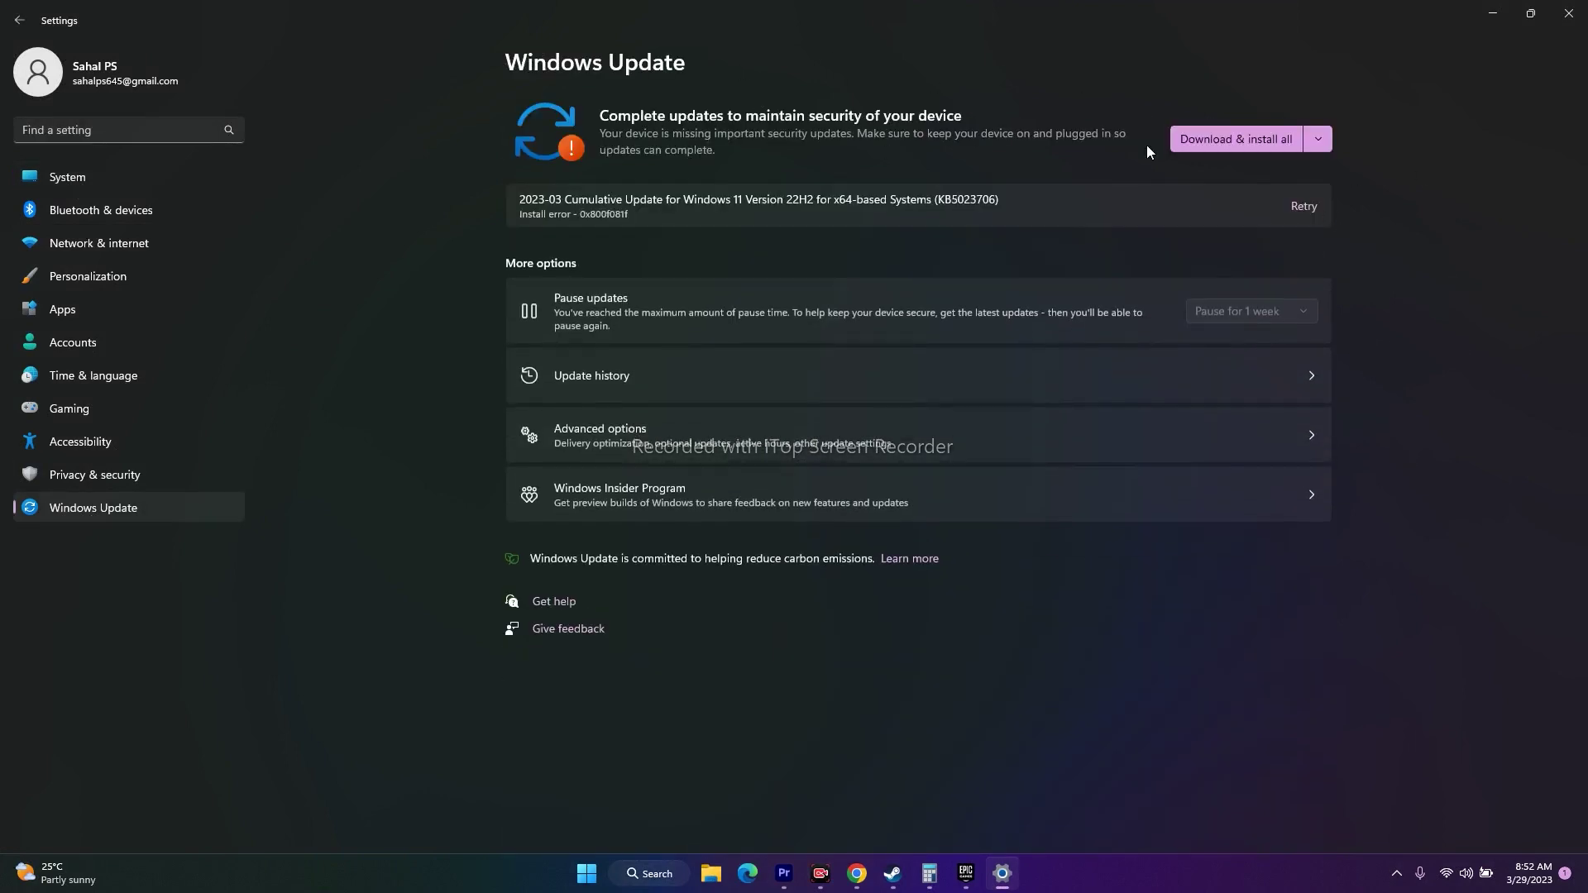
left_click(1303, 207)
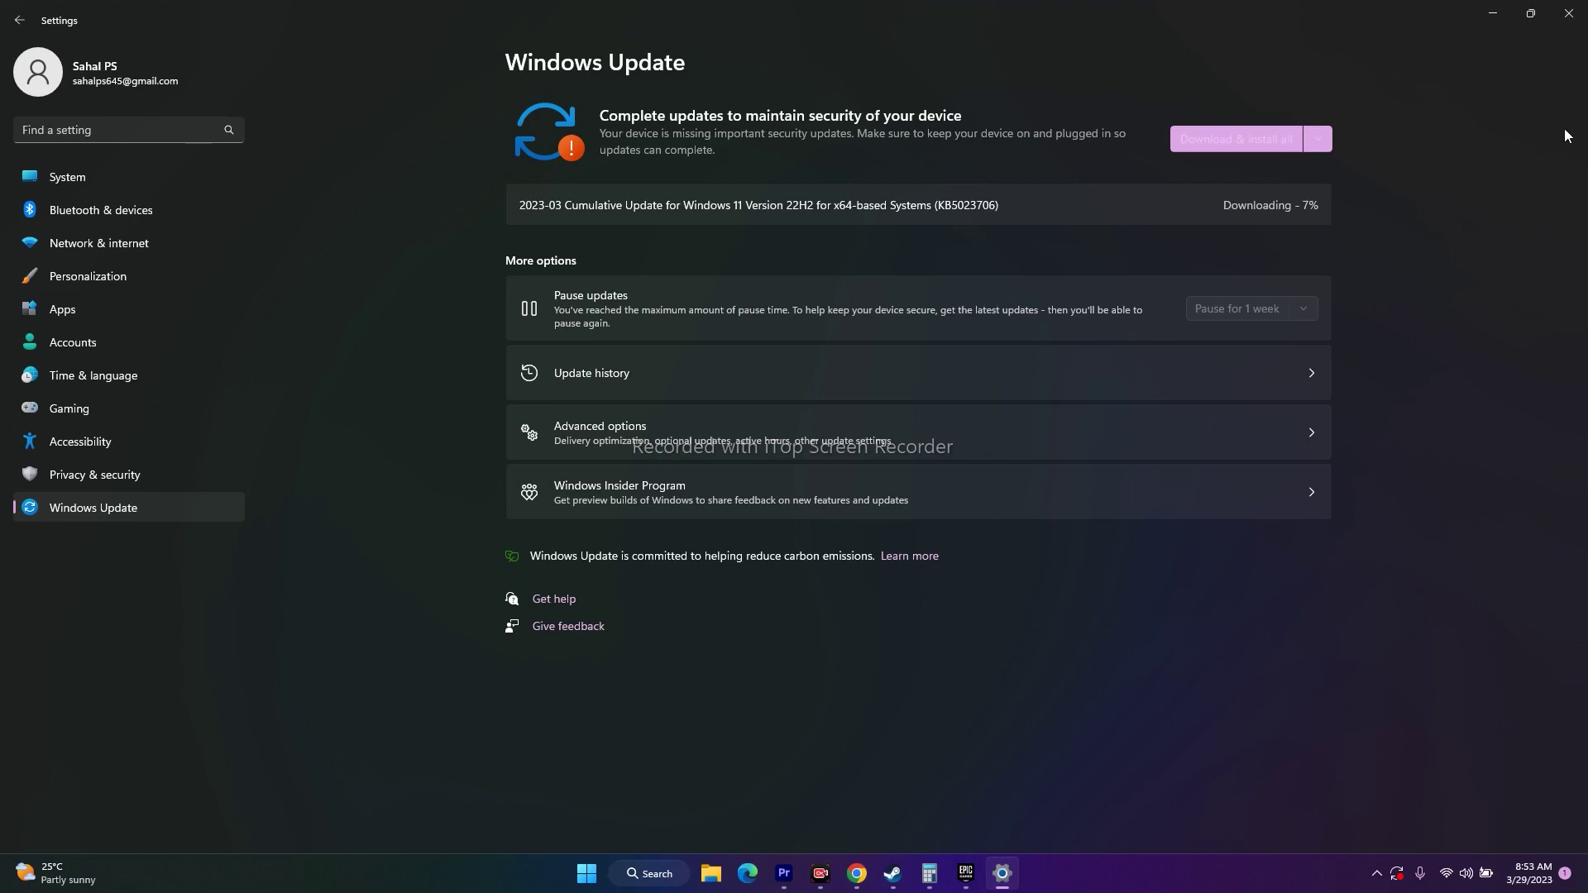
left_click(1494, 13)
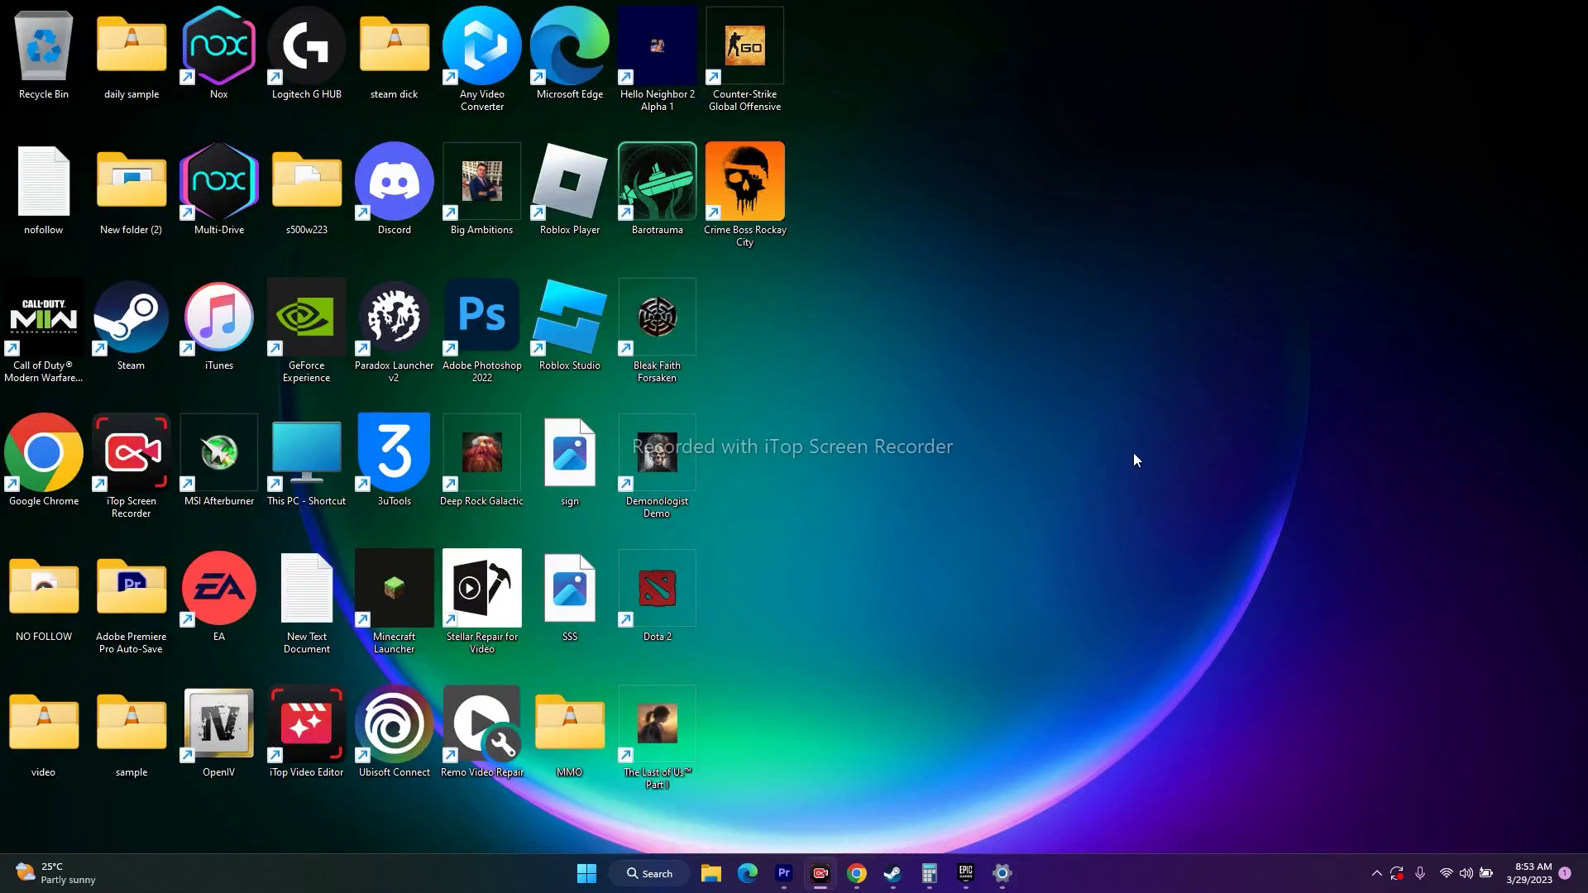
- Check the install size of Crime Boss: Rockay City in the Epic Games Launcher library and minimize the launcher
left_click(965, 872)
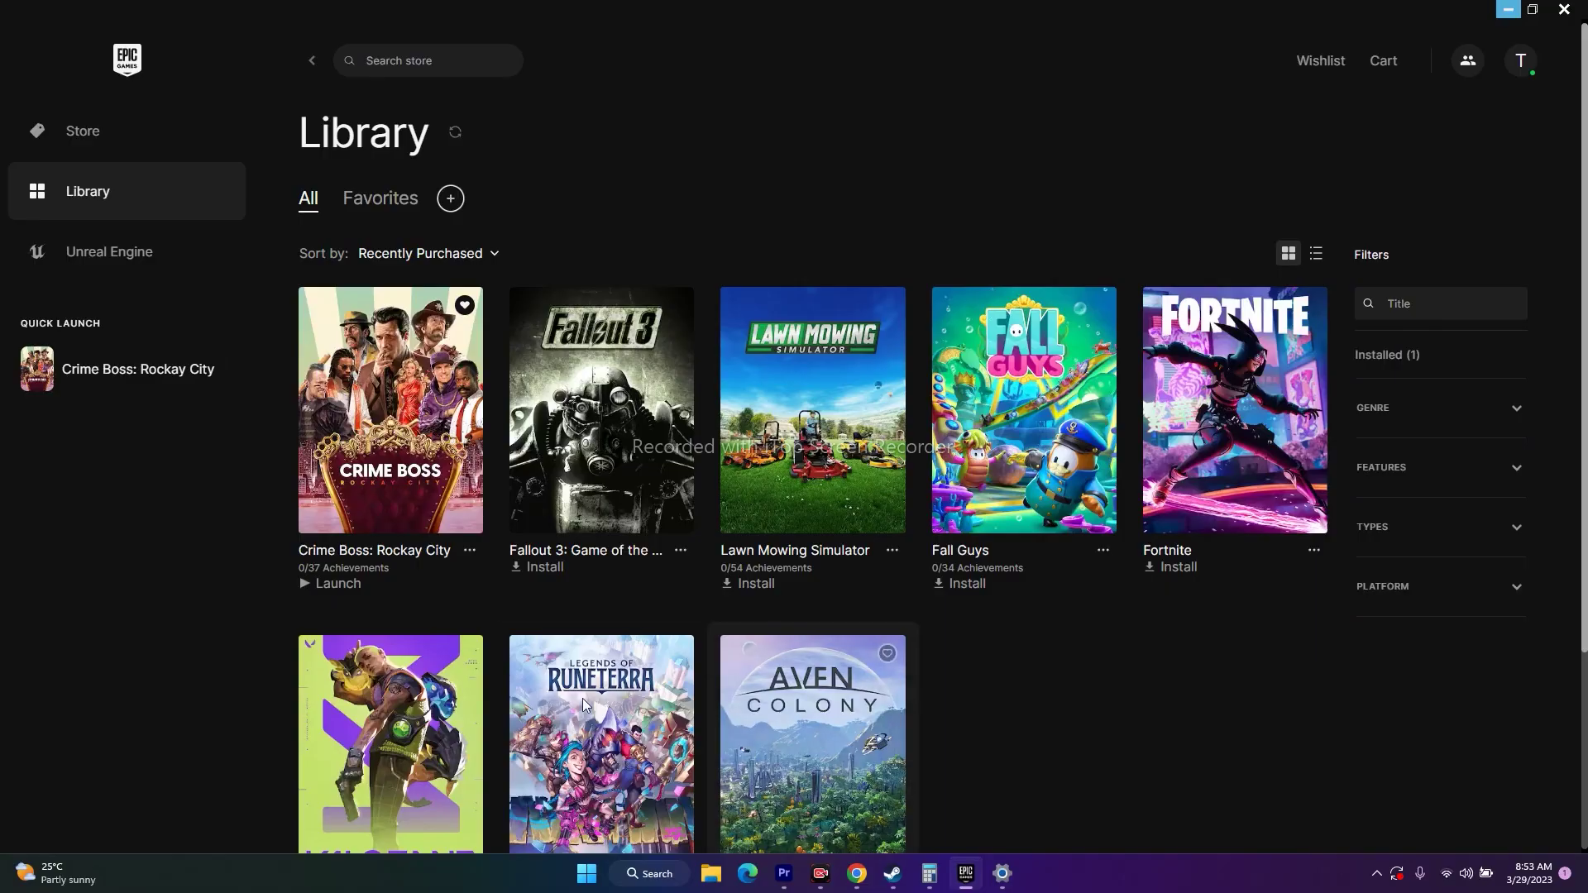
left_click(469, 552)
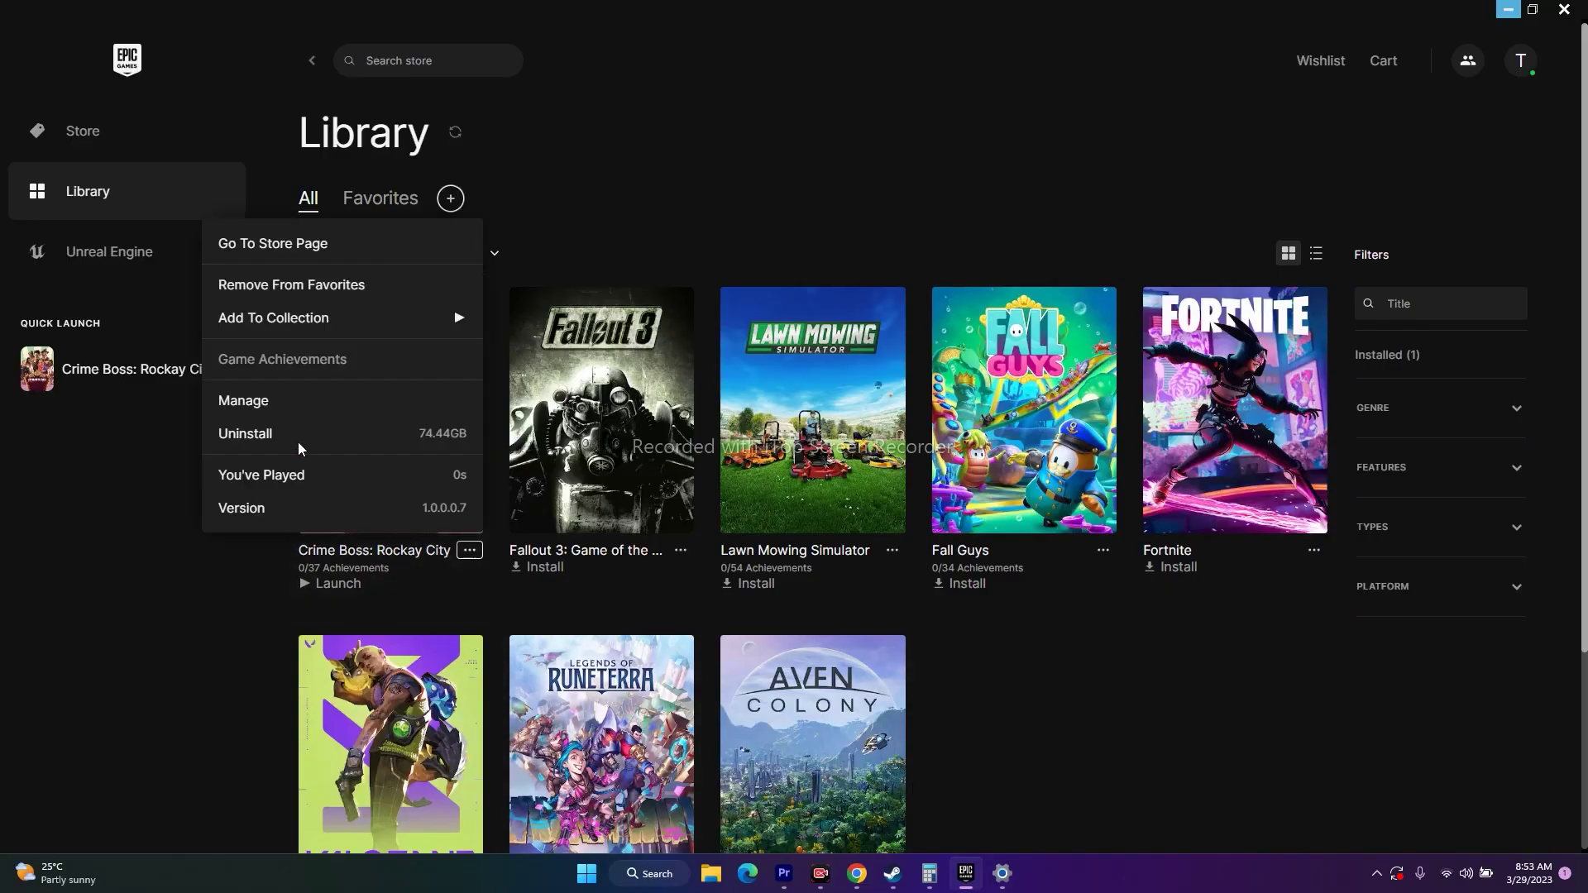
left_click(230, 628)
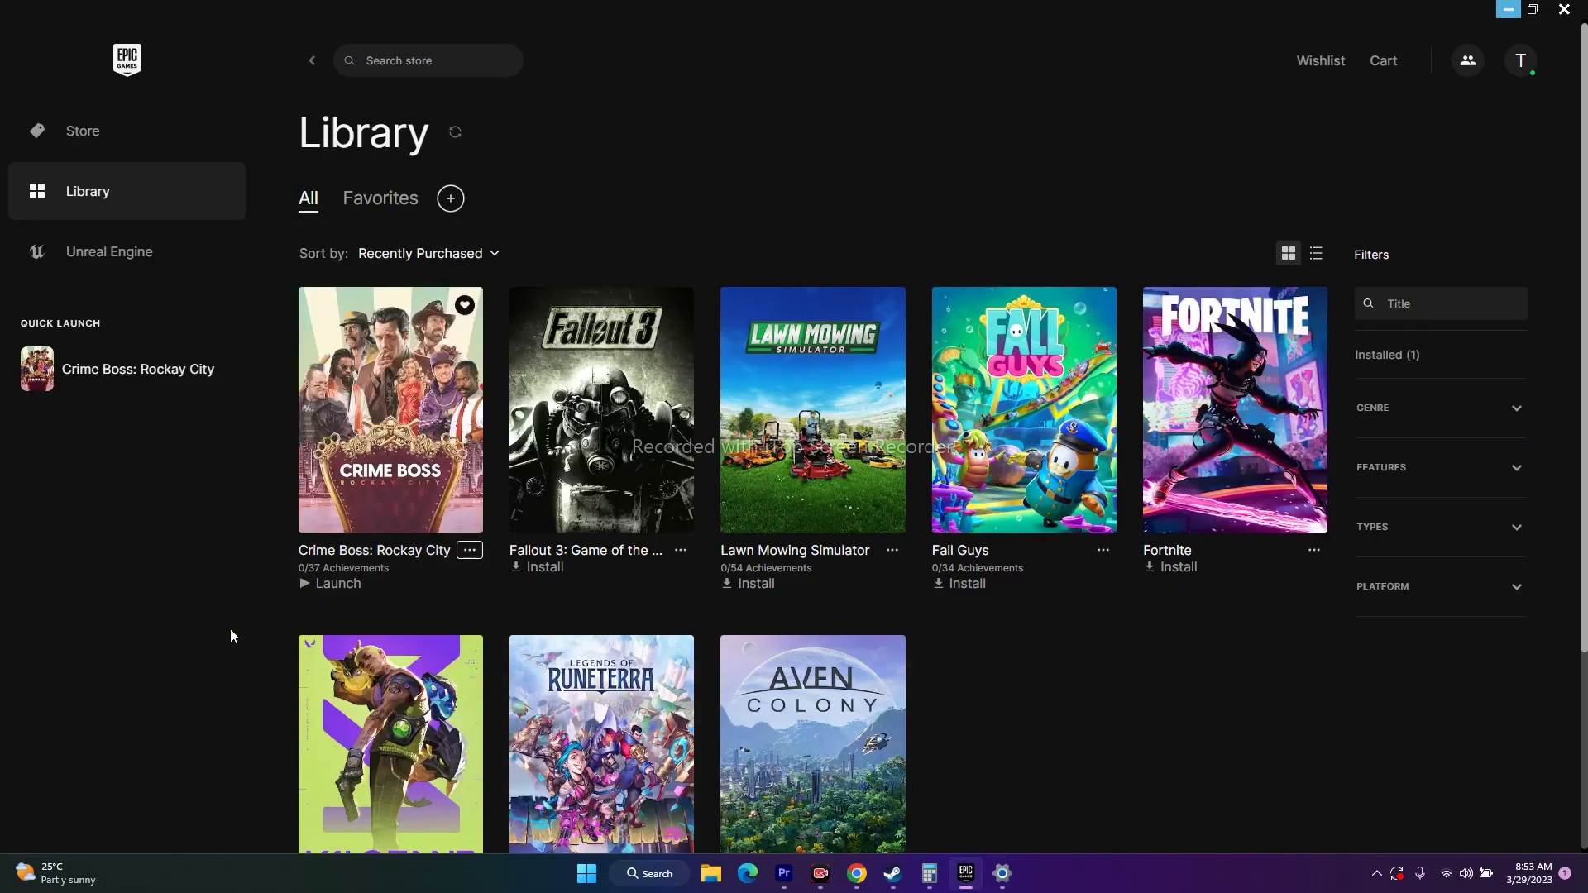
left_click(469, 552)
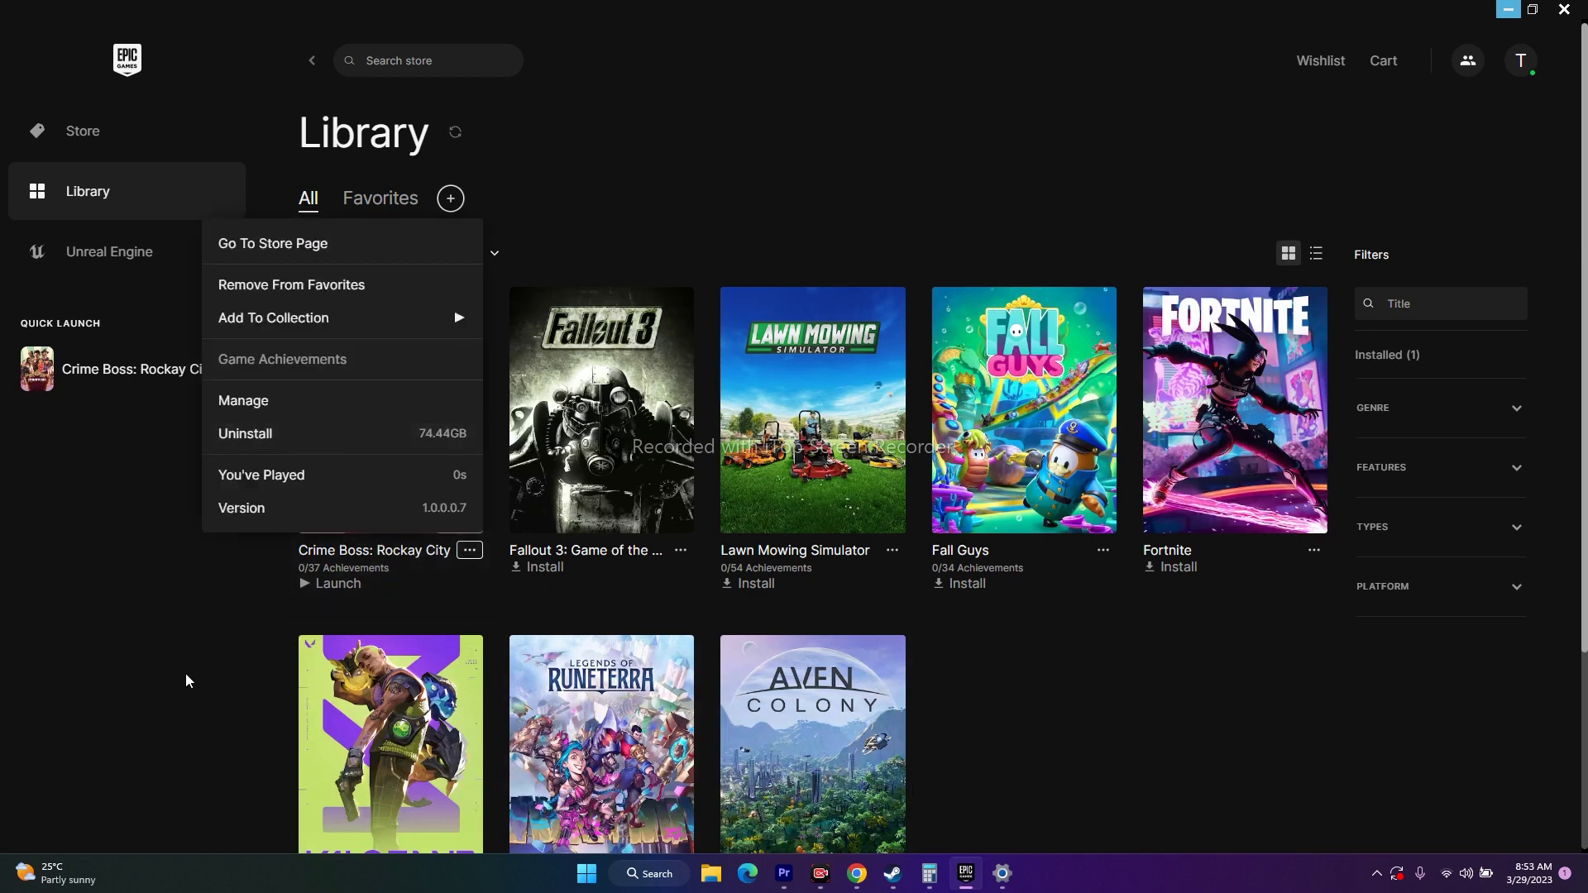
left_click(290, 672)
left_click(1507, 10)
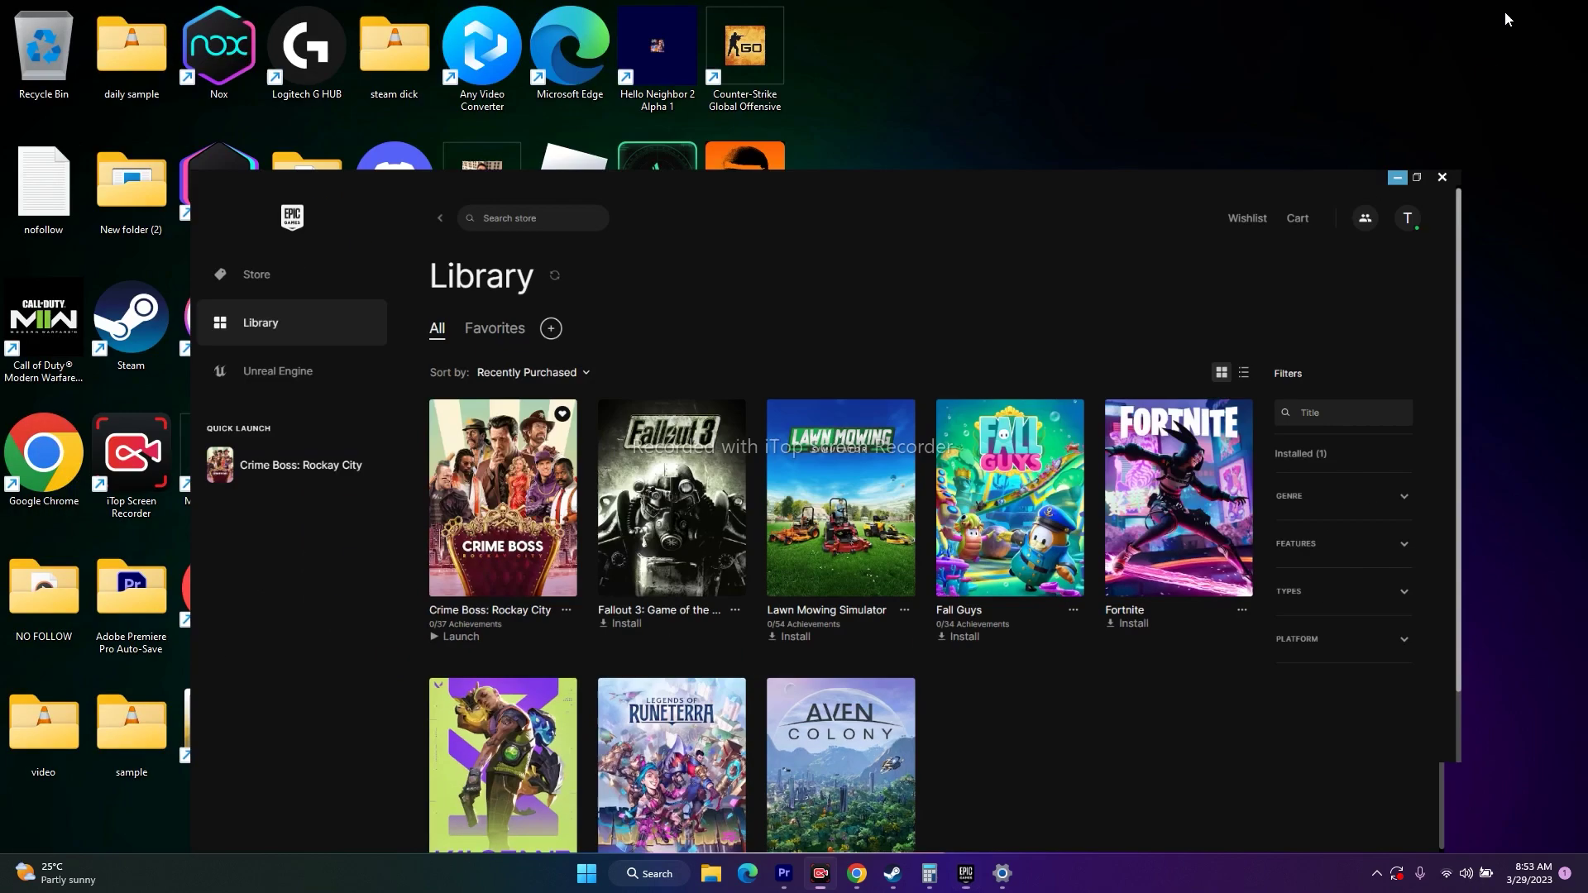
left_click(966, 873)
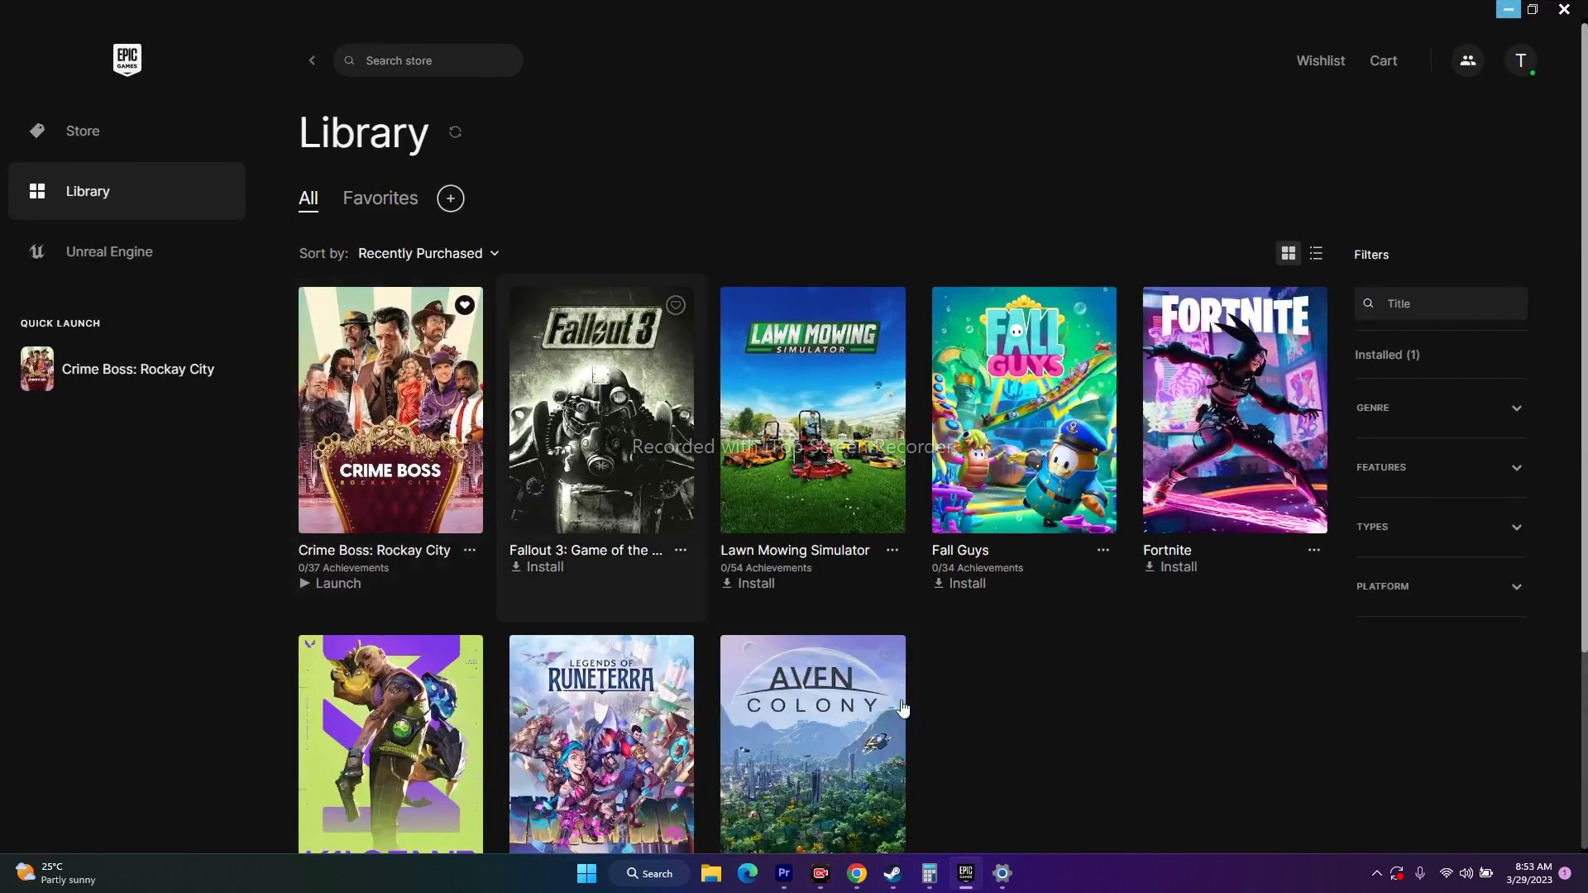
left_click(1502, 14)
- Check the free space on drive C: under This PC in File Explorer and close the window
left_click(710, 874)
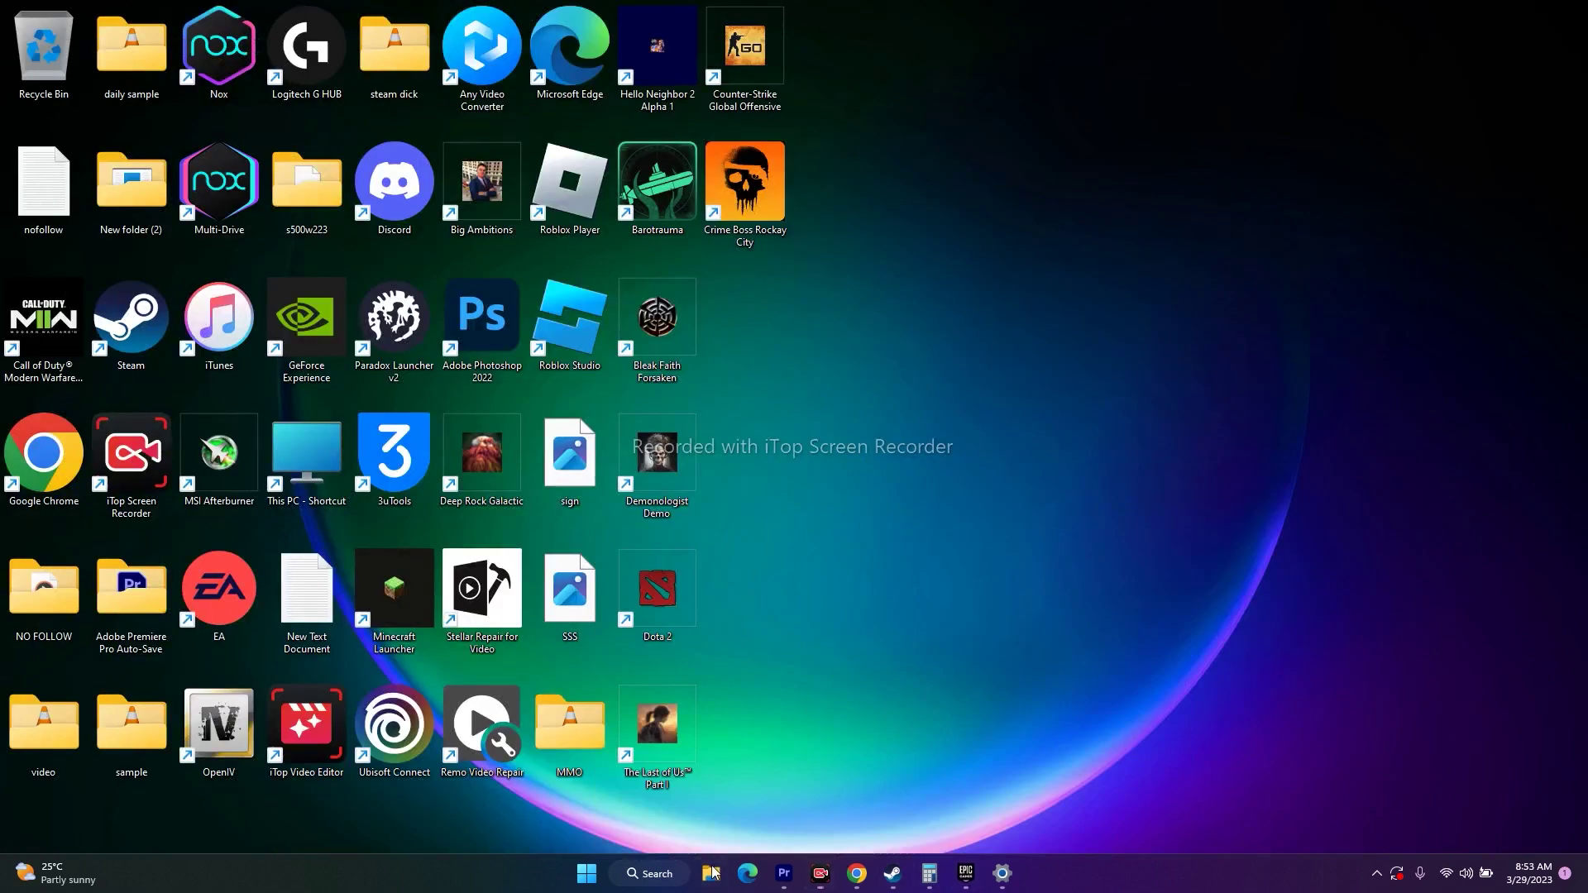
left_click(97, 543)
left_click(96, 535)
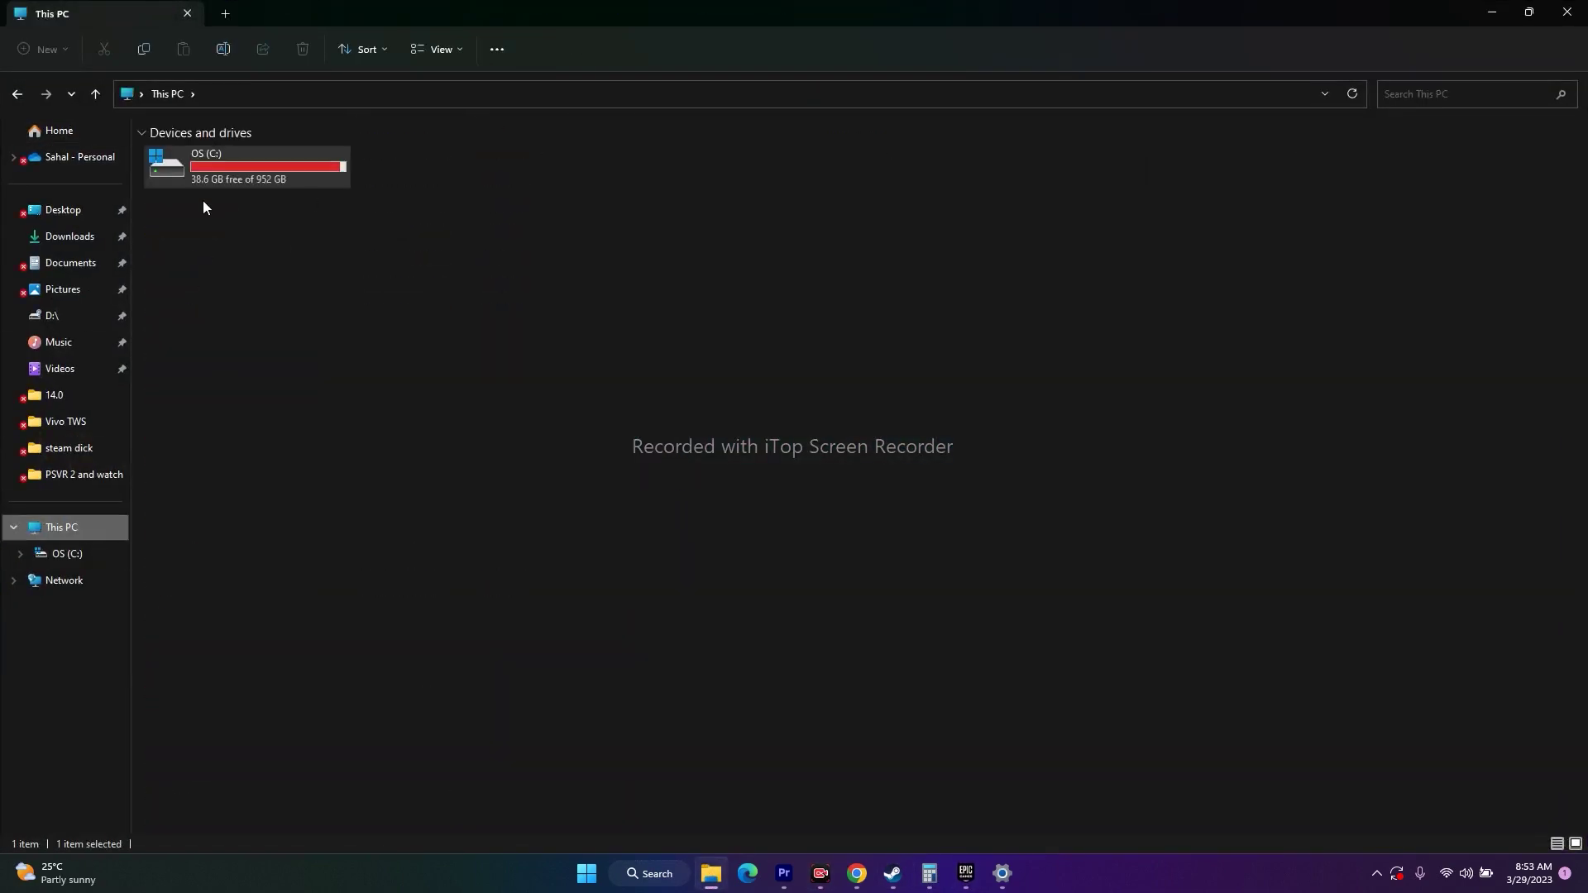
left_click(966, 874)
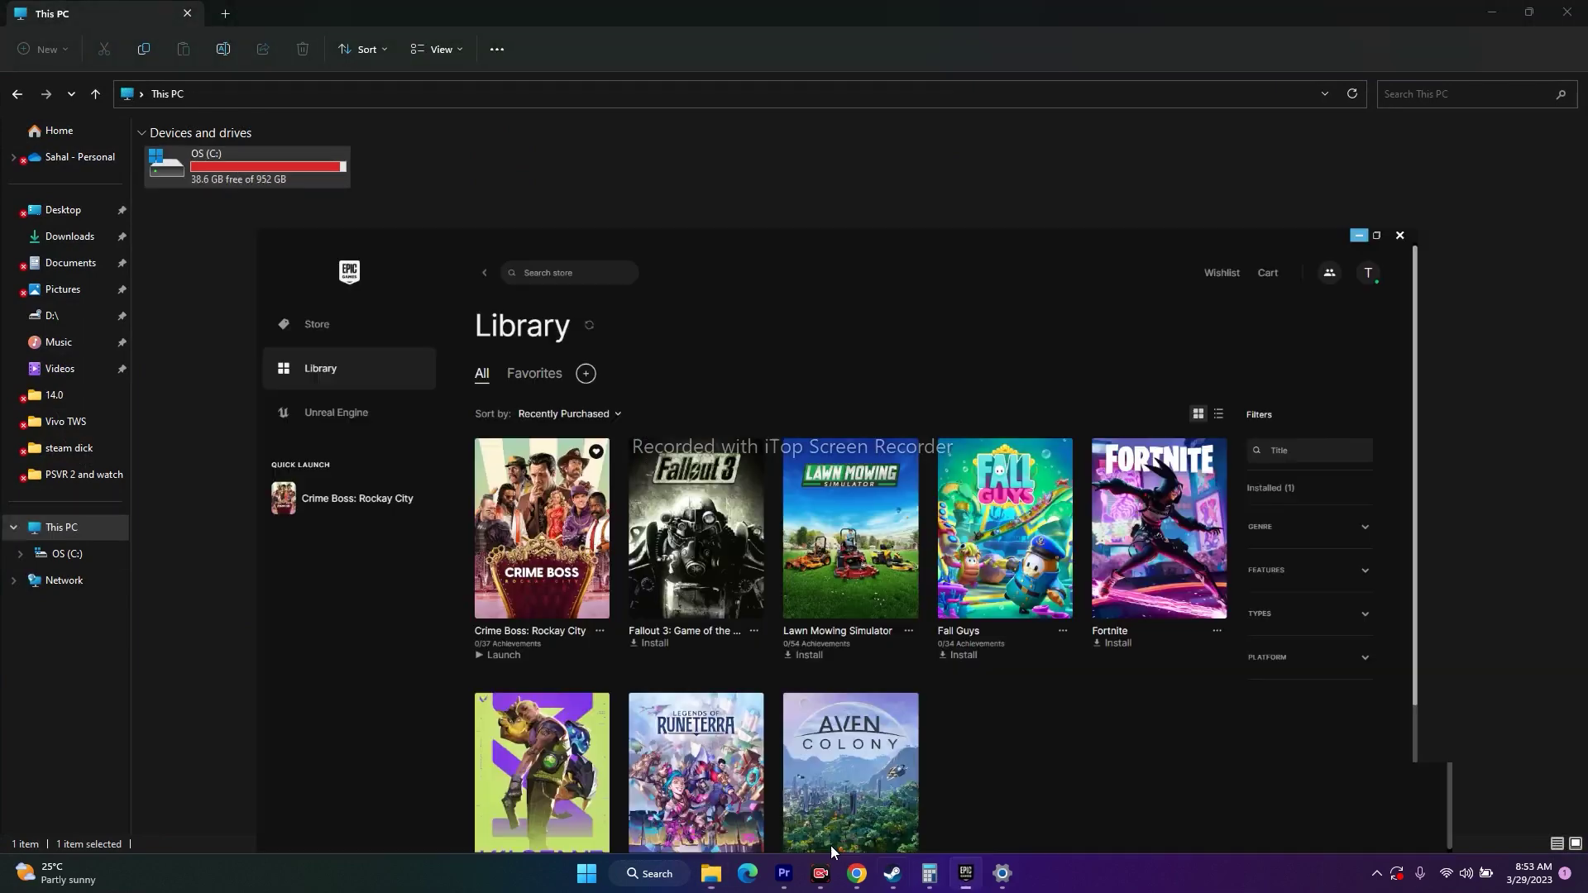
left_click(1519, 14)
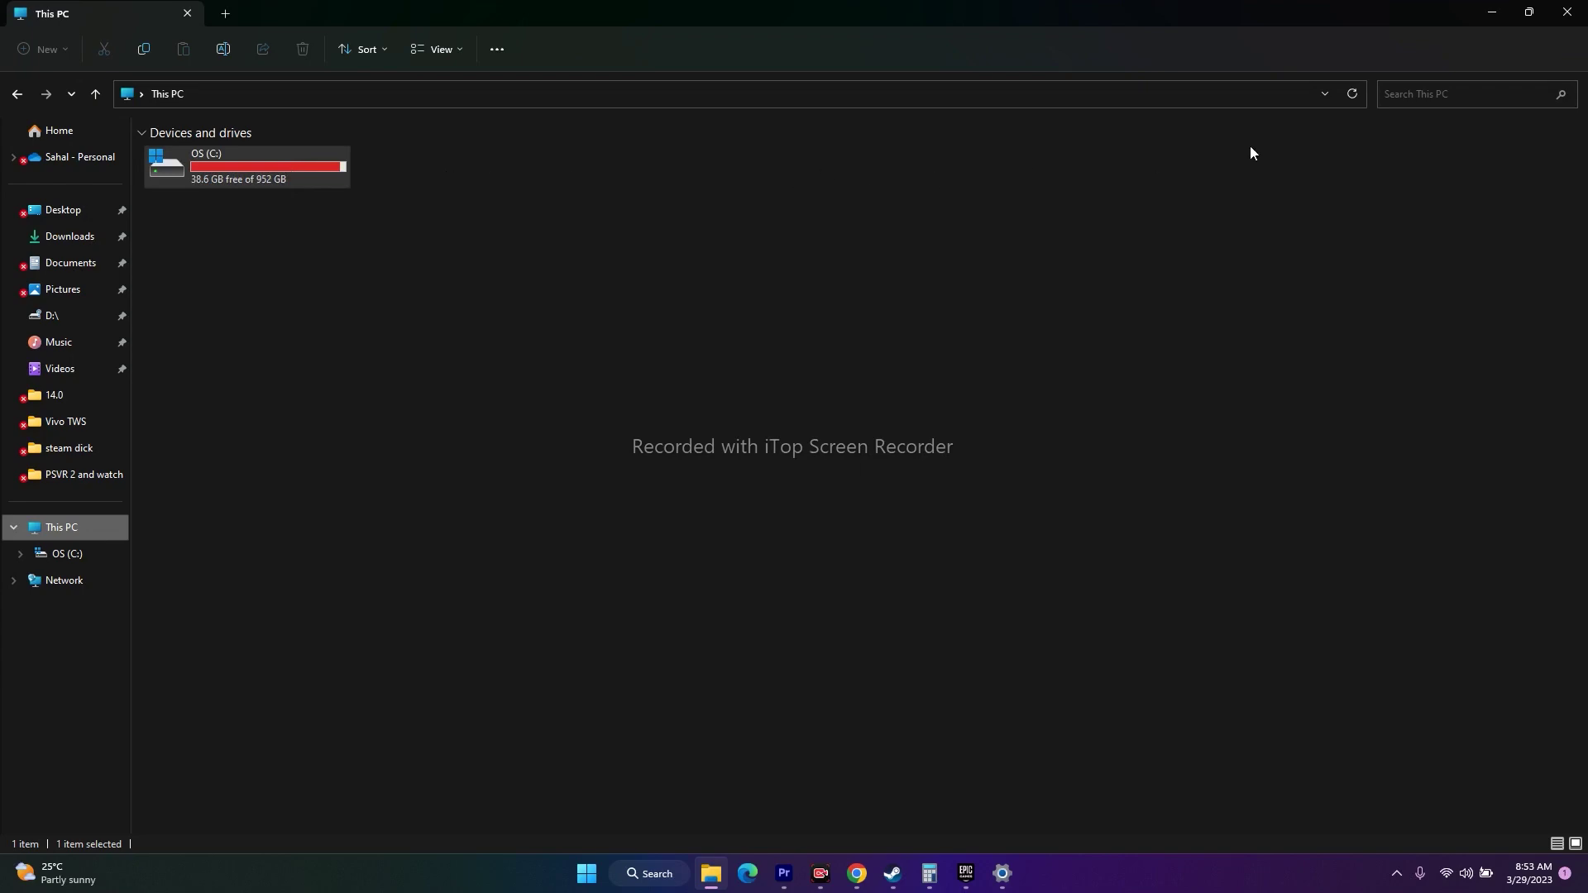
left_click(1568, 14)
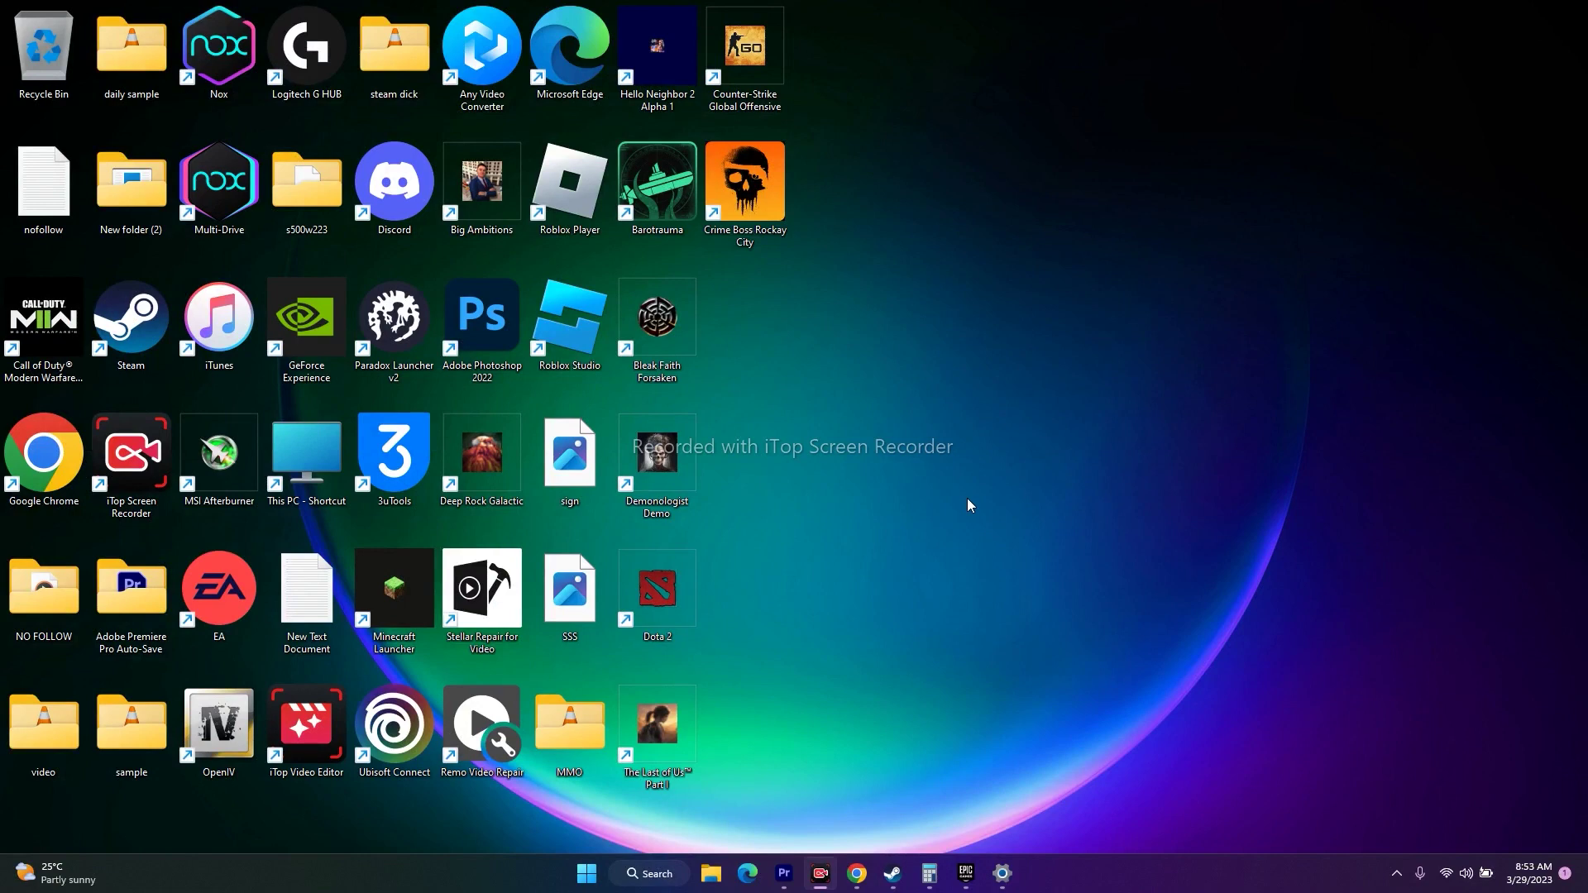
- Return to the Epic Games Launcher and view the management options of Crime Boss: Rockay City
left_click(966, 873)
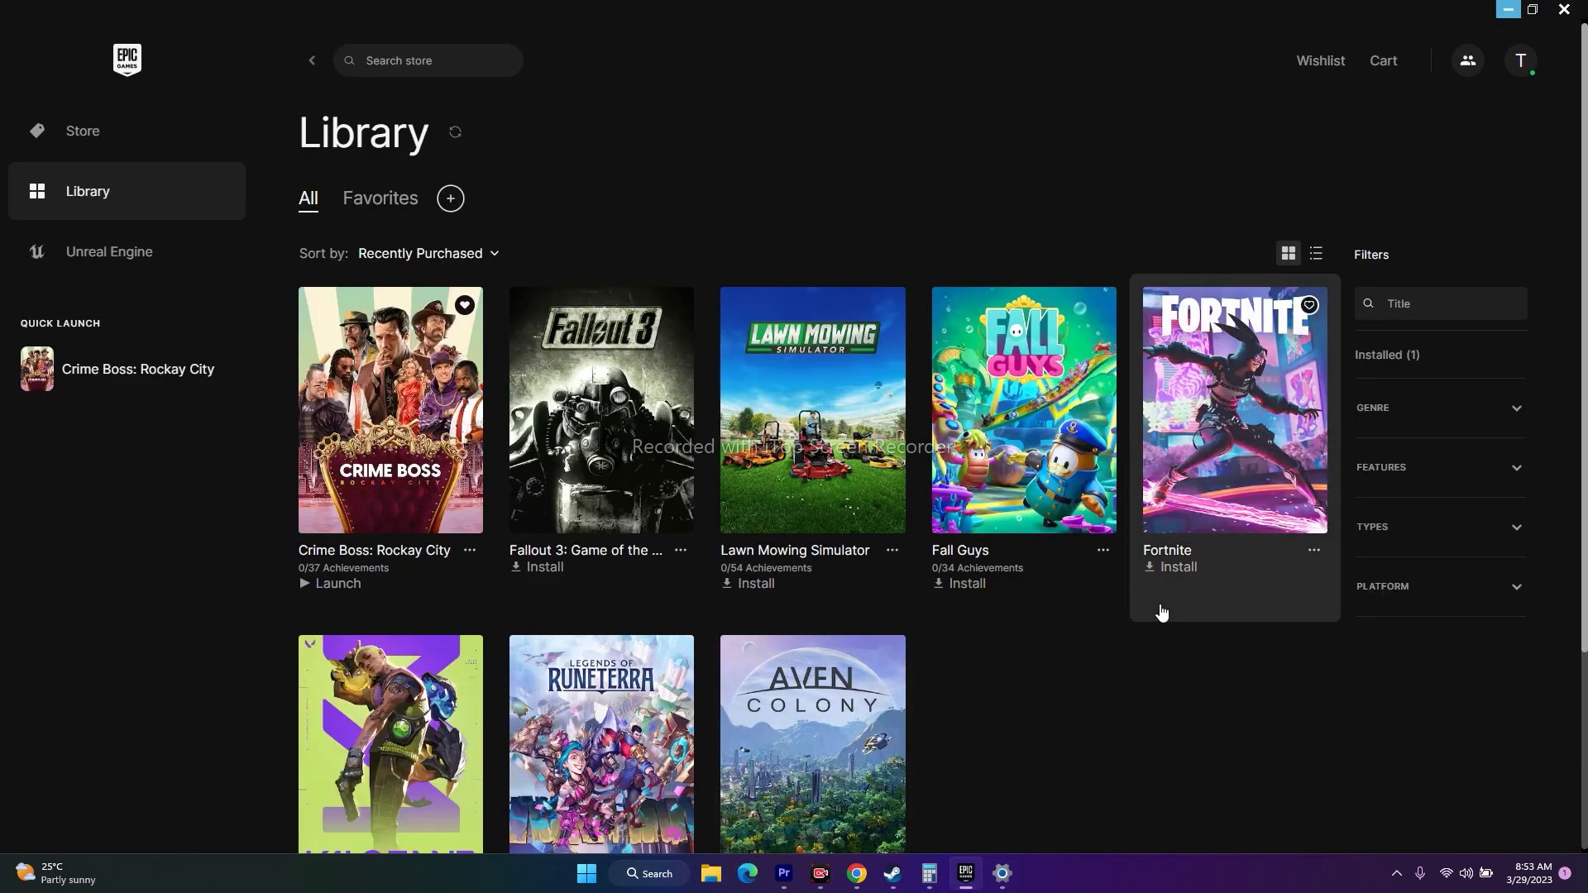
left_click(469, 551)
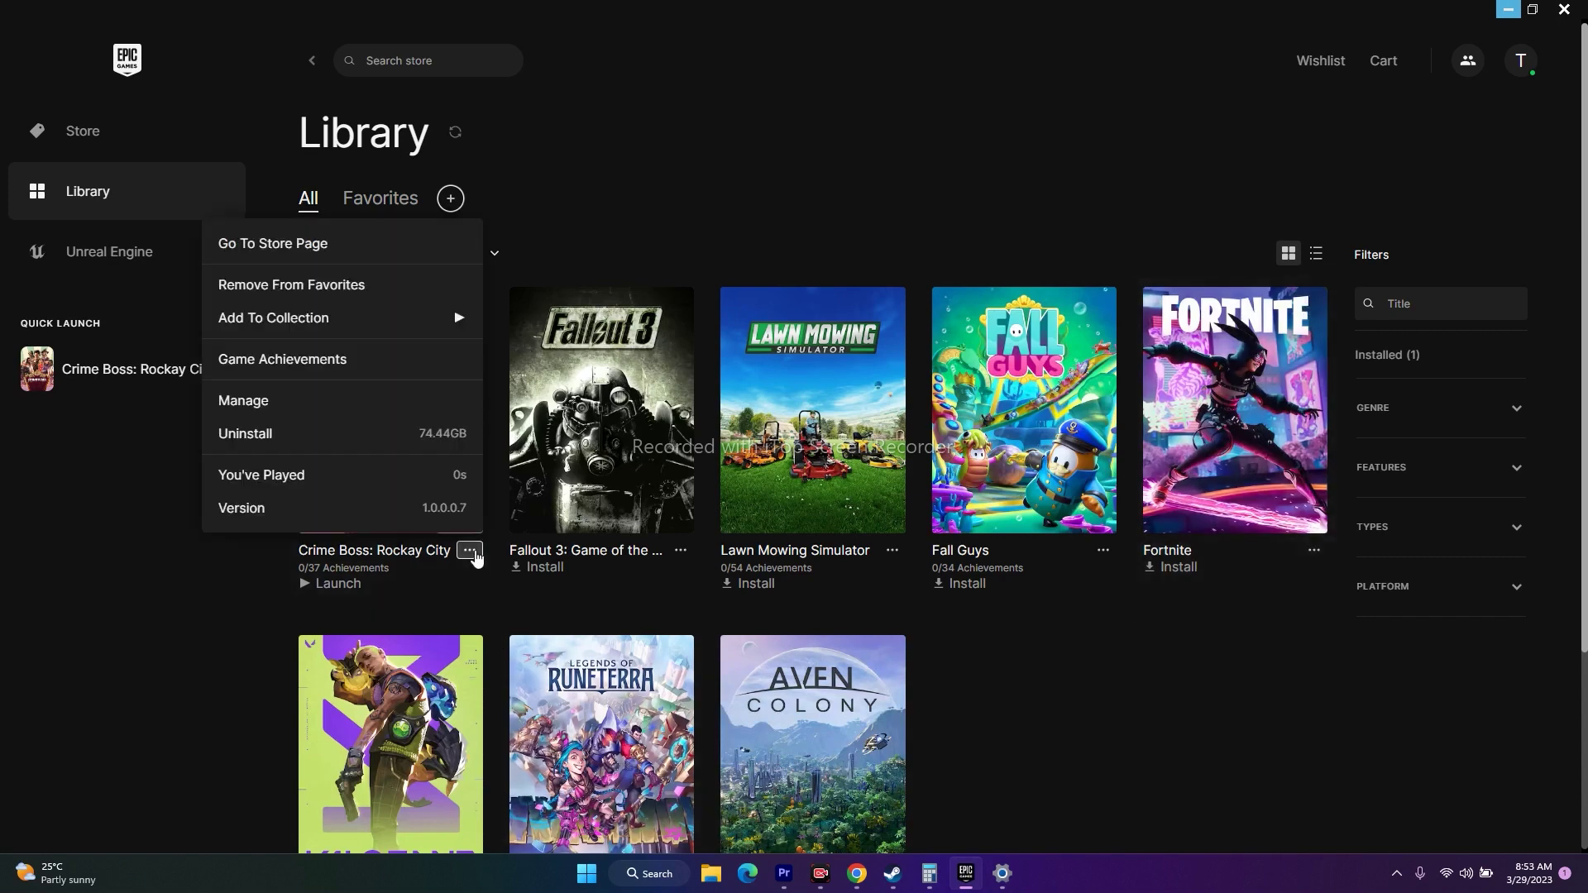
left_click(308, 406)
left_click(1039, 261)
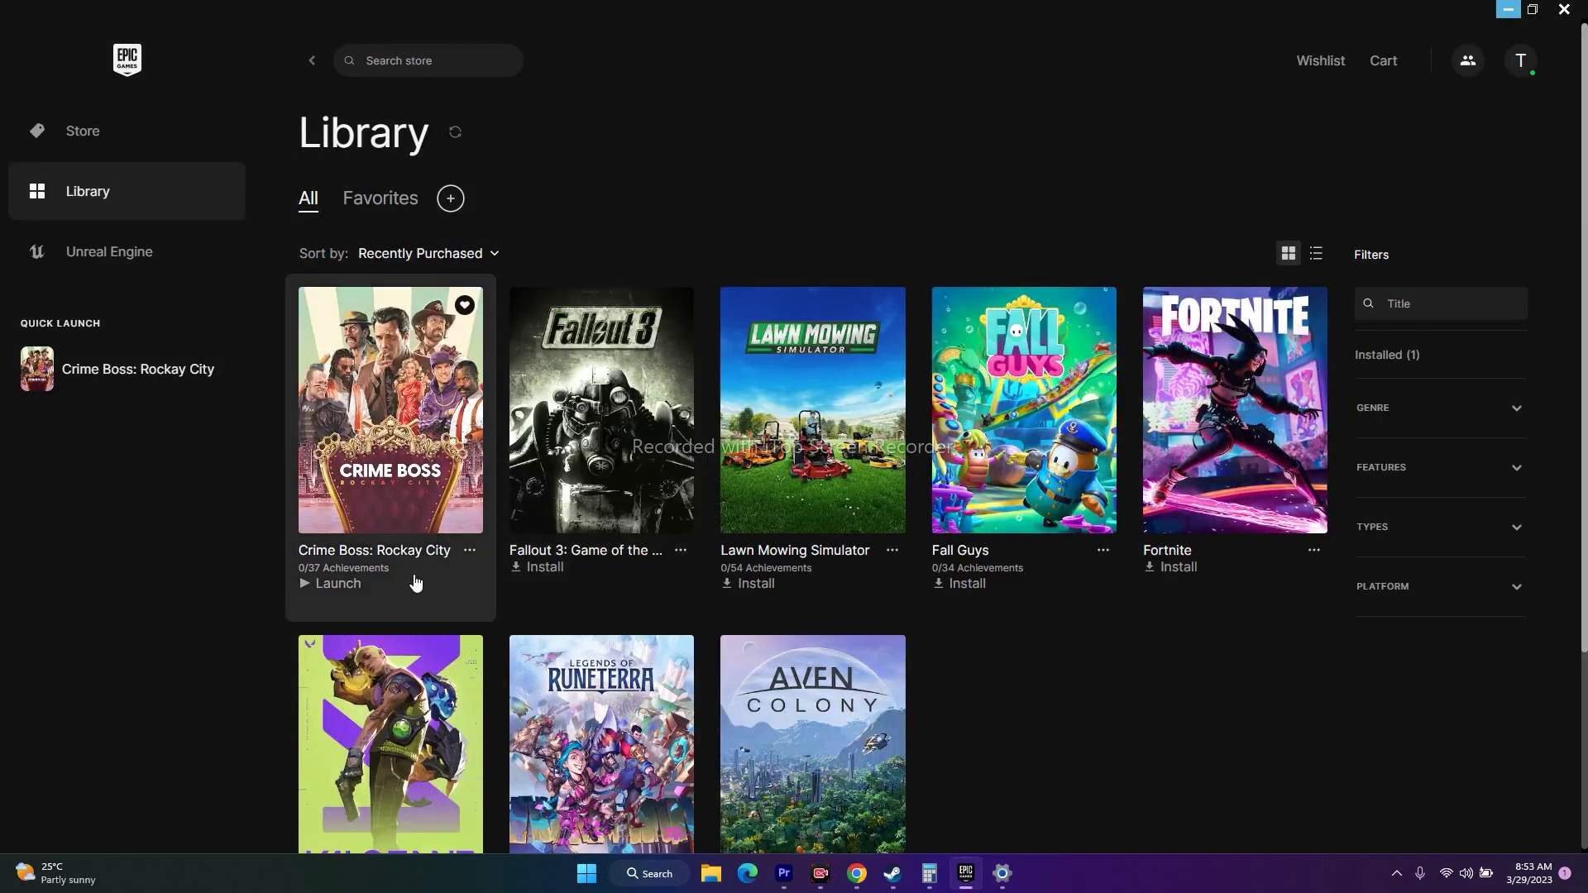
- Open the launcher settings and expand the Crime Boss: Rockay City options under Manage Games
left_click(1520, 61)
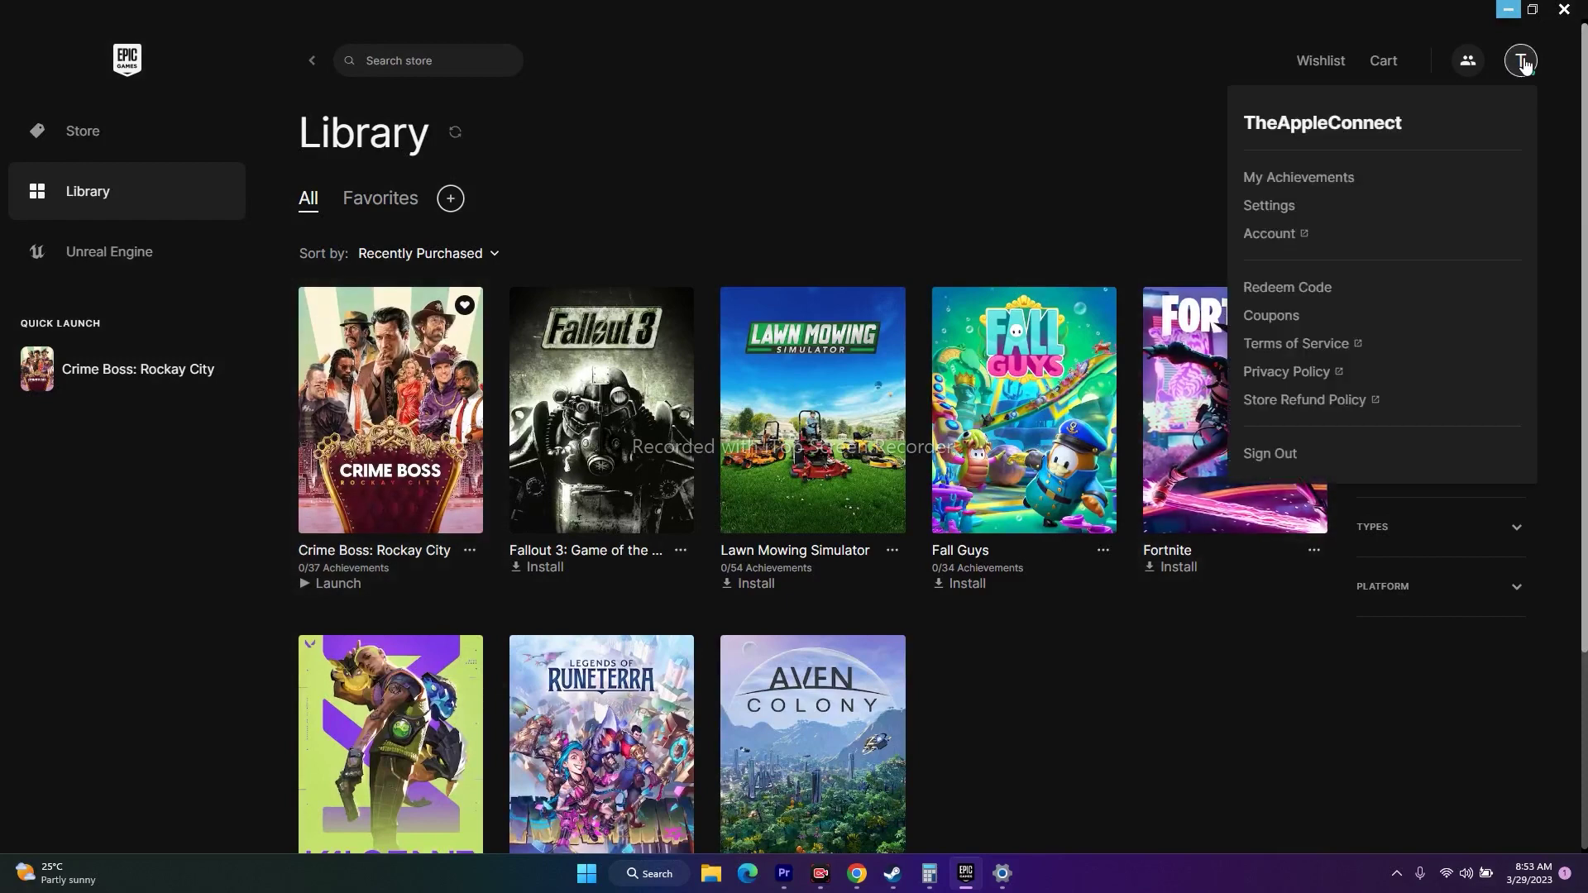
left_click(1270, 204)
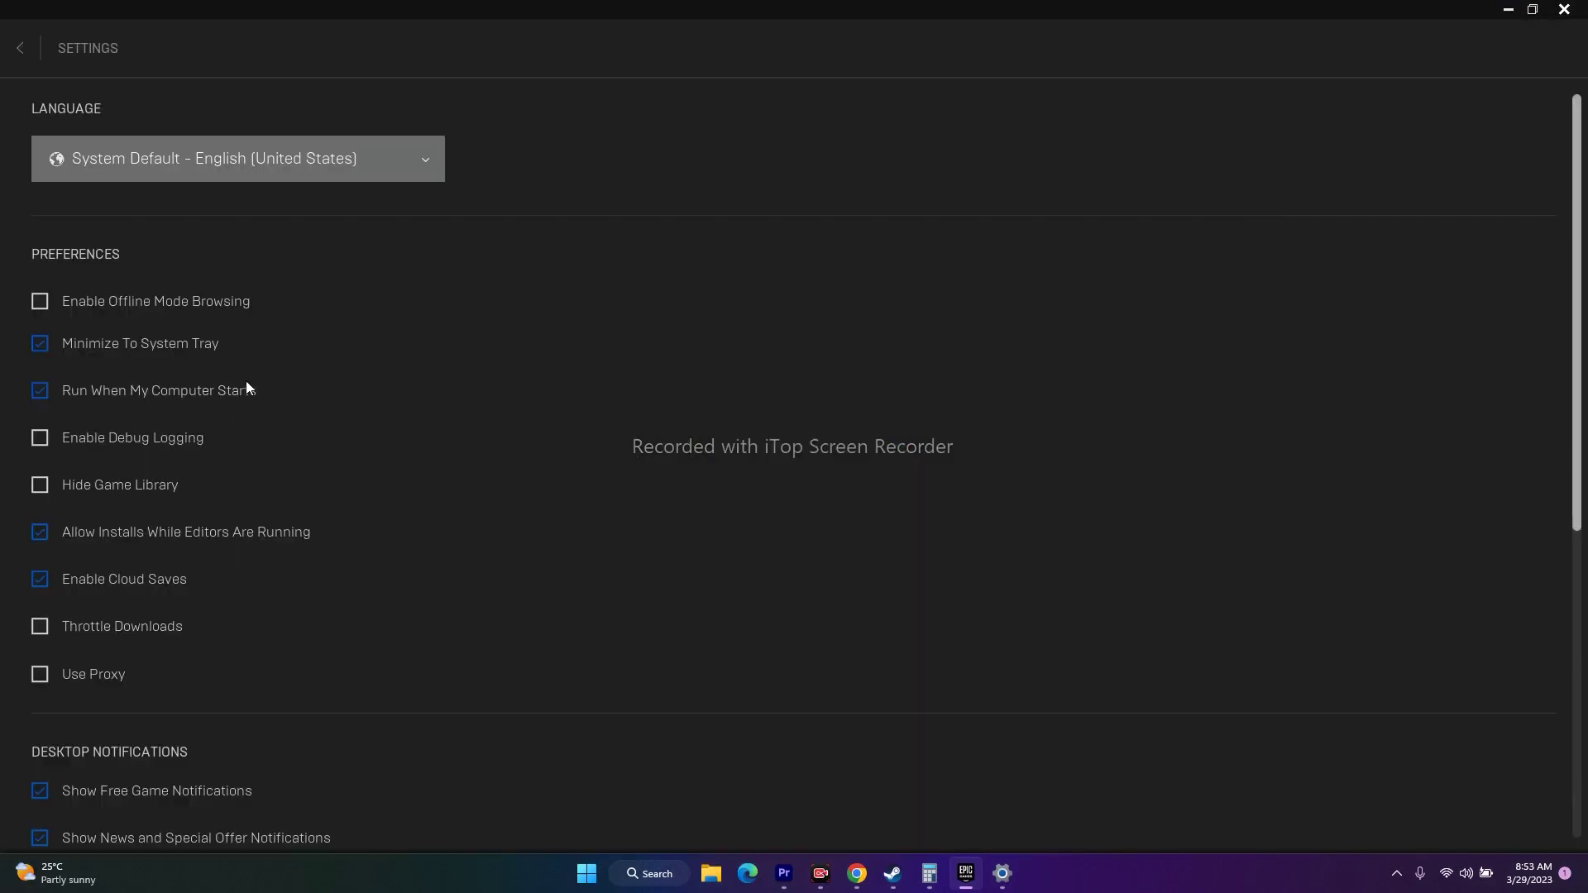
scroll(247, 383, "down", 4)
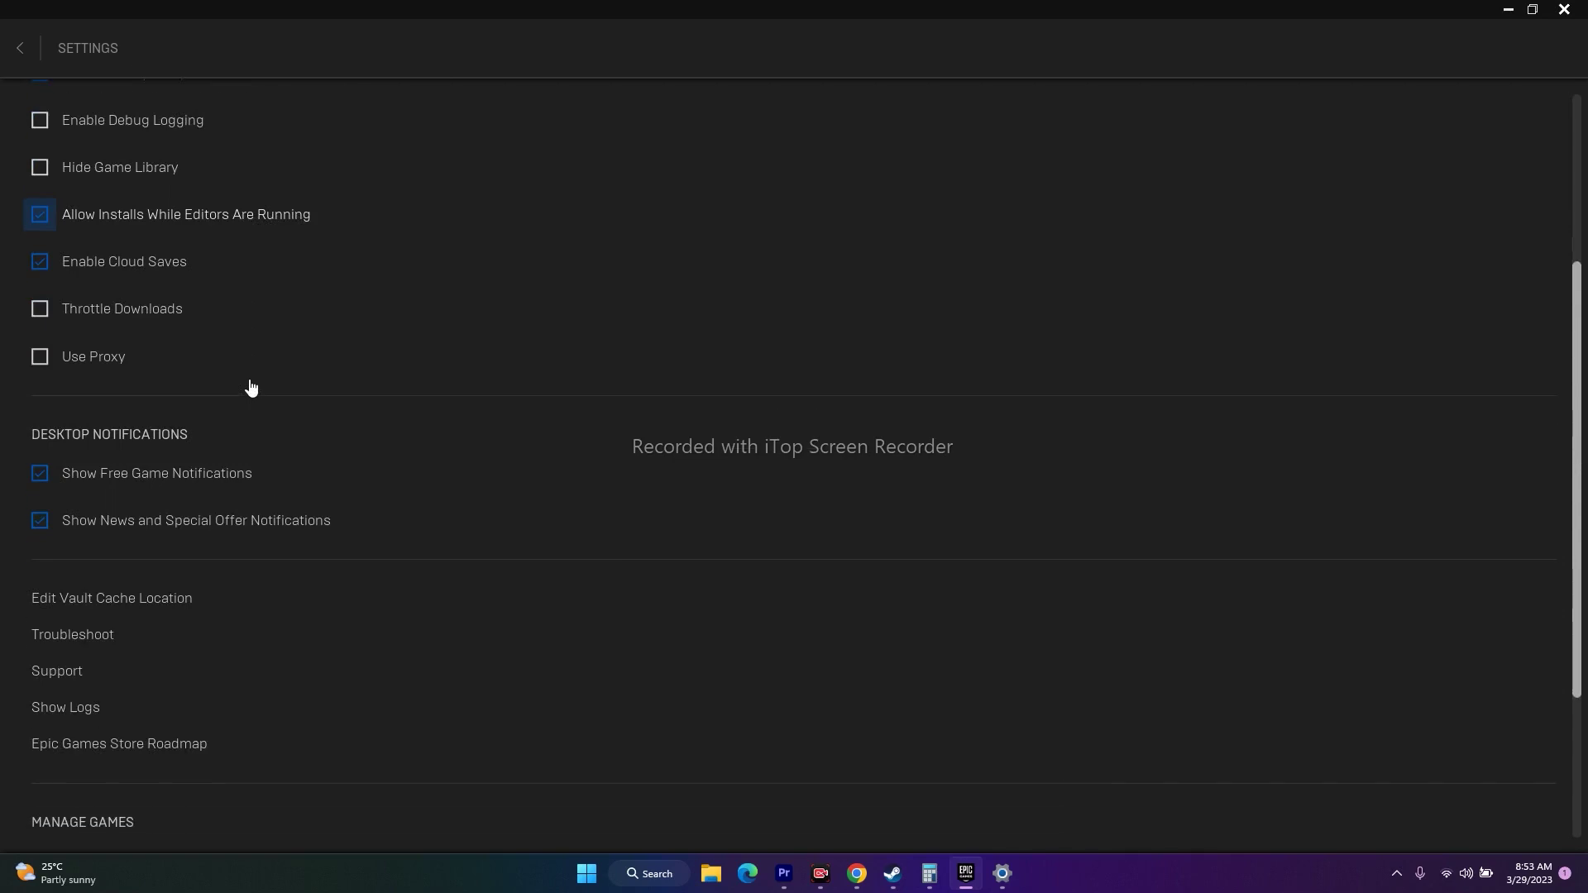
scroll(250, 386, "down", 4)
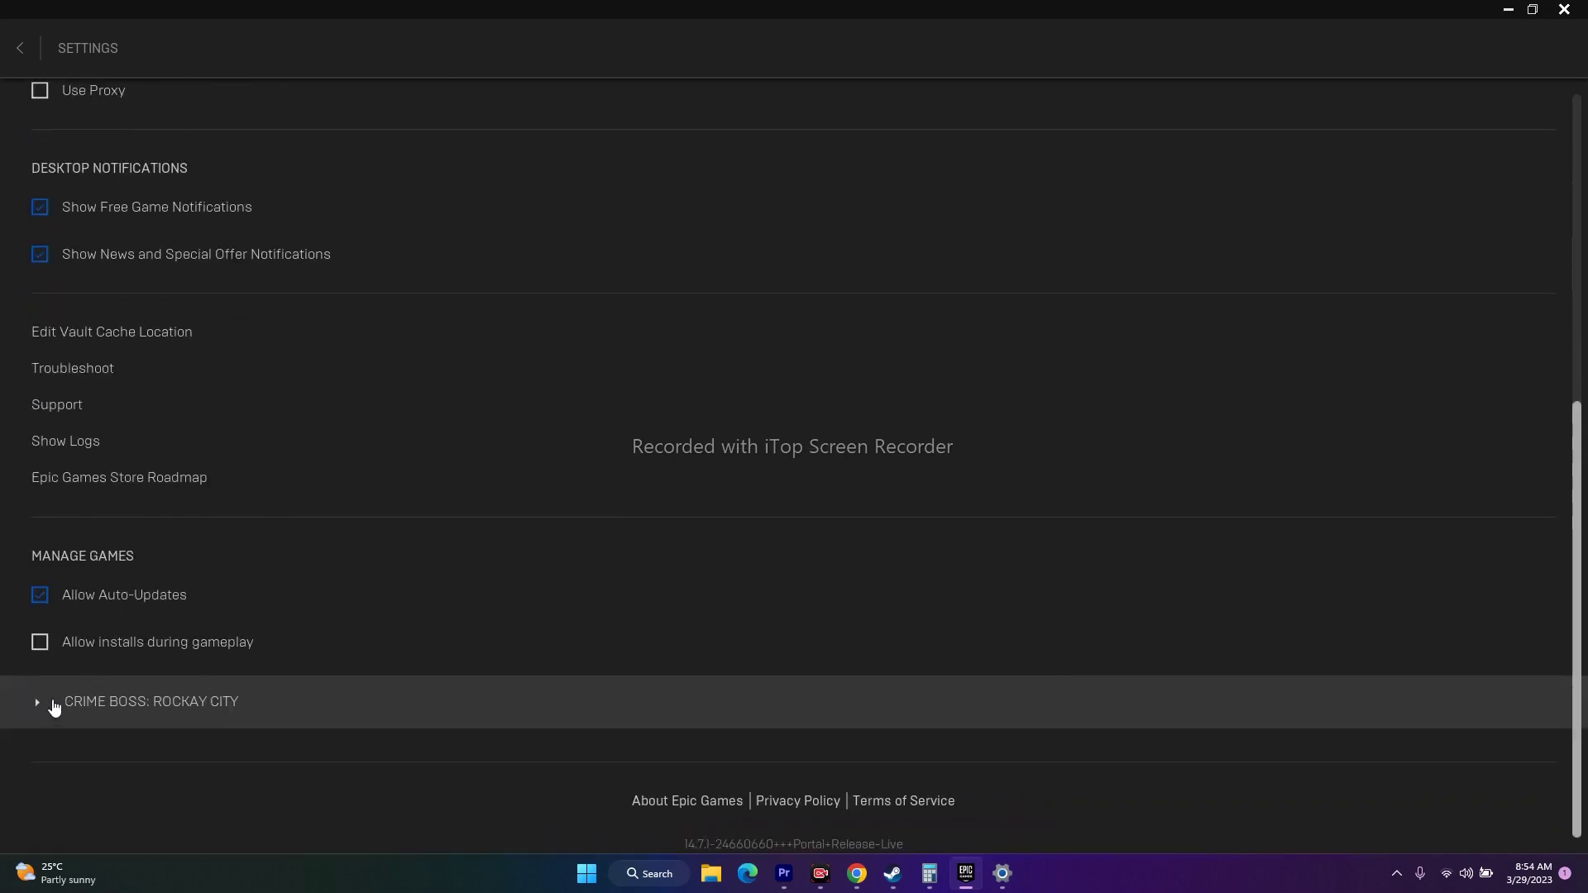
left_click(38, 703)
scroll(395, 549, "down", 2)
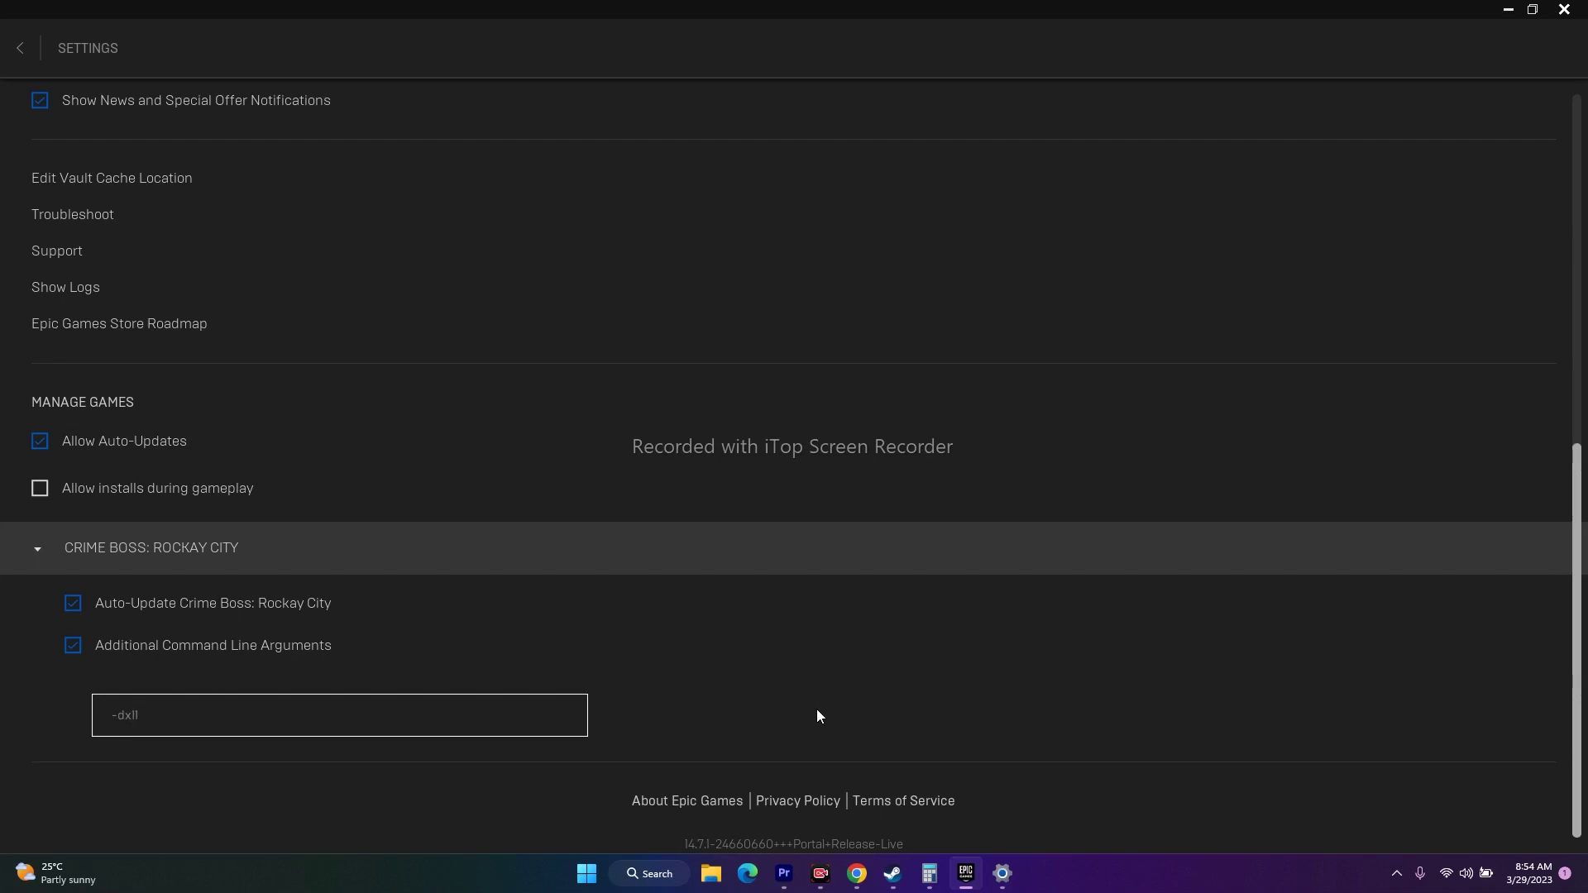
- Try -dx12 as the additional command line argument for Crime Boss: Rockay City, clear the argument and return to the library
key("BackSpace")
type("2")
key("BackSpace")
key("BackSpace")
key("BackSpace")
key("BackSpace")
key("BackSpace")
left_click(20, 48)
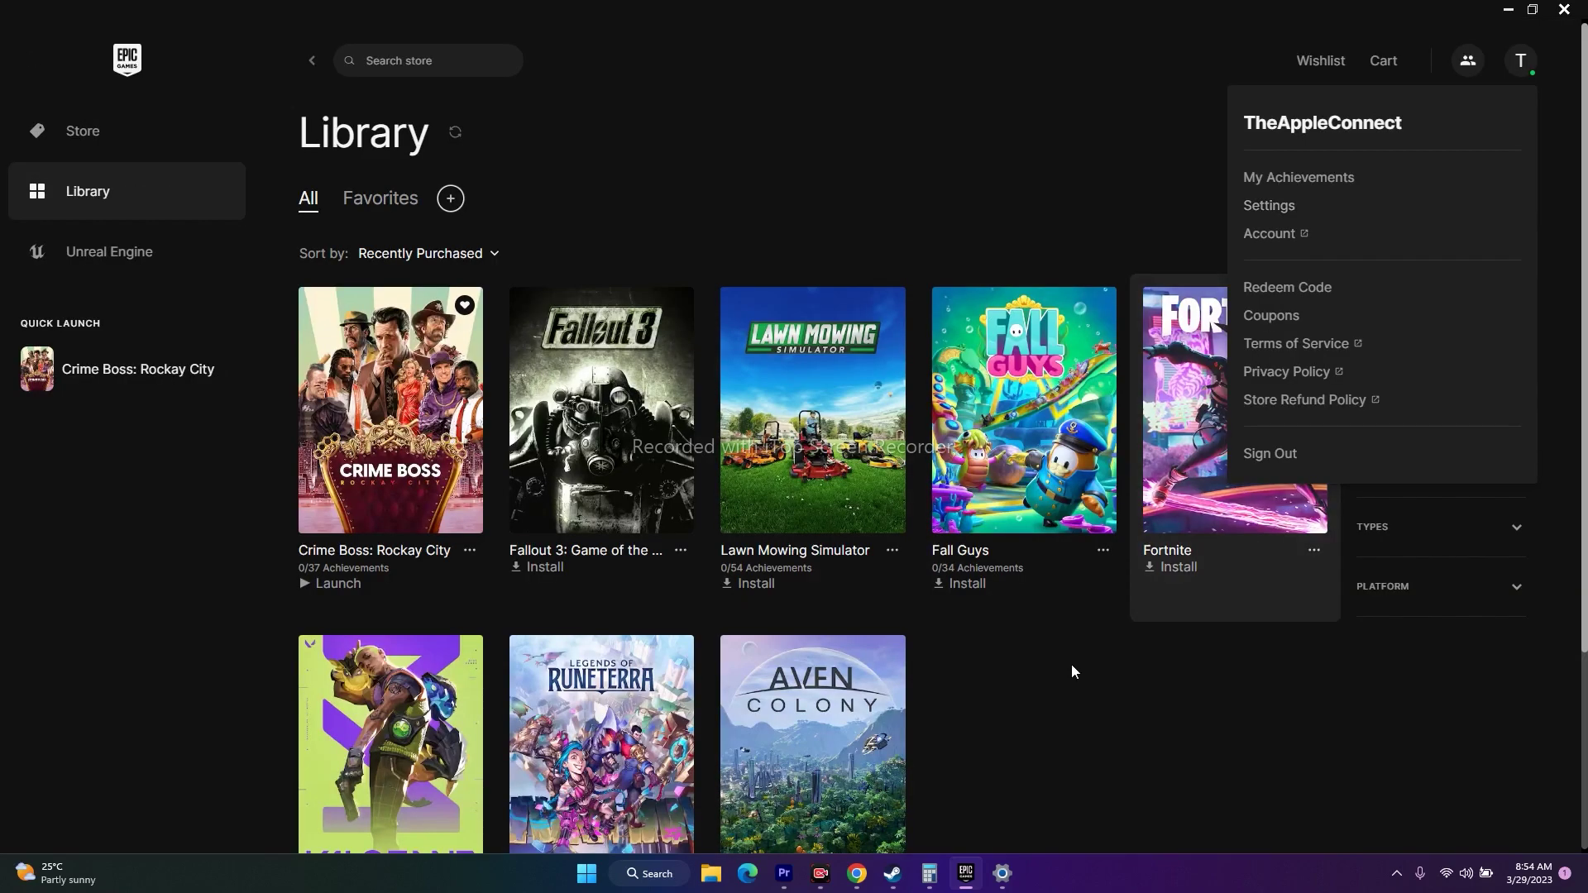
left_click(1313, 693)
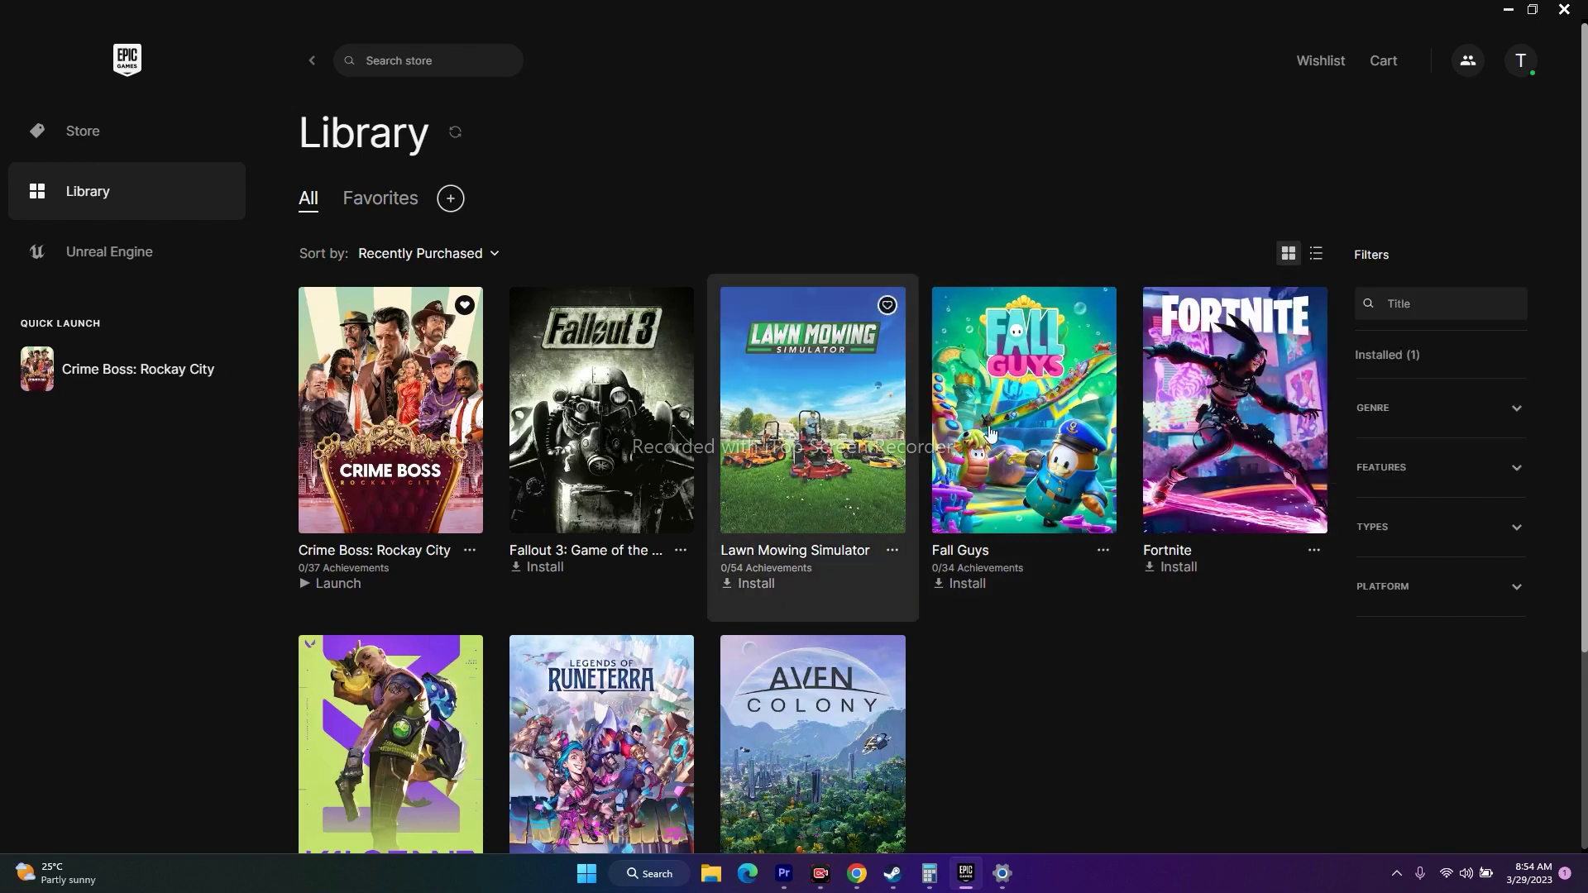